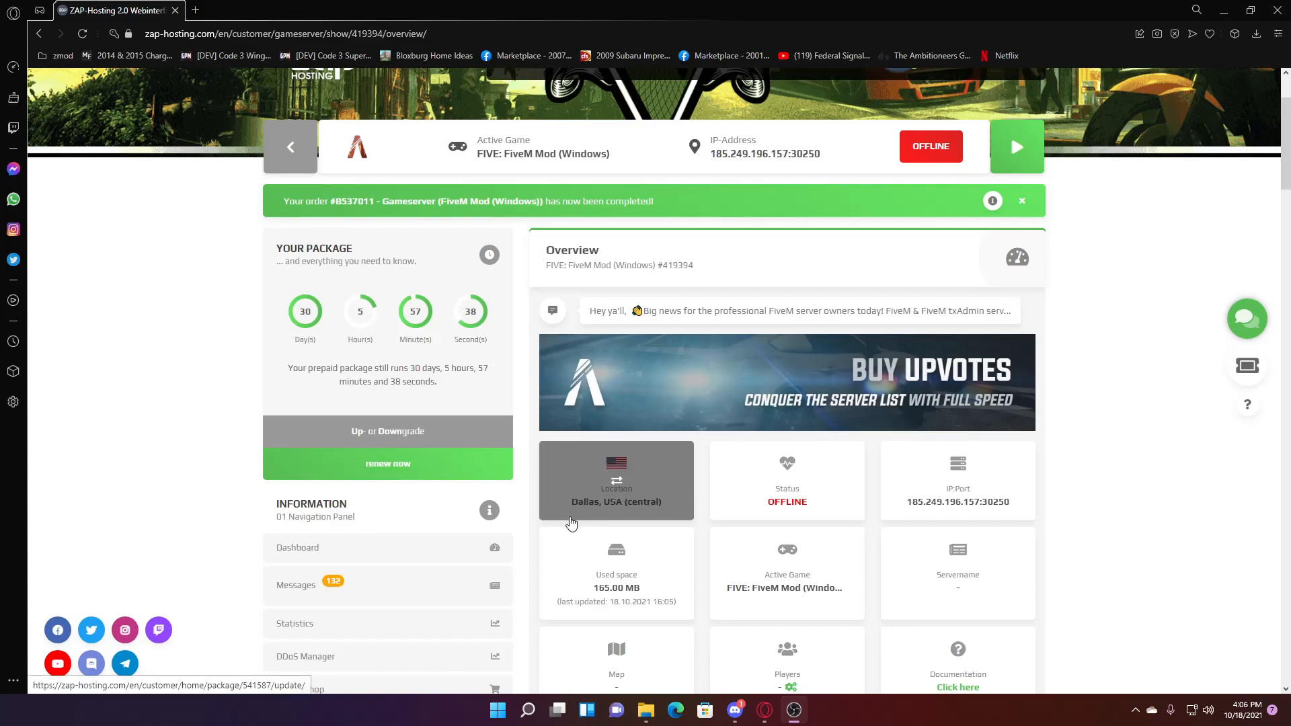
# - Bring Opera GX forward and search the web for filezilla in a new tab
pyautogui.click(1164, 445)
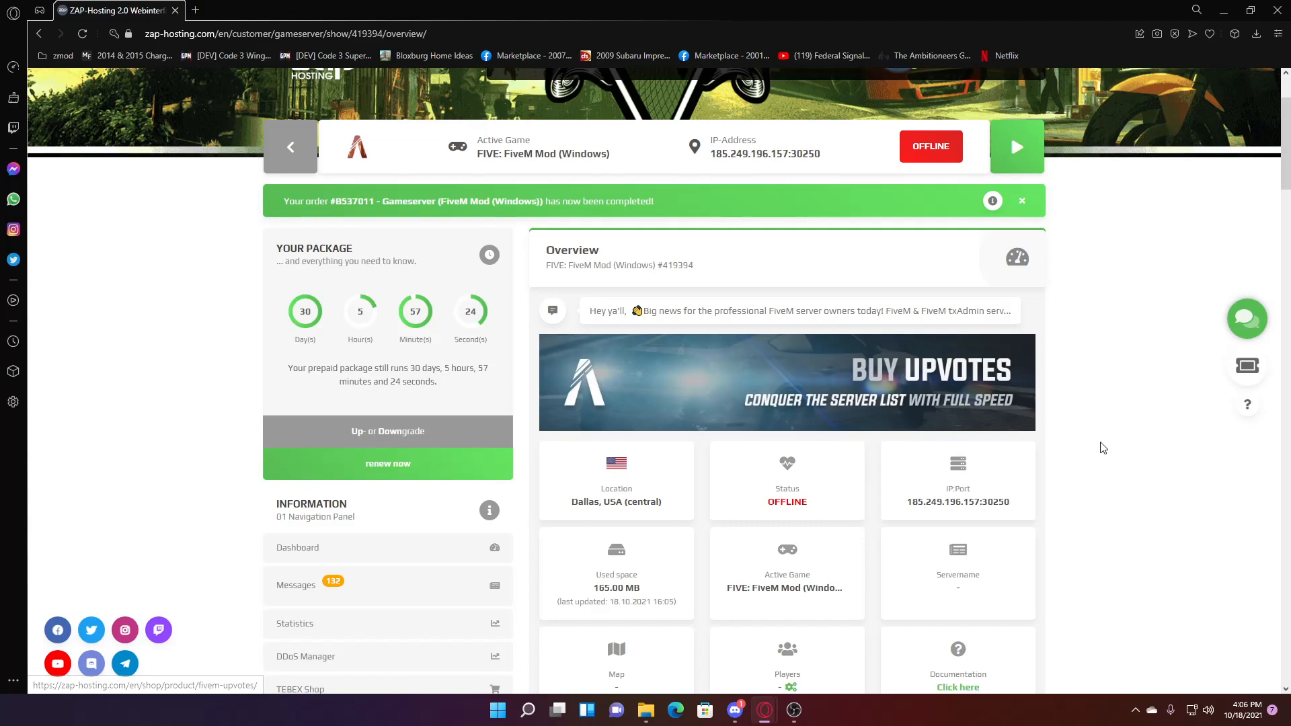
pyautogui.scroll(-3, 539, 437)
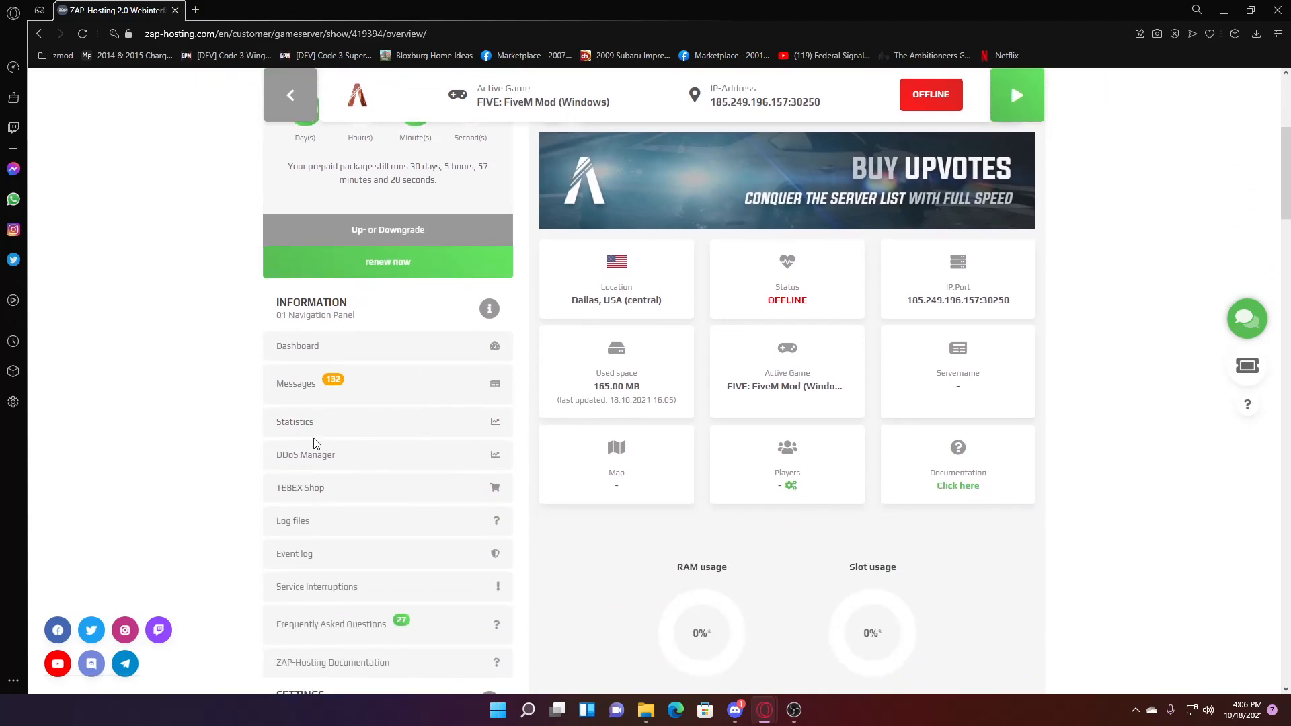
pyautogui.scroll(-4, 335, 377)
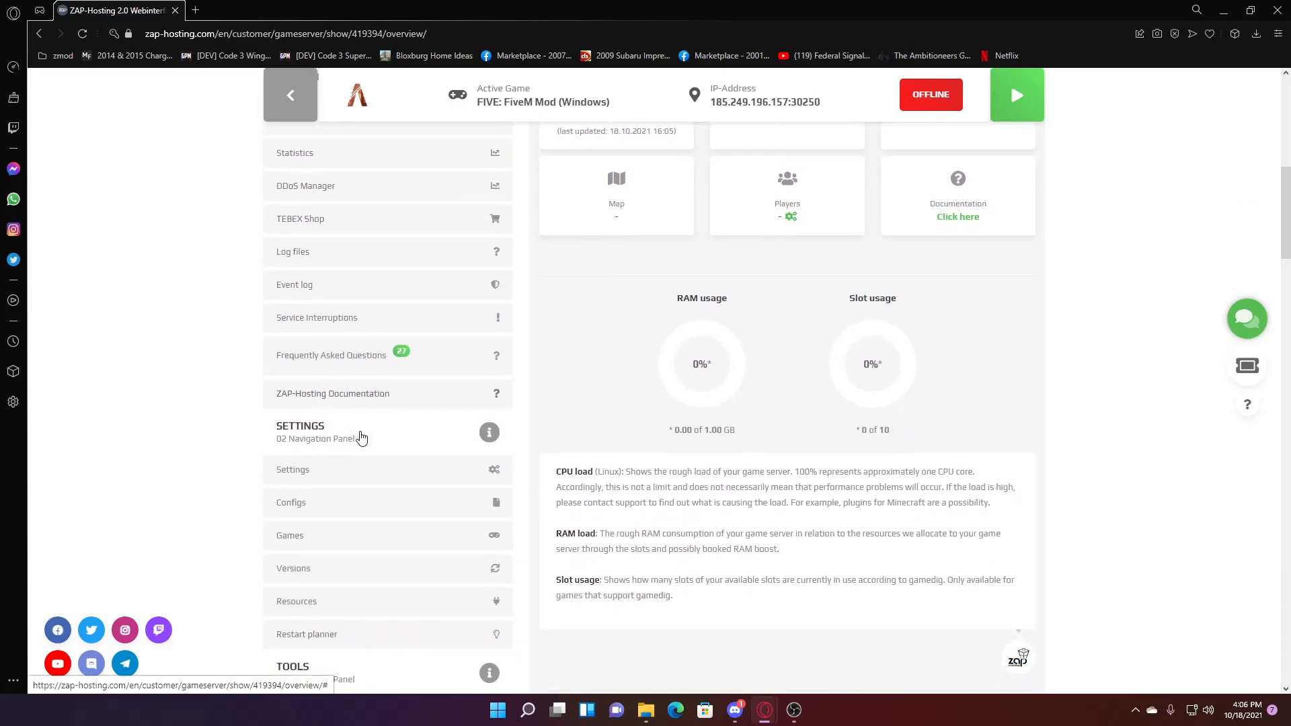
pyautogui.scroll(-1, 430, 452)
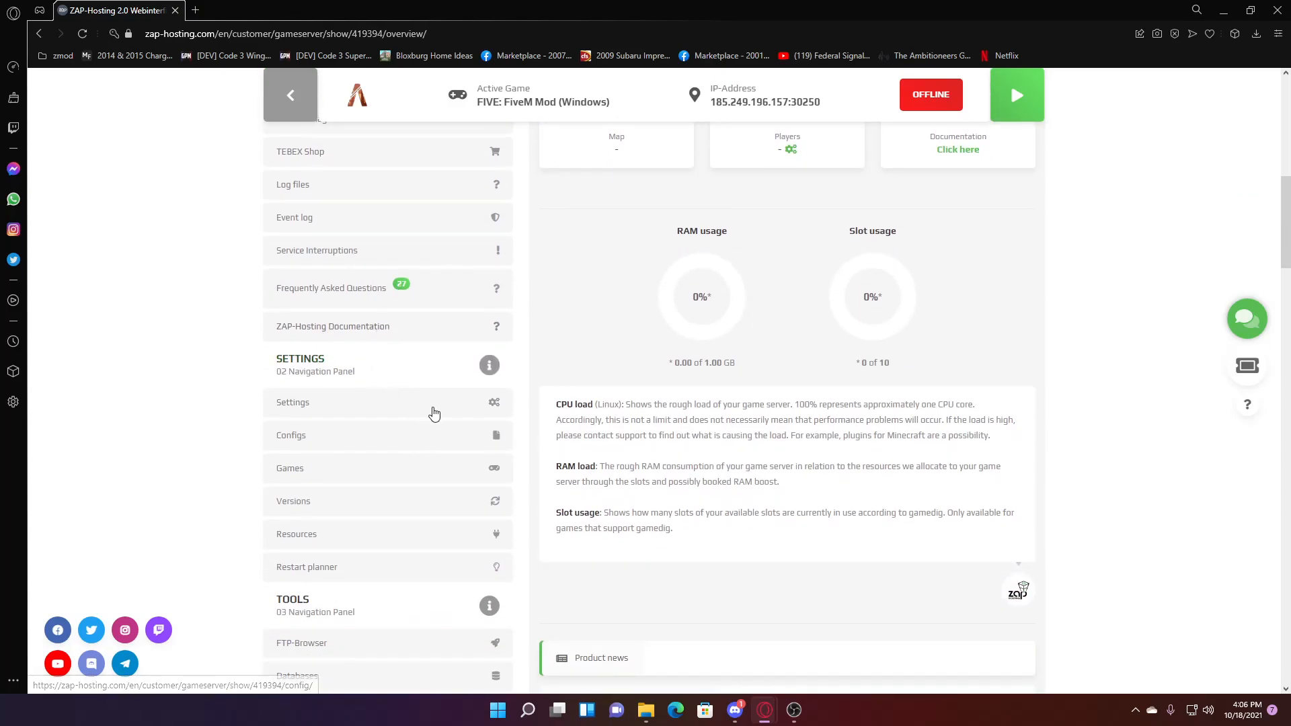
pyautogui.click(195, 10)
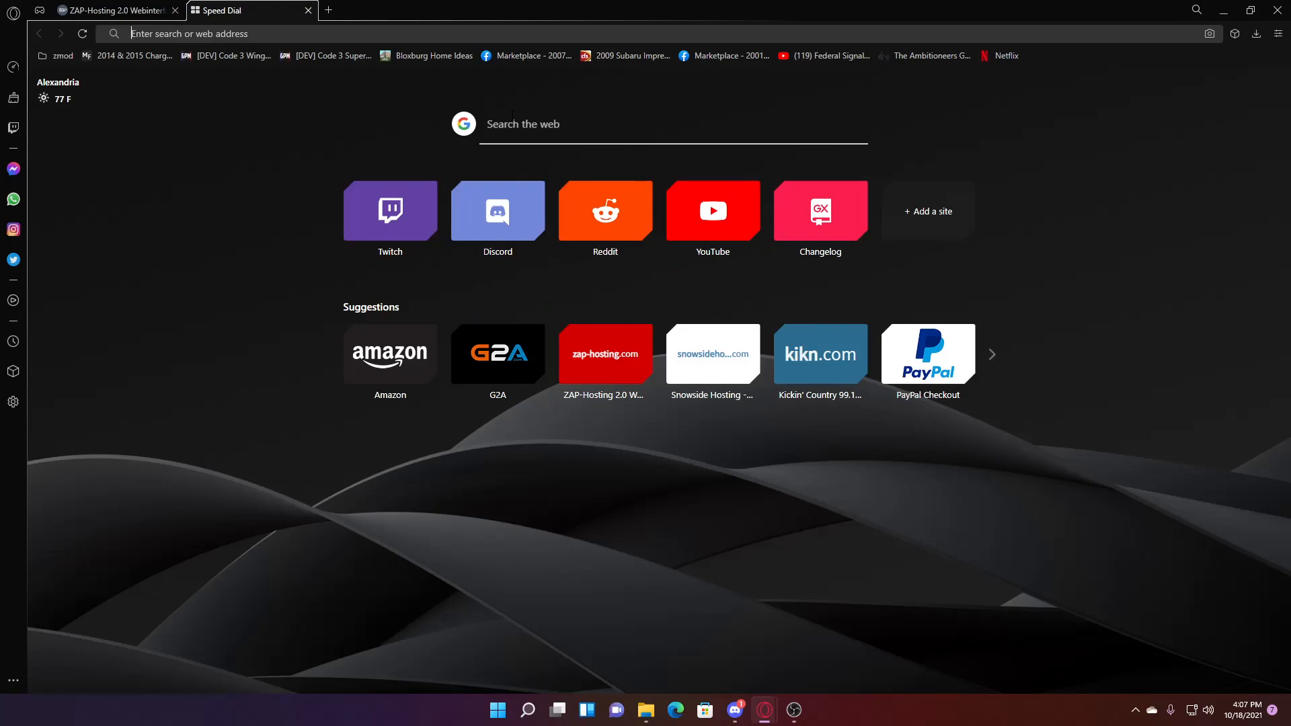
pyautogui.write('file')
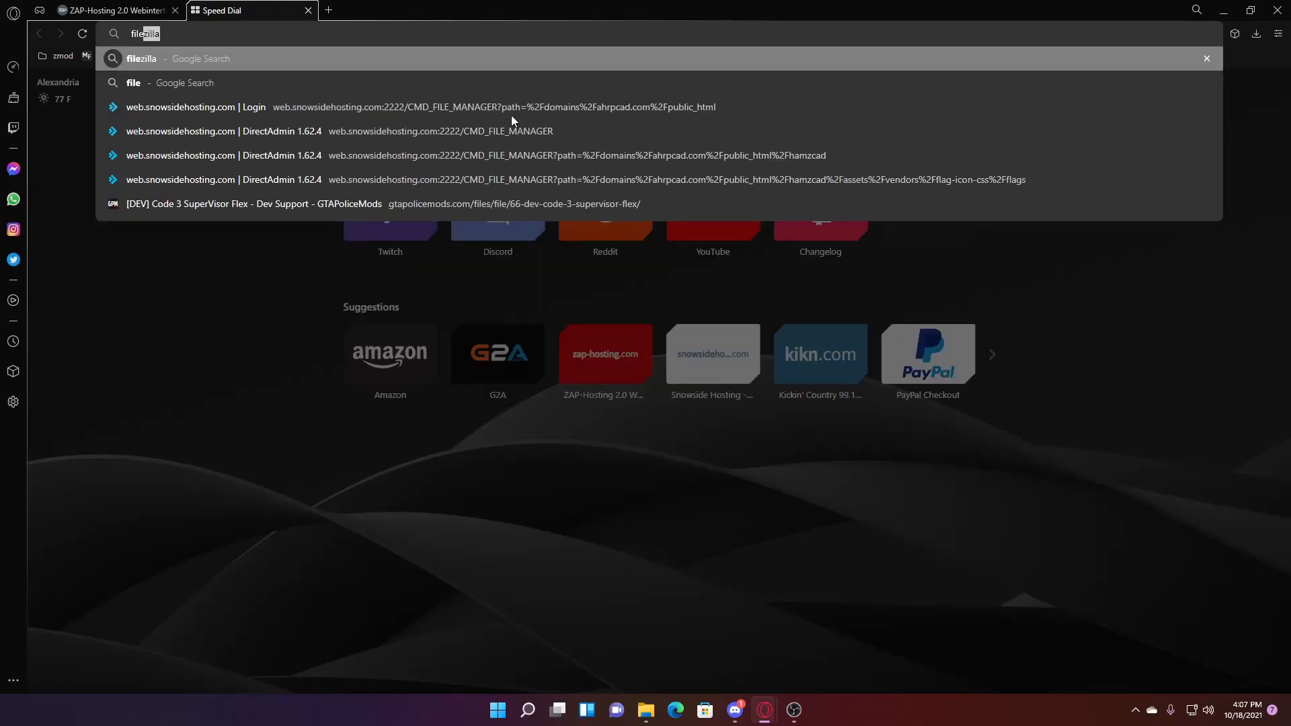
pyautogui.press('Return')
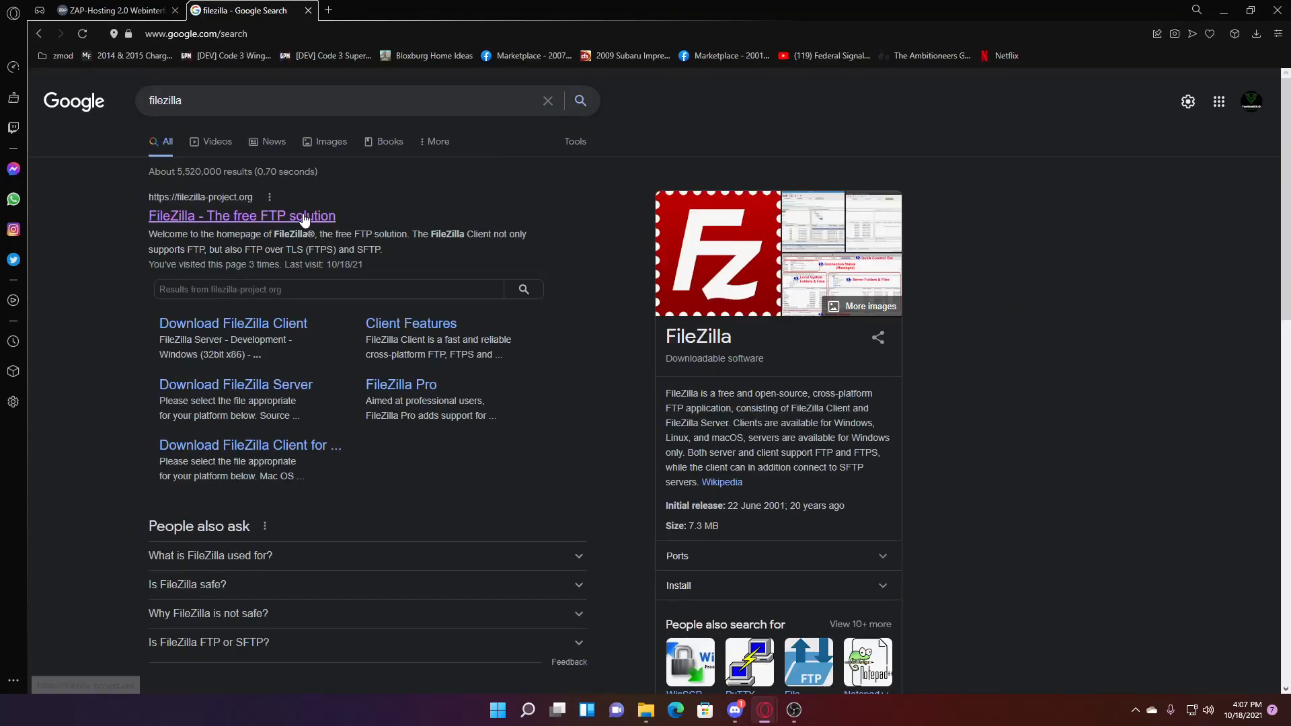
# - Download the free Windows 64-bit FileZilla Client installer from filezilla-project.org and run it
pyautogui.click(305, 218)
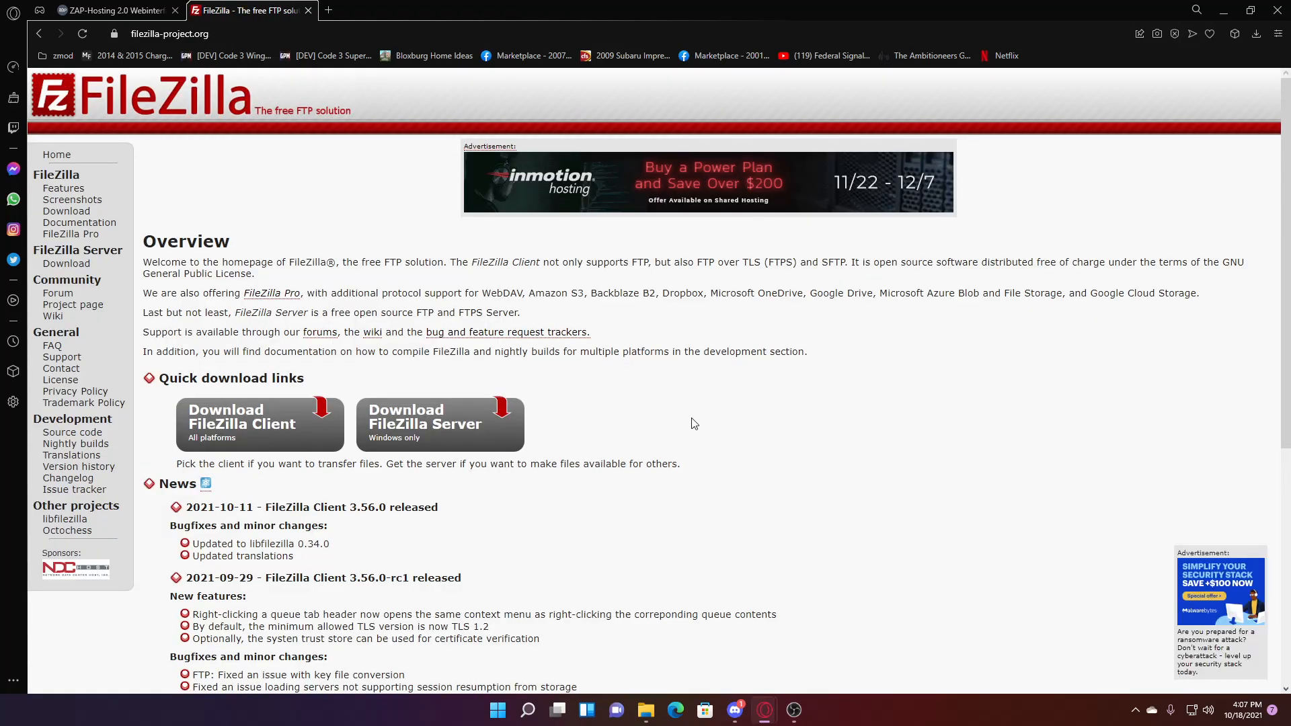
pyautogui.click(250, 422)
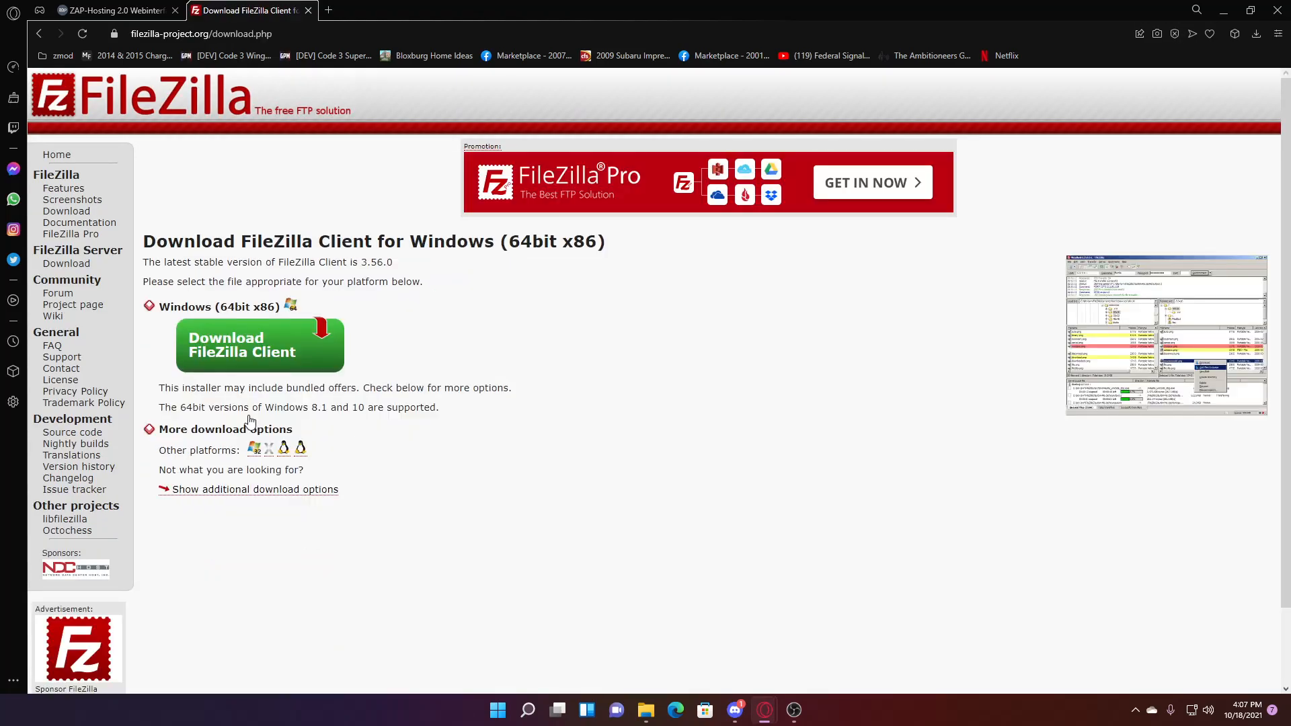
pyautogui.click(232, 338)
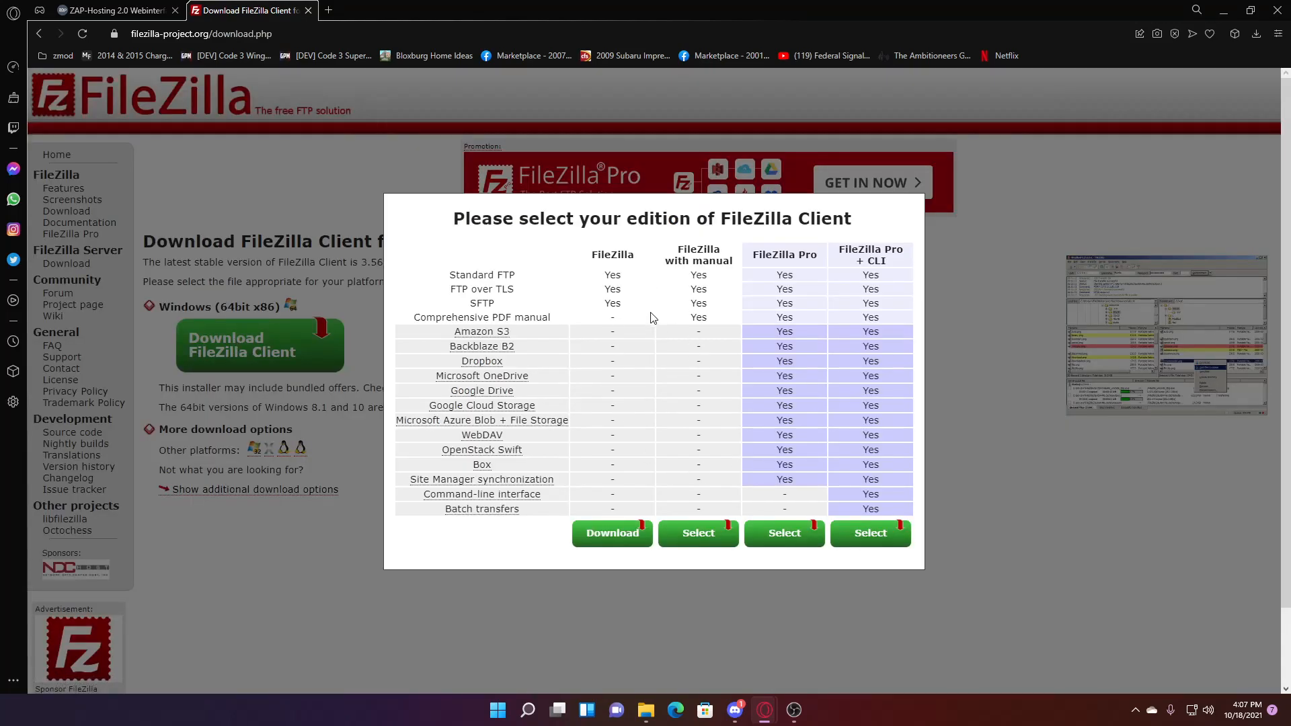
pyautogui.click(619, 535)
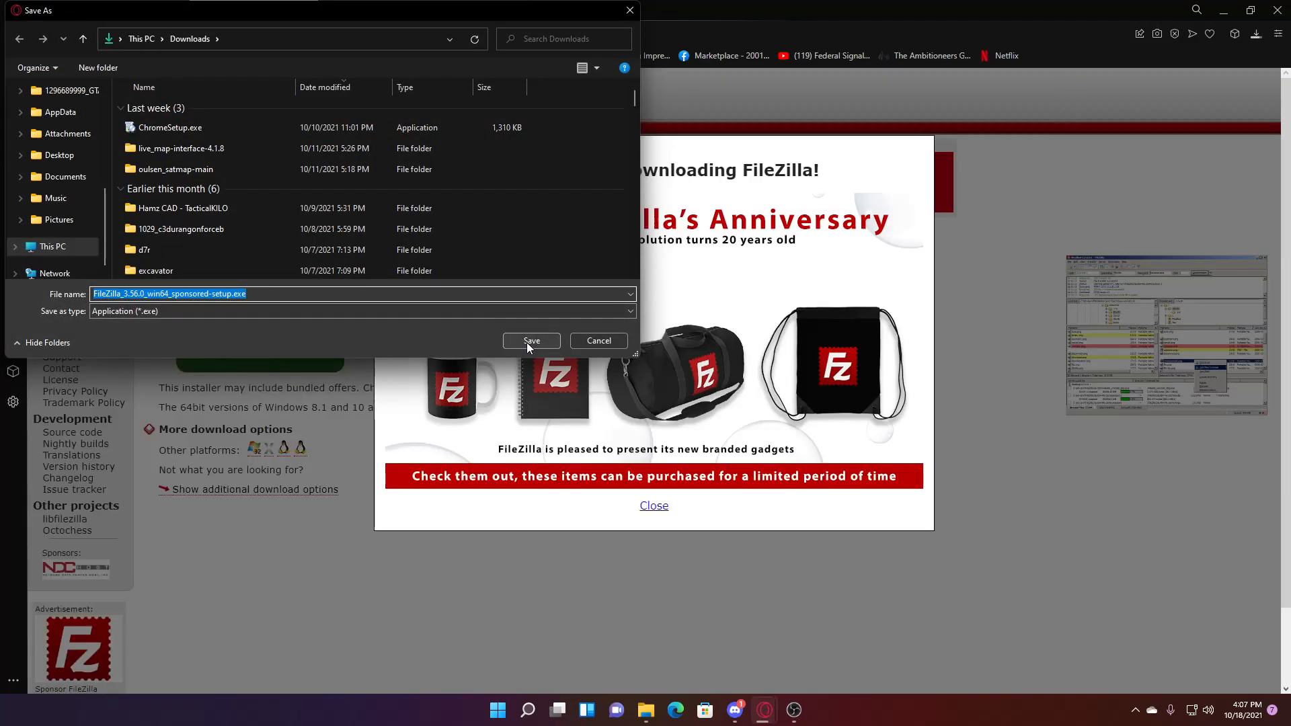
pyautogui.click(527, 341)
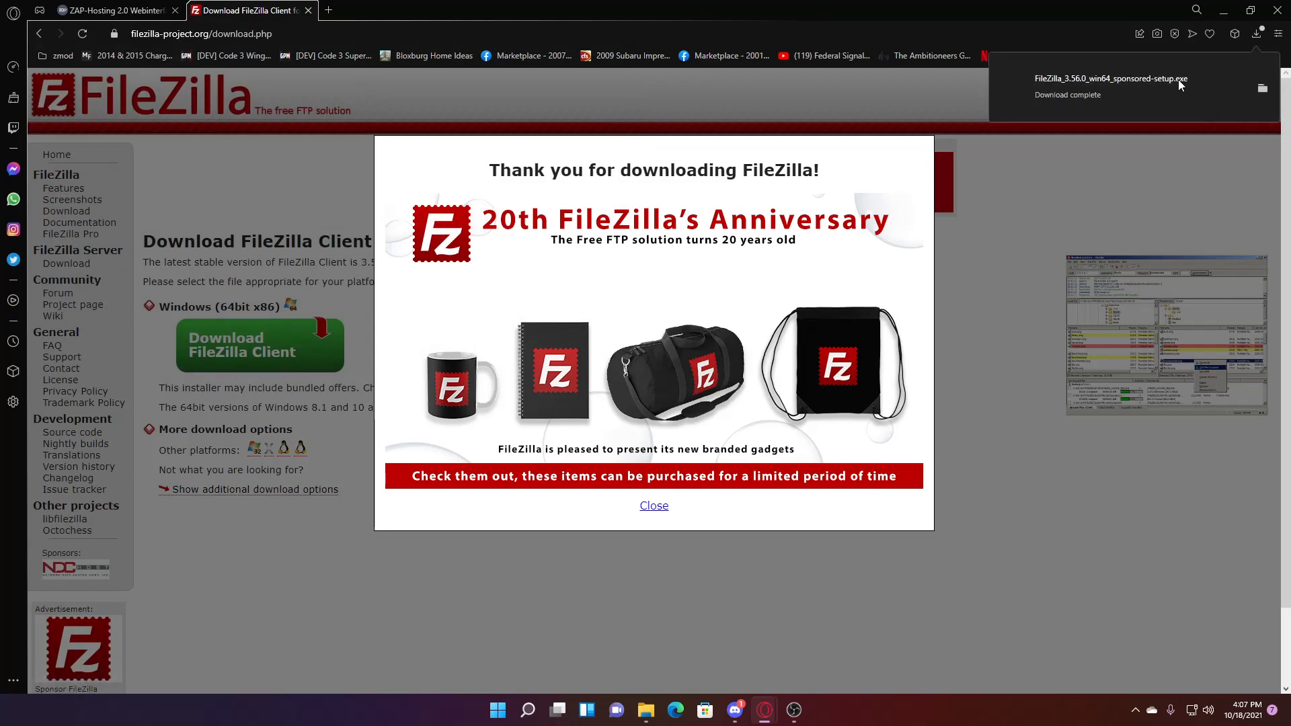
pyautogui.click(1152, 88)
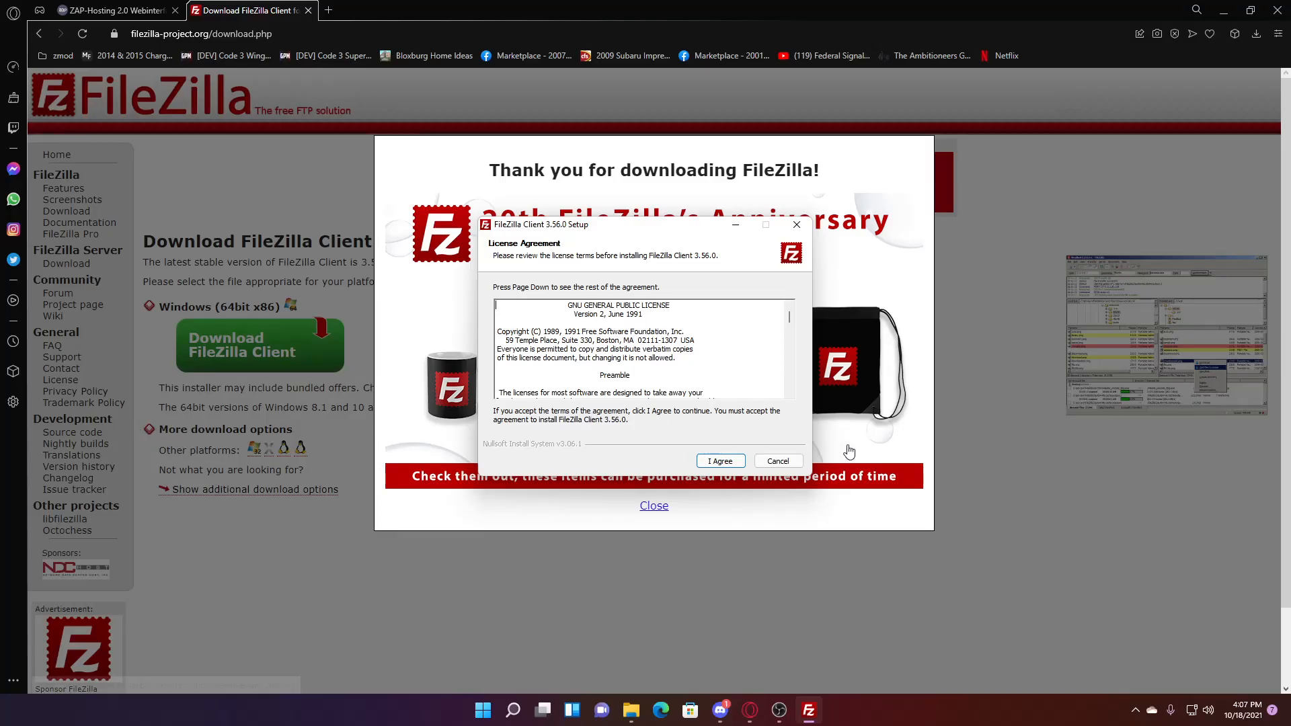
# - Accept the licence, decline Adaware, add a desktop icon and install FileZilla 3.56.0 in the default folder
pyautogui.click(725, 462)
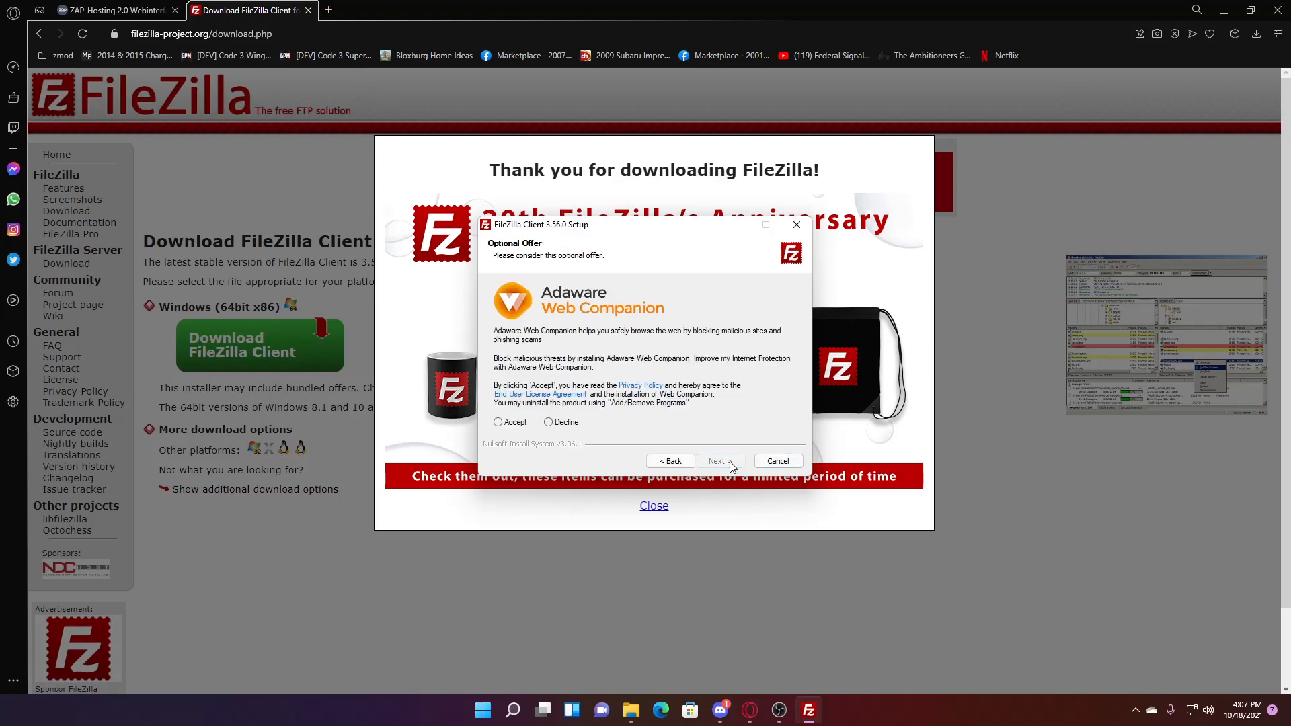
pyautogui.click(565, 423)
pyautogui.click(732, 462)
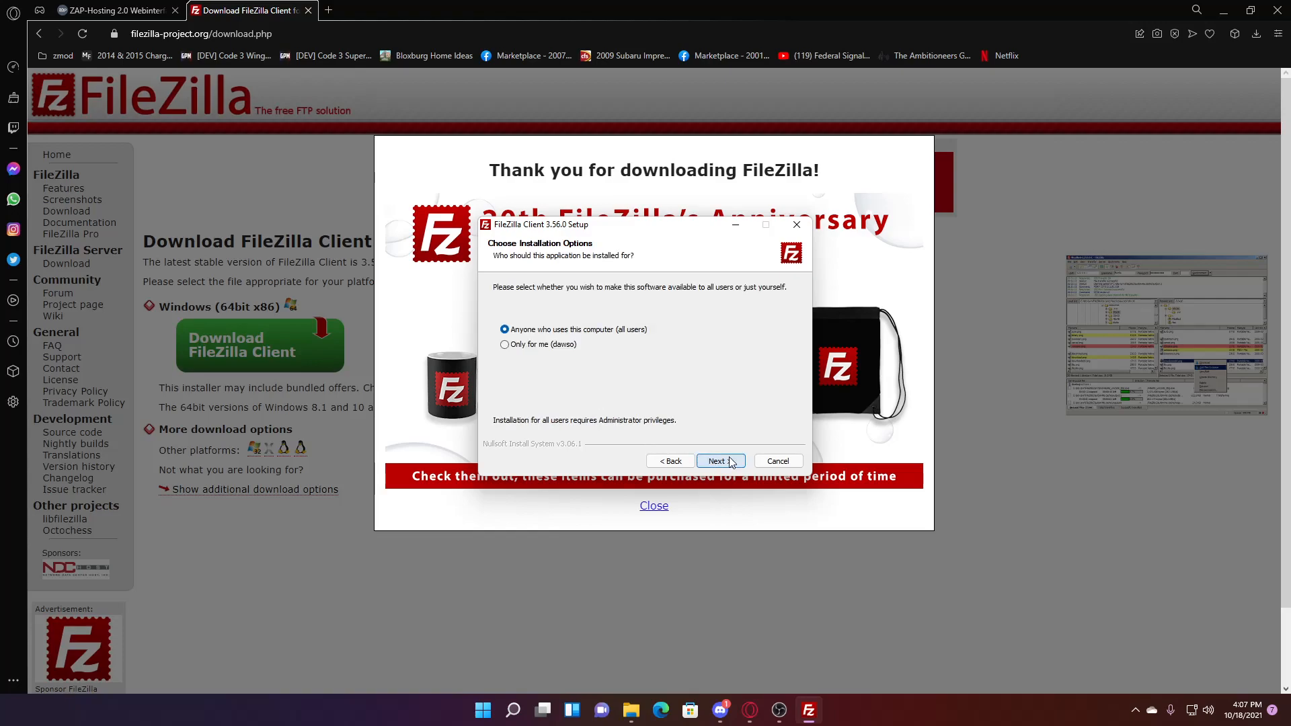
pyautogui.click(731, 463)
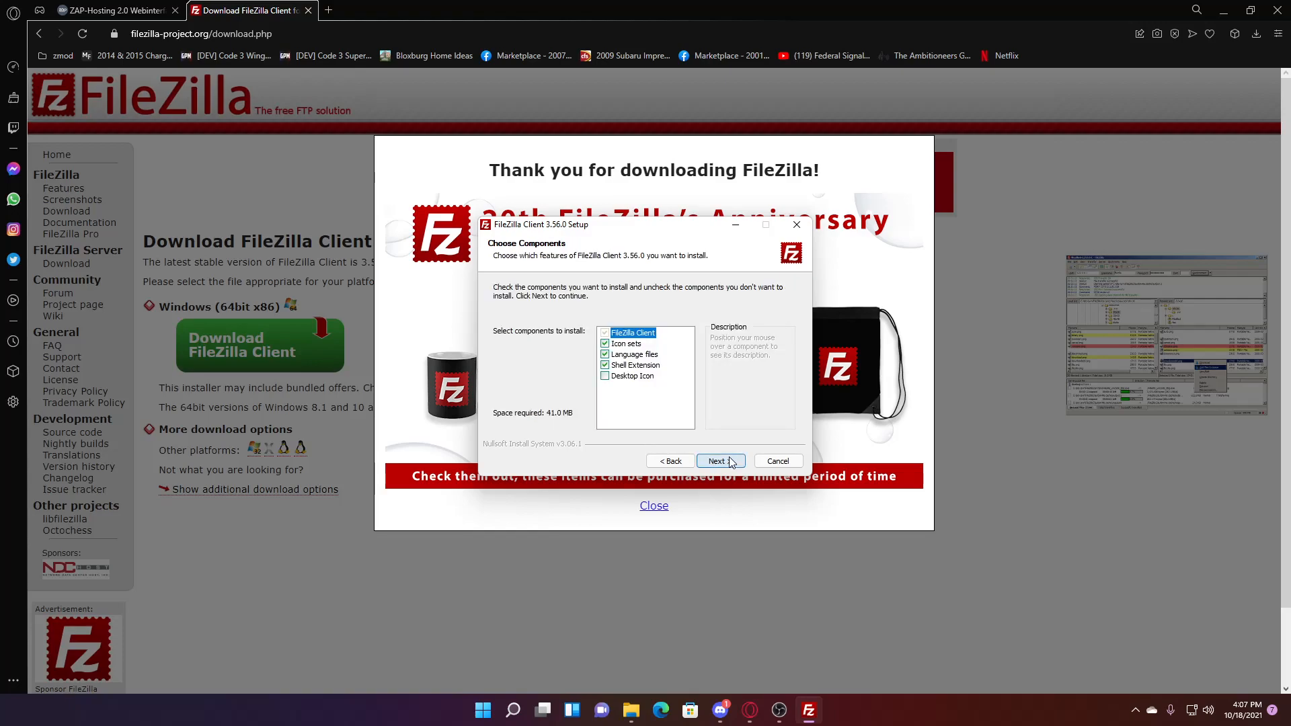
pyautogui.click(605, 376)
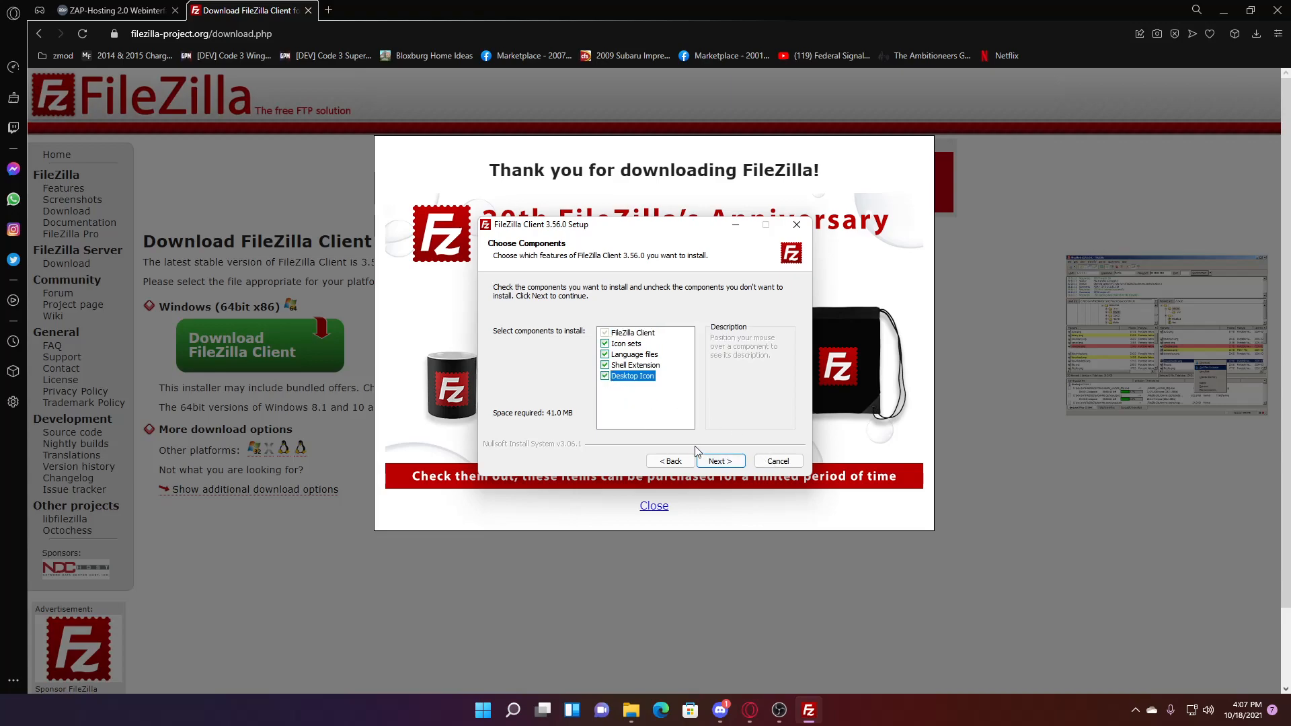
pyautogui.click(739, 465)
pyautogui.click(739, 466)
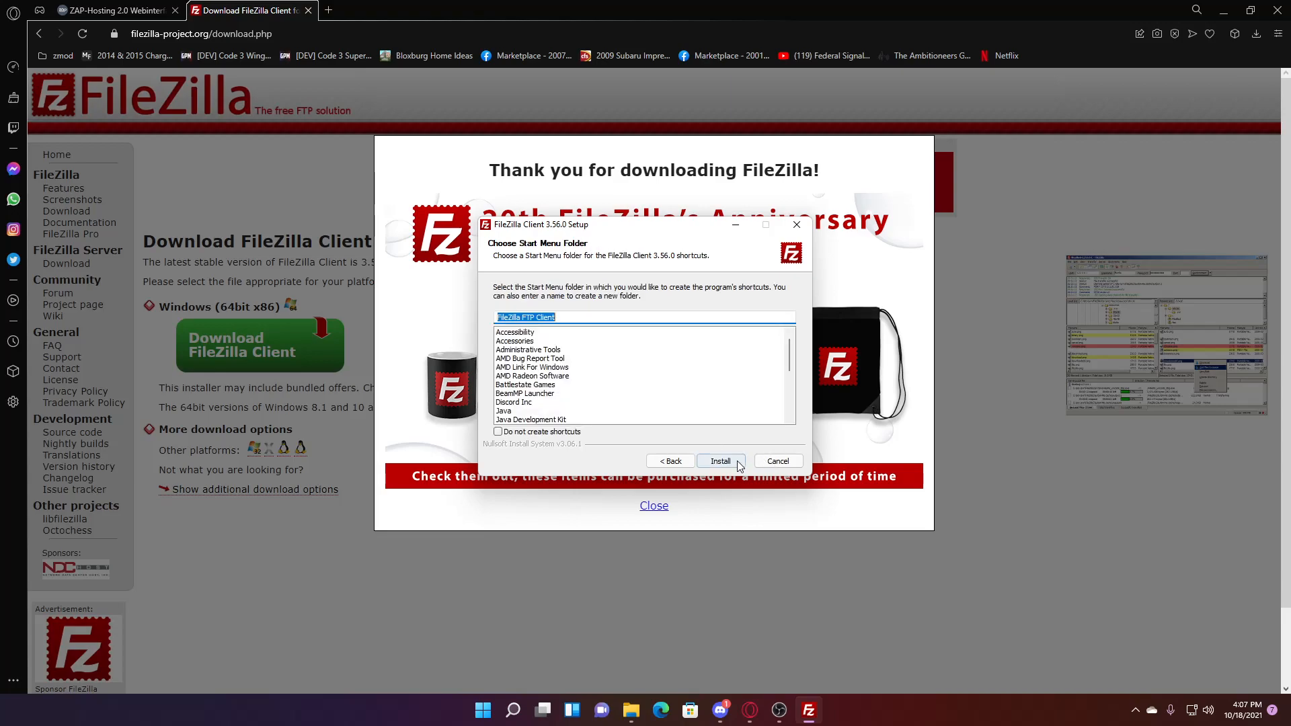
pyautogui.click(721, 462)
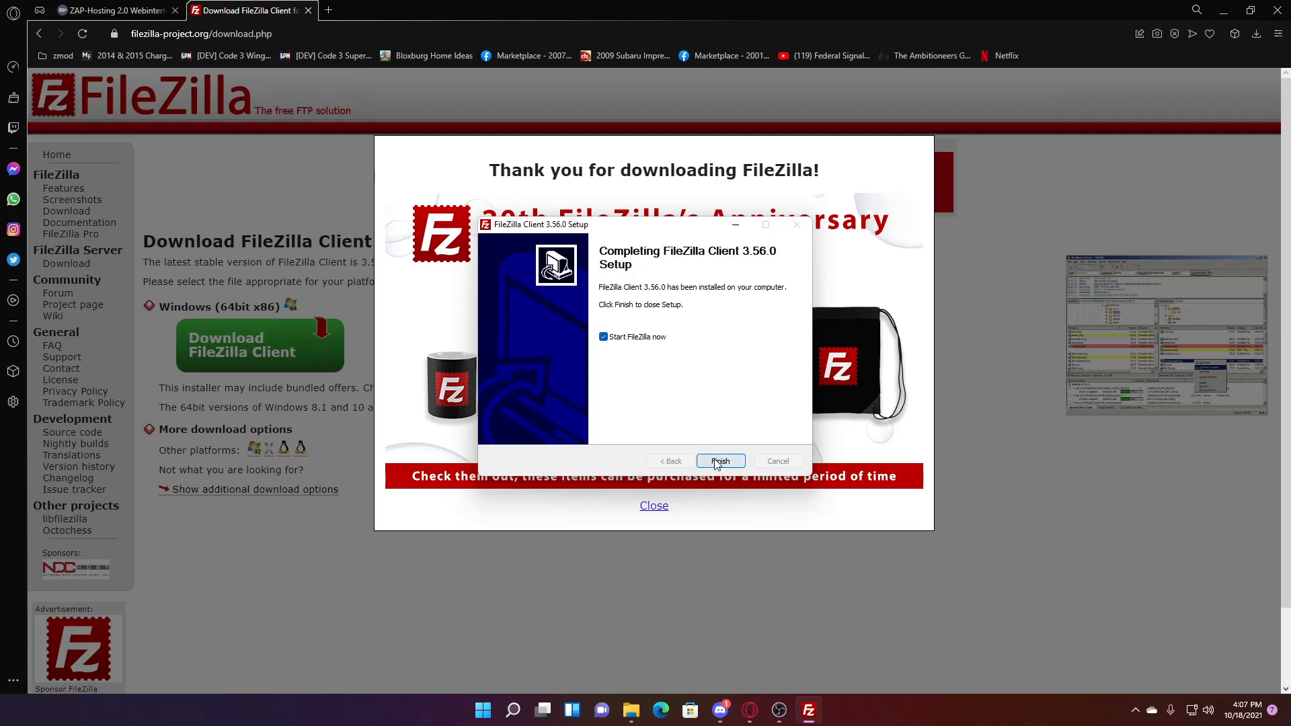
pyautogui.click(721, 461)
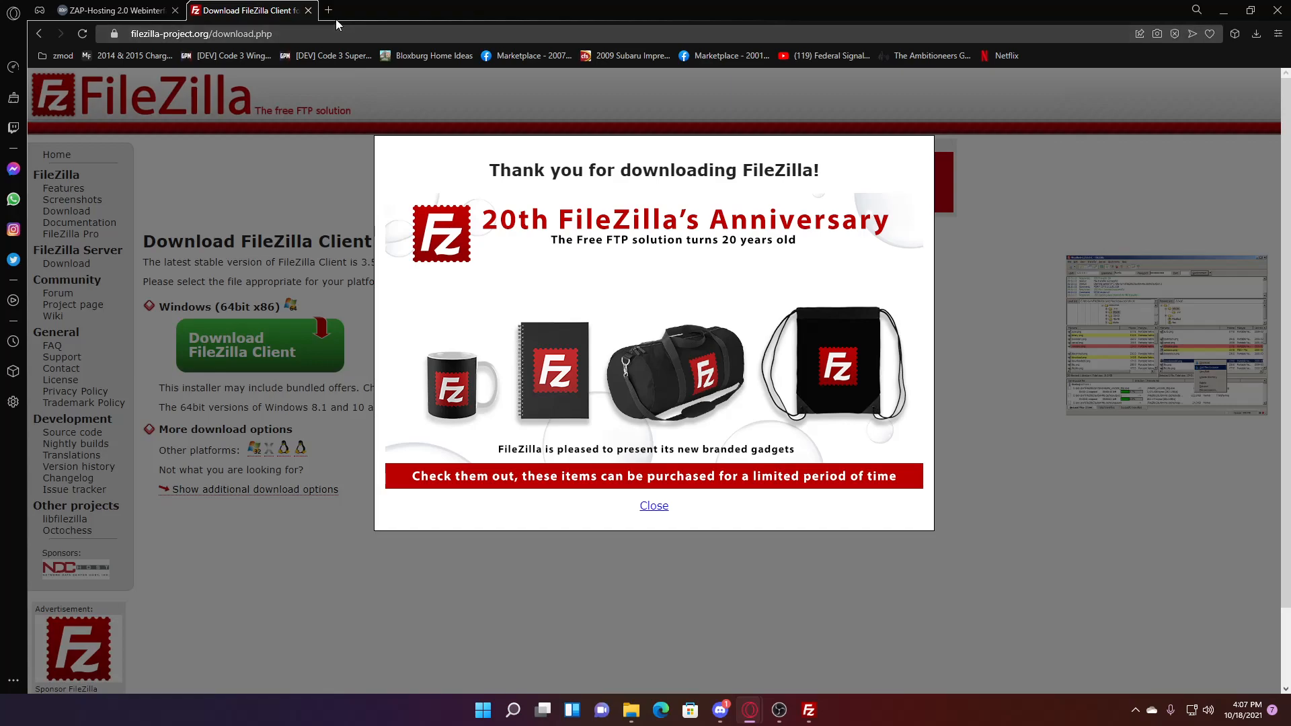
# - Close the download tab, bring up FileZilla, dismiss its welcome dialog and enter port 21
pyautogui.click(308, 11)
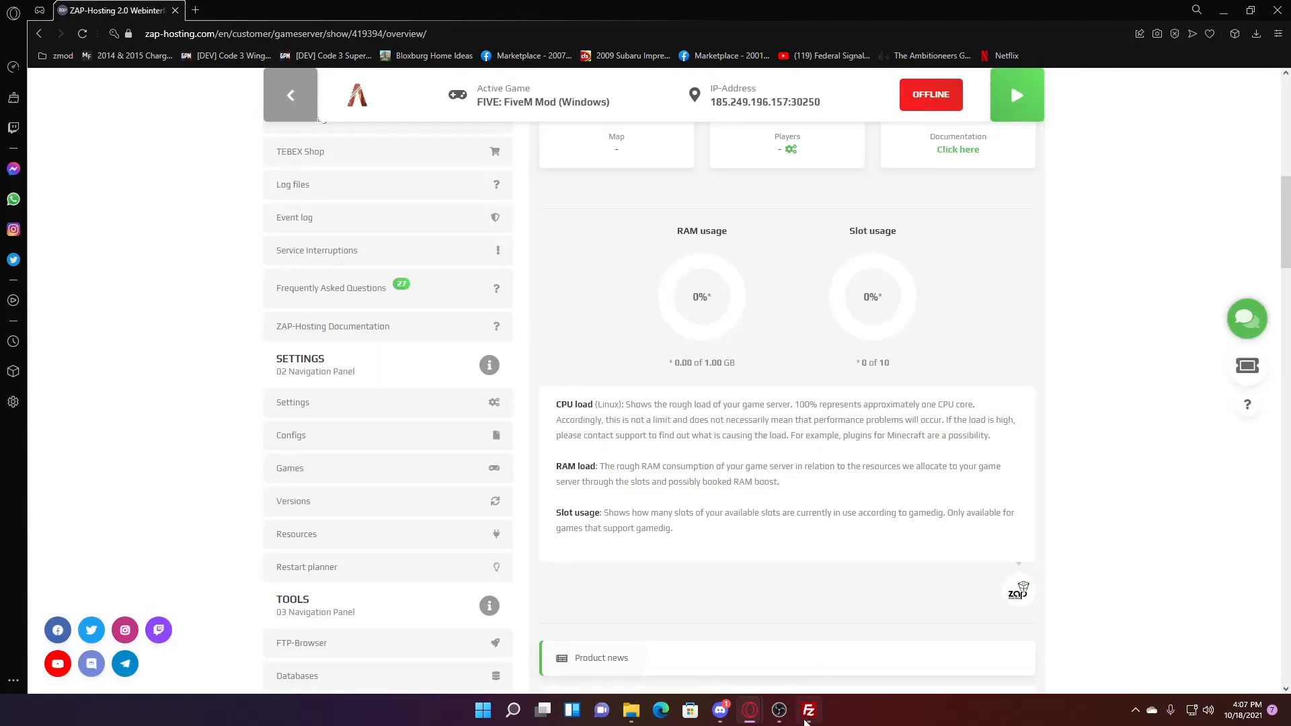
pyautogui.click(807, 719)
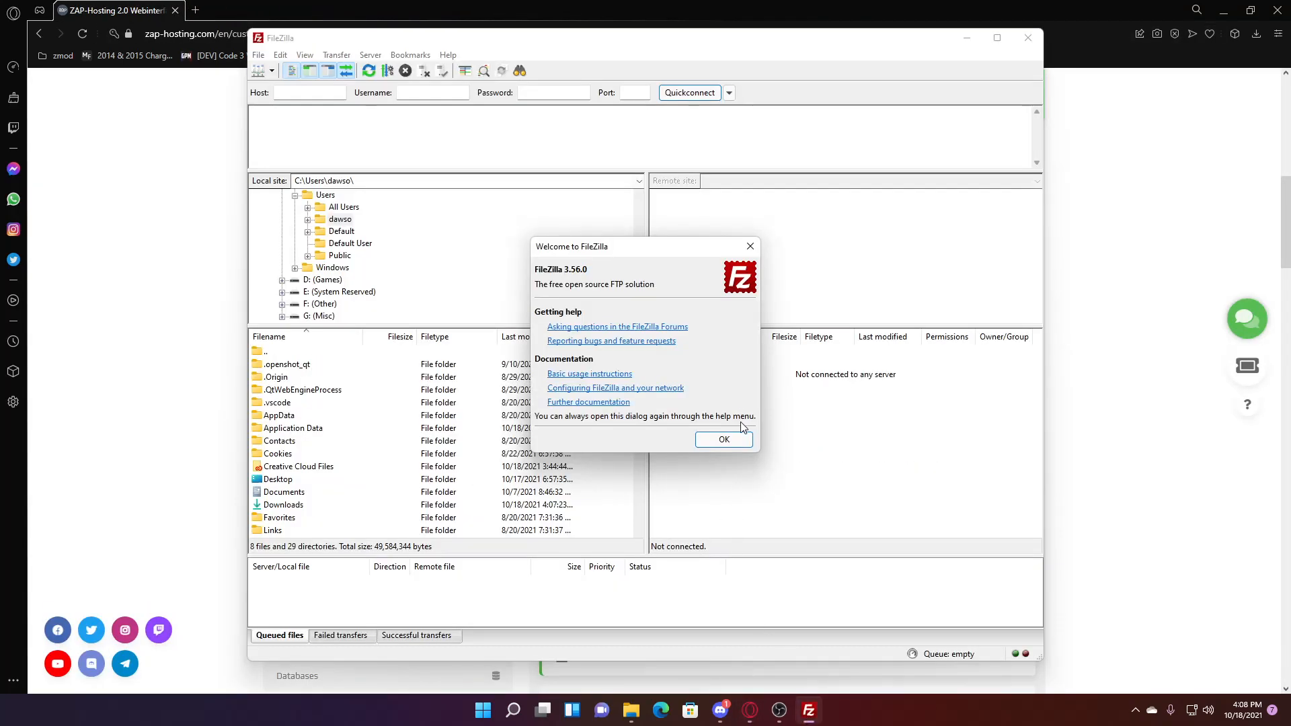
pyautogui.click(742, 441)
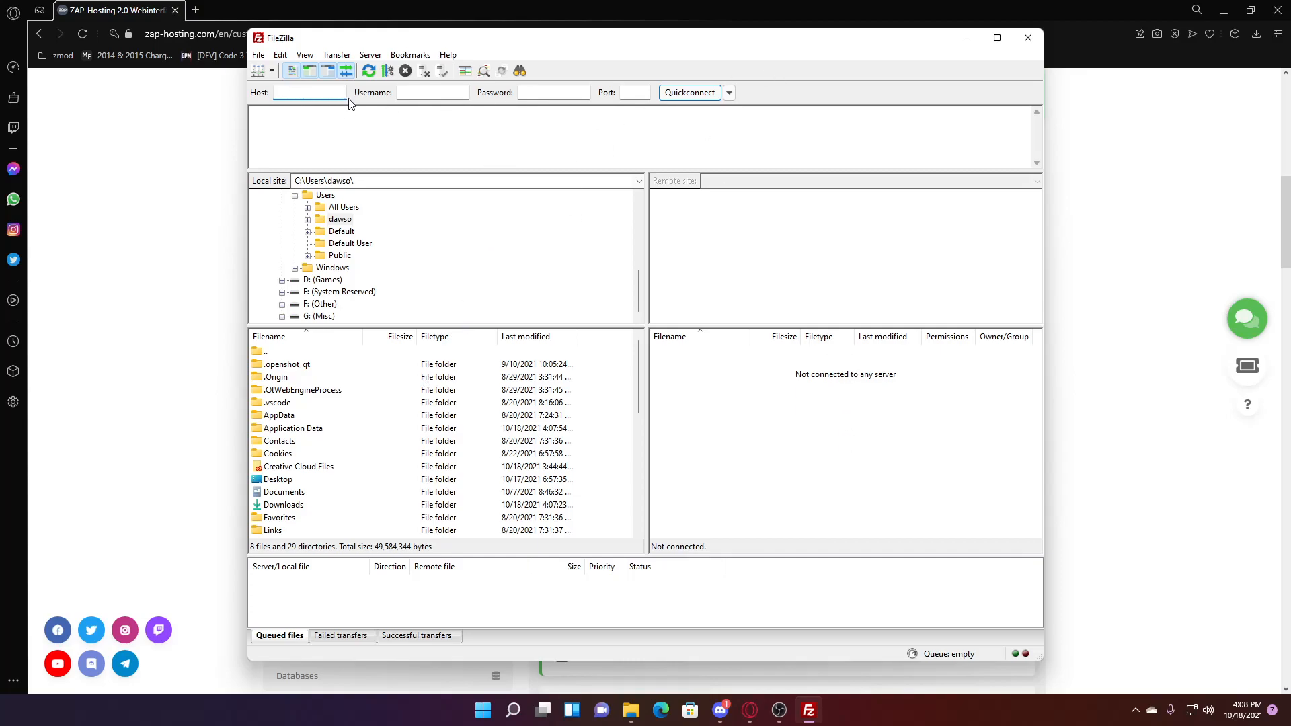
pyautogui.click(627, 94)
pyautogui.moveTo(591, 49); pyautogui.dragTo(596, 72)
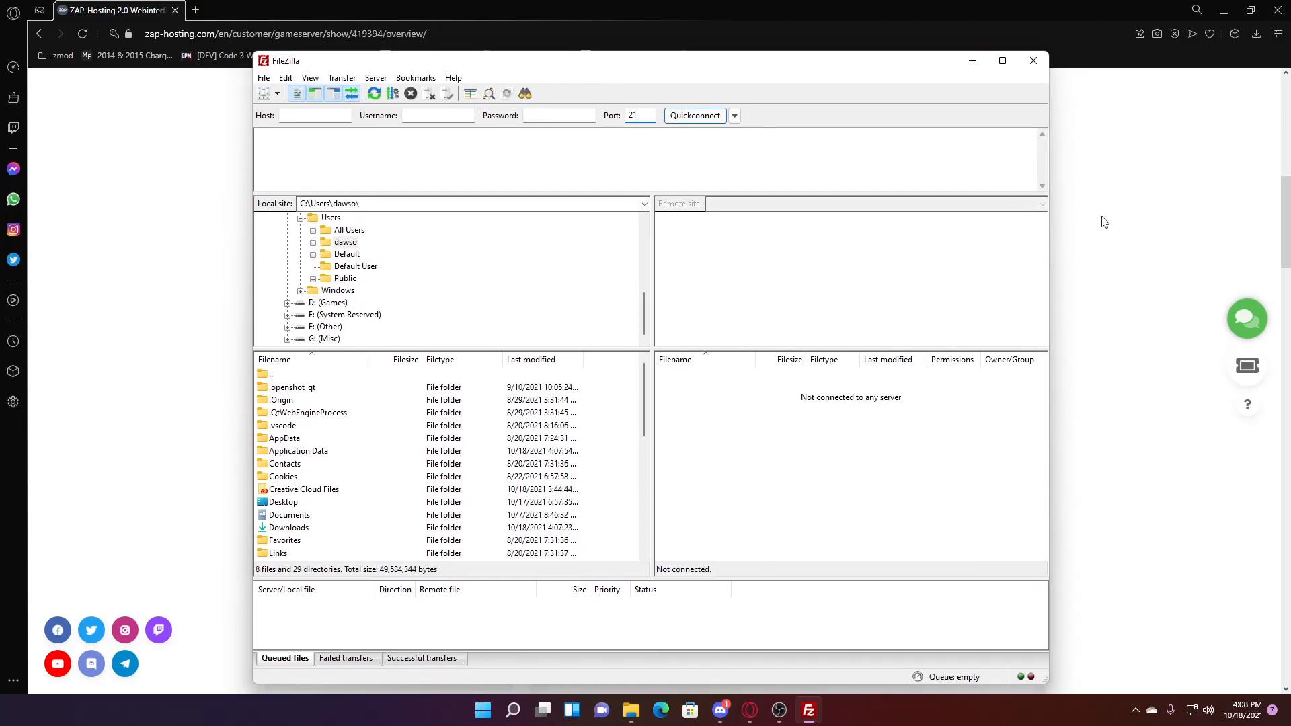
# - Return to the ZAP-Hosting FiveM server overview in Opera
pyautogui.click(1140, 206)
pyautogui.scroll(1, 386, 400)
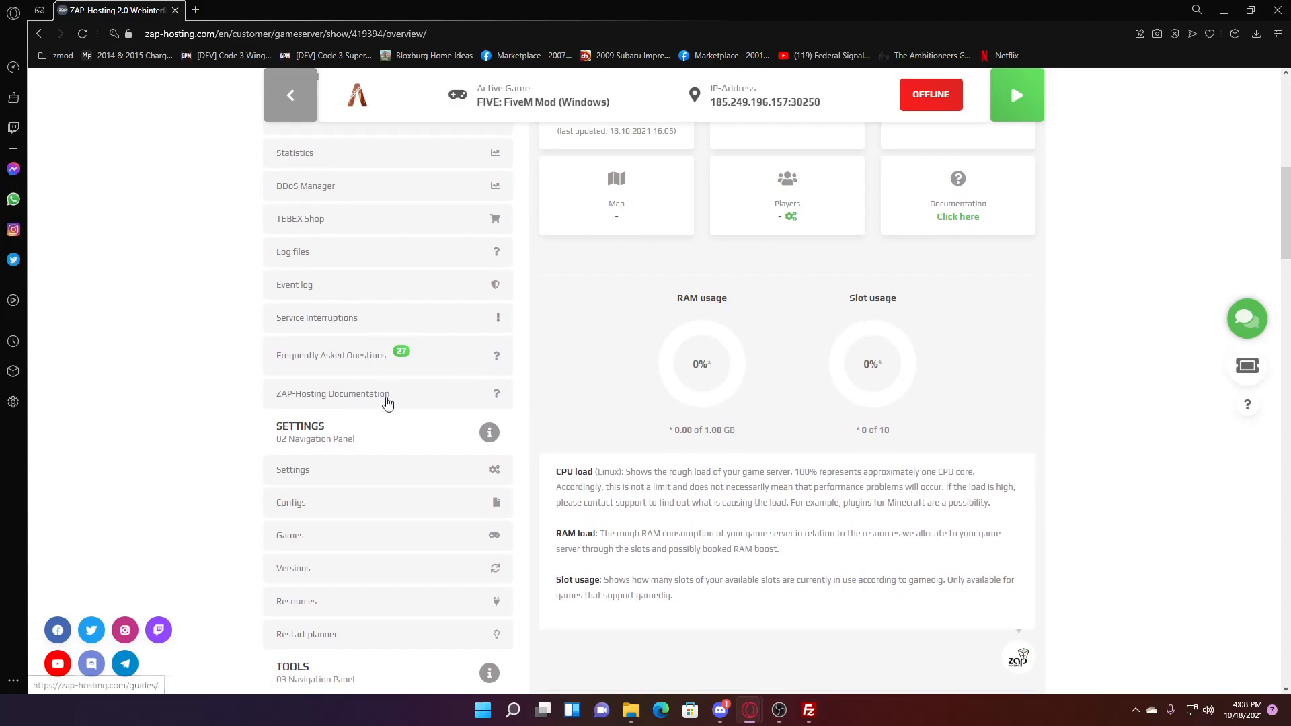
pyautogui.scroll(10, 274, 173)
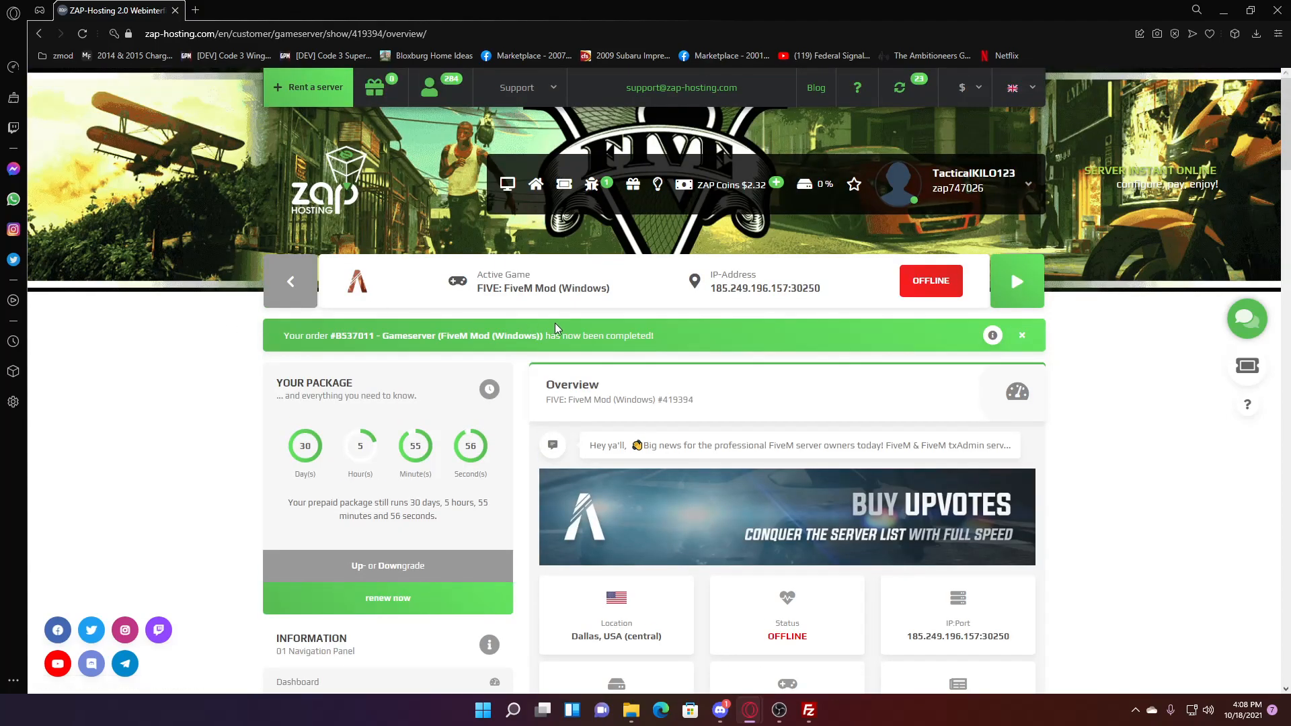
pyautogui.scroll(-10, 469, 383)
# - Copy the FTP host 185.249.196.157 from ZAP-Hosting into FileZilla's Host box
pyautogui.click(355, 511)
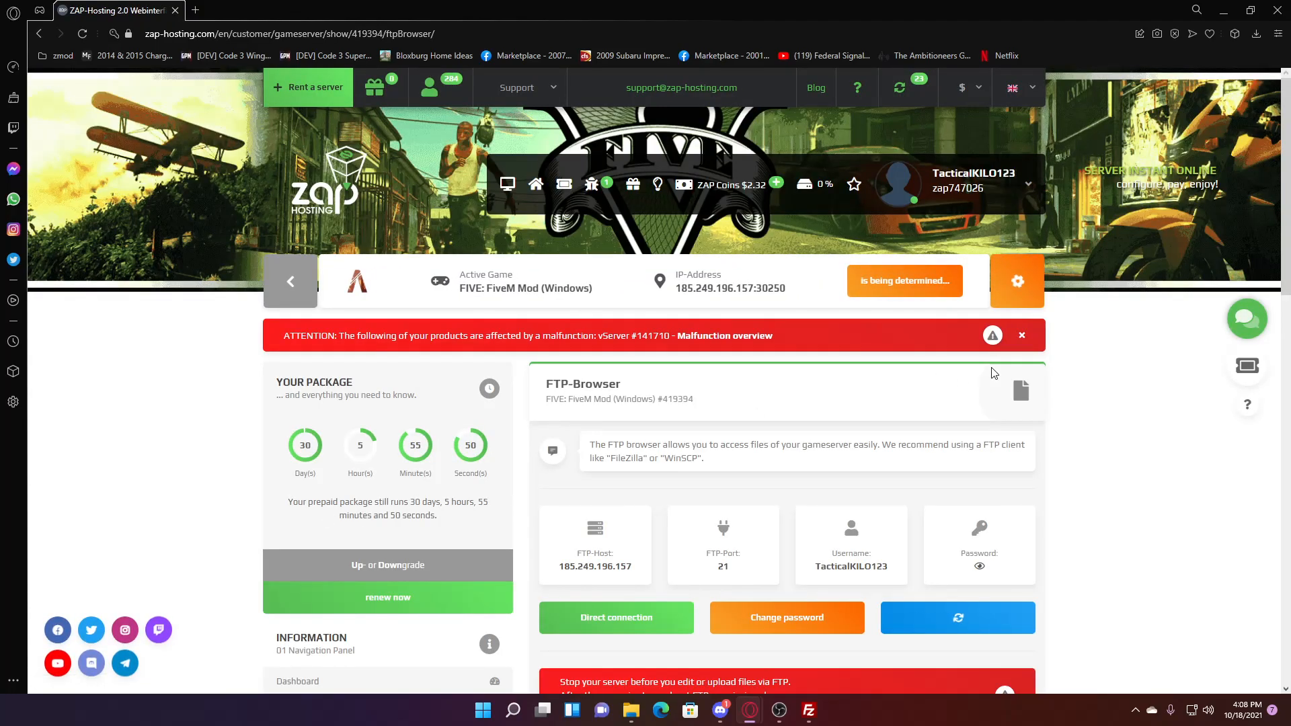
pyautogui.click(1022, 335)
pyautogui.scroll(-2, 515, 374)
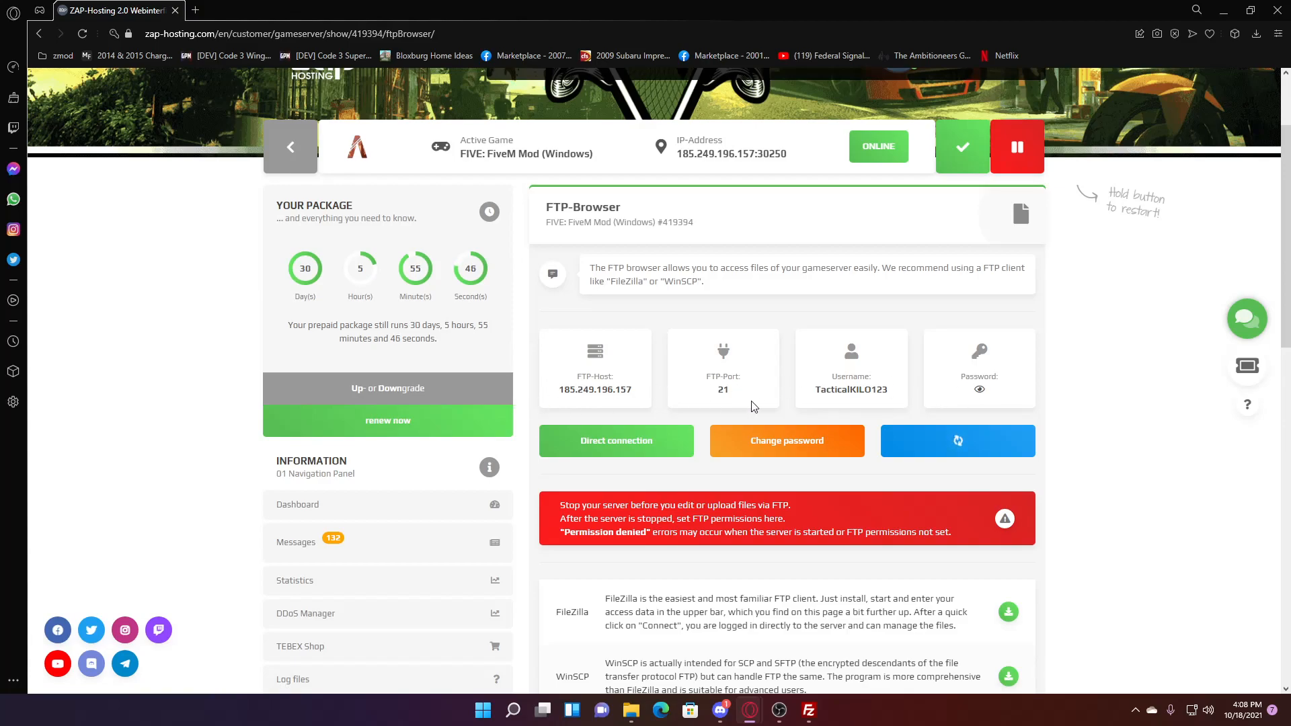
pyautogui.moveTo(643, 396); pyautogui.dragTo(559, 395)
pyautogui.hotkey('ctrl', 'c')
pyautogui.click(812, 713)
pyautogui.click(306, 115)
pyautogui.hotkey('ctrl', 'v')
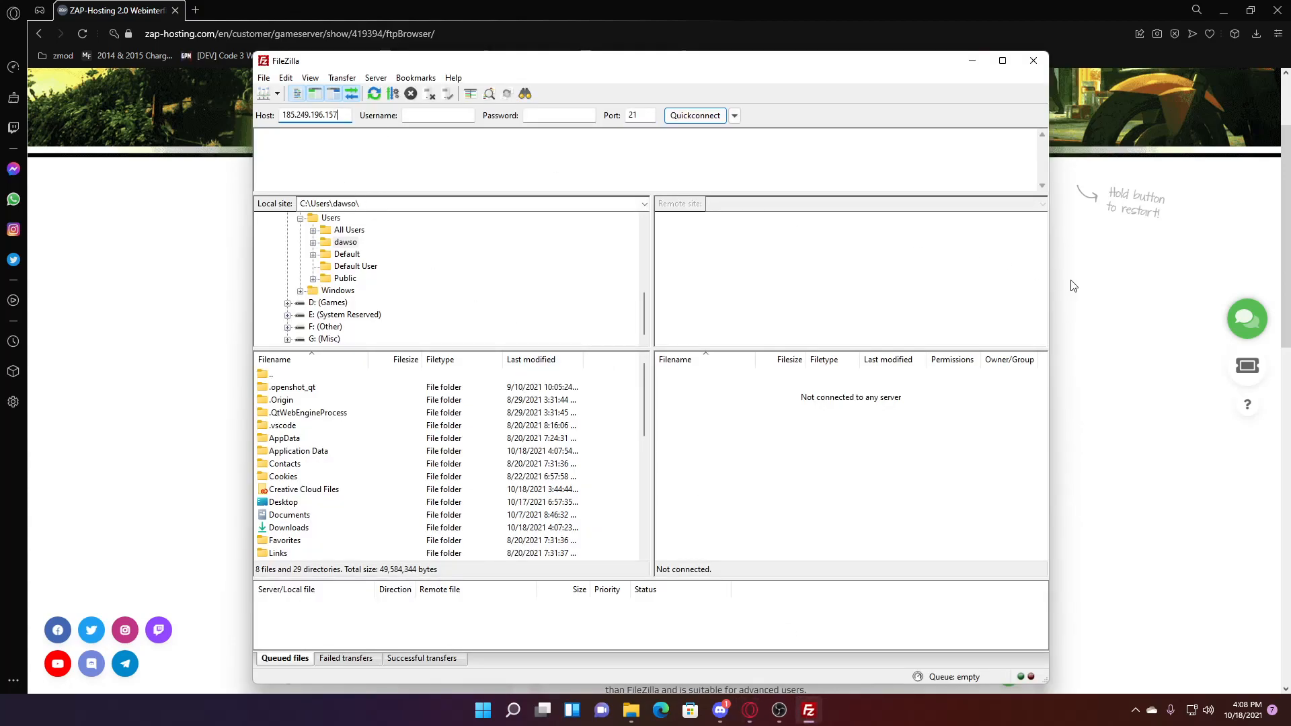
# - Copy the FTP username and password into FileZilla's Username and Password boxes
pyautogui.click(1107, 301)
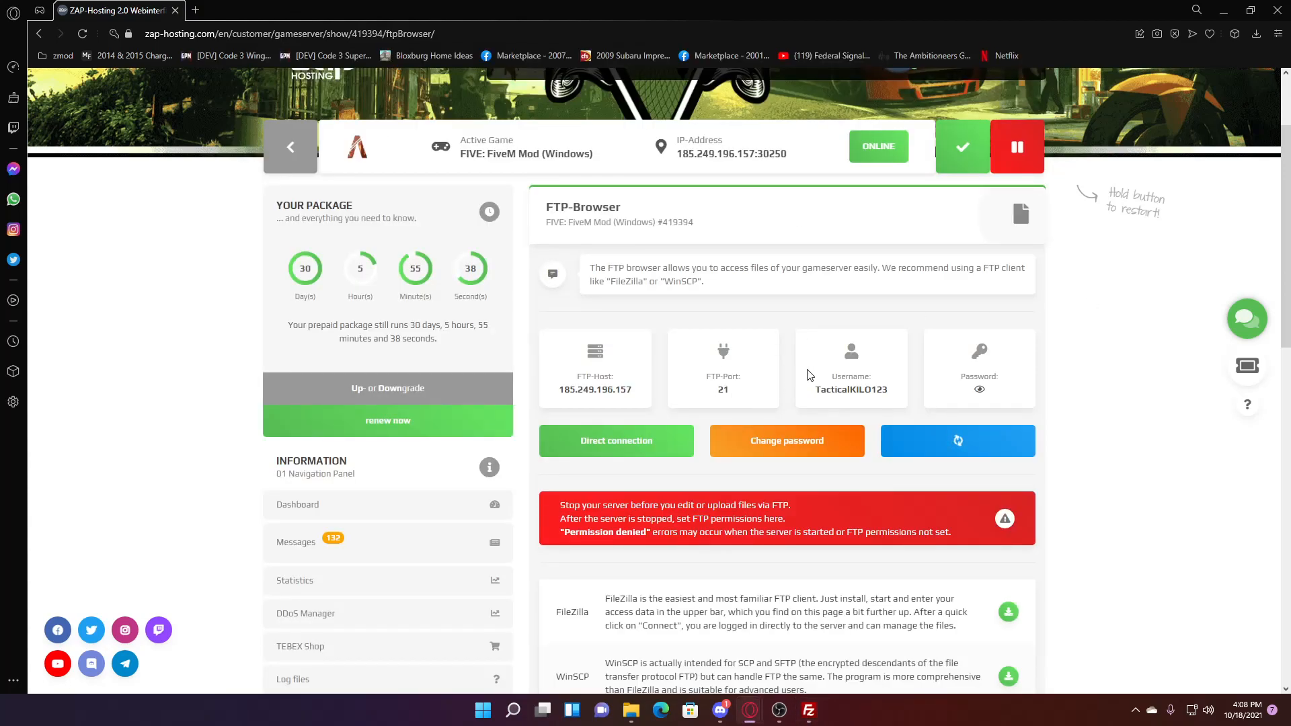
pyautogui.moveTo(890, 390); pyautogui.dragTo(829, 384)
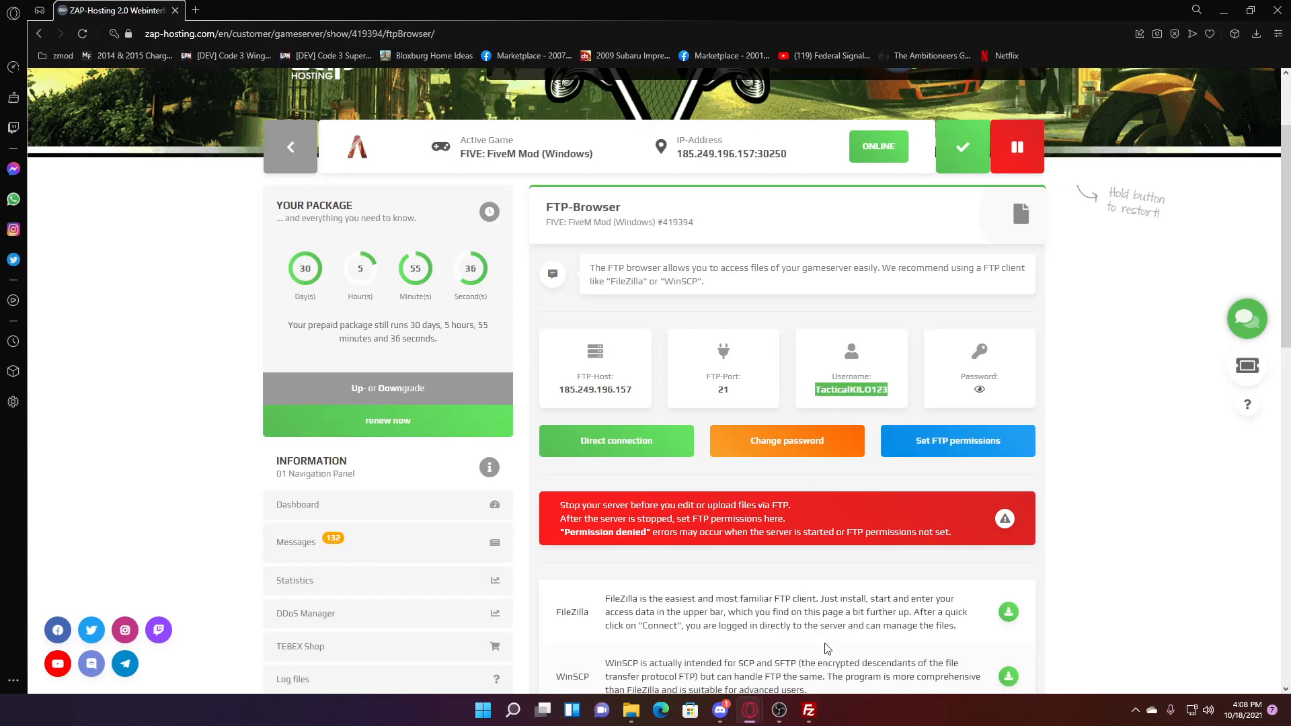
pyautogui.click(809, 710)
pyautogui.click(448, 115)
pyautogui.hotkey('ctrl', 'v')
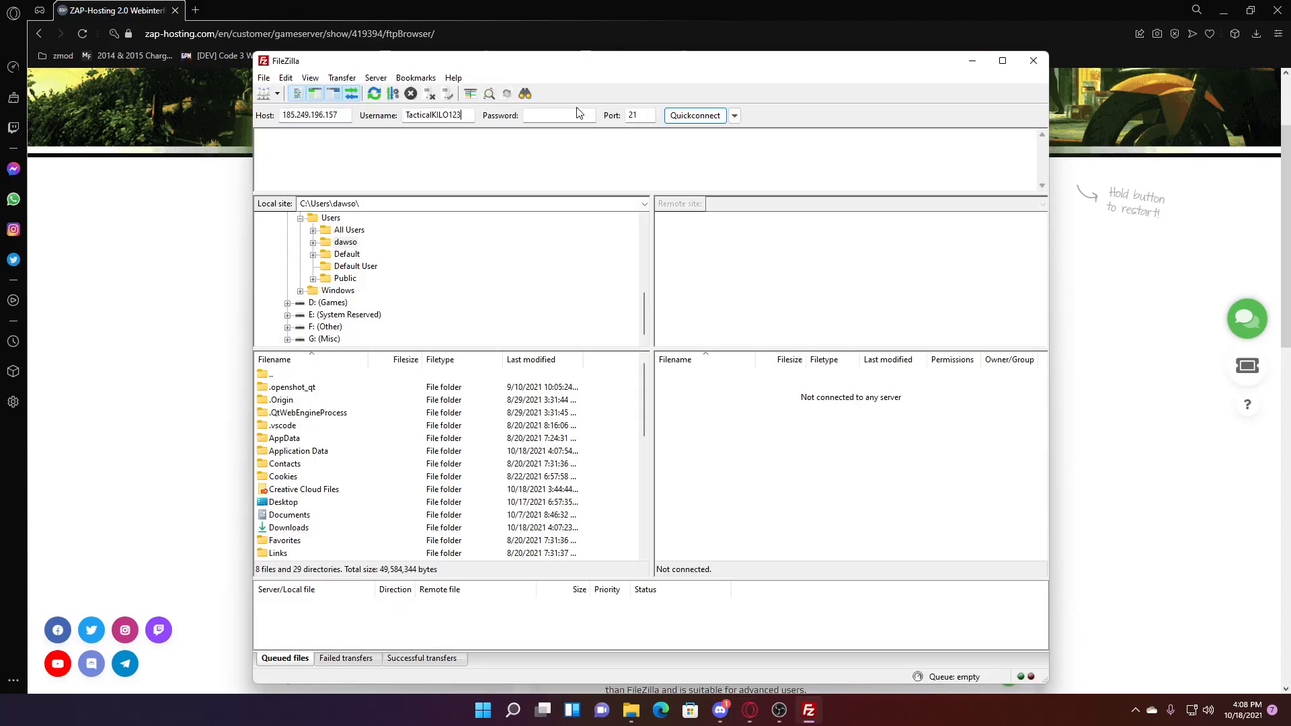
pyautogui.click(1069, 302)
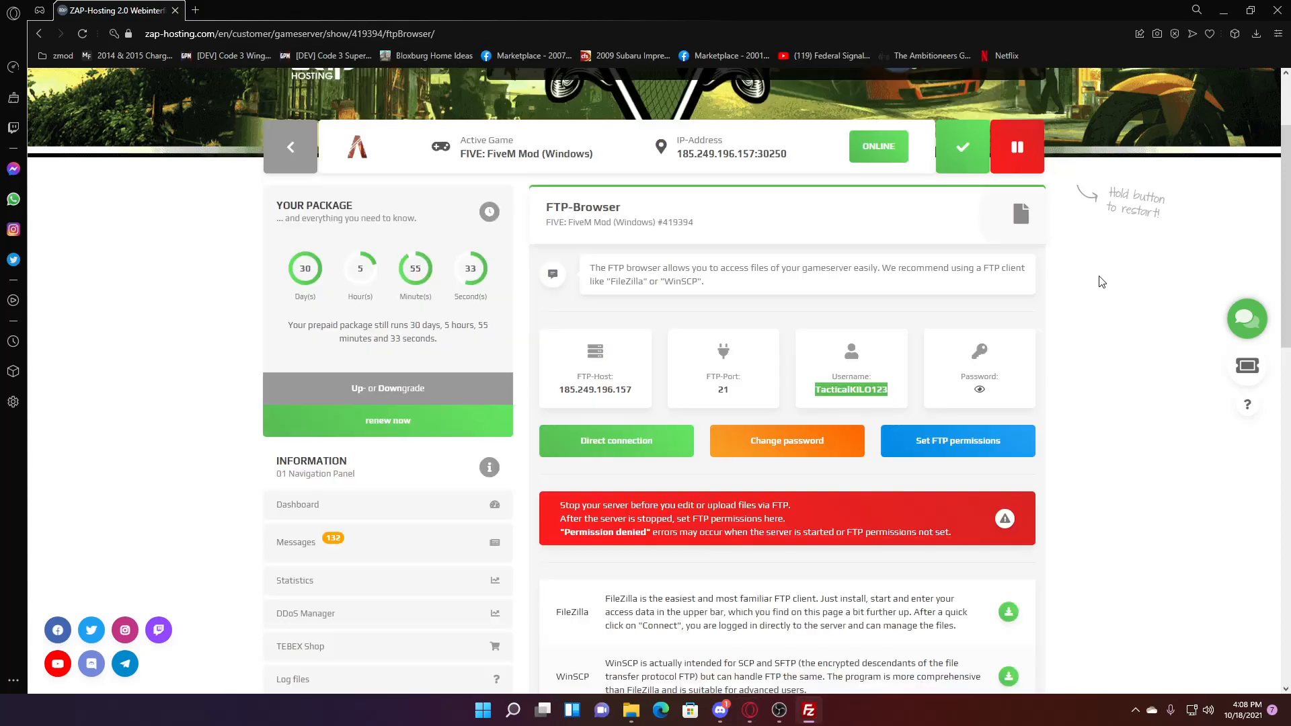
pyautogui.click(963, 397)
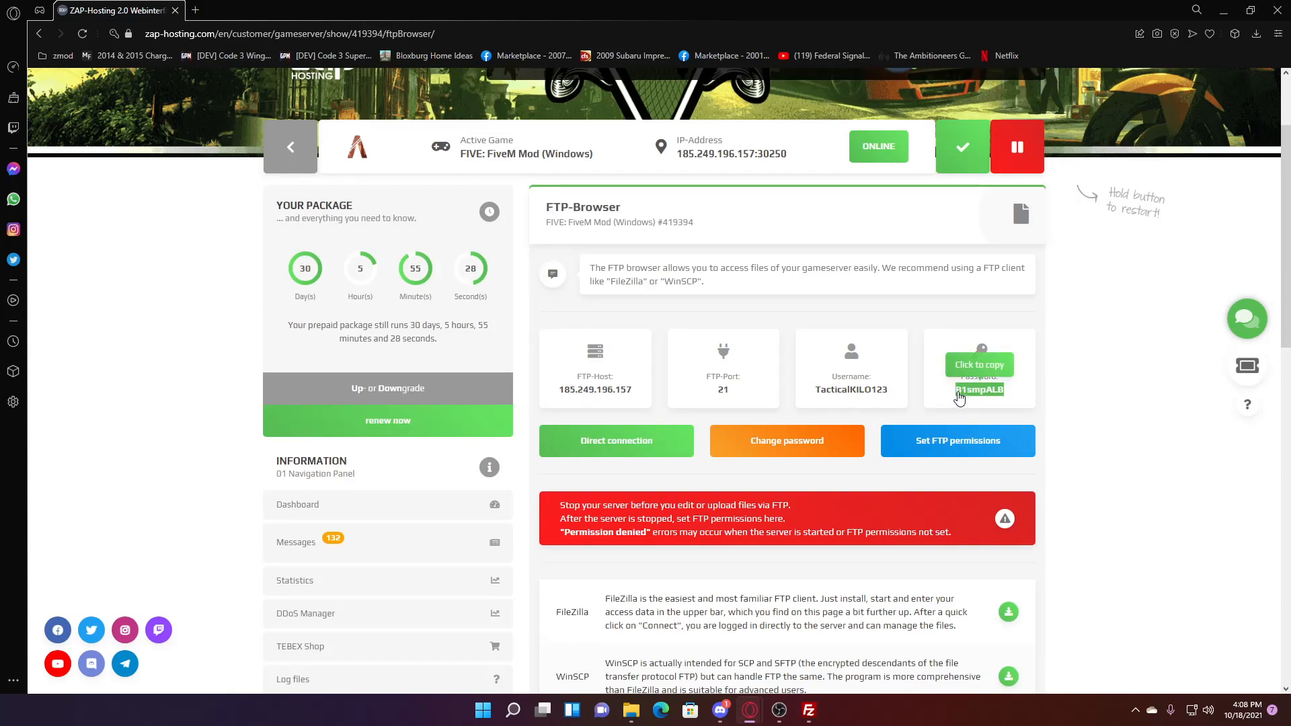
pyautogui.click(809, 710)
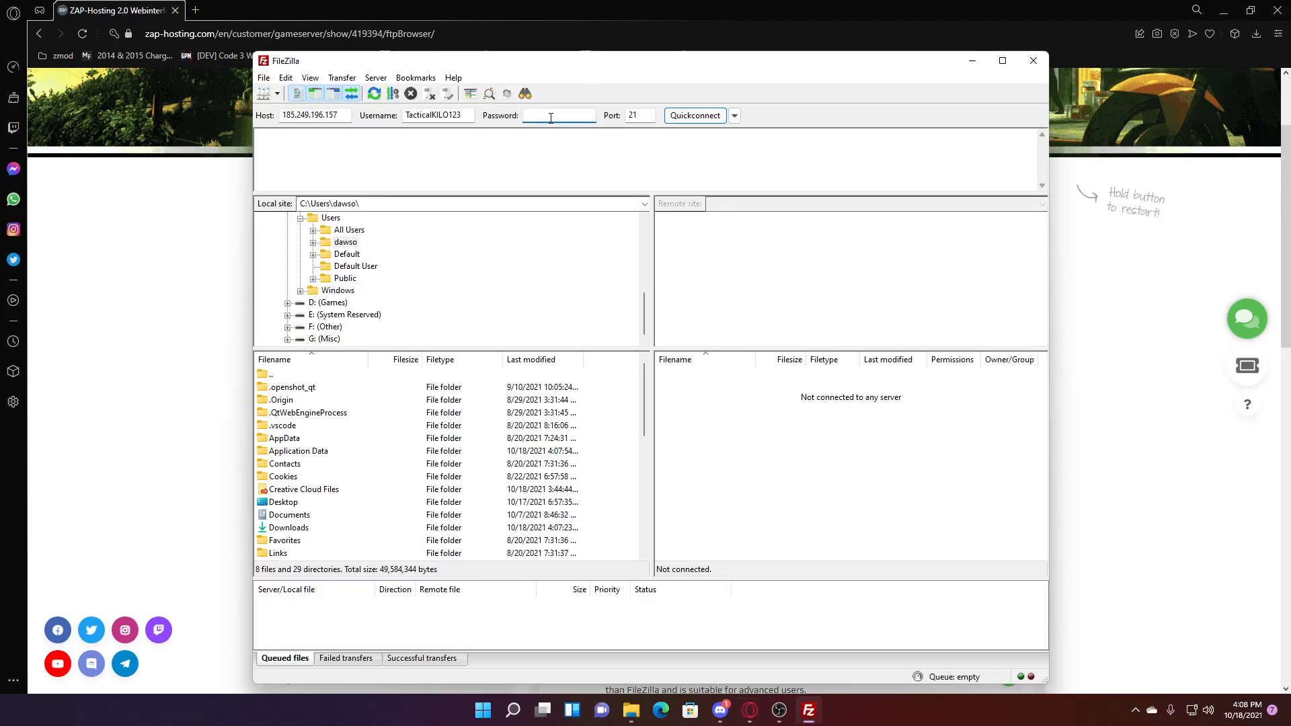
pyautogui.hotkey('ctrl', 'v')
# - Quickconnect to the FTP server, remembering passwords and always allowing plain FTP
pyautogui.click(710, 117)
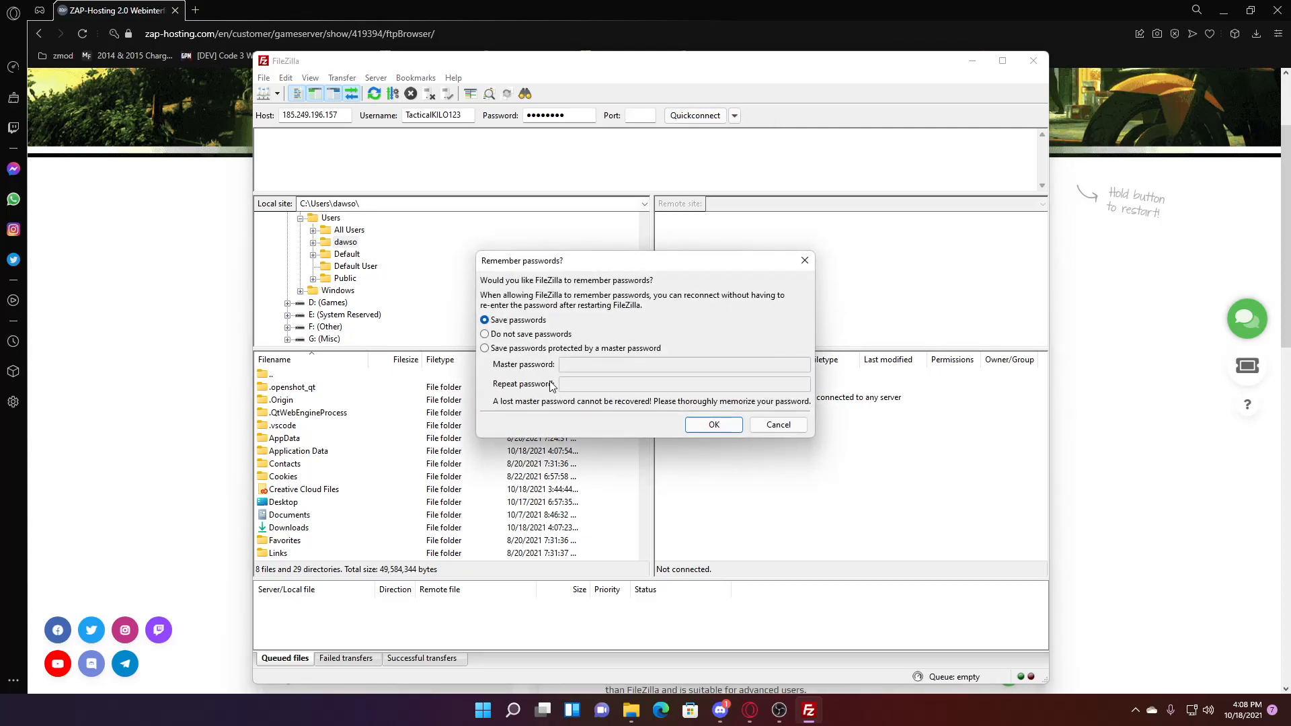
pyautogui.click(712, 429)
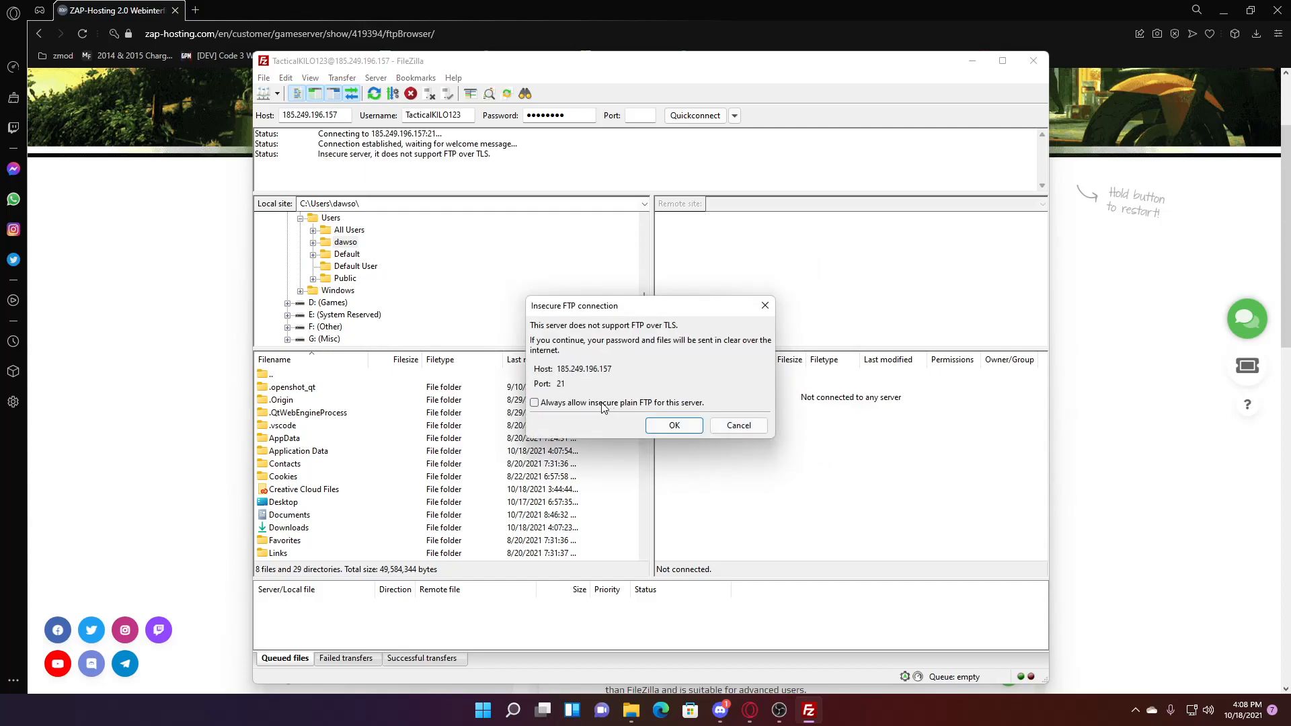
pyautogui.click(585, 408)
pyautogui.click(670, 427)
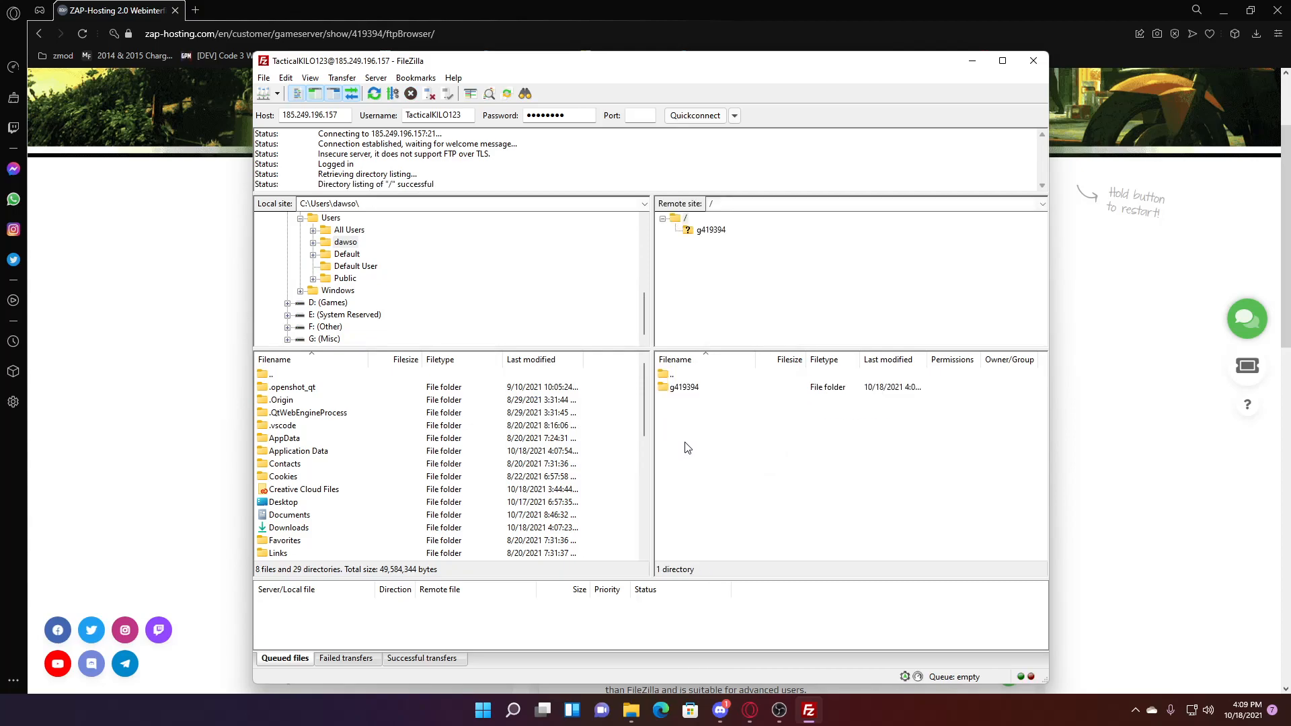
# - Browse into /g419394/gta5-fivem/server-data on the server, then return to the browser
pyautogui.doubleClick(684, 388)
pyautogui.doubleClick(687, 389)
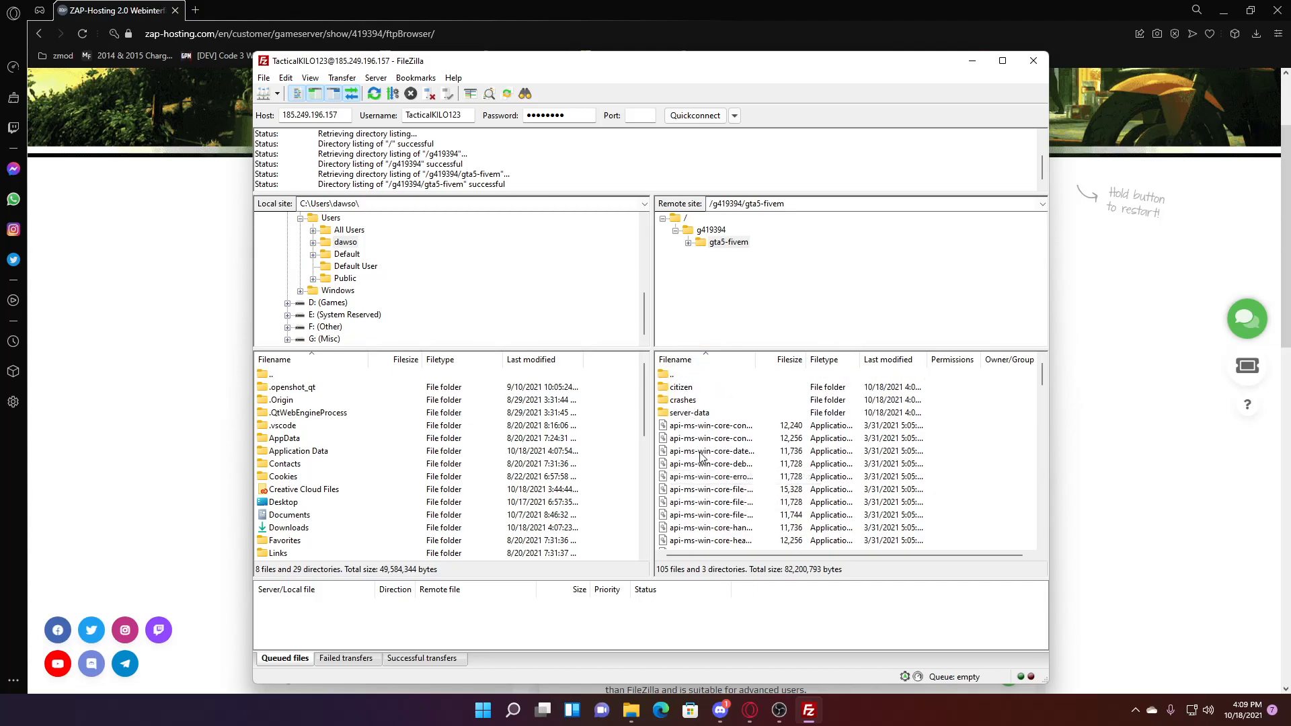
pyautogui.doubleClick(689, 413)
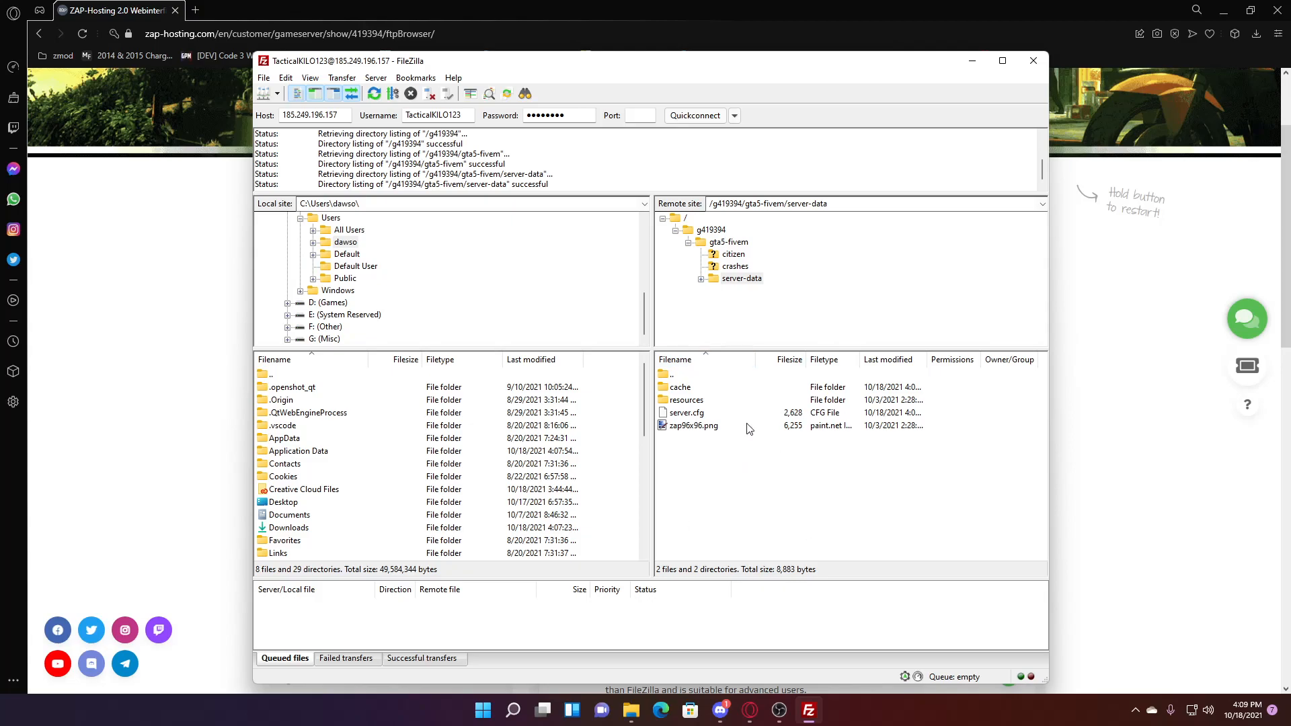
pyautogui.click(707, 429)
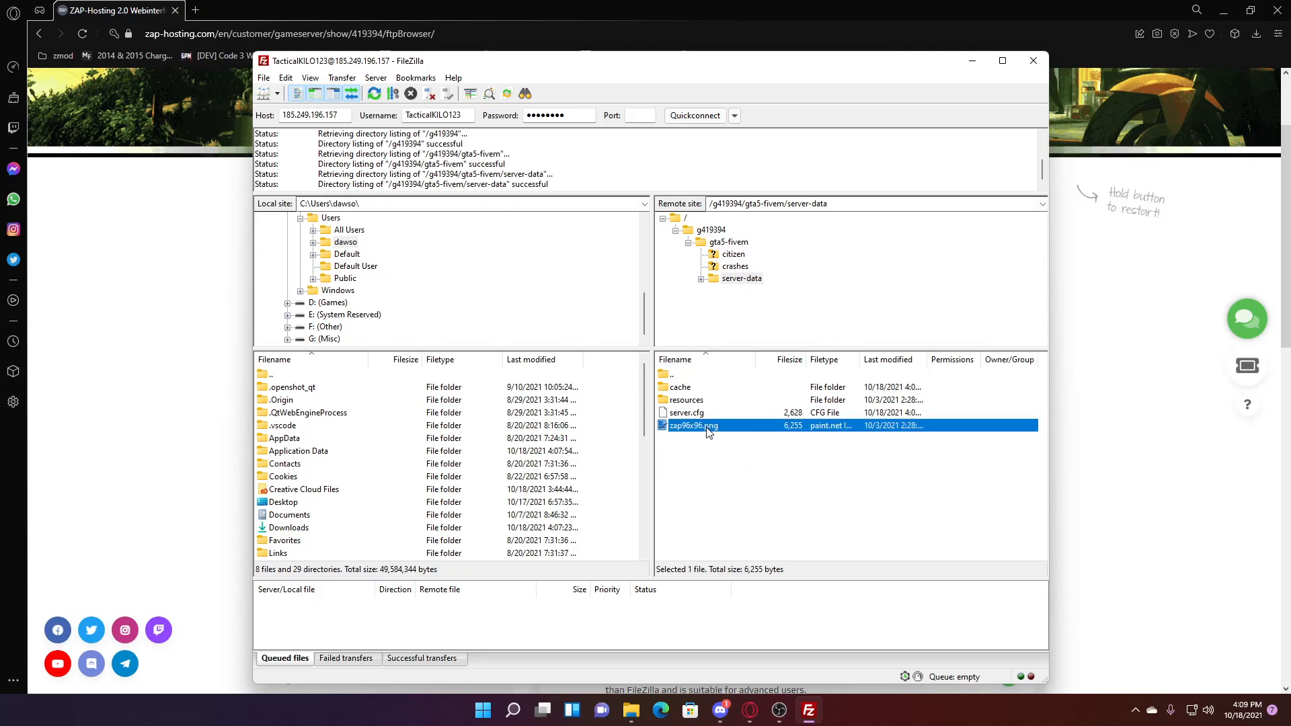
pyautogui.click(739, 488)
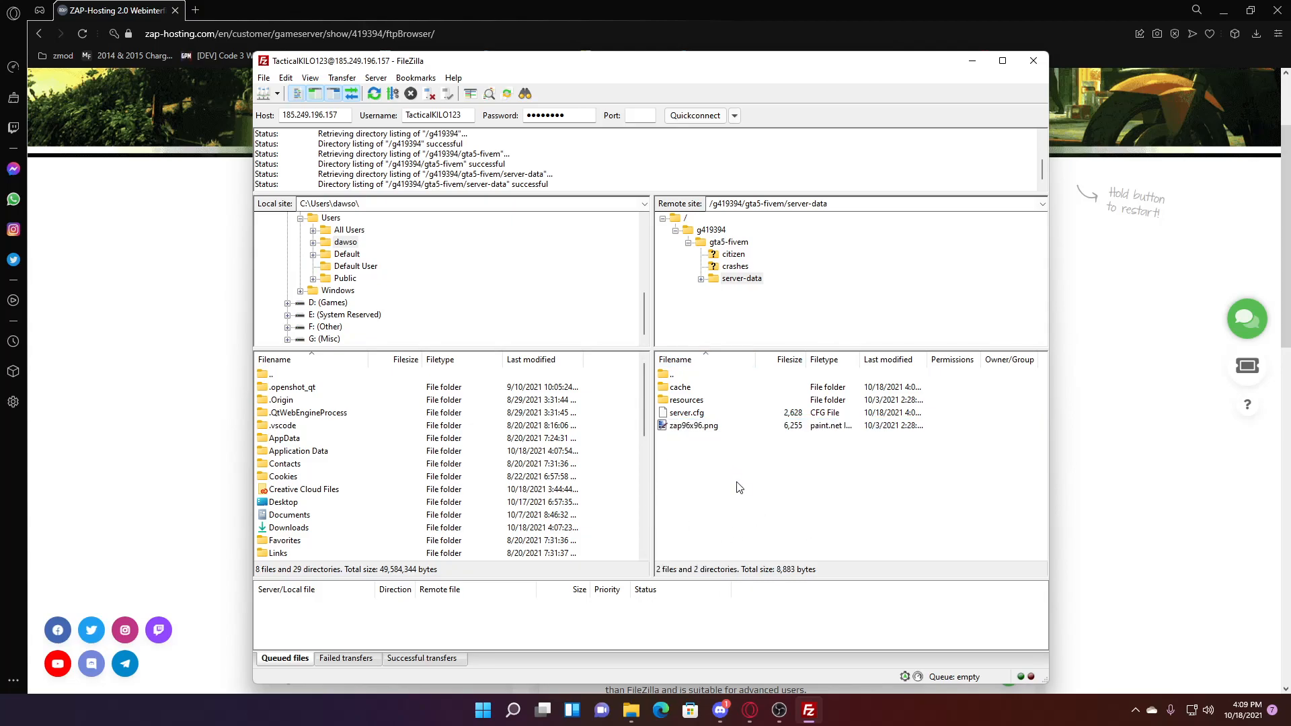
pyautogui.click(699, 430)
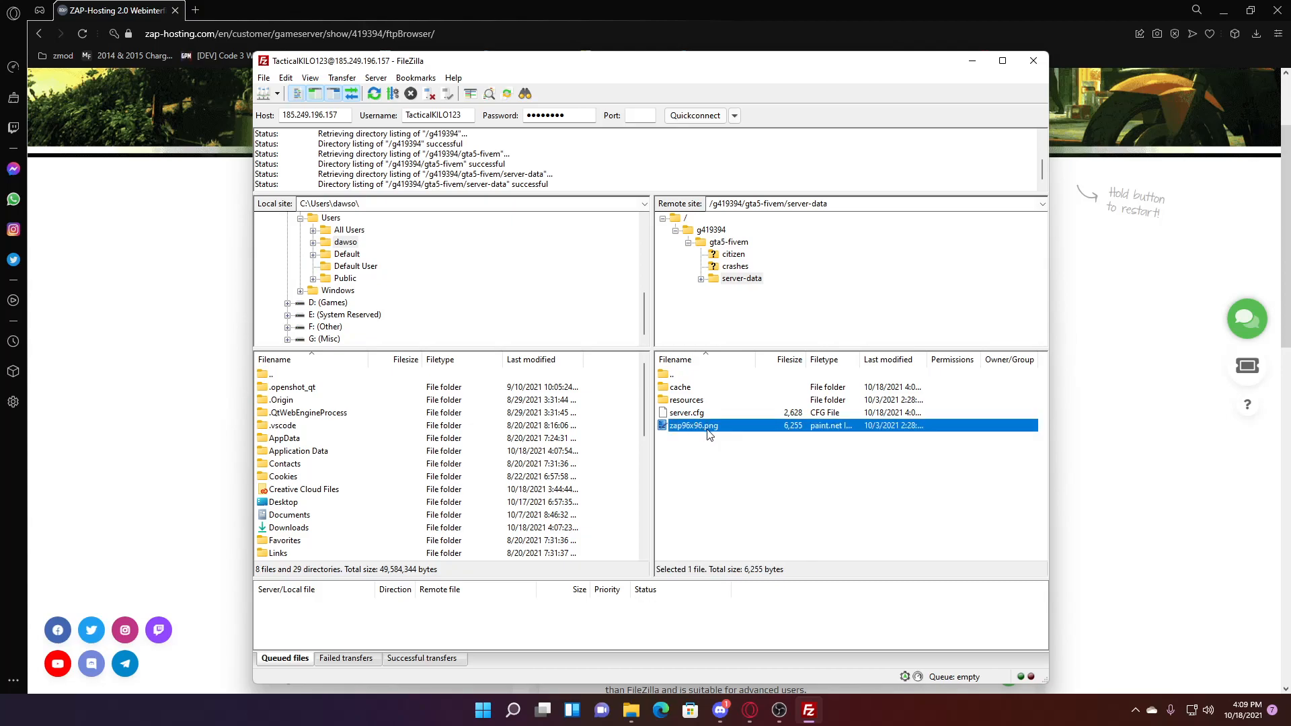
pyautogui.click(743, 479)
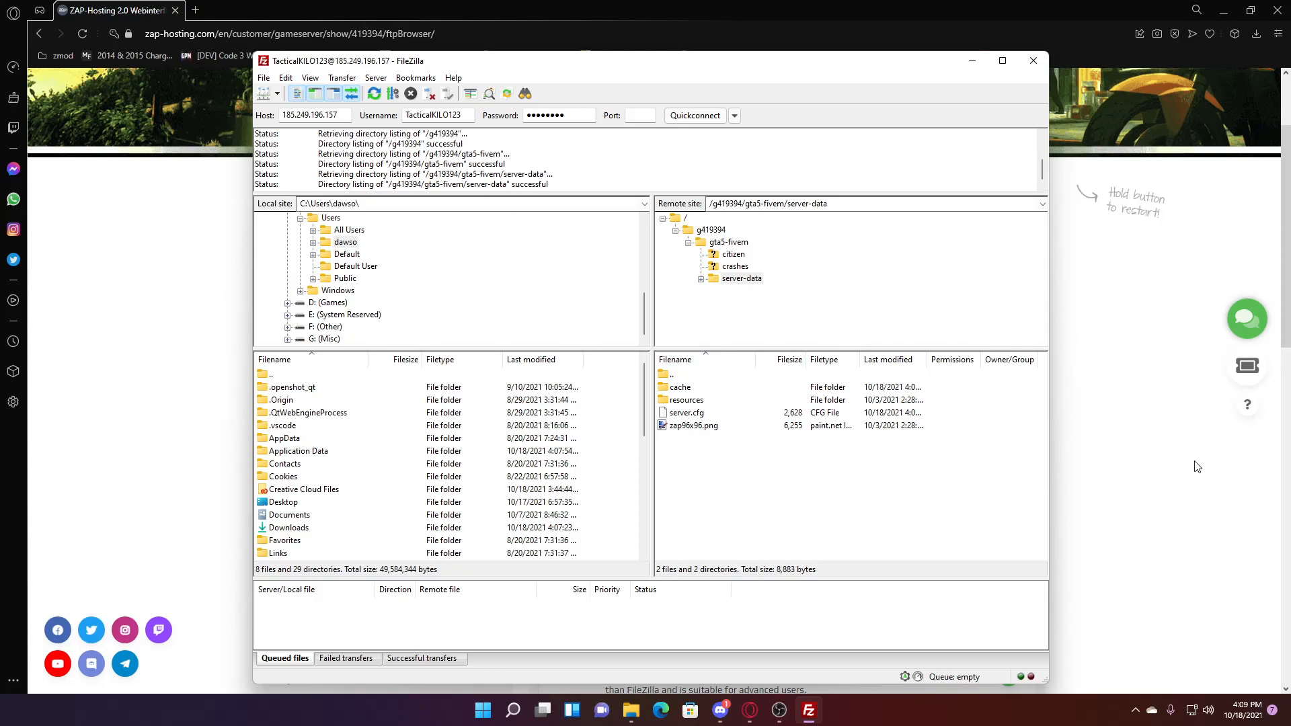
pyautogui.click(686, 426)
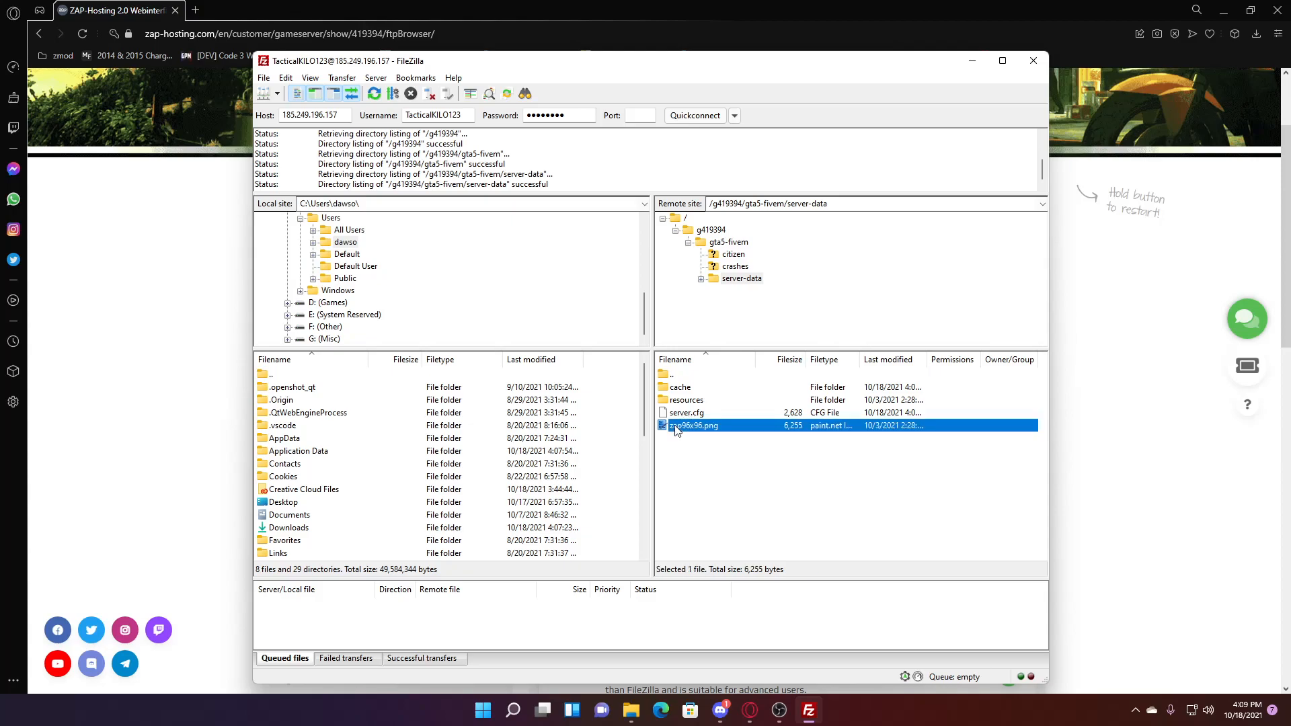
pyautogui.click(706, 469)
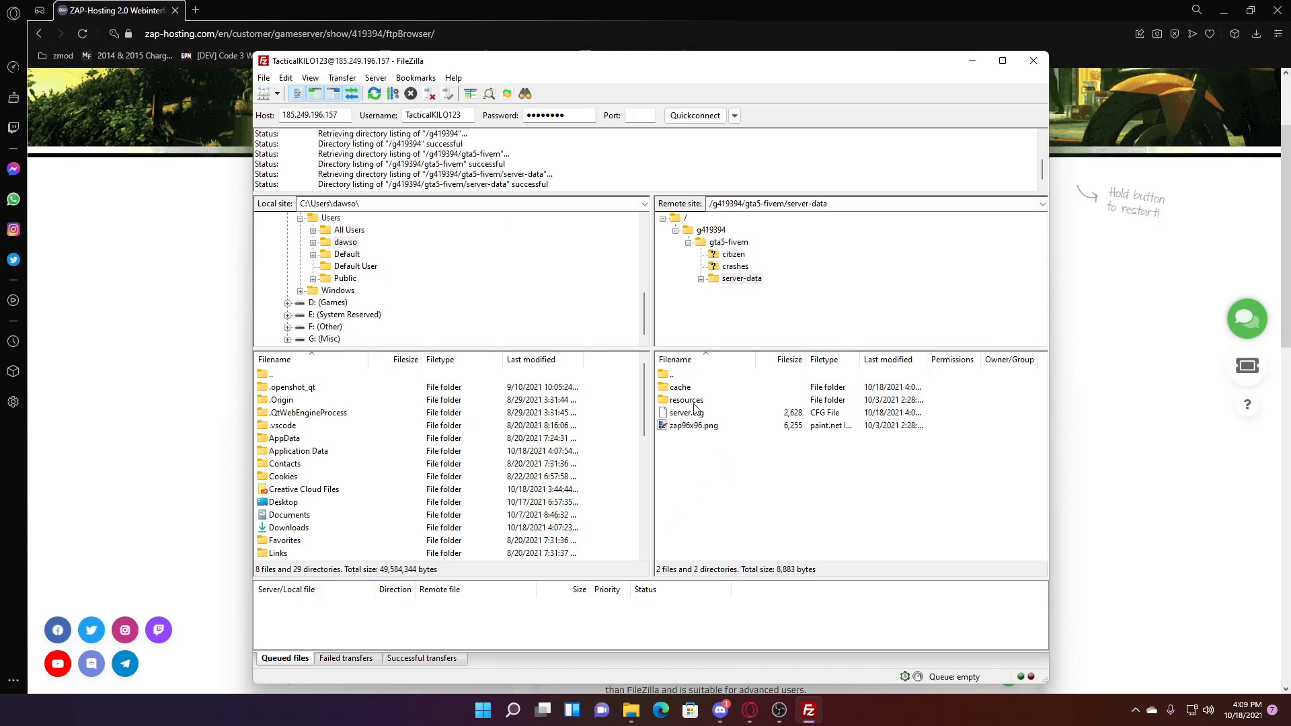
pyautogui.click(1116, 417)
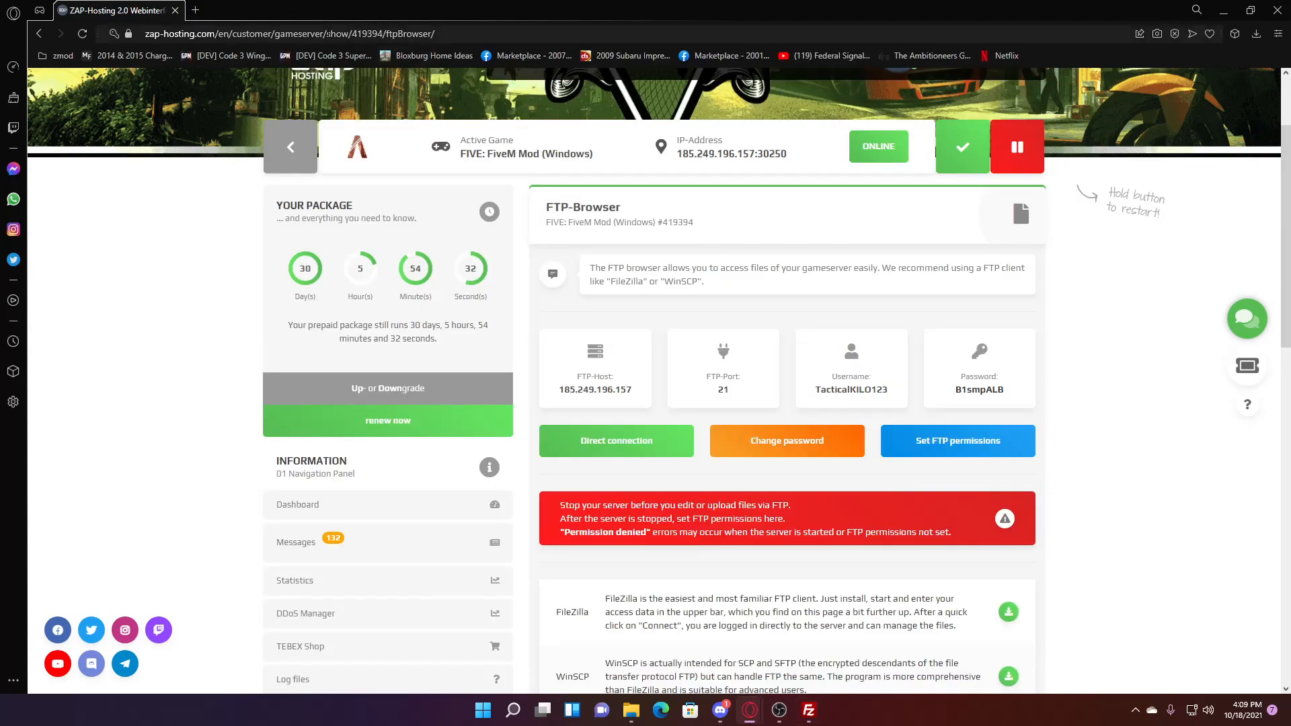
# - Search for the fivem forum and scroll through the Cfx.re Releases category
pyautogui.click(195, 11)
pyautogui.write('fivem')
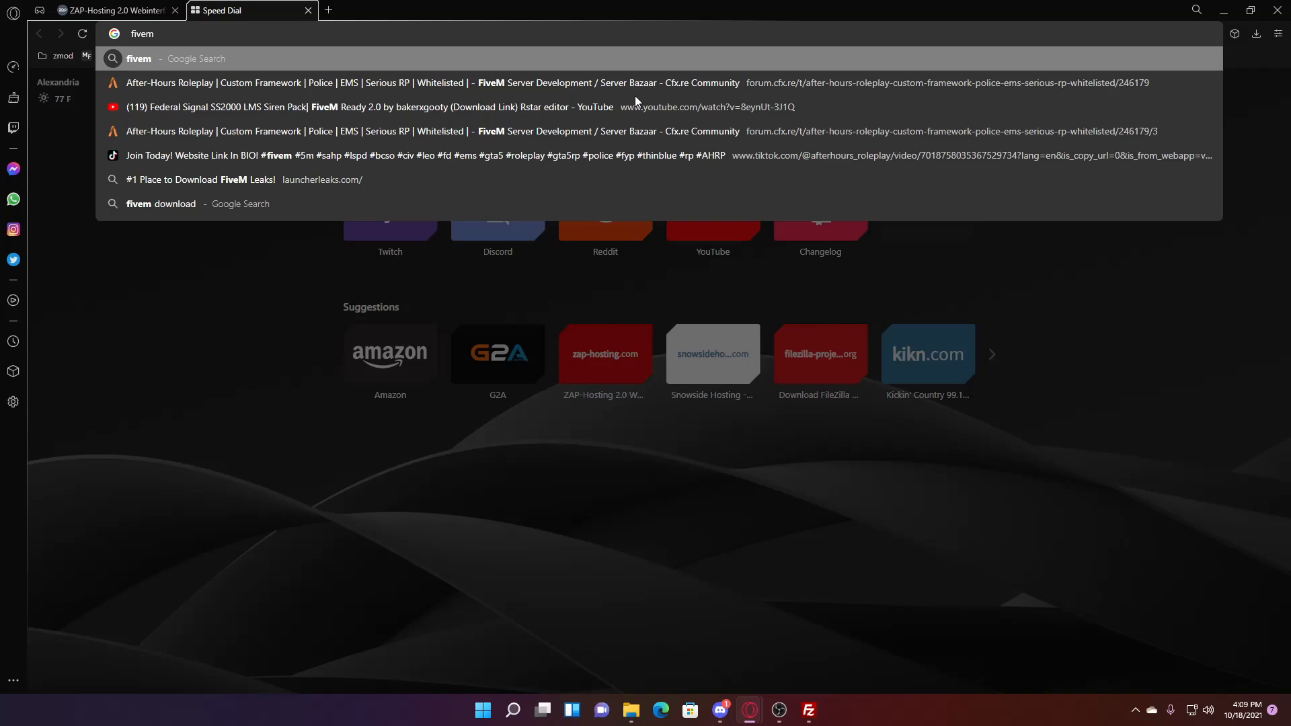
pyautogui.write(' forum.cfx.re/c/development/30')
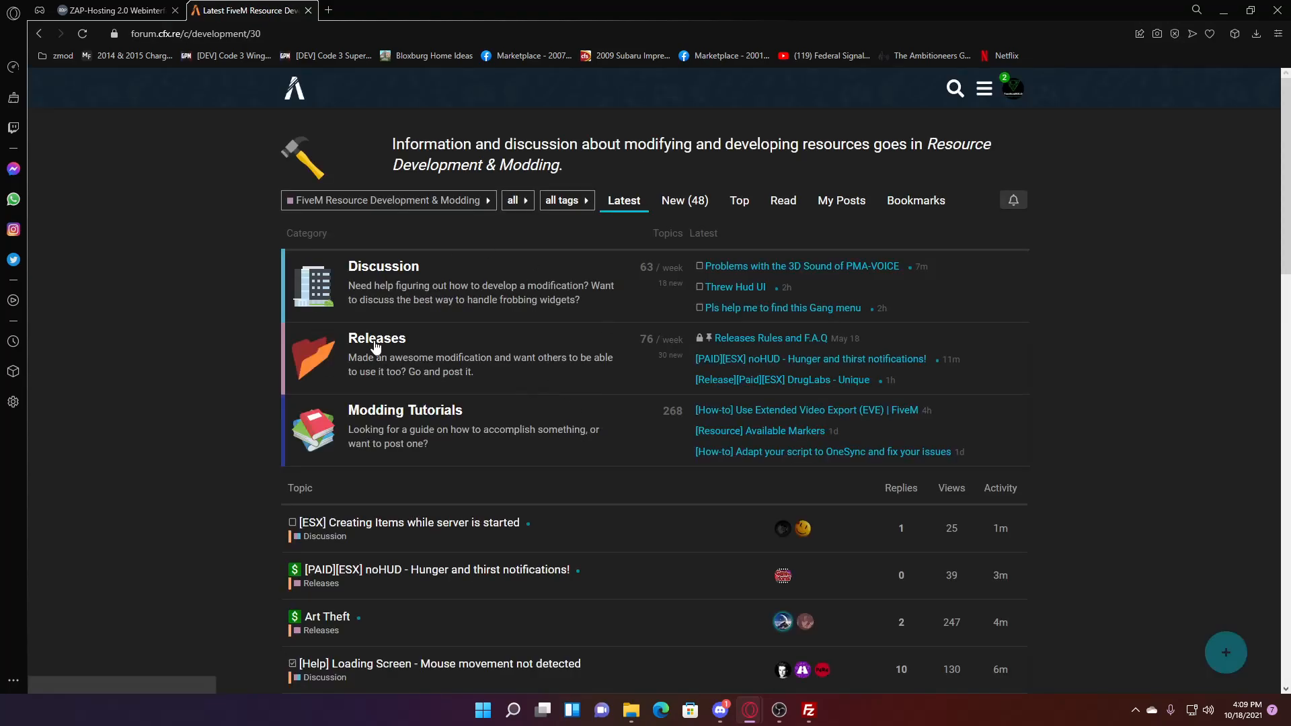
pyautogui.click(375, 339)
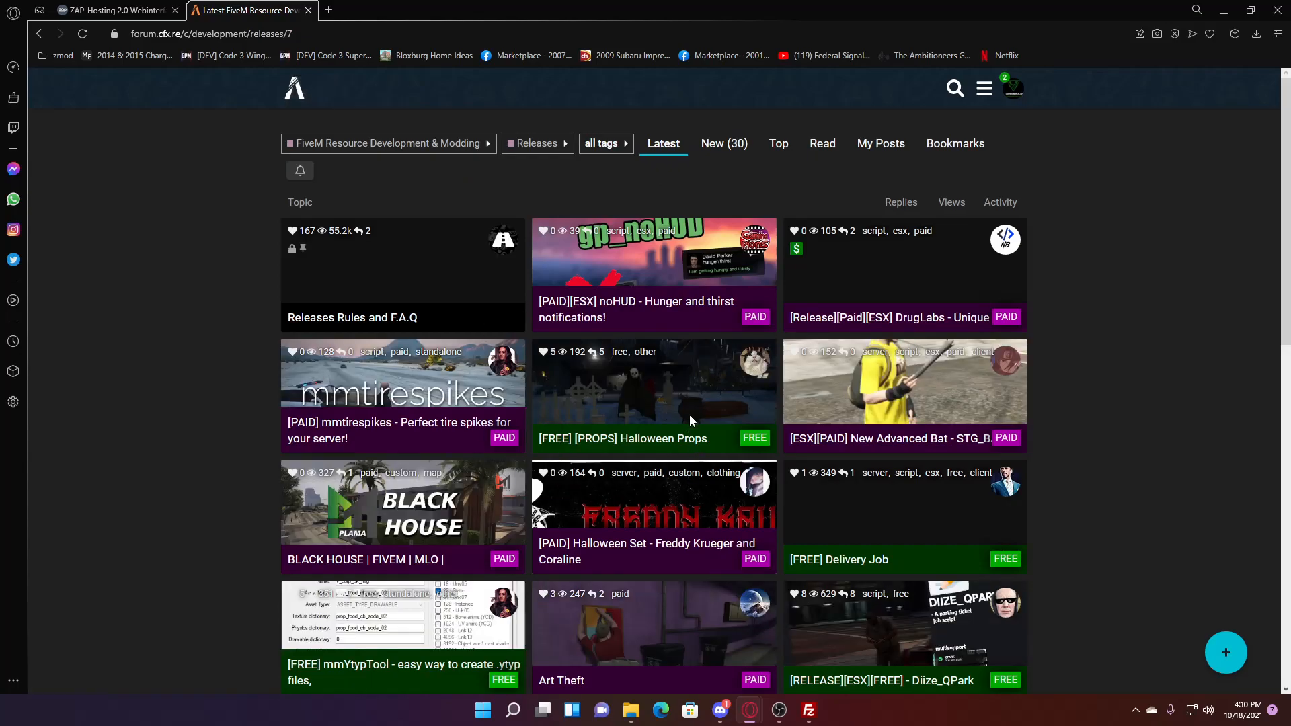
pyautogui.scroll(-5, 1184, 439)
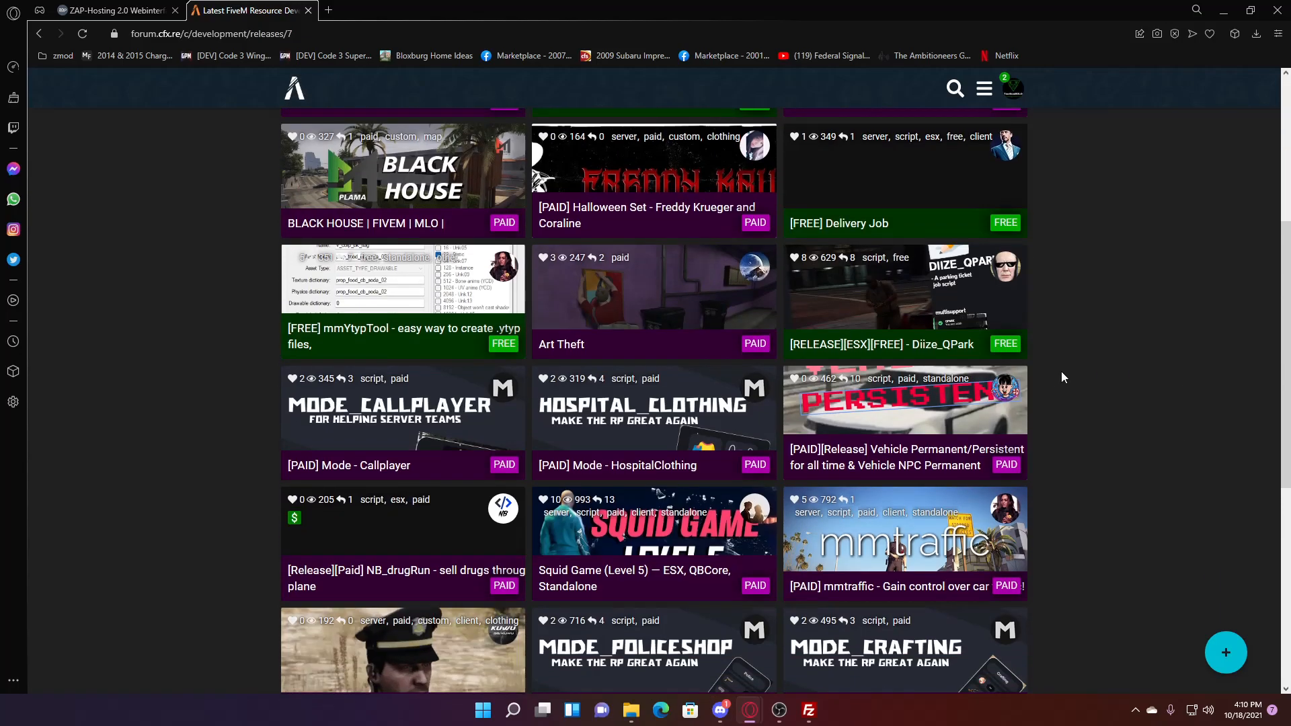
pyautogui.scroll(-7, 1089, 386)
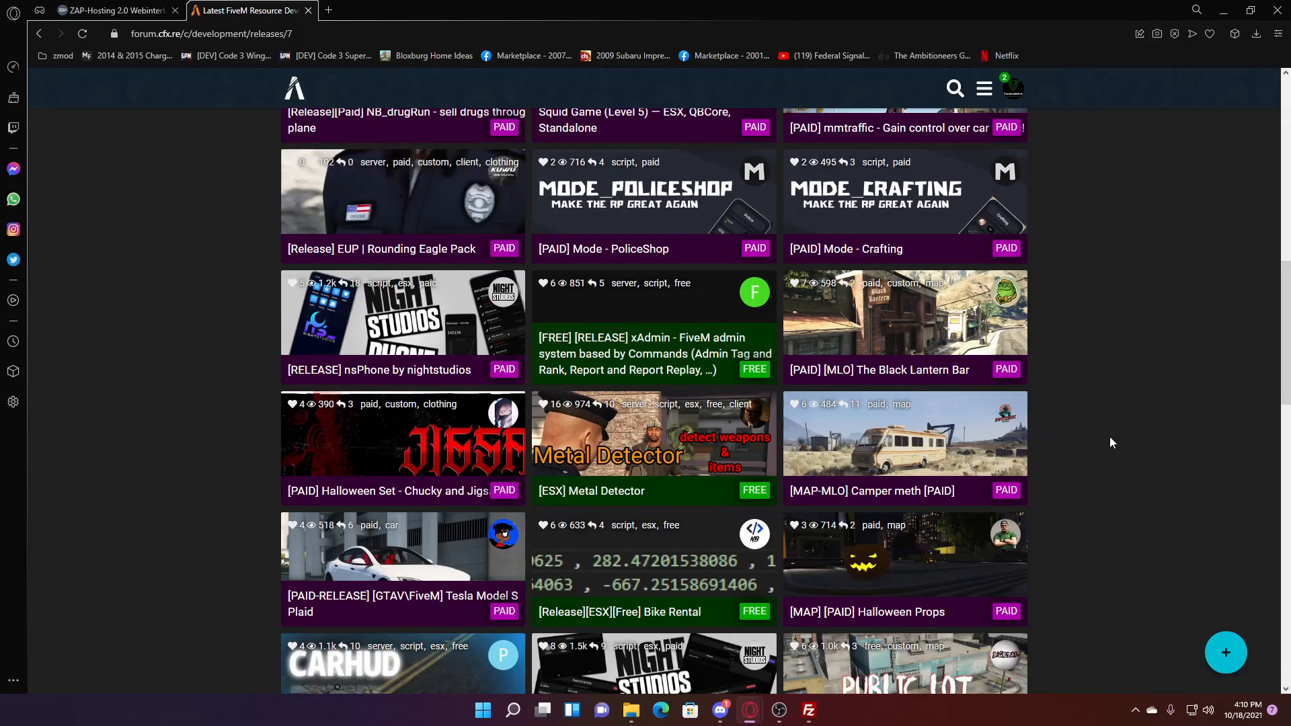
pyautogui.scroll(-1, 1110, 434)
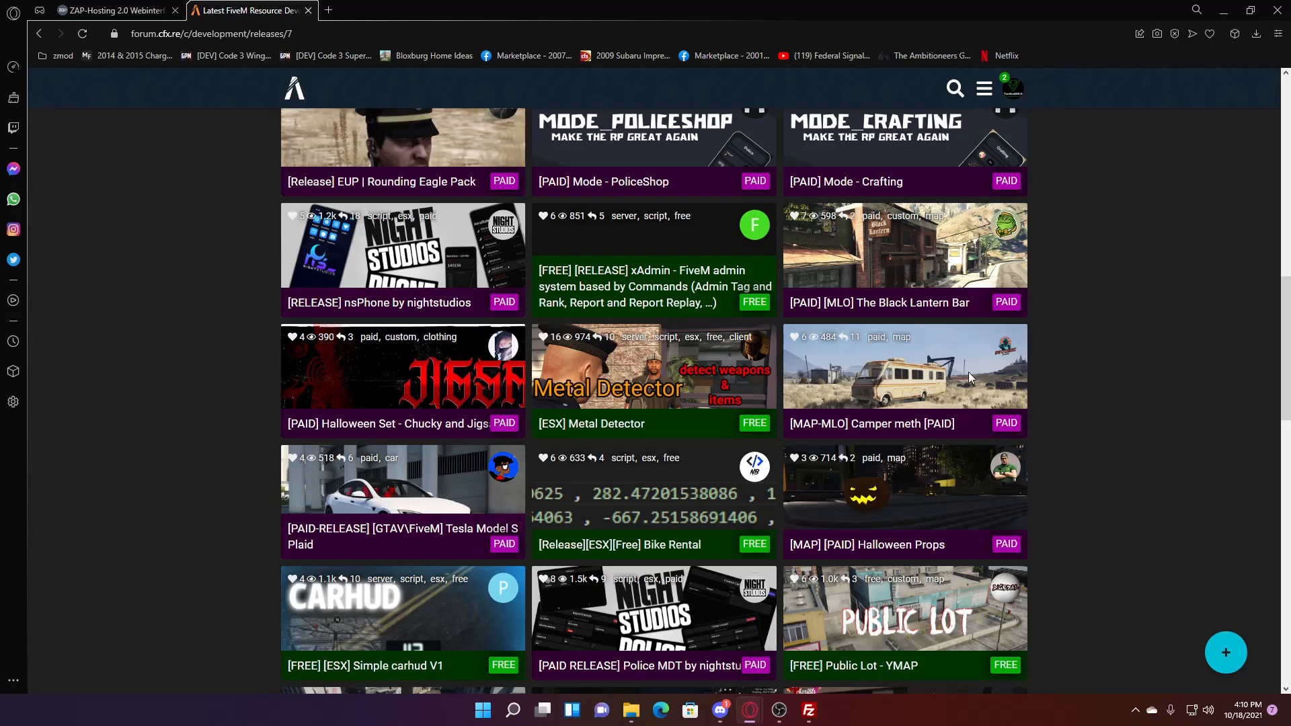
pyautogui.scroll(-2, 679, 434)
pyautogui.scroll(-2, 489, 469)
pyautogui.scroll(-4, 1103, 471)
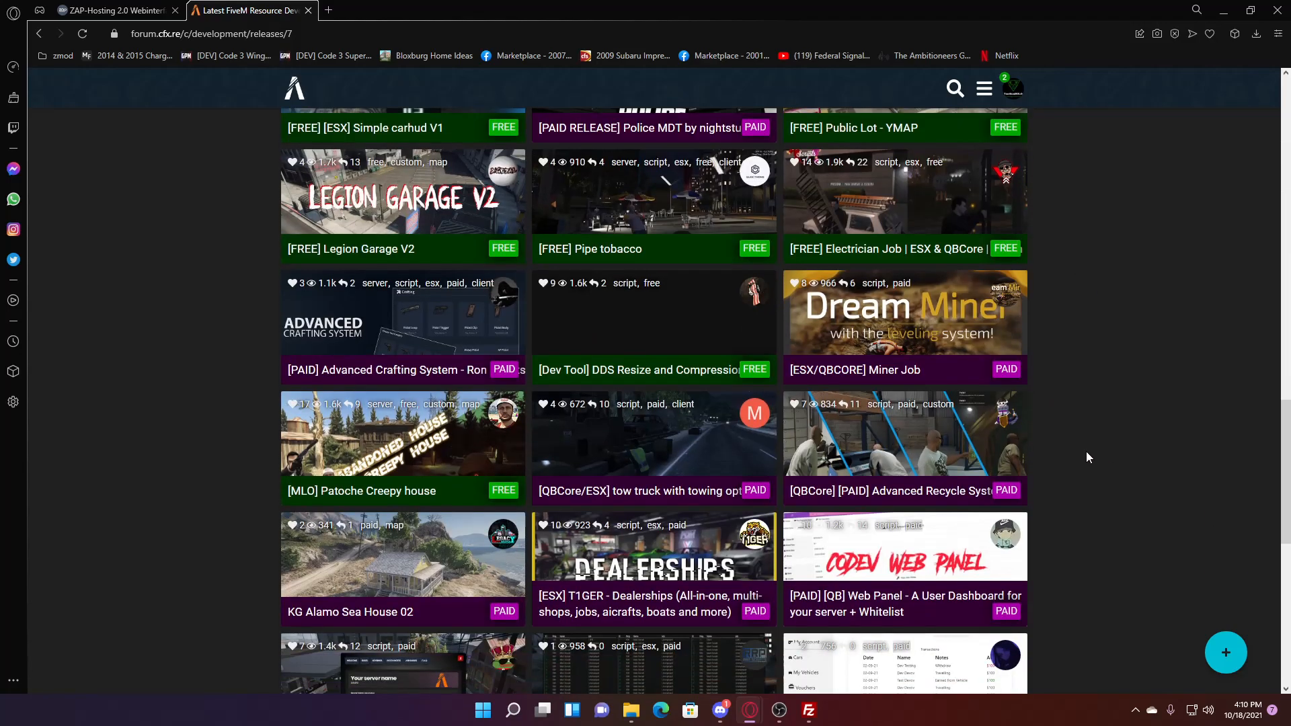
pyautogui.scroll(-3, 1076, 357)
pyautogui.scroll(-6, 982, 376)
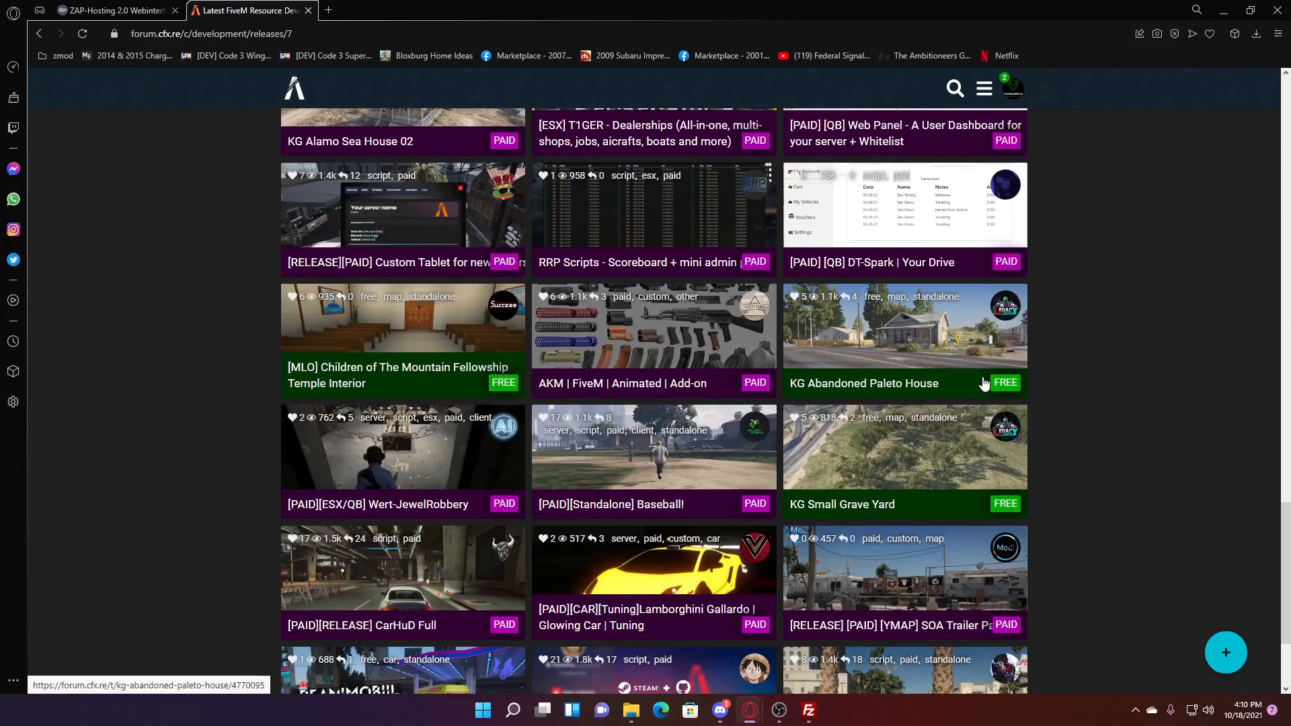
pyautogui.scroll(-6, 983, 376)
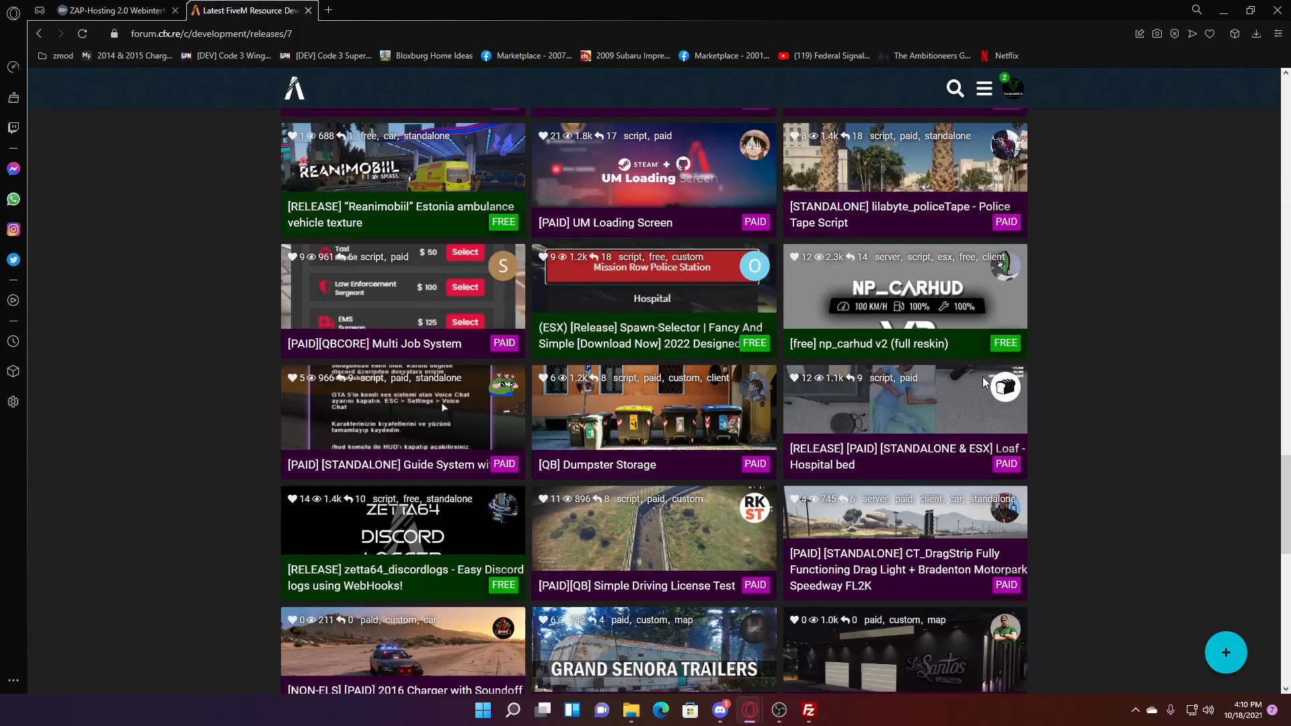
pyautogui.scroll(-3, 983, 377)
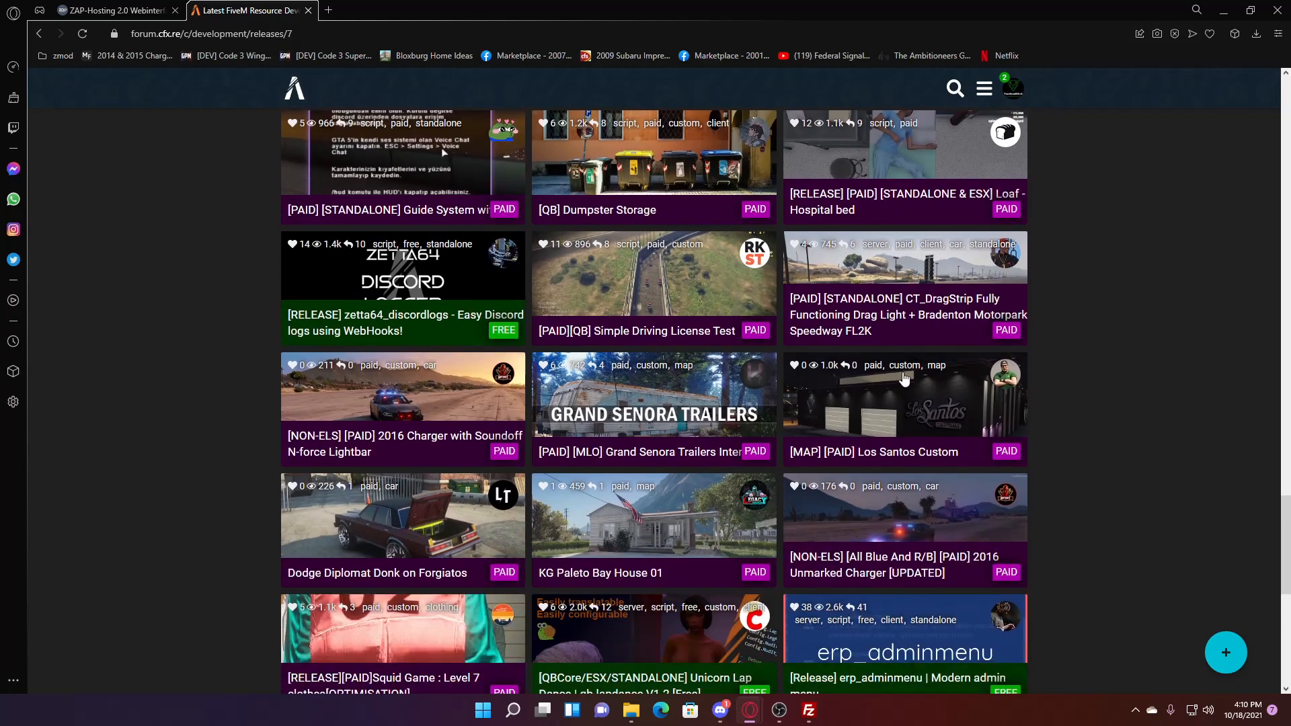
pyautogui.scroll(-5, 322, 299)
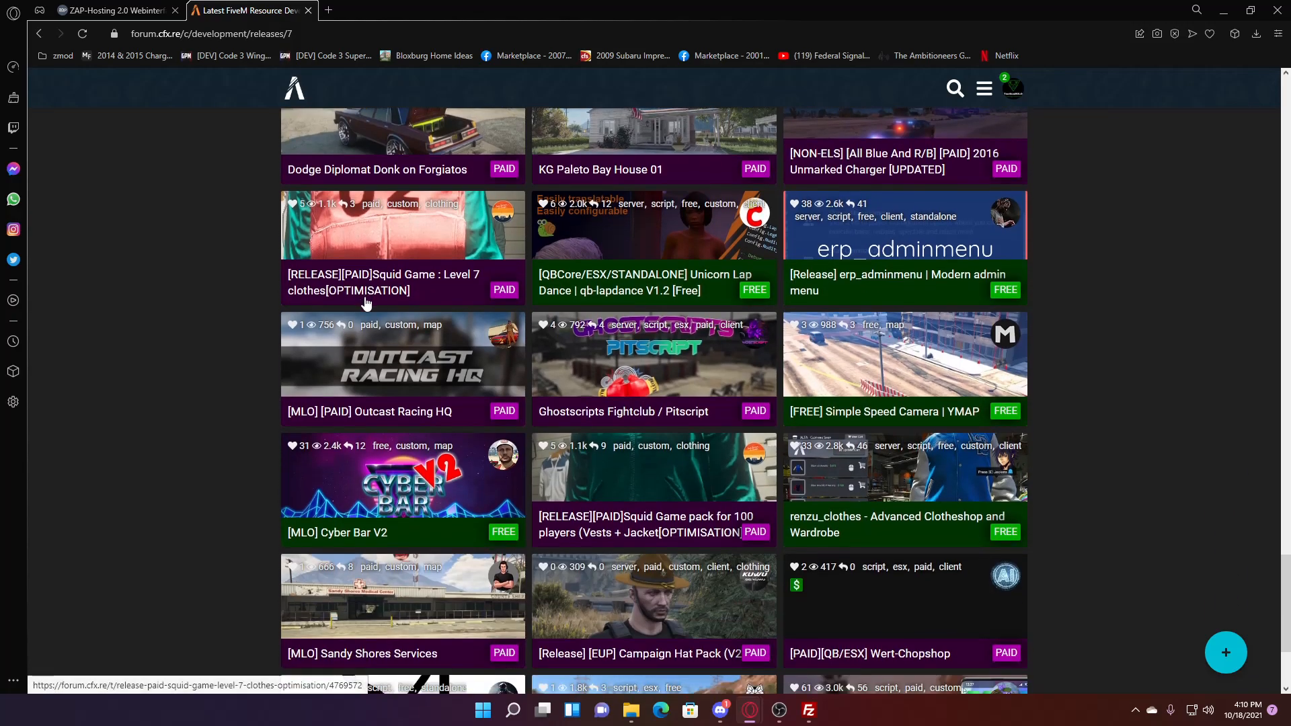
pyautogui.scroll(-2, 1159, 354)
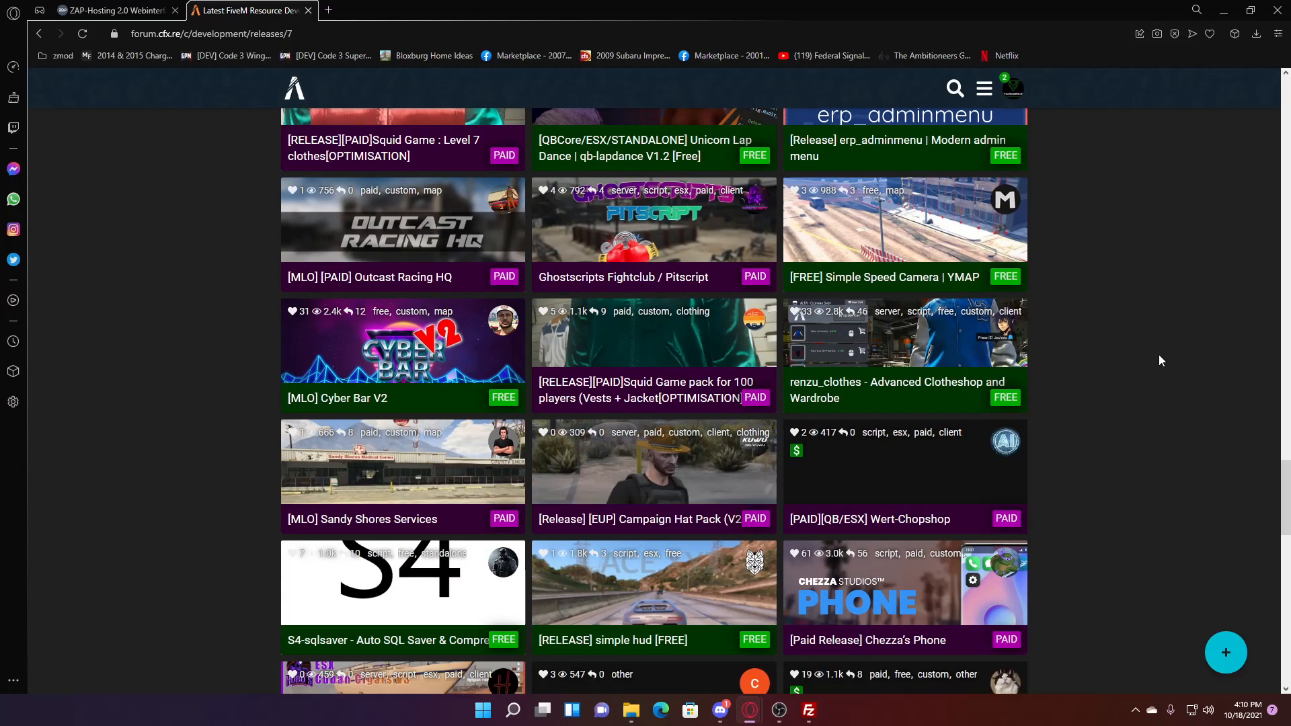
pyautogui.scroll(-2, 1159, 354)
pyautogui.scroll(-2, 1161, 361)
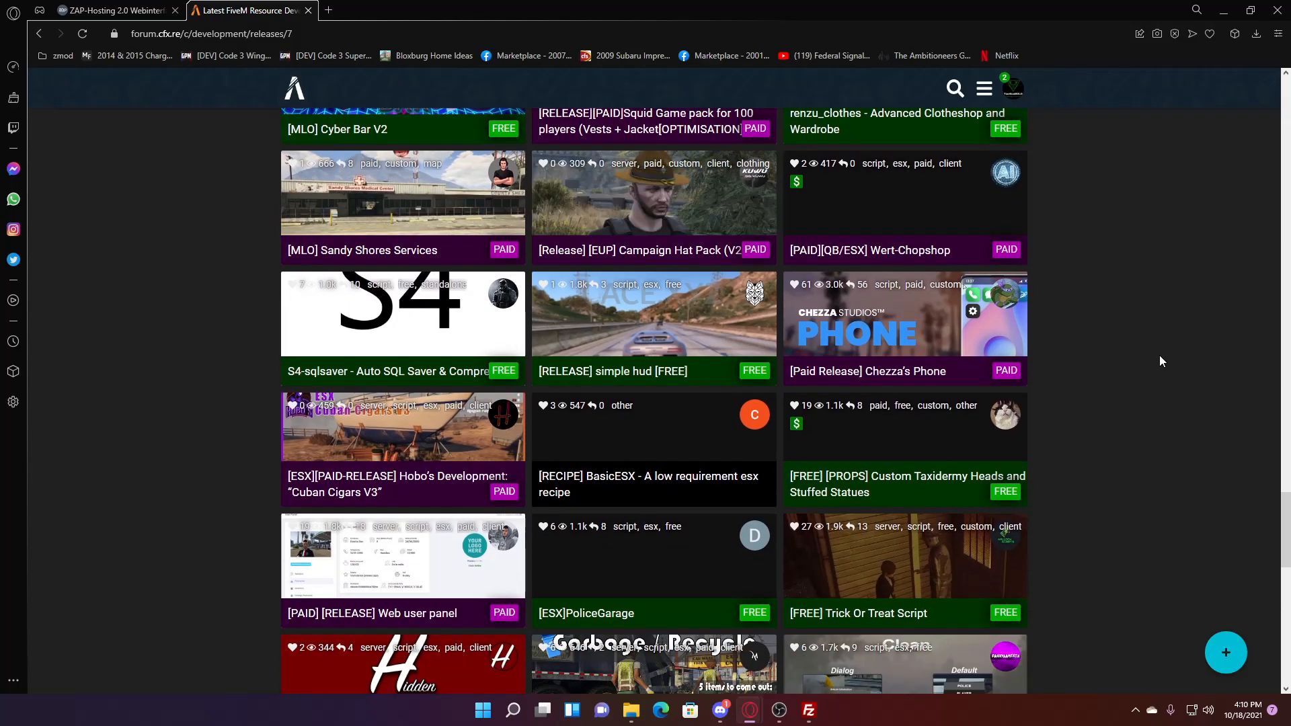
# - Open '[RELEASE] simple hud [FREE]' and download its resources.rar
pyautogui.click(627, 370)
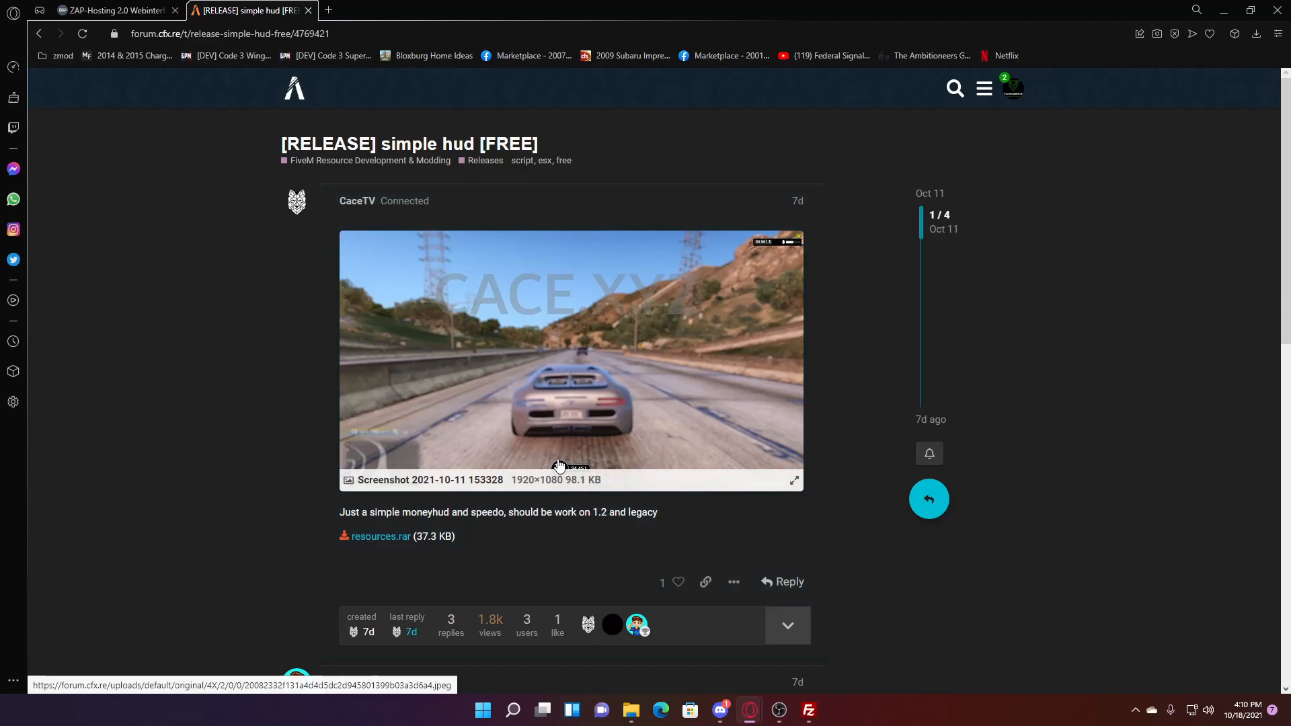
pyautogui.scroll(-2, 783, 542)
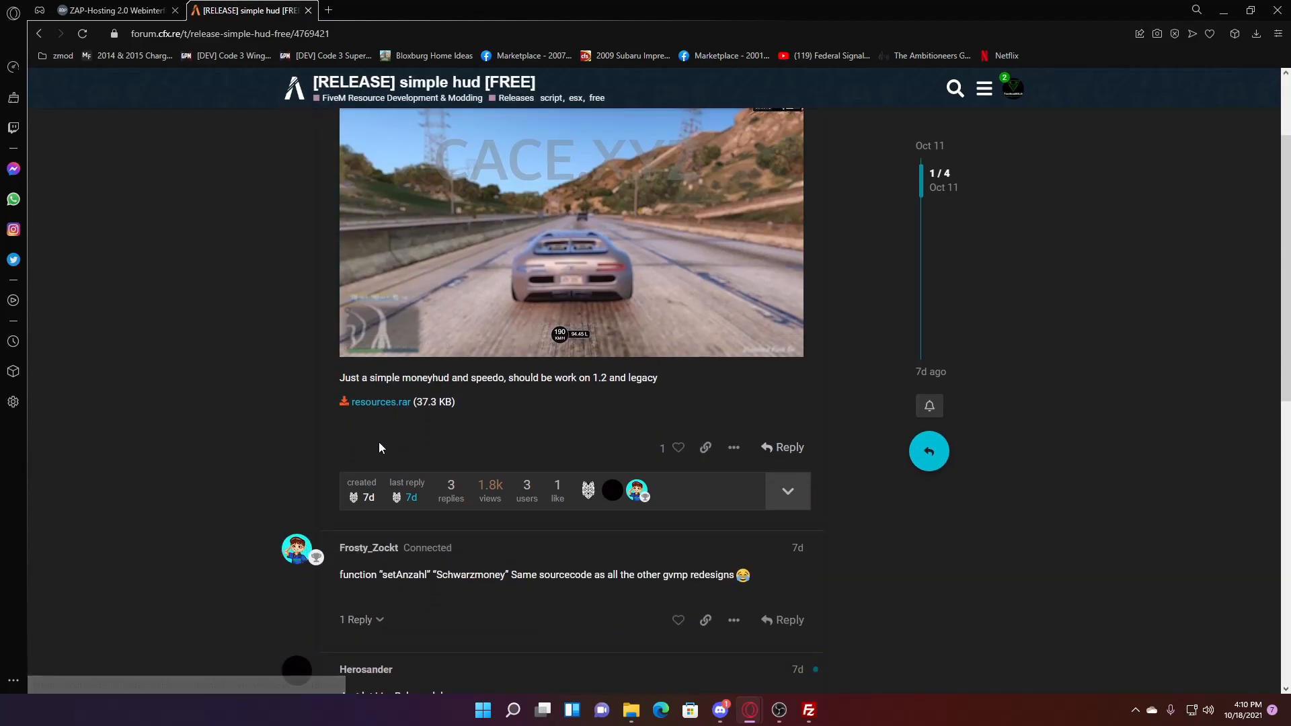
pyautogui.click(369, 403)
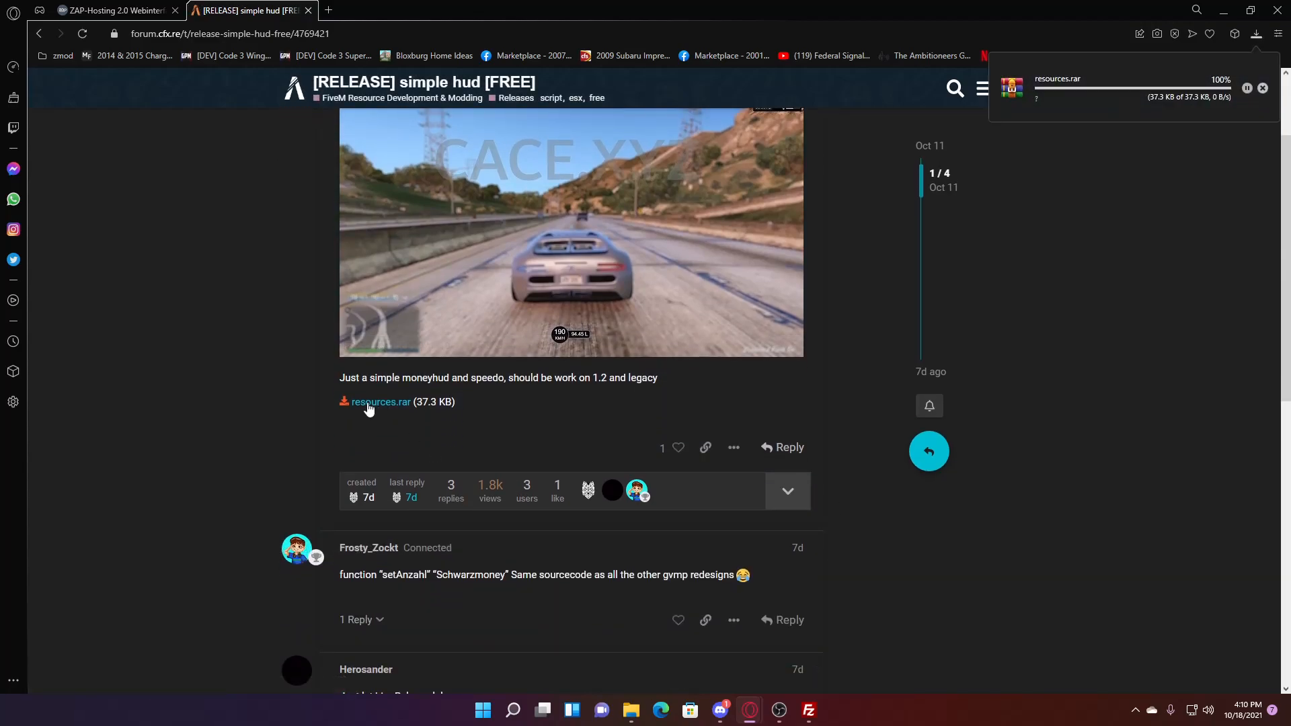
# - Extract resources.rar into a resources folder in Downloads
pyautogui.click(1261, 89)
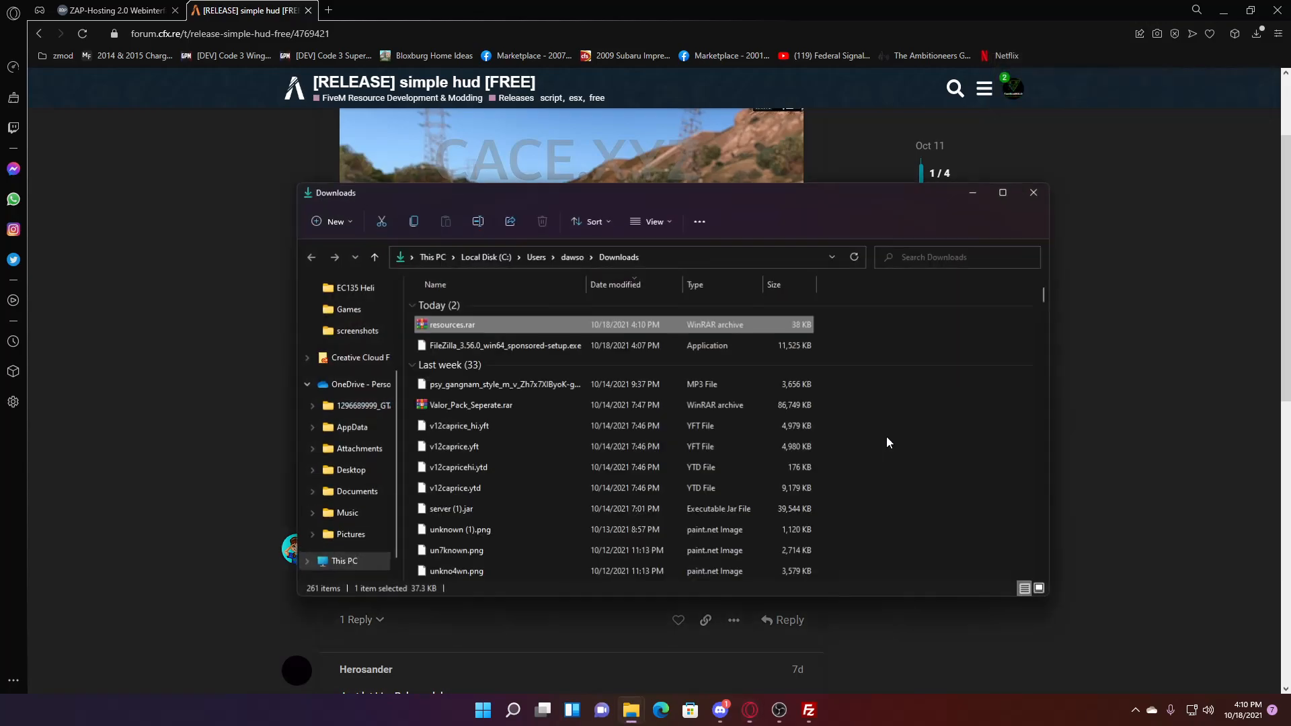
pyautogui.rightClick(539, 331)
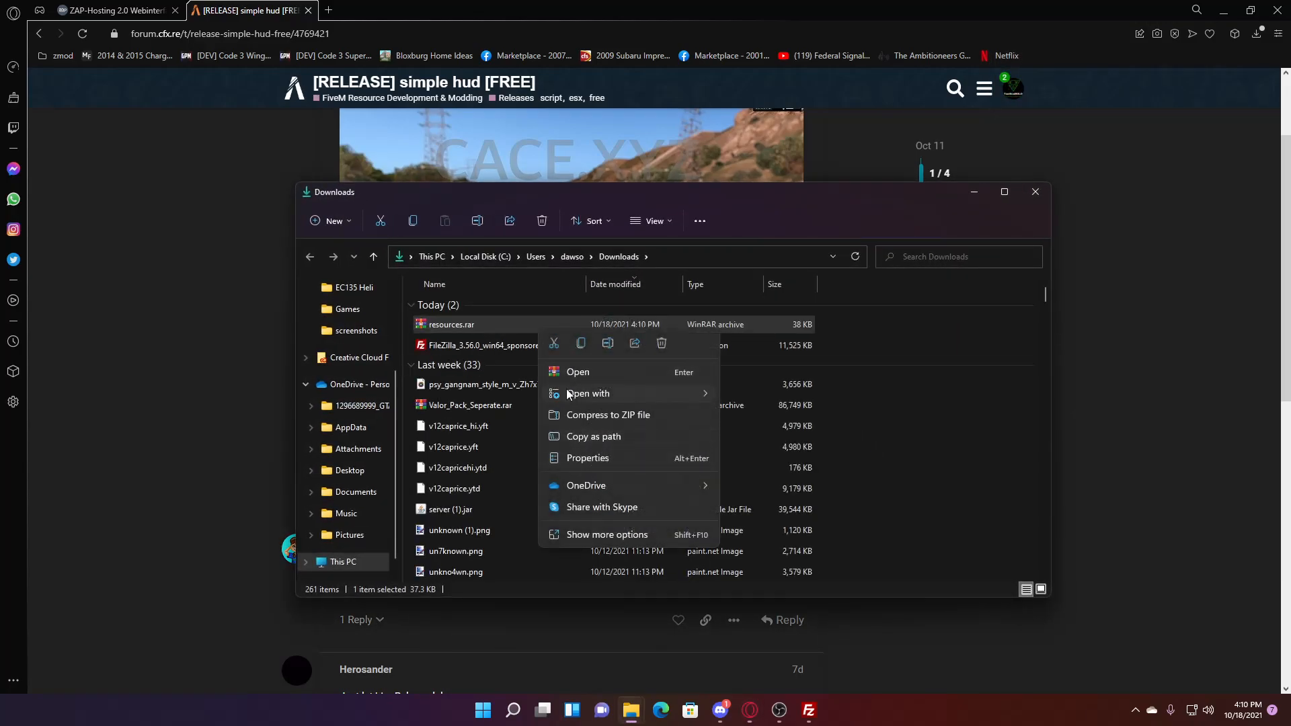
pyautogui.click(607, 535)
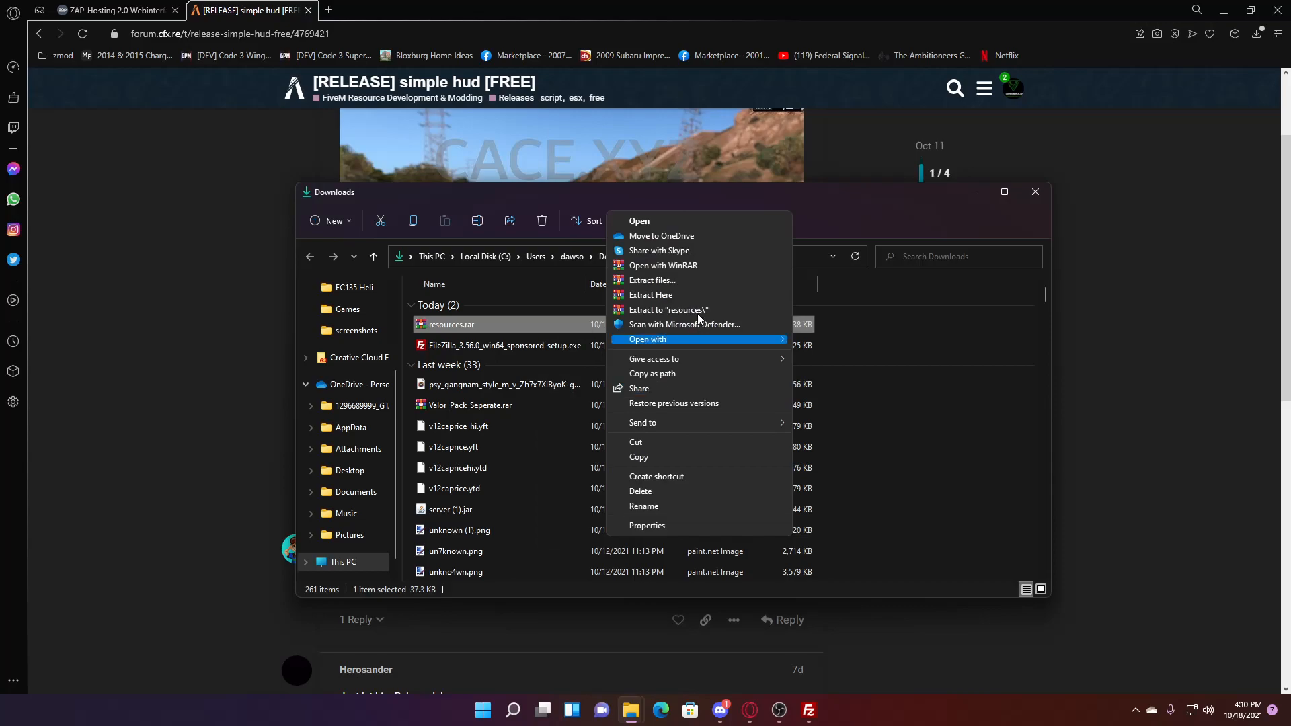
pyautogui.click(672, 317)
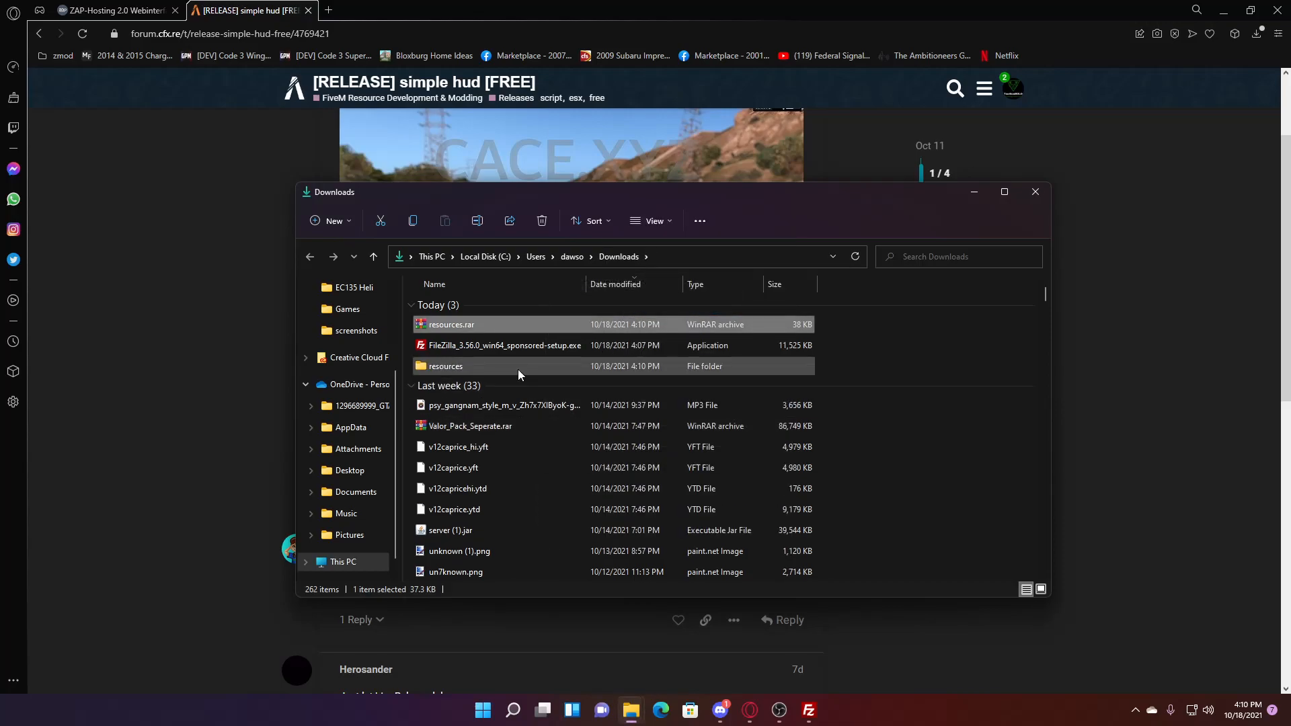
# - Inspect the cace_speedo and cace_moneyhud folders, then select both
pyautogui.doubleClick(518, 369)
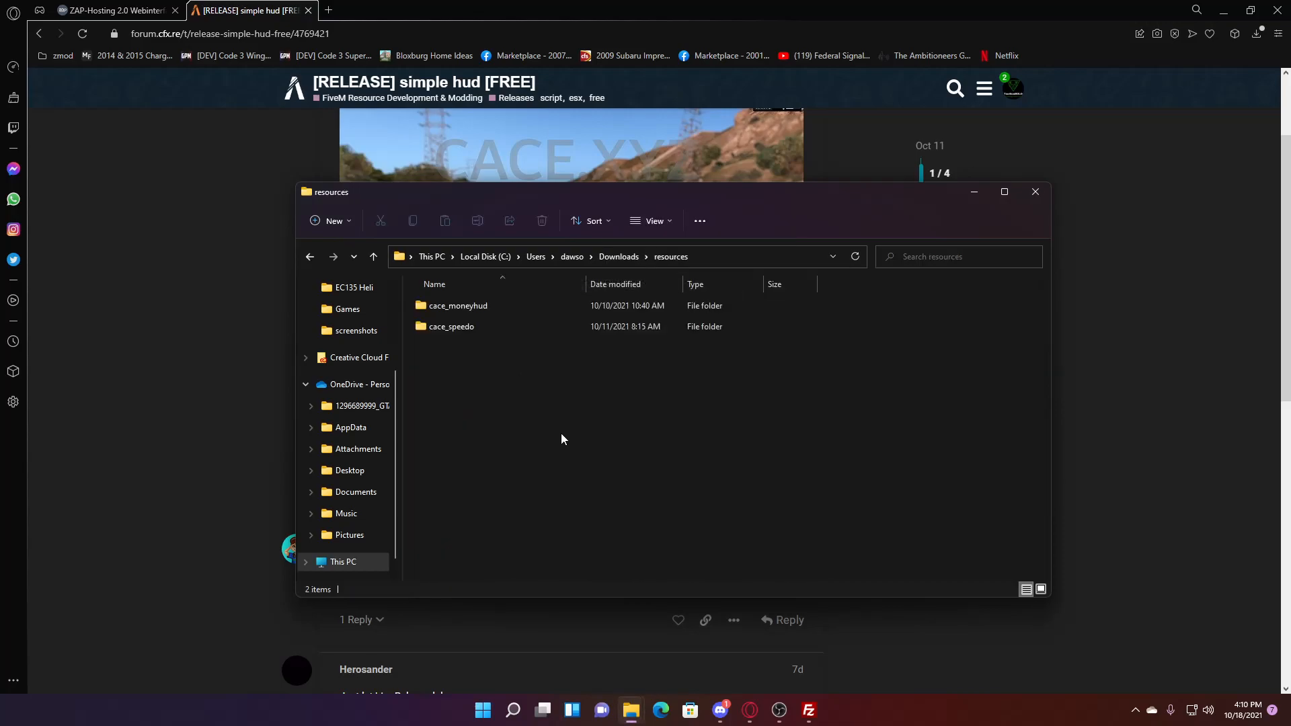
pyautogui.doubleClick(485, 327)
pyautogui.click(670, 256)
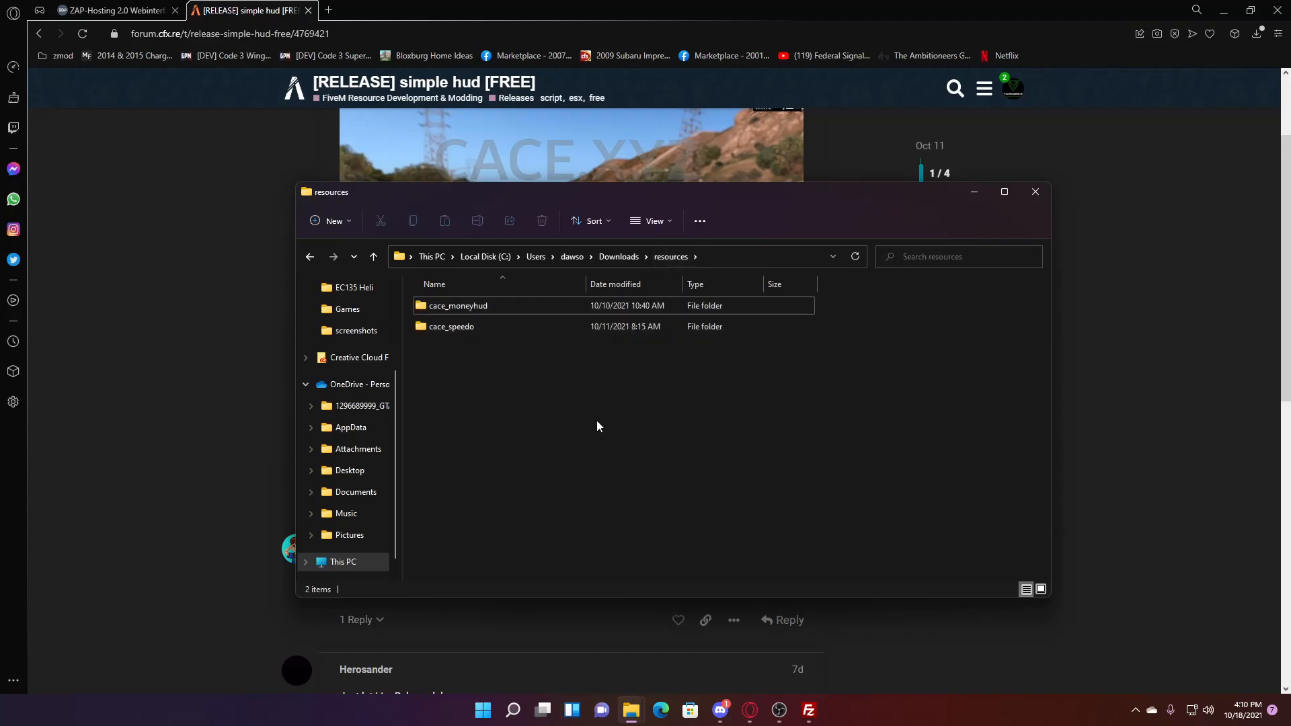
pyautogui.click(478, 306)
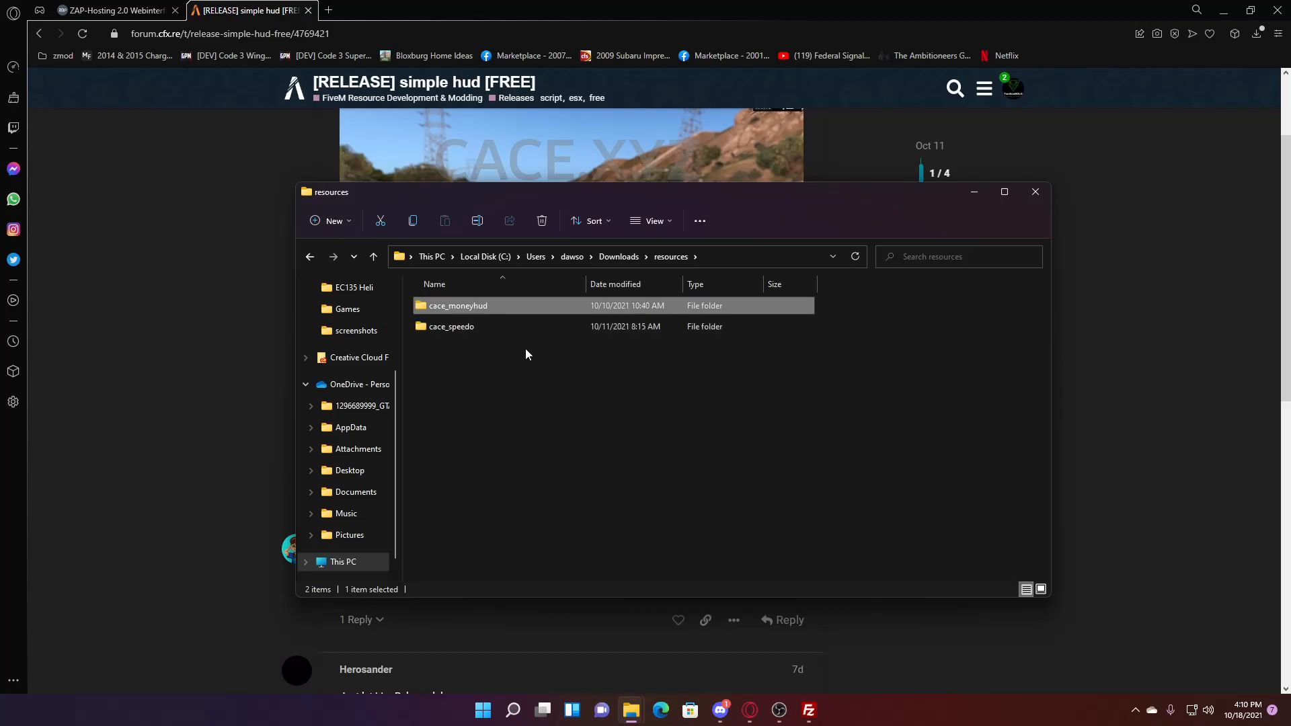
pyautogui.doubleClick(480, 306)
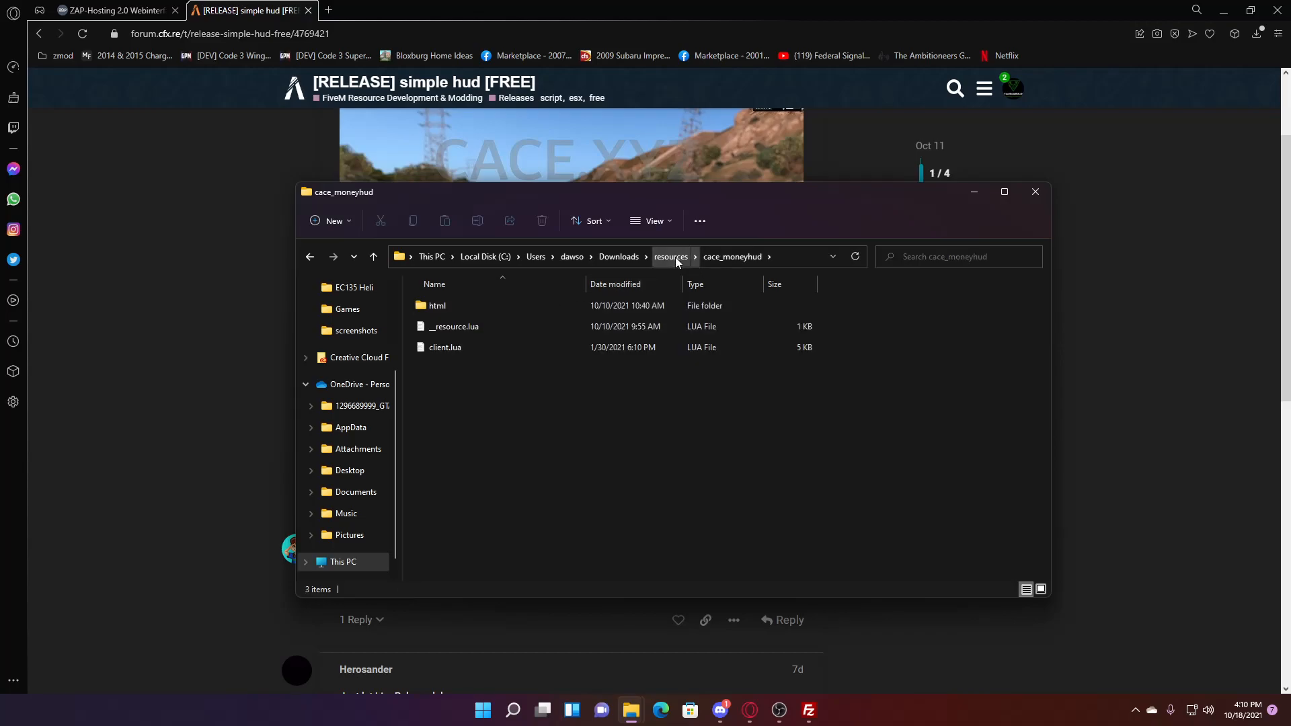
pyautogui.click(675, 257)
pyautogui.moveTo(515, 383); pyautogui.dragTo(500, 308)
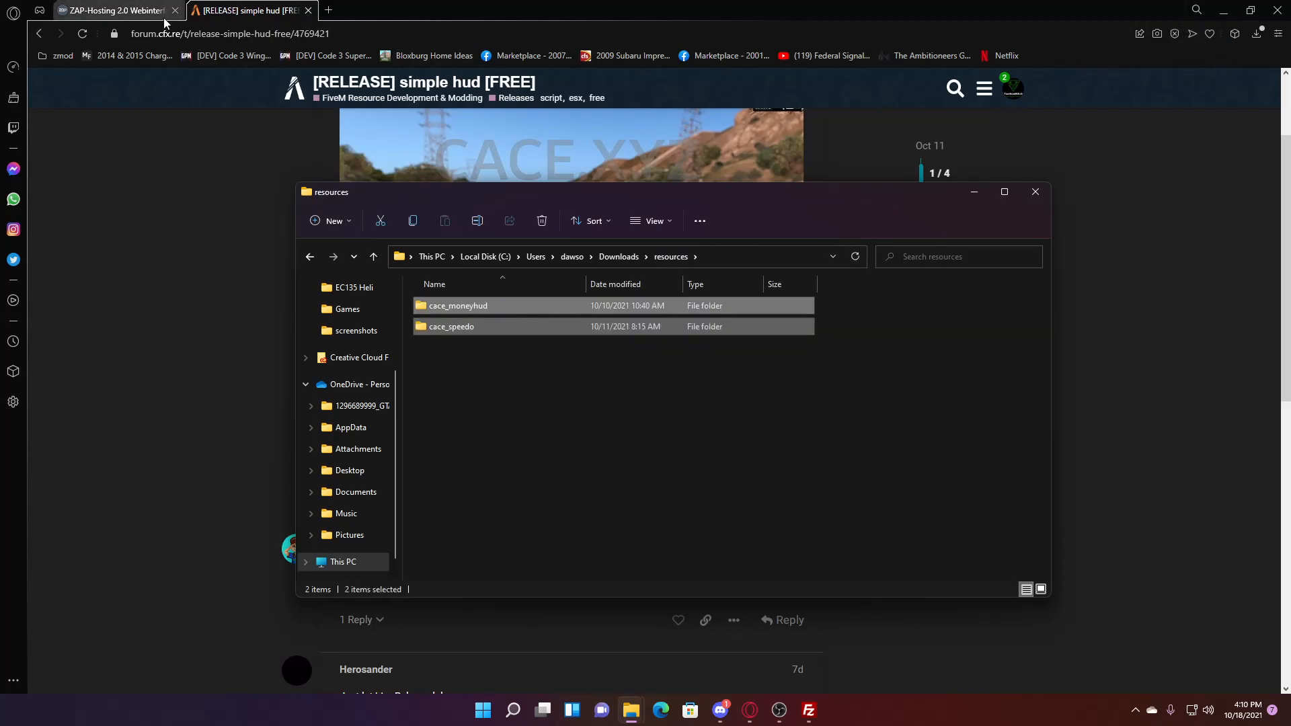
# - Drag cace_moneyhud and cace_speedo onto the server's resources folder and open it
pyautogui.click(1225, 10)
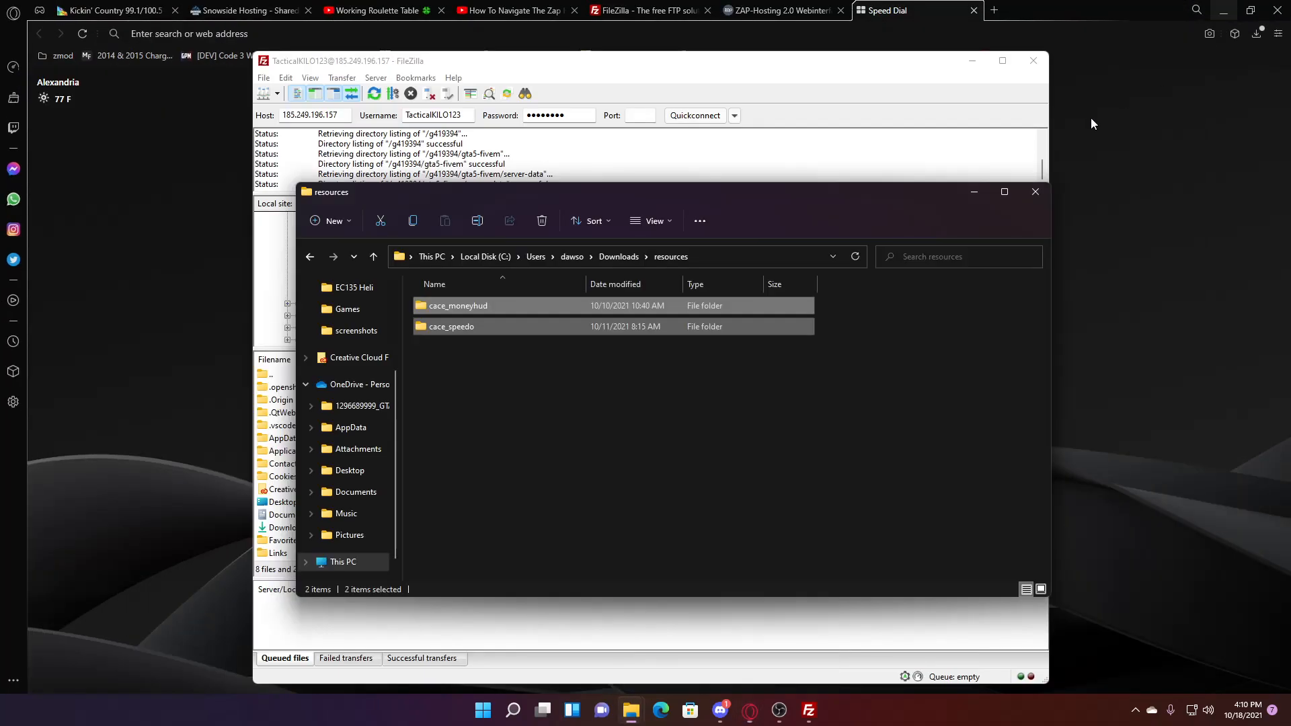
pyautogui.moveTo(571, 198); pyautogui.dragTo(1200, 285)
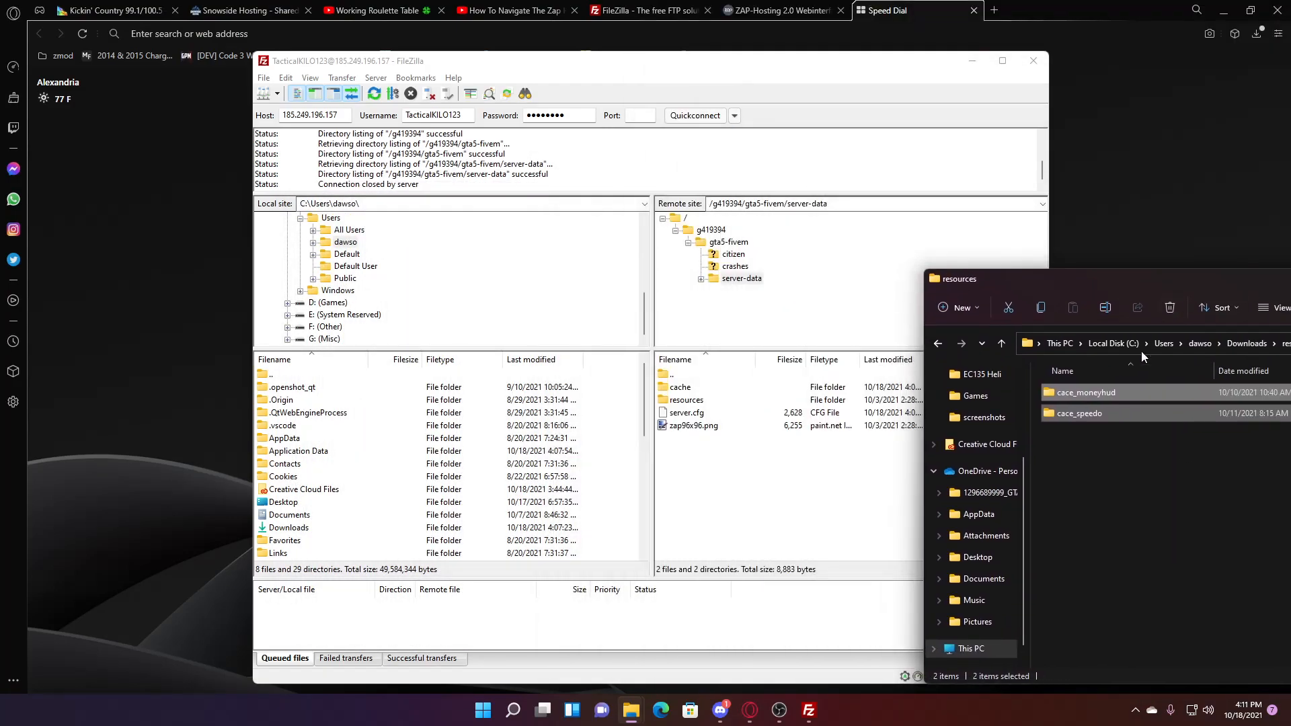
pyautogui.moveTo(1120, 395); pyautogui.dragTo(767, 504)
pyautogui.doubleClick(708, 401)
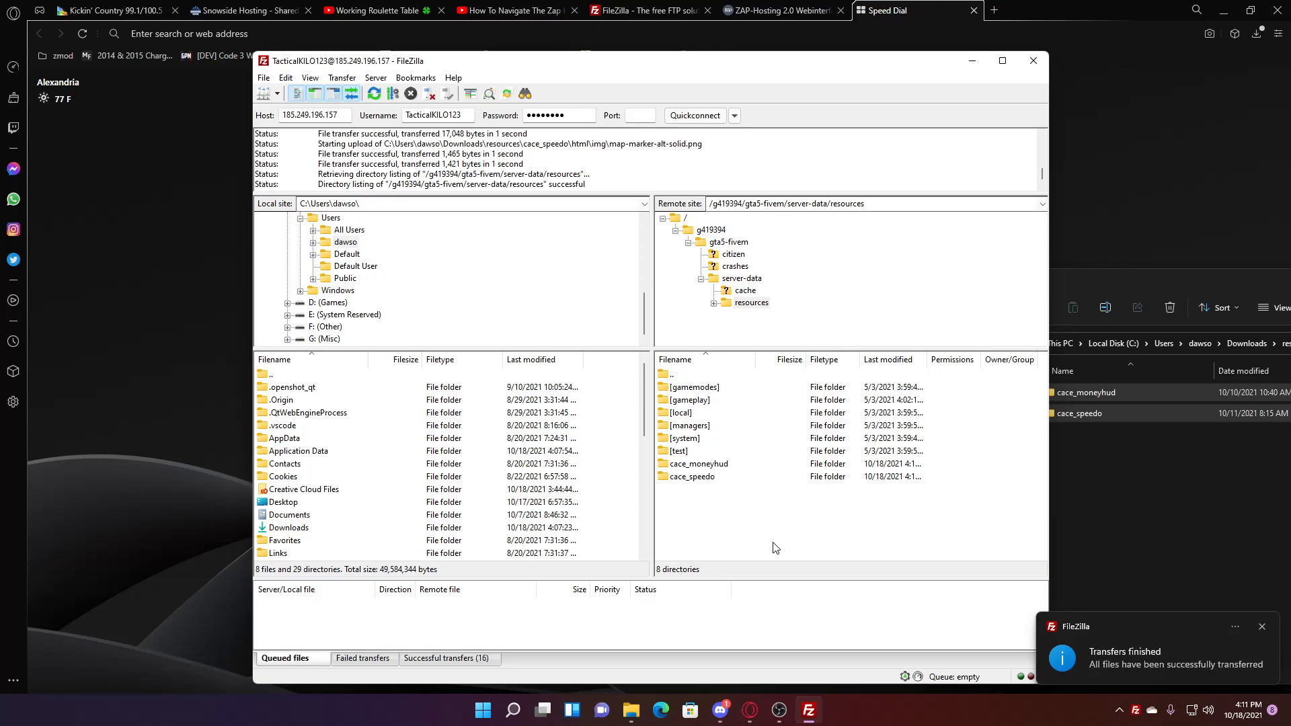
# - Create a [scripts] folder in the server's resources and move both cace folders into it
pyautogui.rightClick(743, 522)
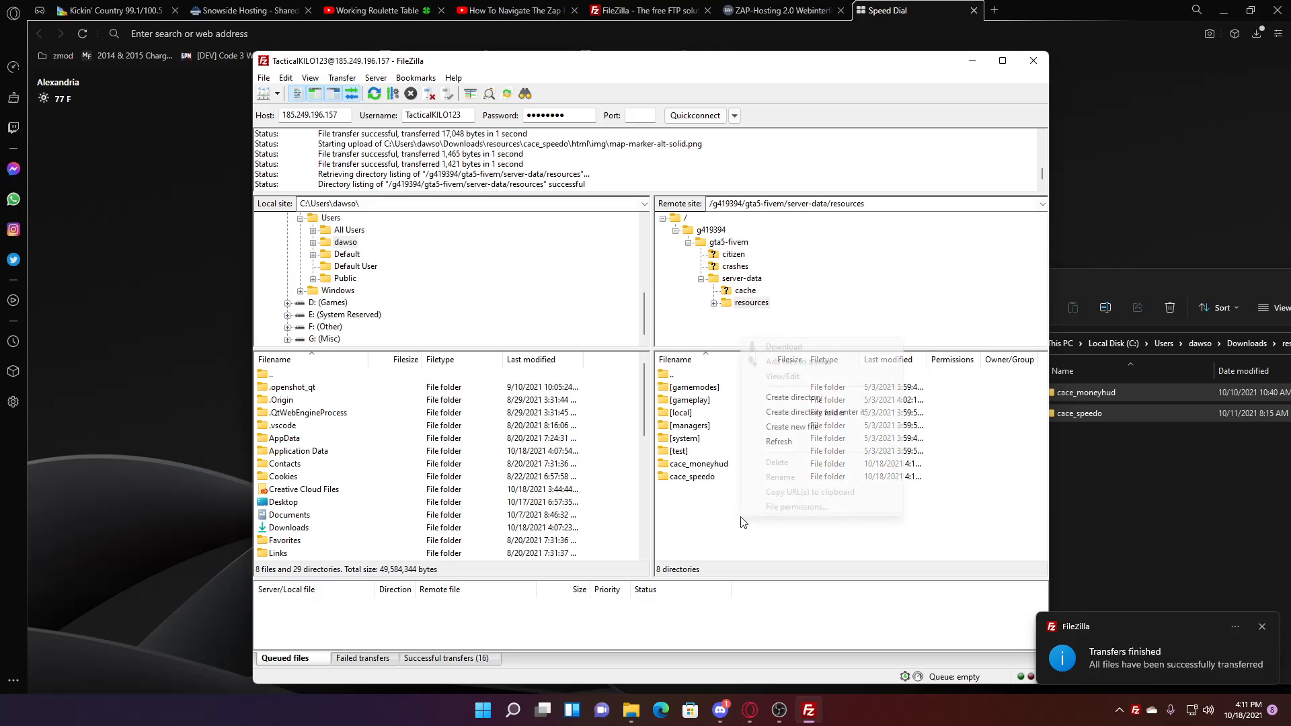
pyautogui.click(827, 399)
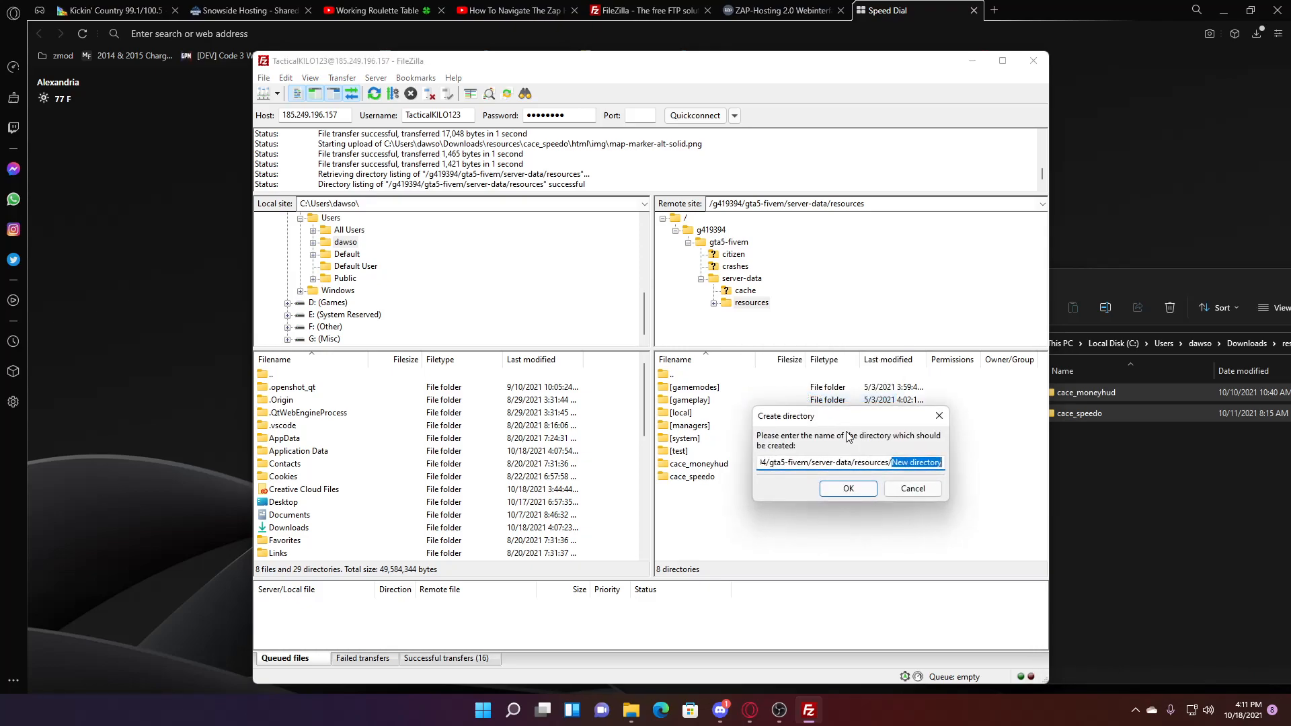
pyautogui.write('[scripts]')
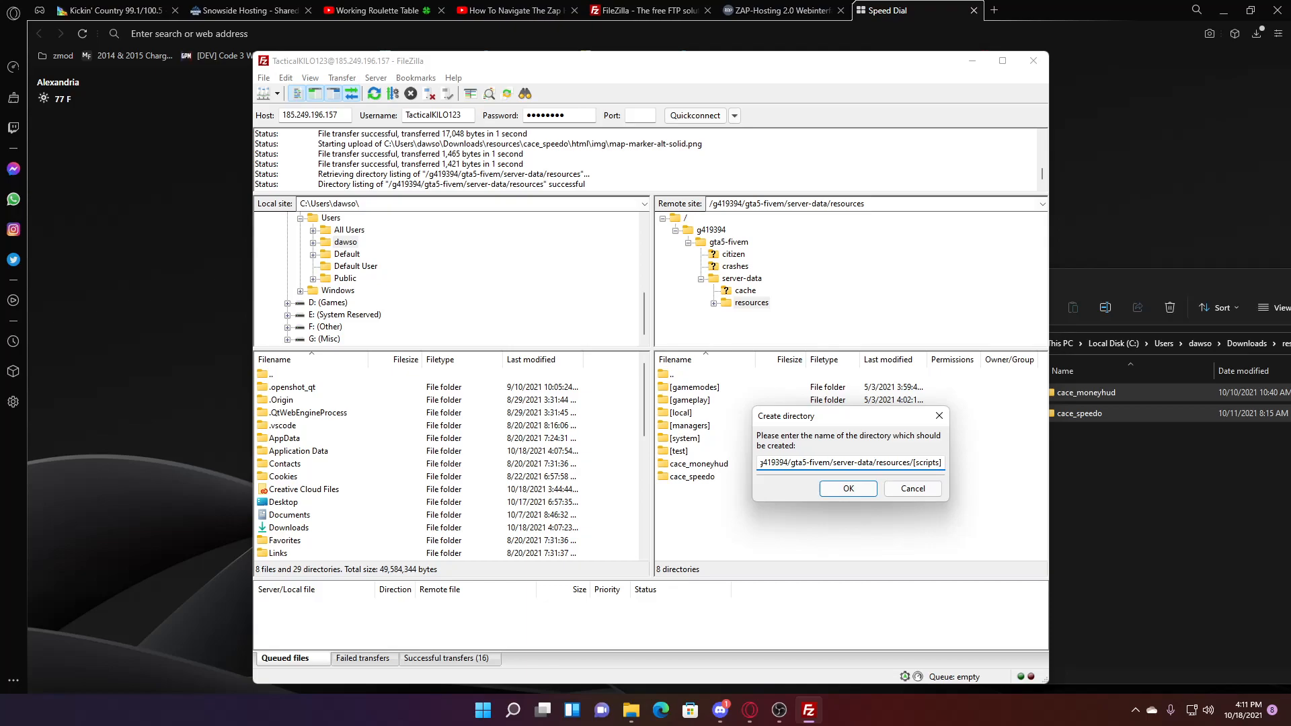
pyautogui.click(851, 488)
pyautogui.click(682, 440)
pyautogui.moveTo(723, 523); pyautogui.dragTo(711, 443)
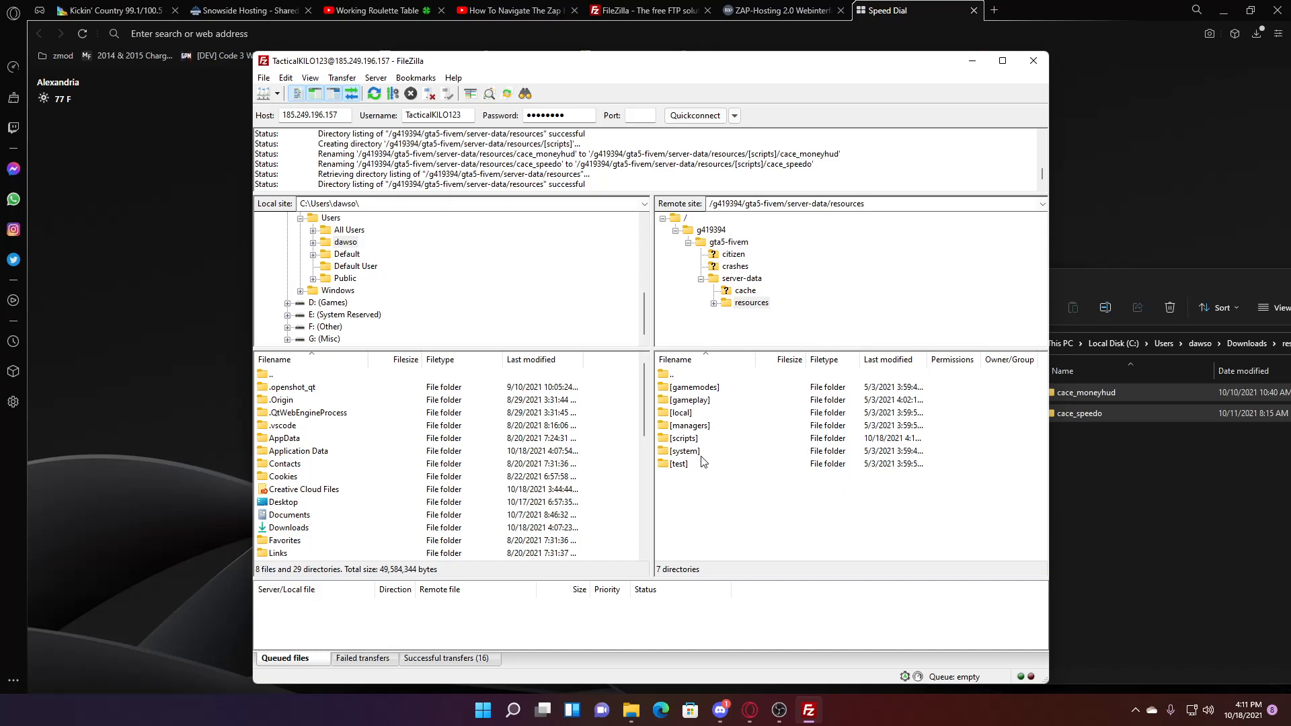
# - Reposition the local resources window and show server-data's contents in FileZilla
pyautogui.click(1204, 488)
pyautogui.moveTo(1100, 279); pyautogui.dragTo(954, 262)
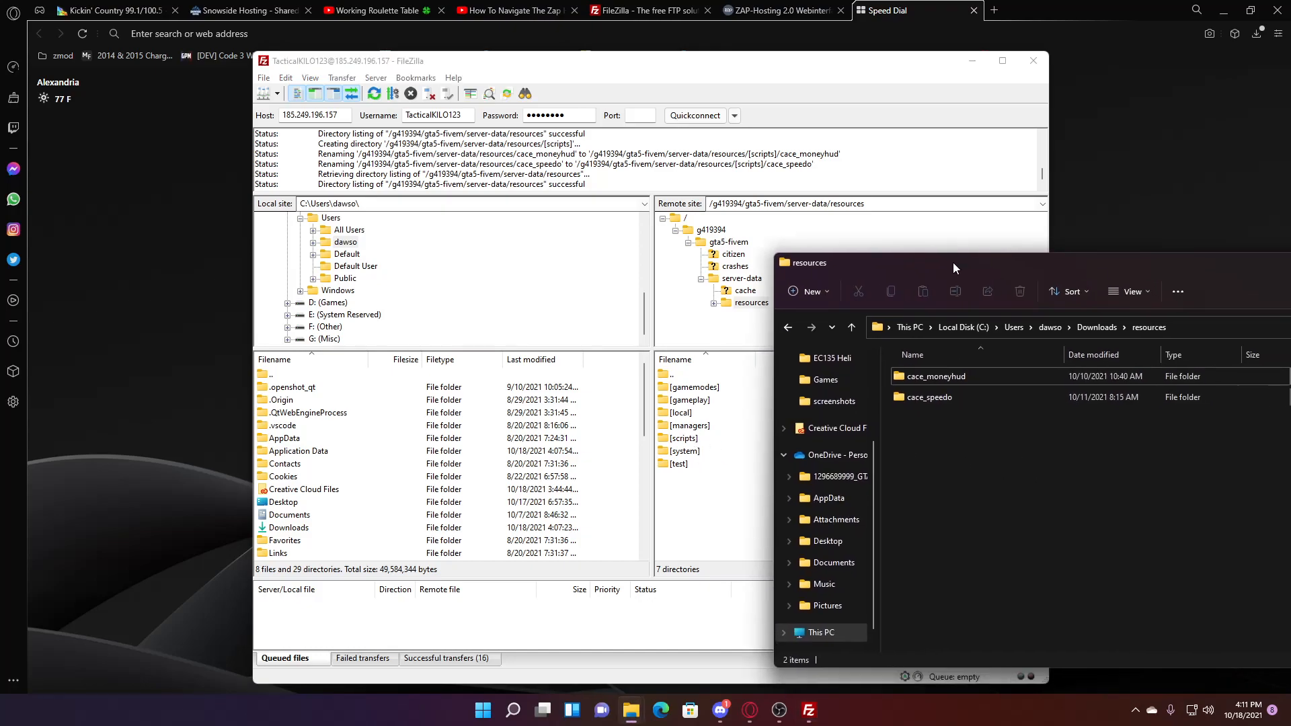
pyautogui.click(955, 375)
pyautogui.click(958, 439)
pyautogui.click(733, 530)
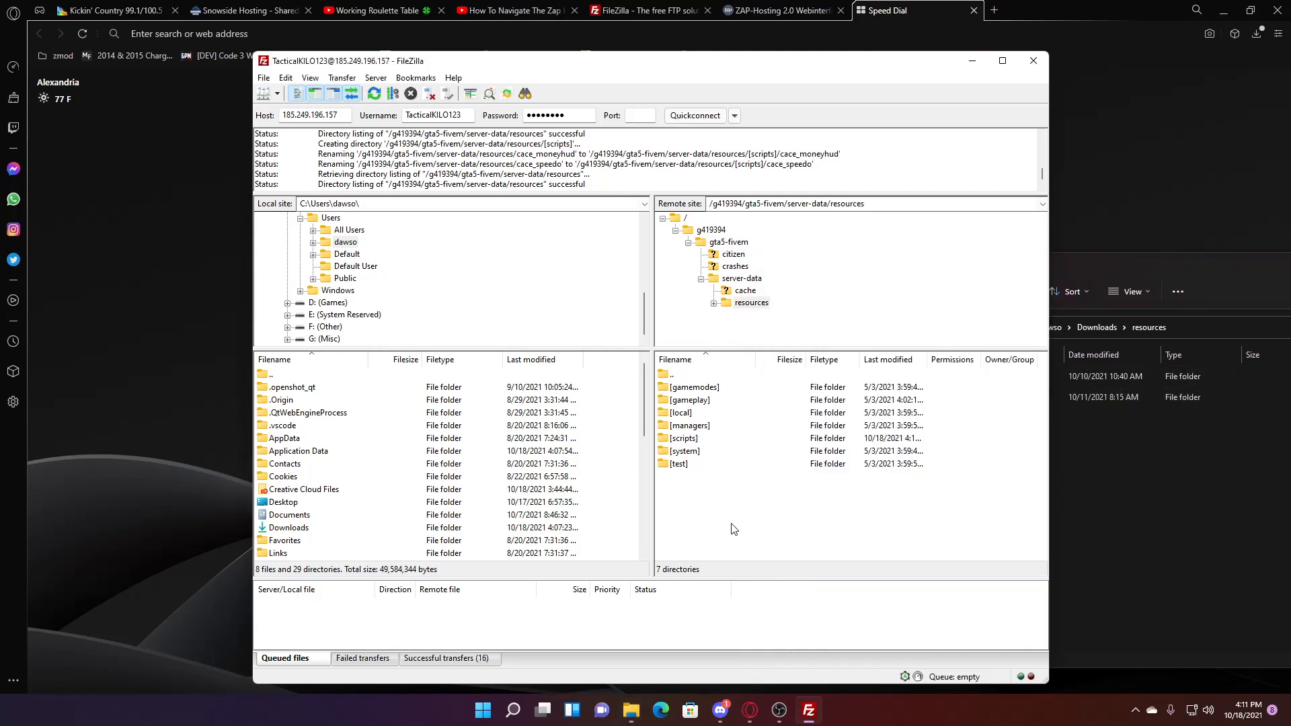
pyautogui.click(744, 280)
# - Try editing server.cfg on the server with the default text editor; opening fails
pyautogui.rightClick(693, 416)
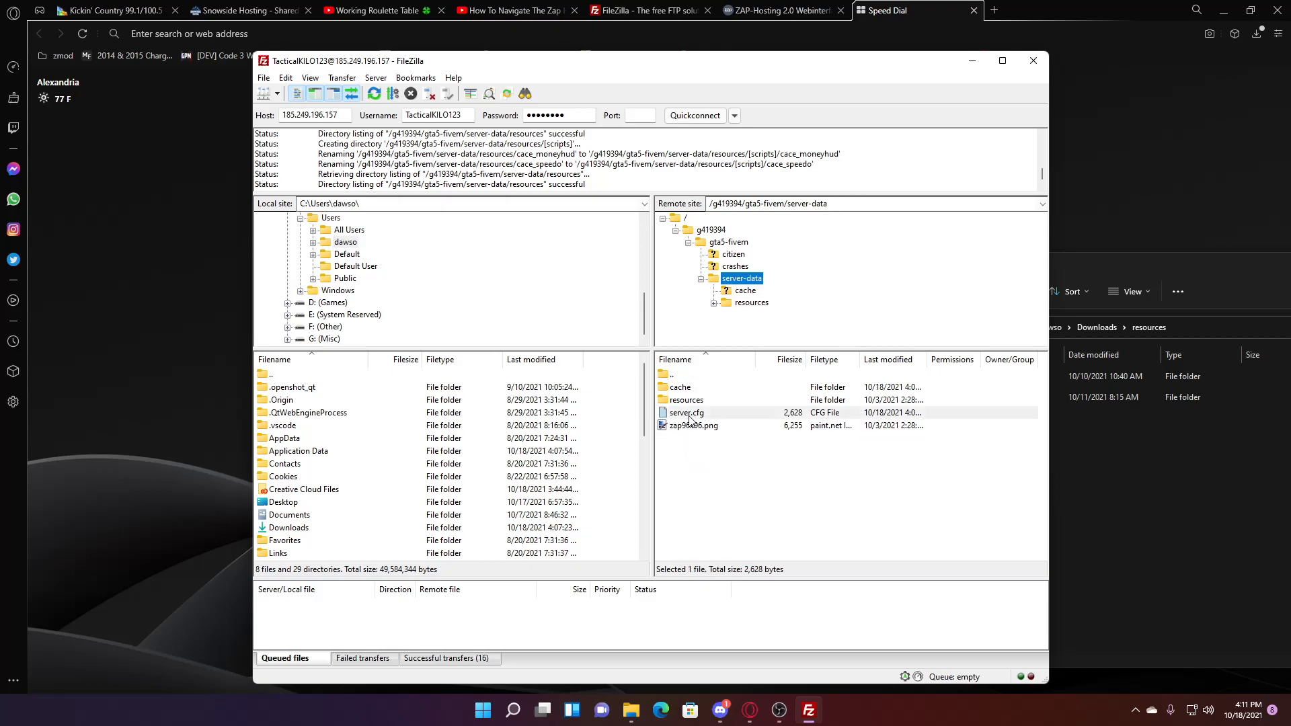
pyautogui.click(737, 455)
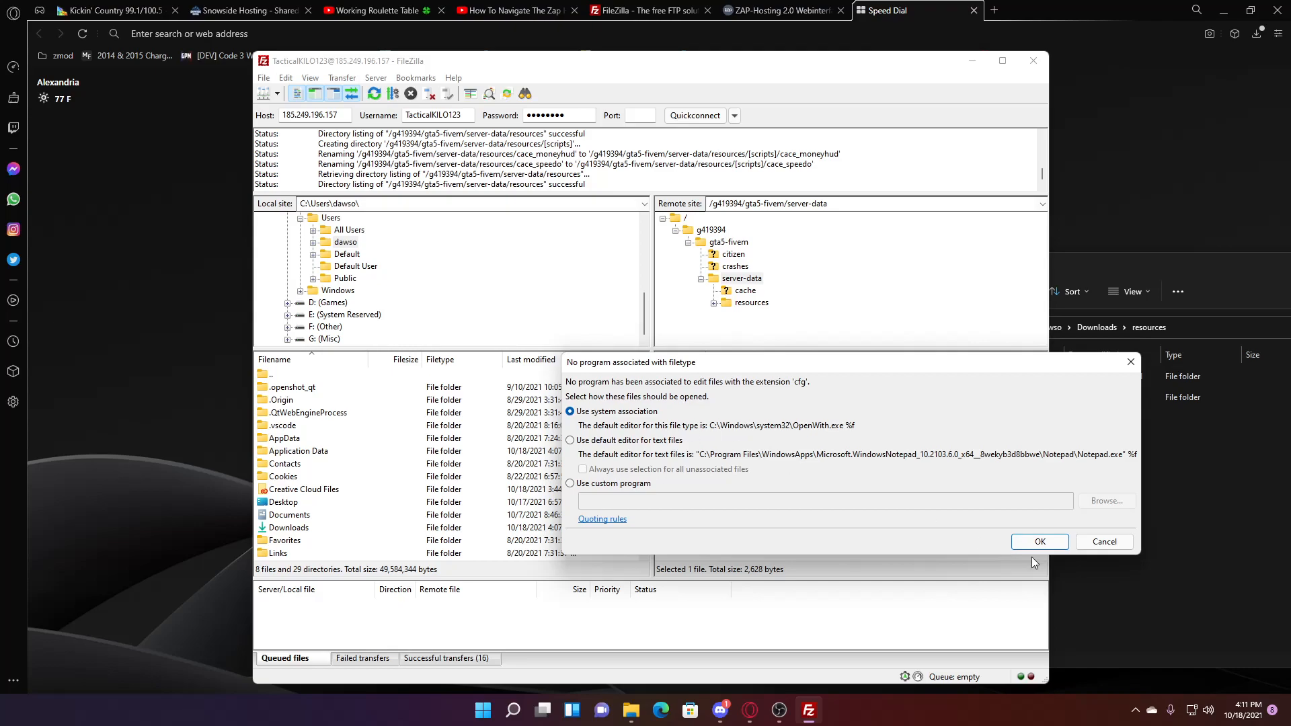
pyautogui.click(606, 484)
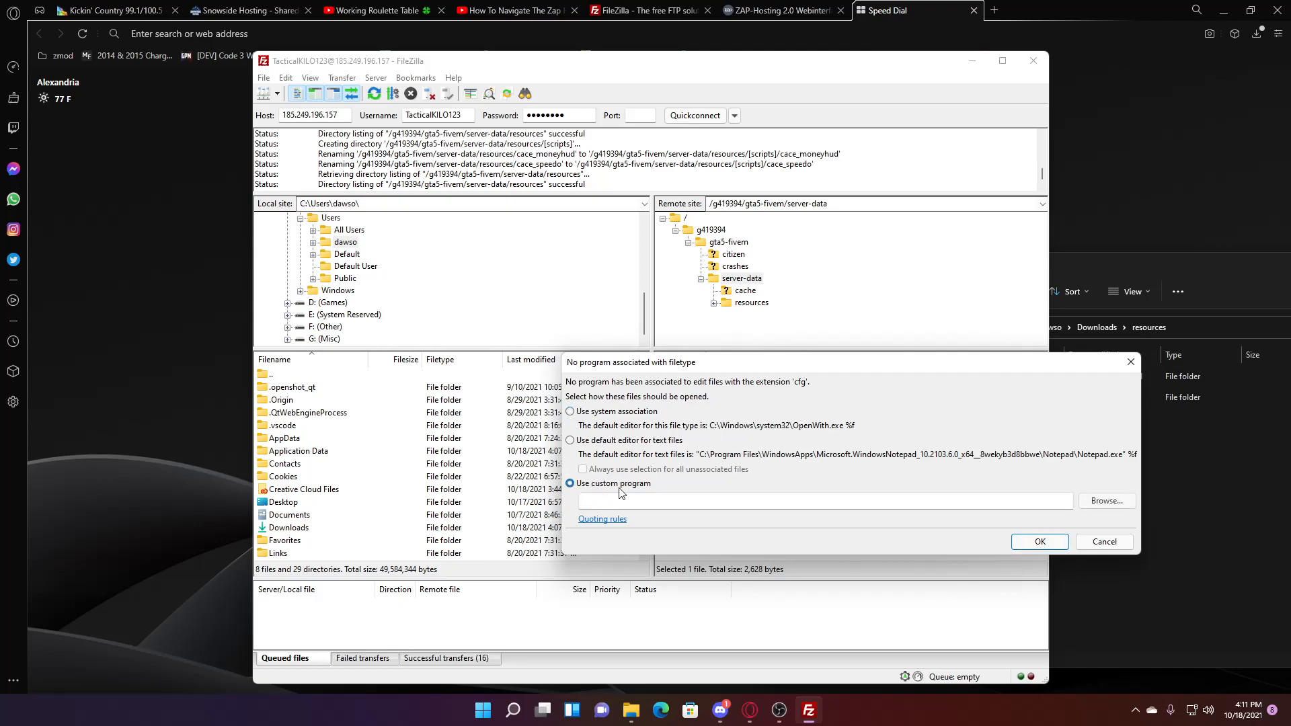
pyautogui.click(1089, 505)
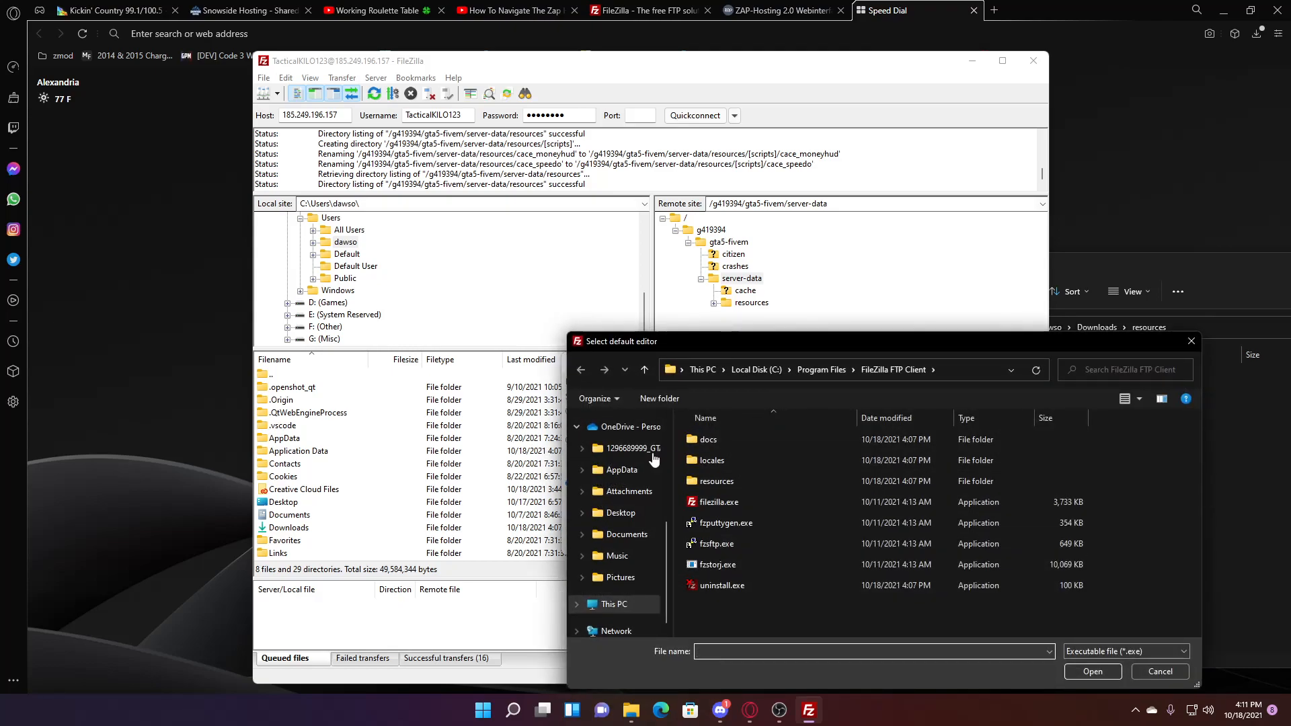
pyautogui.click(819, 369)
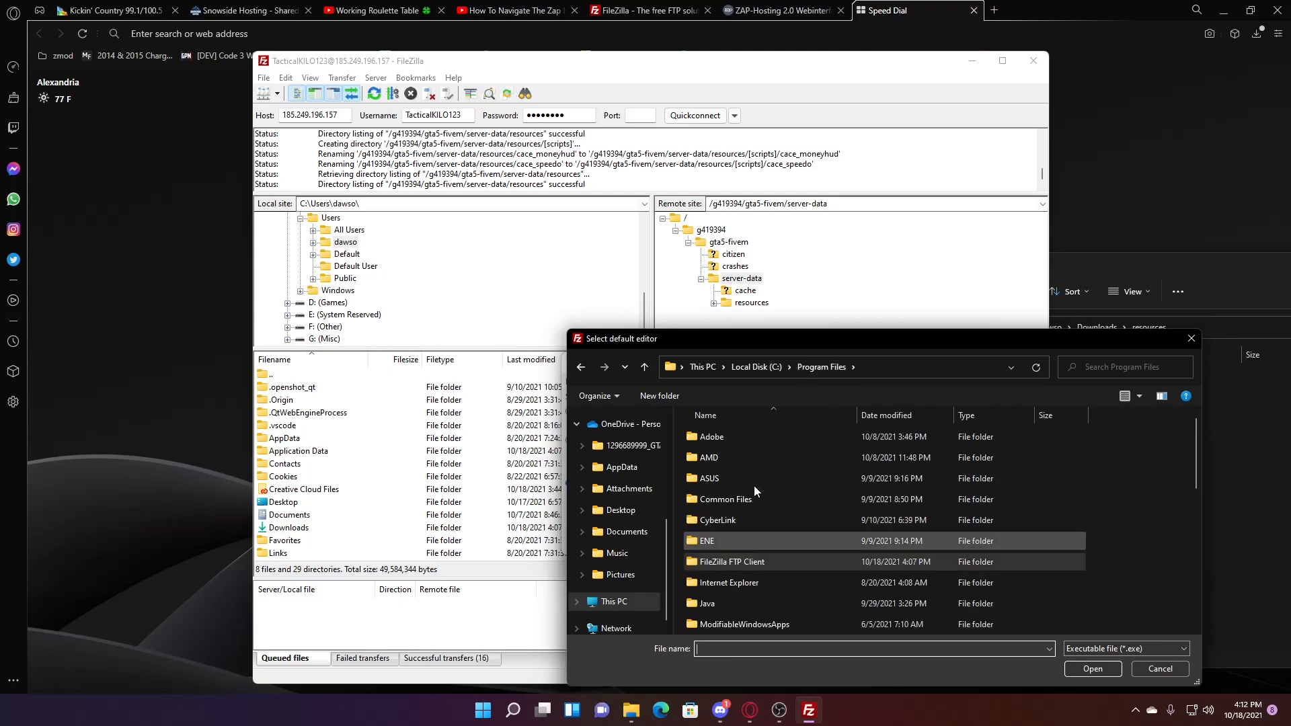
pyautogui.scroll(-5, 756, 505)
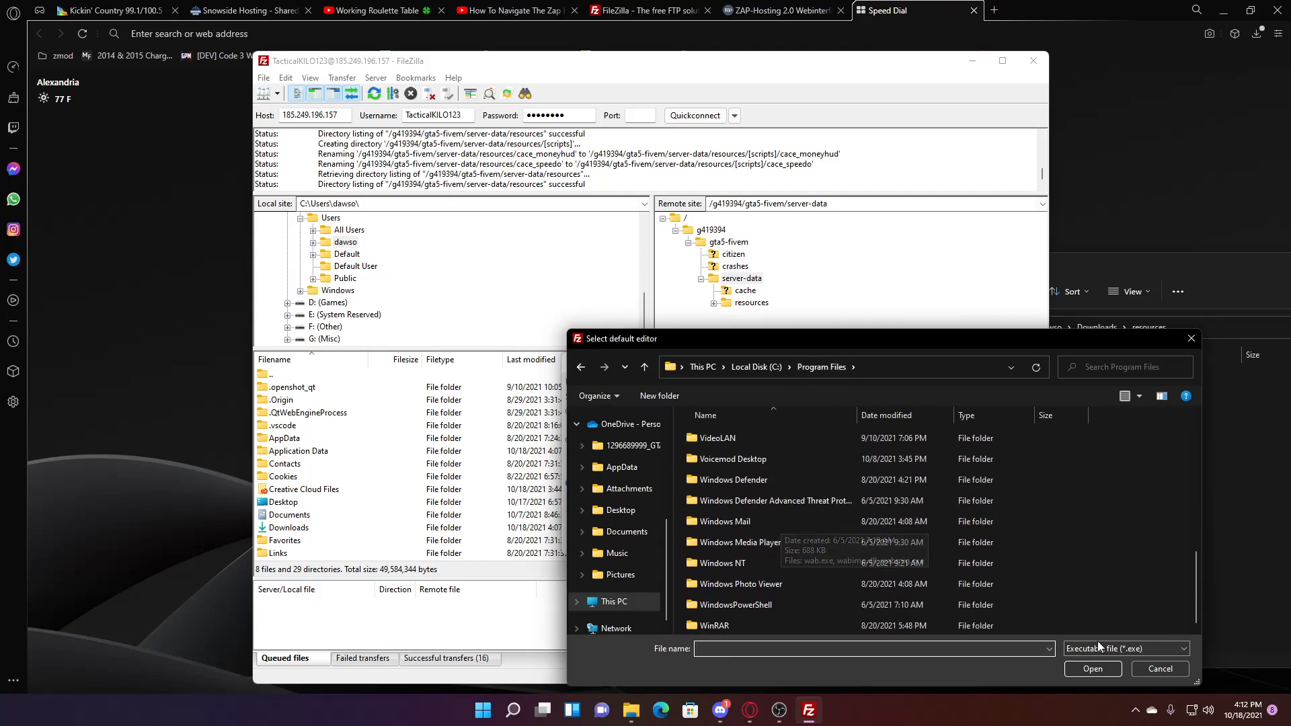
pyautogui.click(1152, 670)
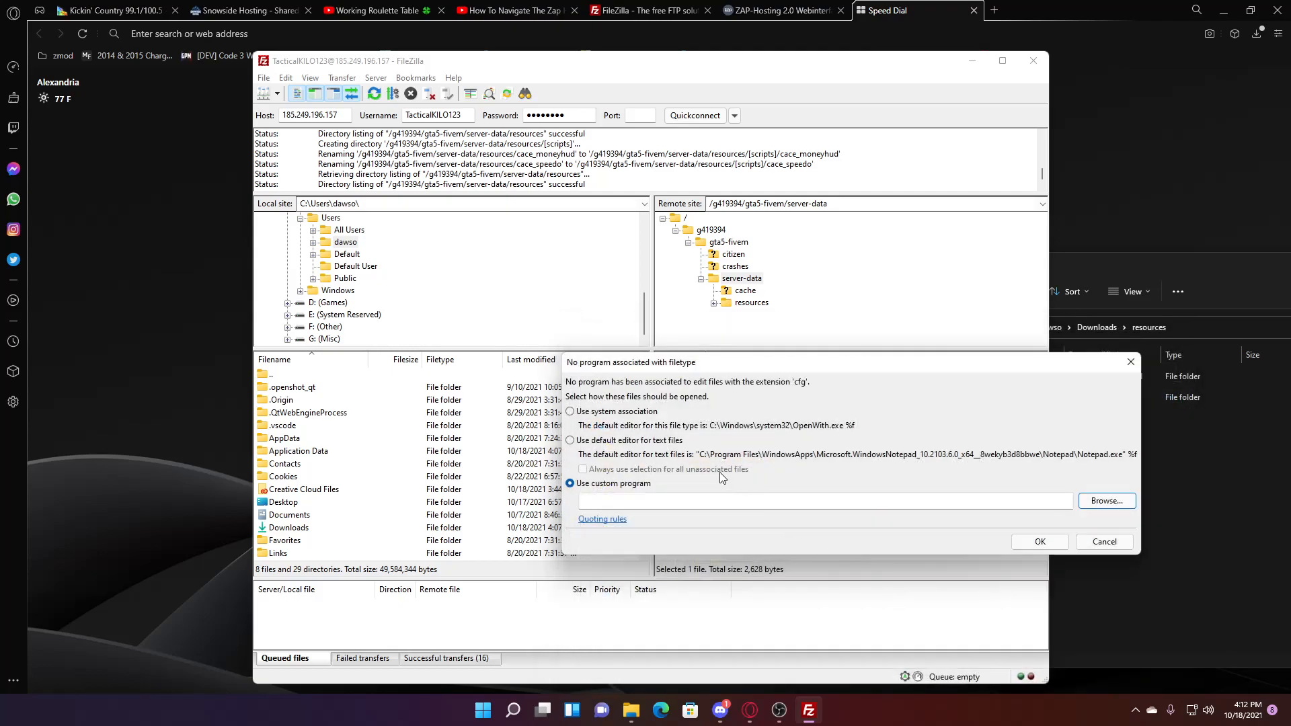
pyautogui.click(627, 440)
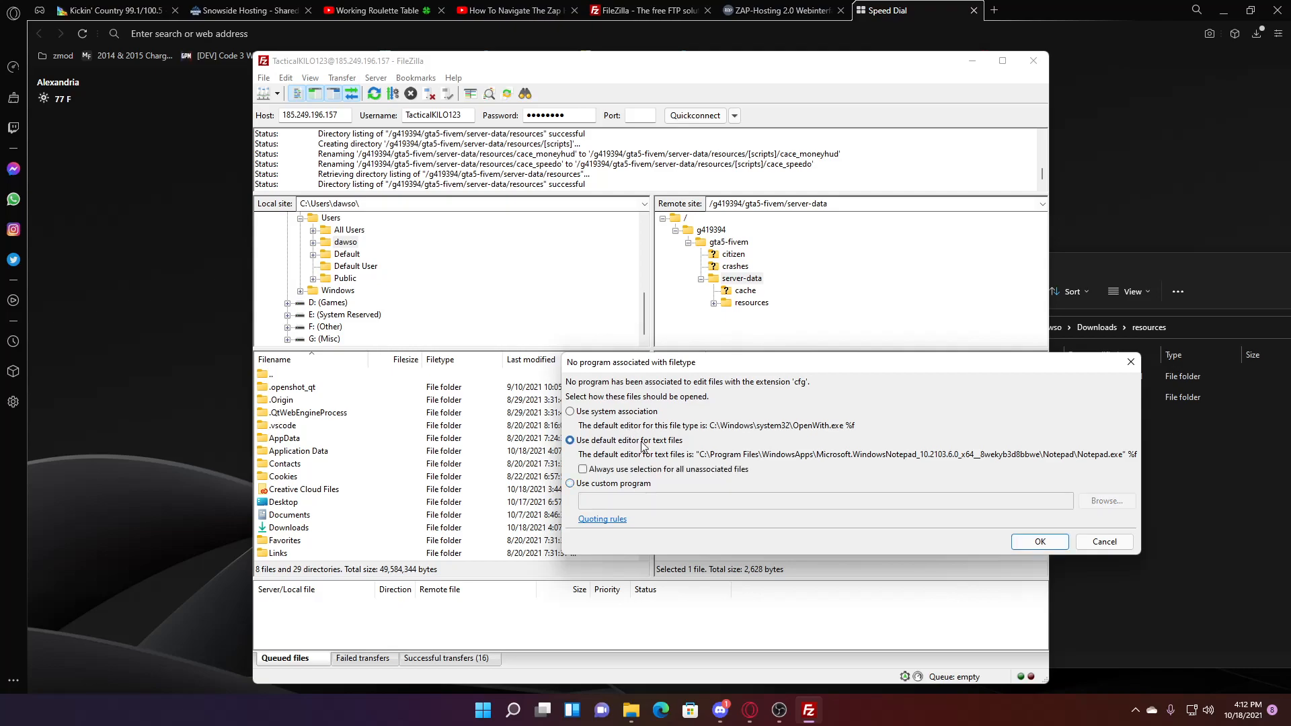
pyautogui.click(1042, 542)
pyautogui.click(758, 376)
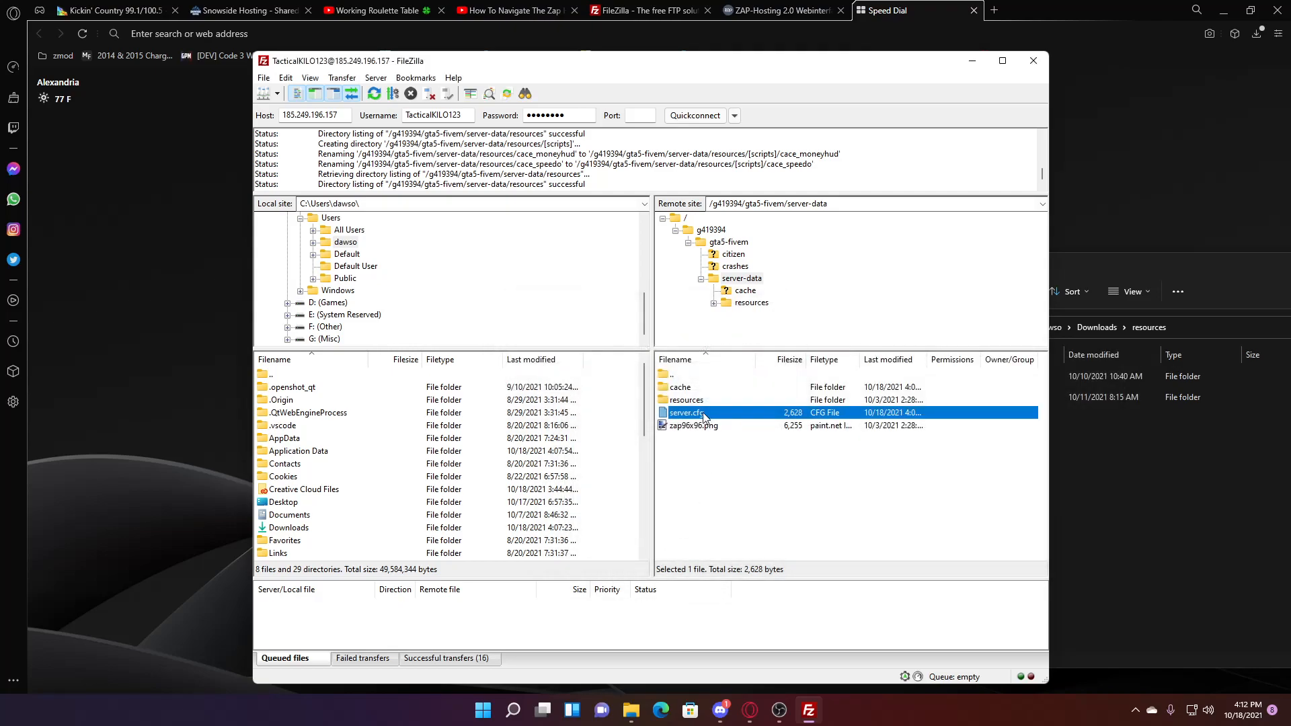
# - Retry View/Edit on server.cfg, dismiss the failure, then bring up the local resources window
pyautogui.rightClick(705, 413)
pyautogui.click(755, 451)
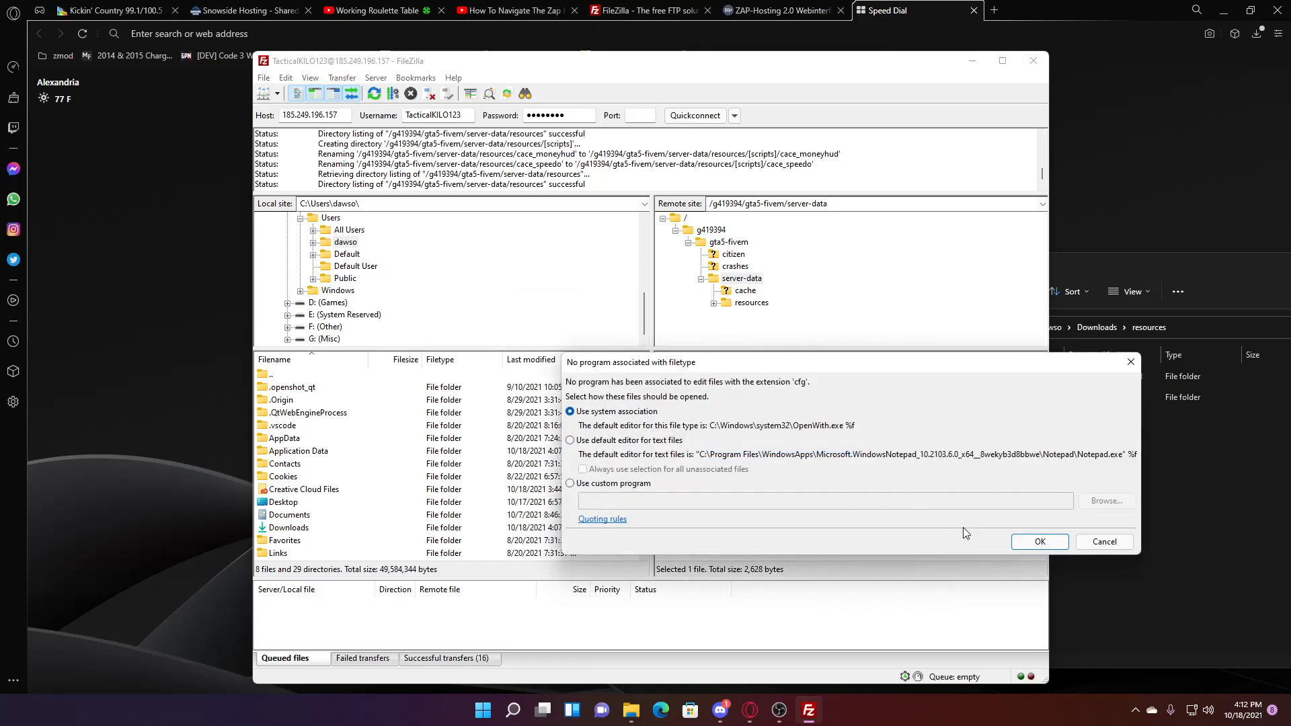
pyautogui.click(1040, 542)
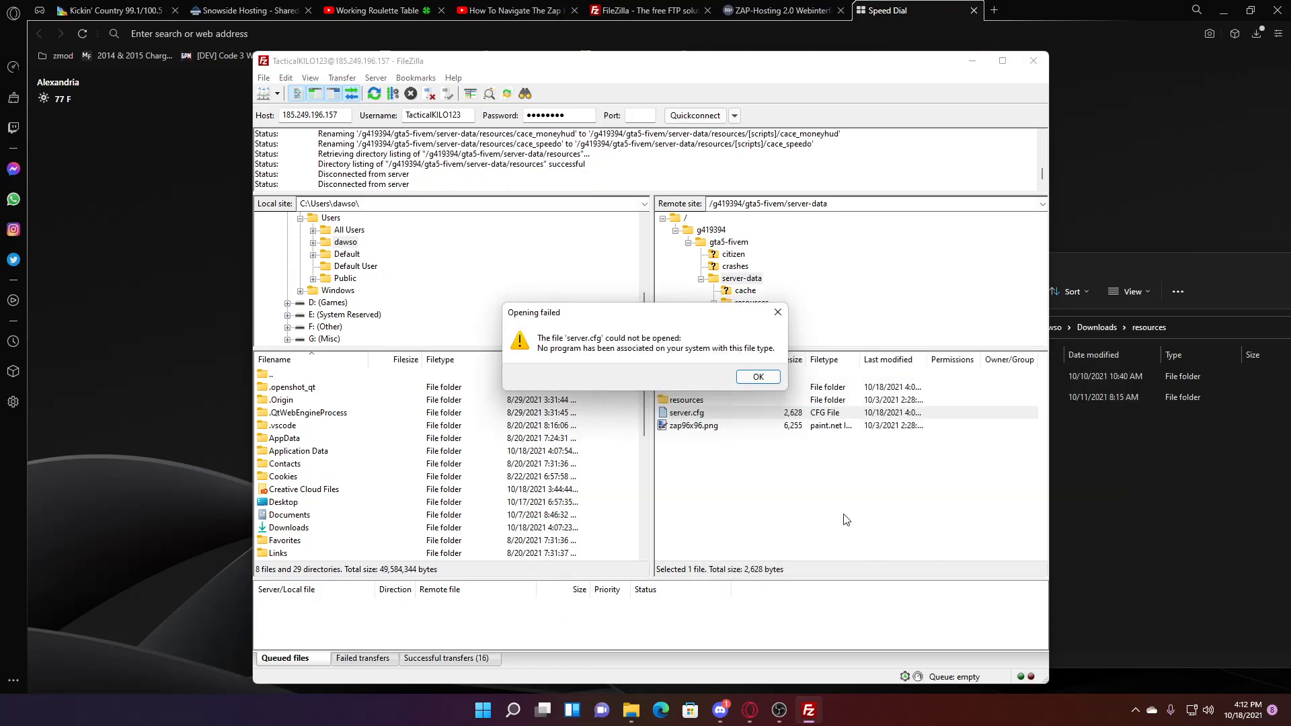
pyautogui.click(756, 377)
pyautogui.rightClick(714, 413)
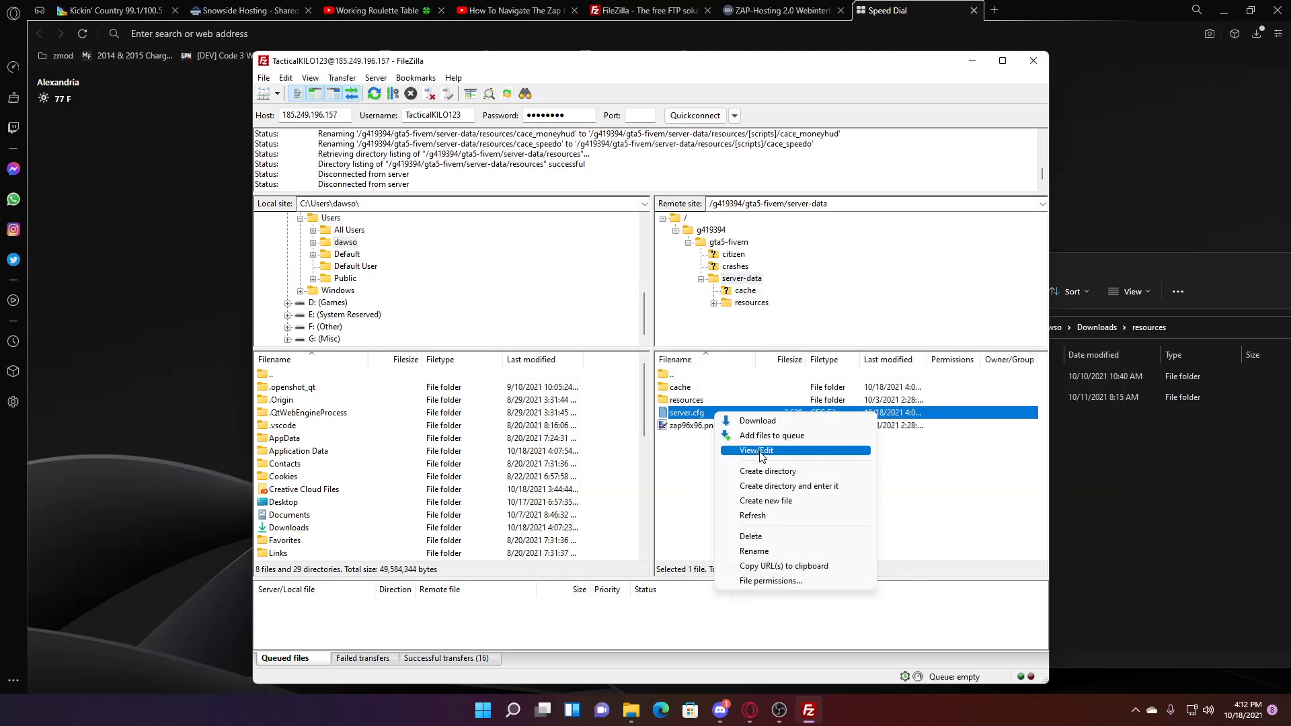
pyautogui.click(696, 462)
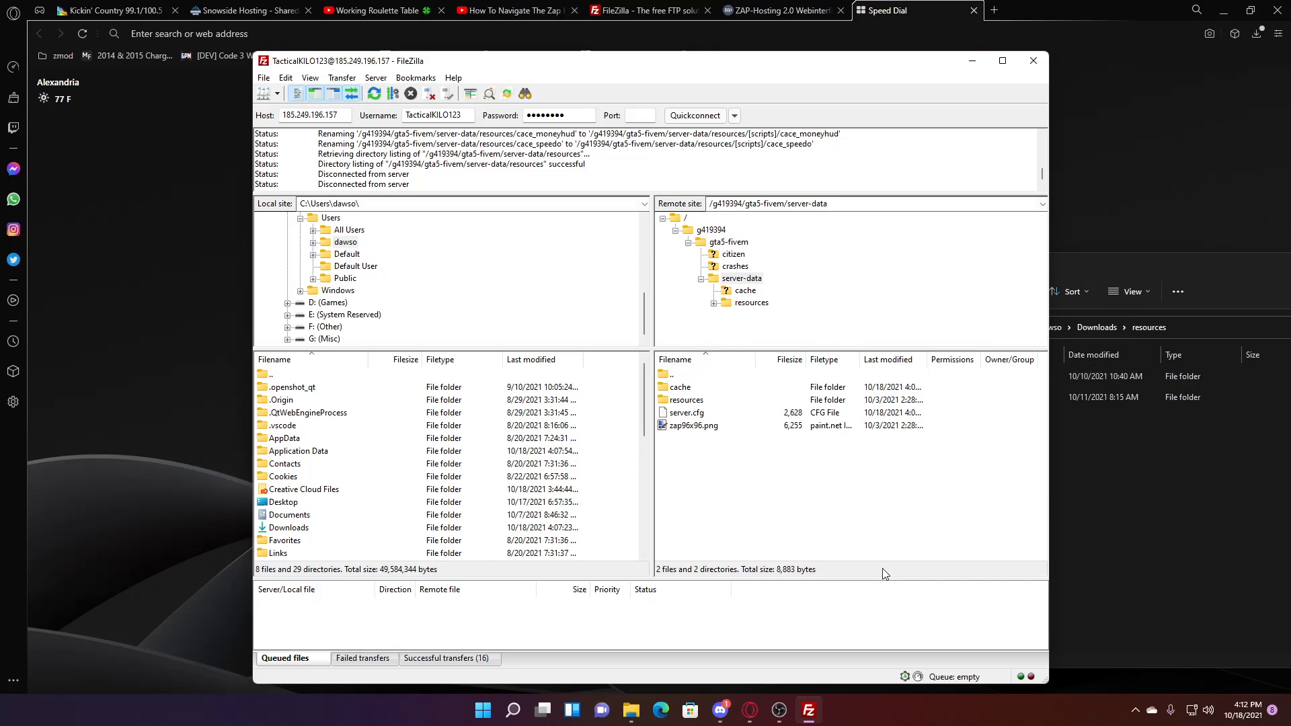
pyautogui.click(705, 414)
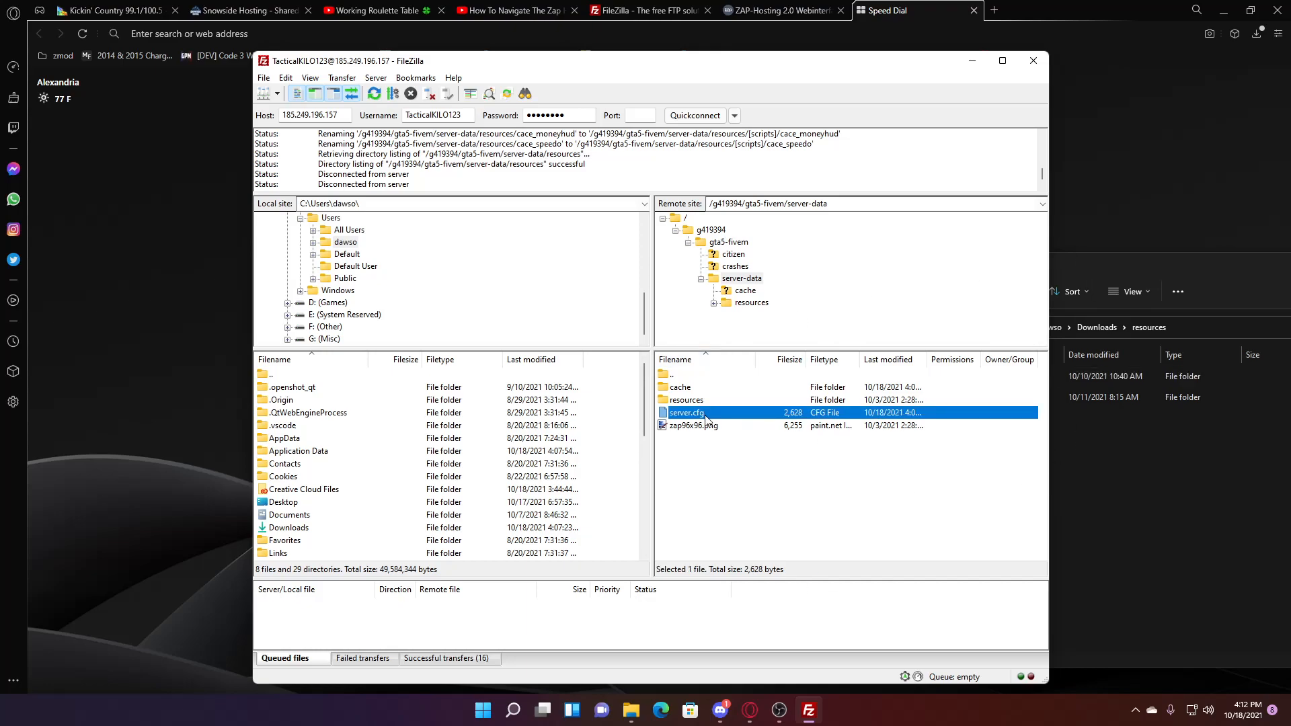
pyautogui.click(1194, 440)
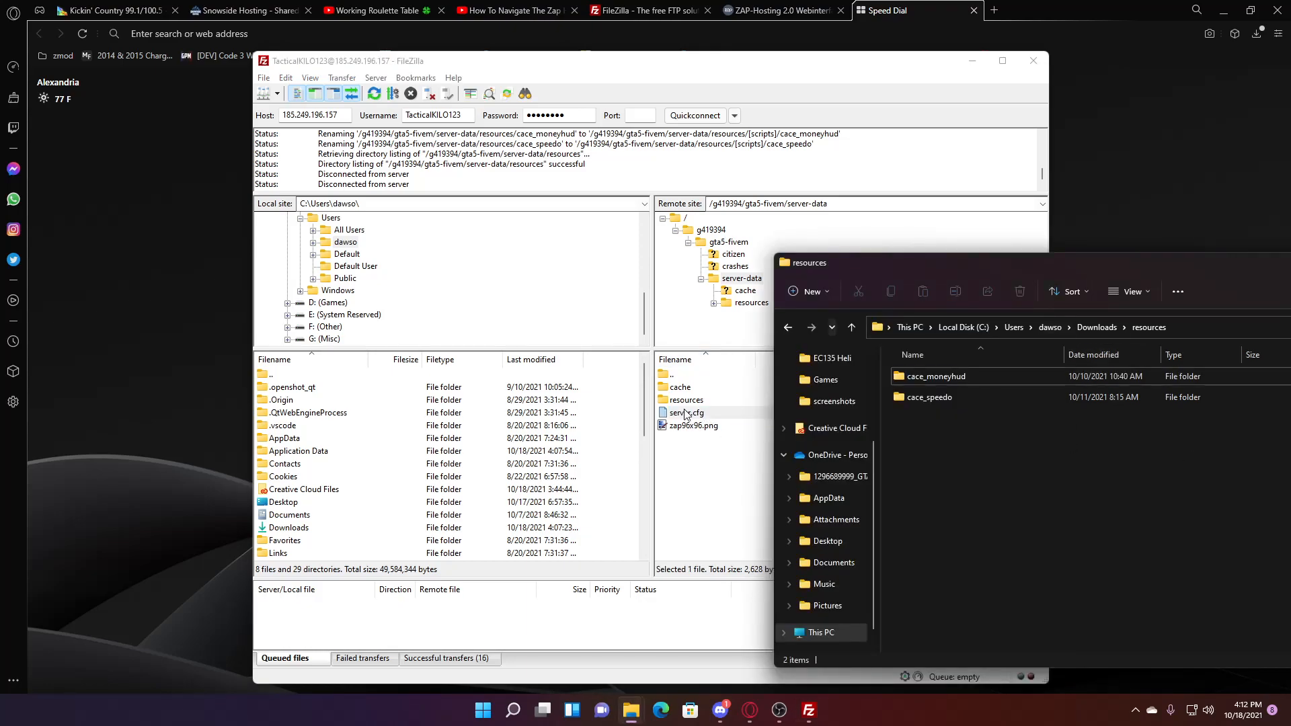
# - Drag server.cfg from FileZilla into Downloads\resources and open it with Visual Studio Code
pyautogui.moveTo(685, 412); pyautogui.dragTo(1147, 550)
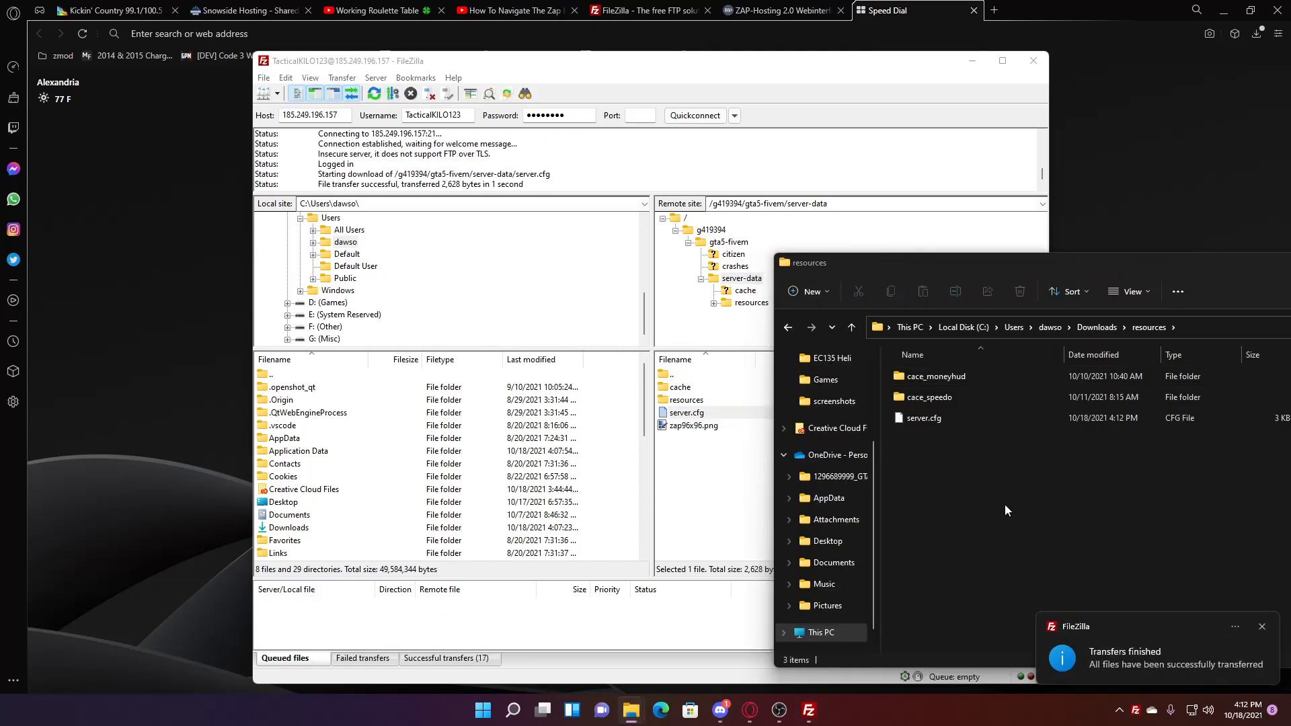
pyautogui.rightClick(947, 421)
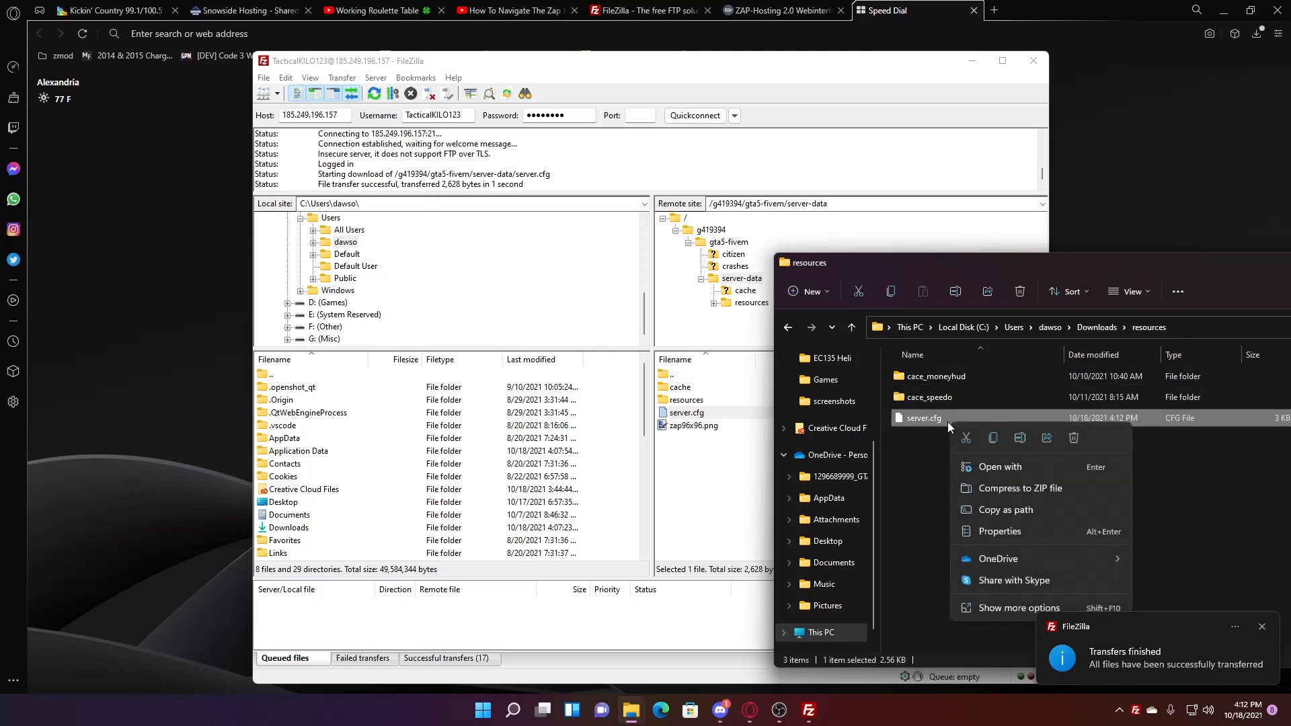
pyautogui.click(1009, 465)
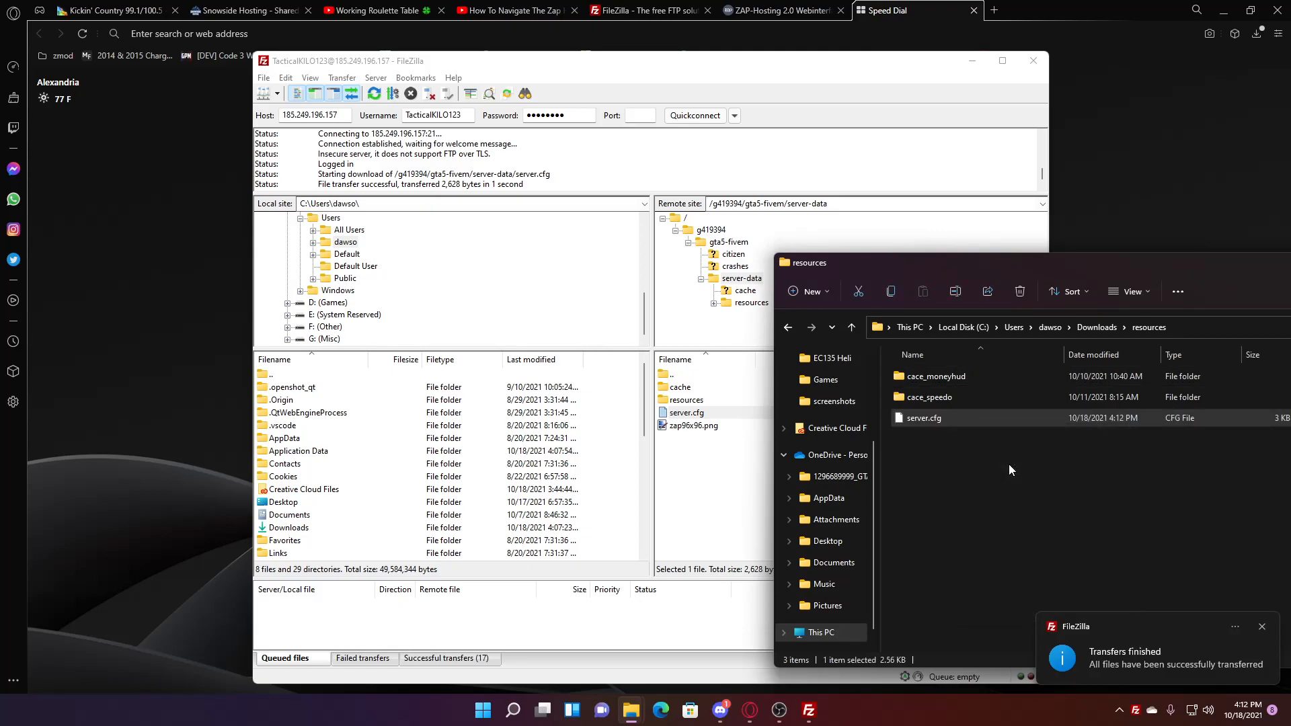
pyautogui.click(549, 268)
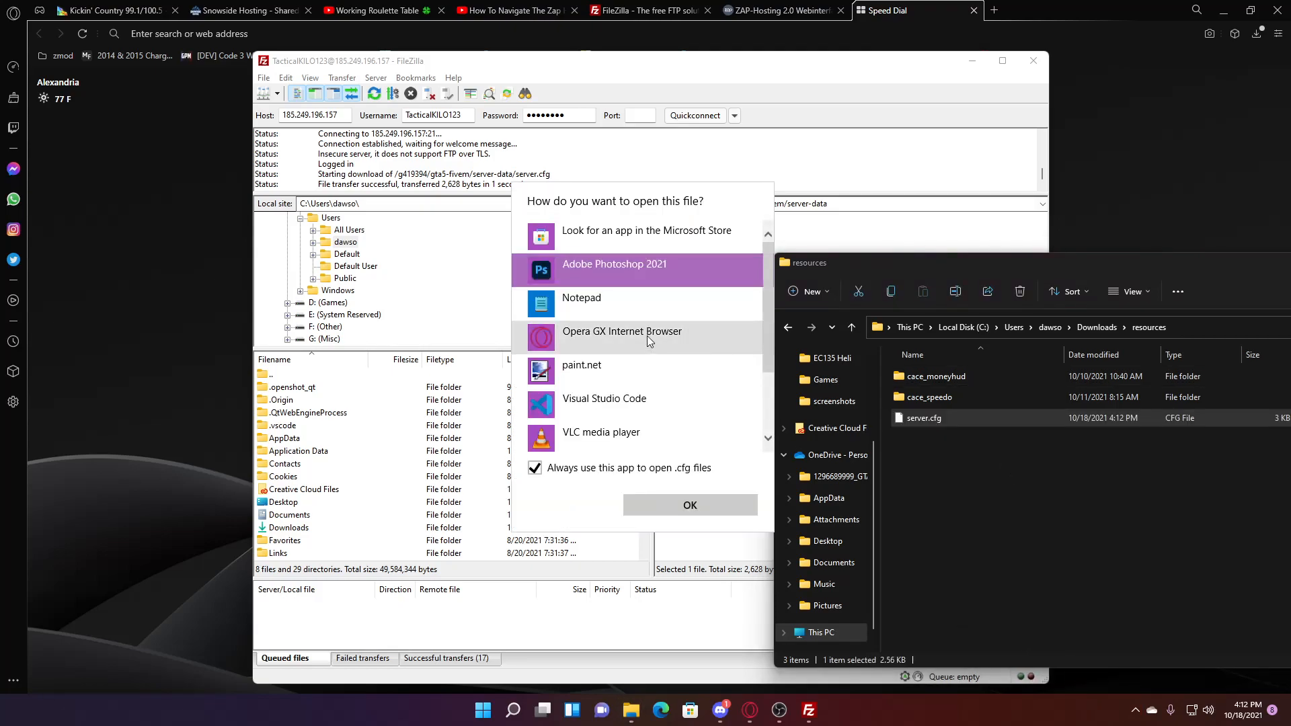
pyautogui.click(700, 404)
pyautogui.click(717, 509)
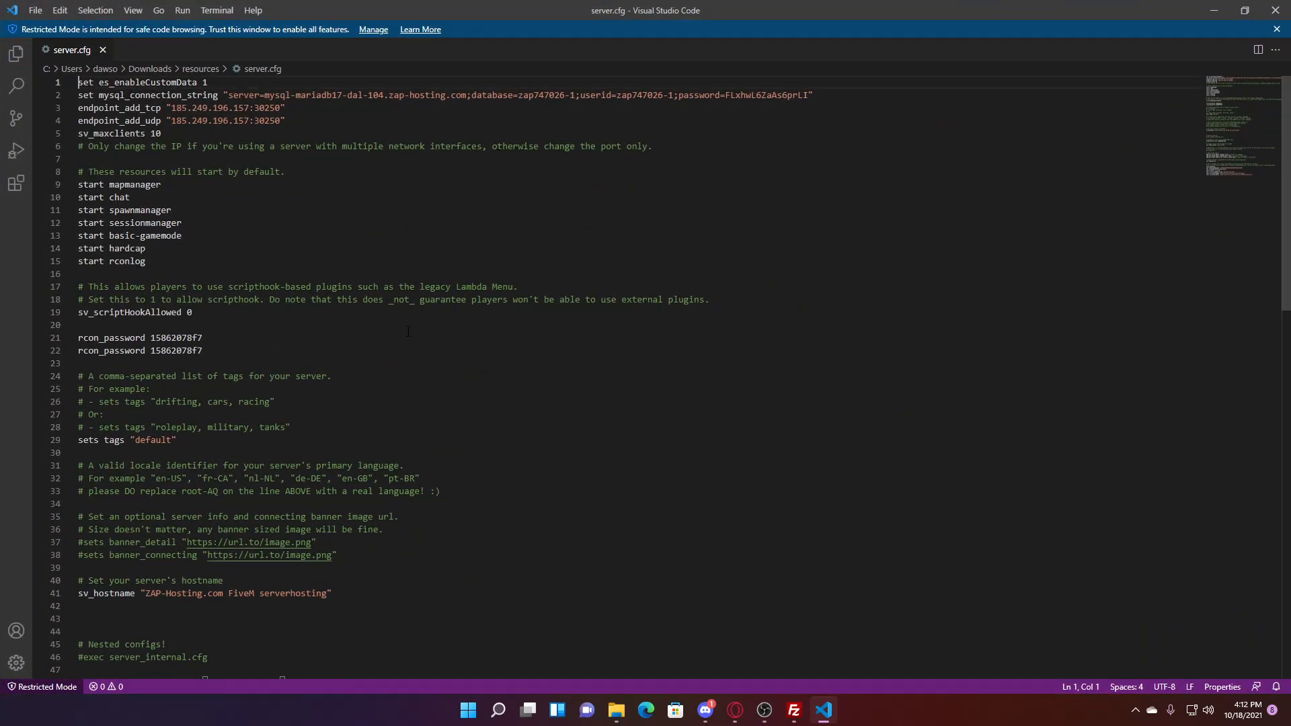
# - Review server.cfg's top lines and its default start list, mapmanager through rconlog
pyautogui.moveTo(199, 134); pyautogui.dragTo(78, 82)
pyautogui.click(218, 171)
pyautogui.click(135, 184)
pyautogui.moveTo(146, 261); pyautogui.dragTo(48, 164)
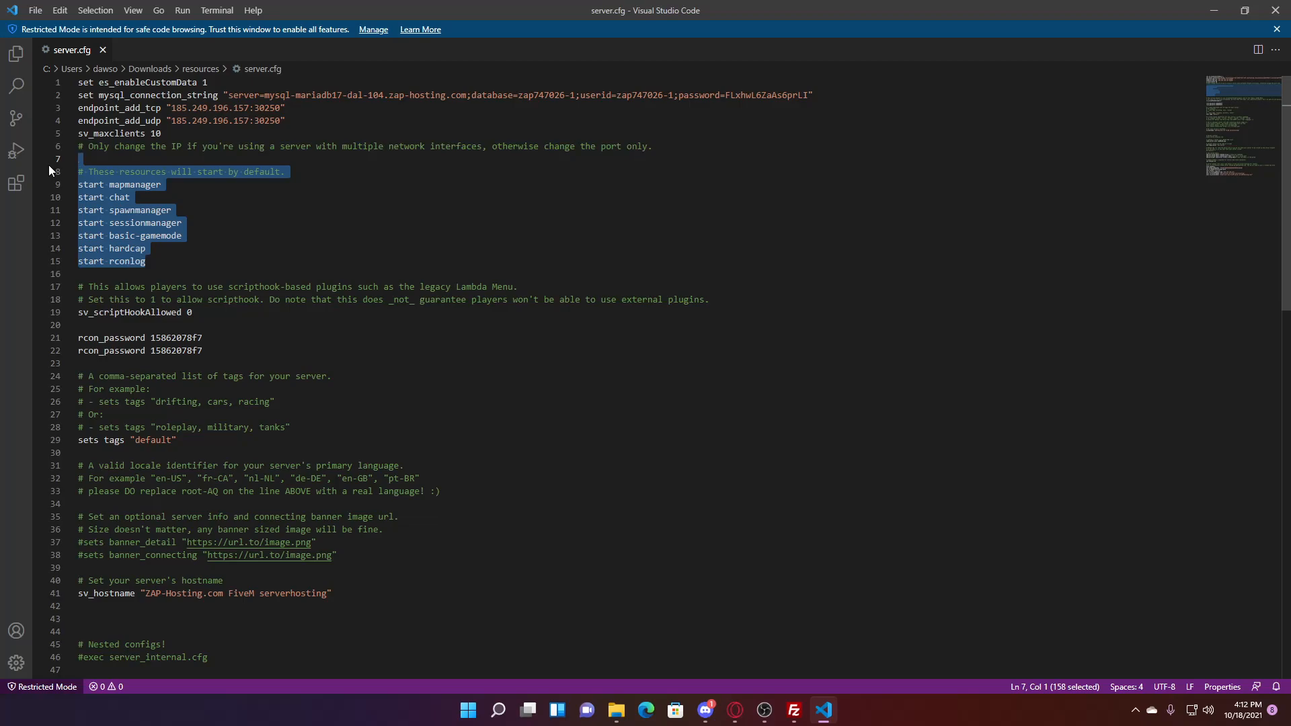
pyautogui.click(202, 223)
# - Replace the ZAP-Hosting sv_hostname value with 'Test Server'
pyautogui.moveTo(323, 593); pyautogui.dragTo(145, 593)
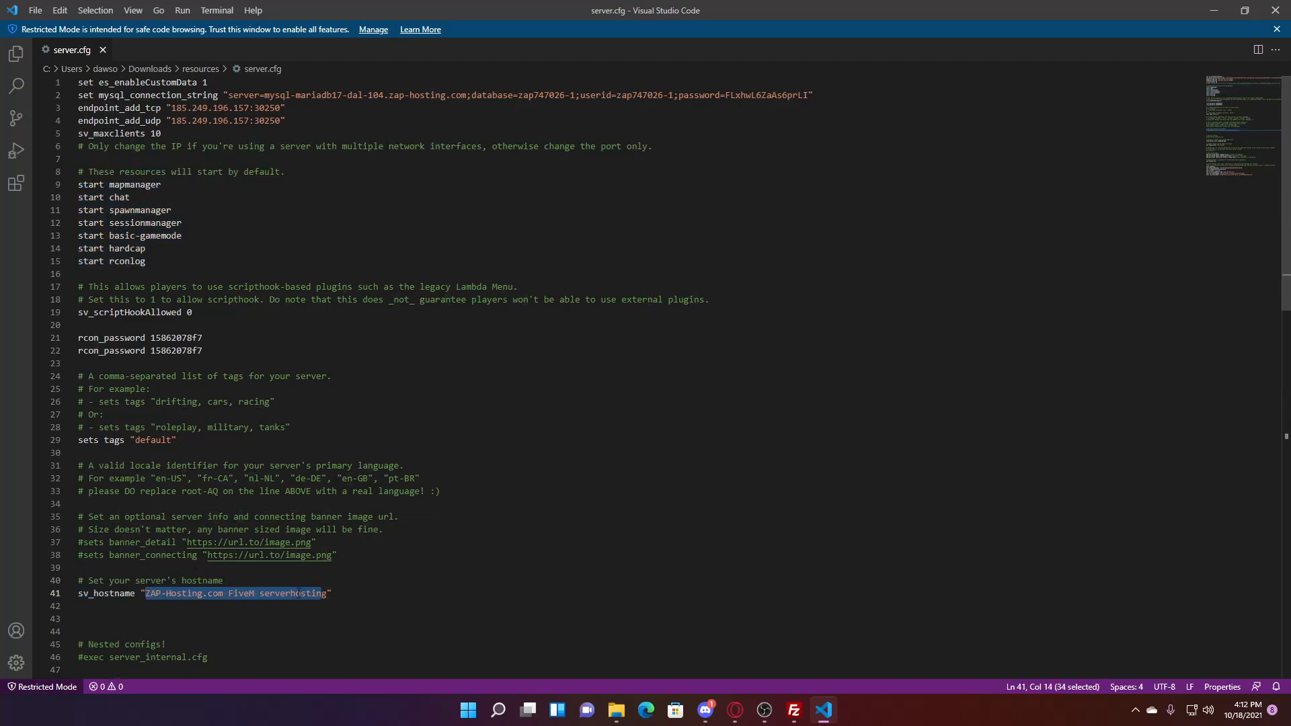
pyautogui.click(327, 593)
pyautogui.moveTo(327, 593); pyautogui.dragTo(155, 593)
pyautogui.write('Tes')
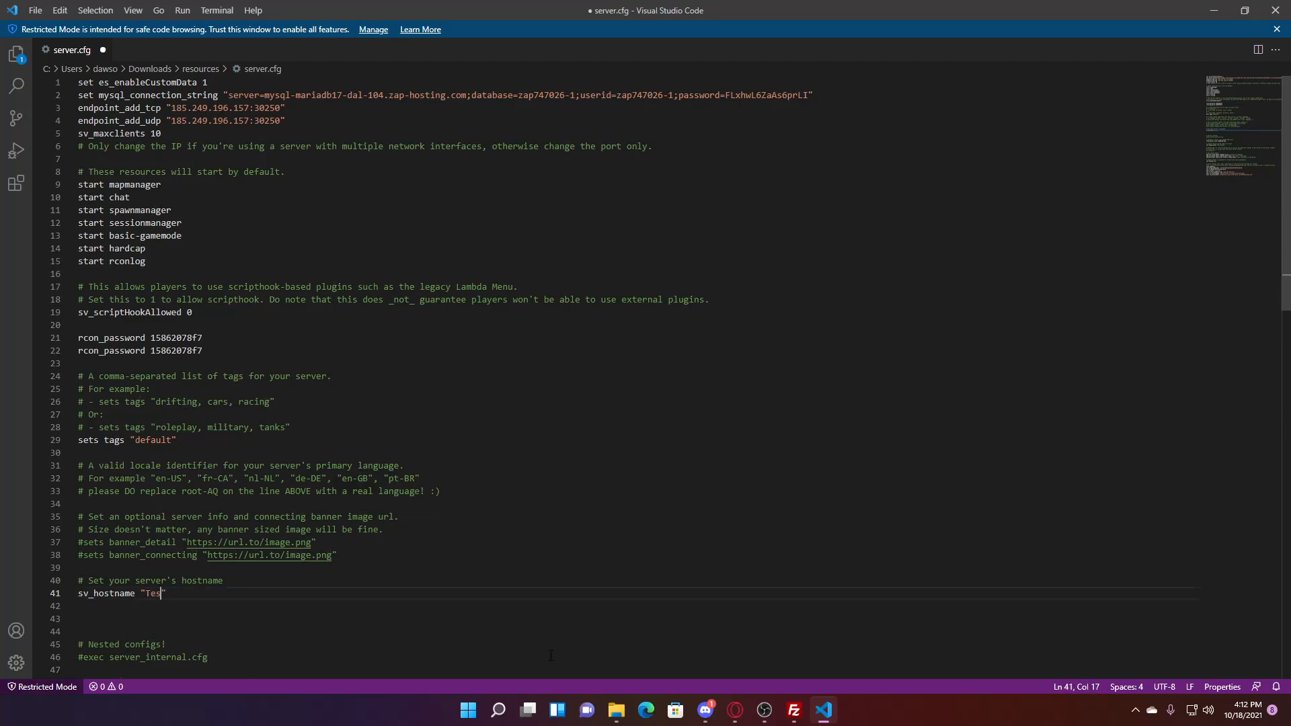
pyautogui.write('t Server')
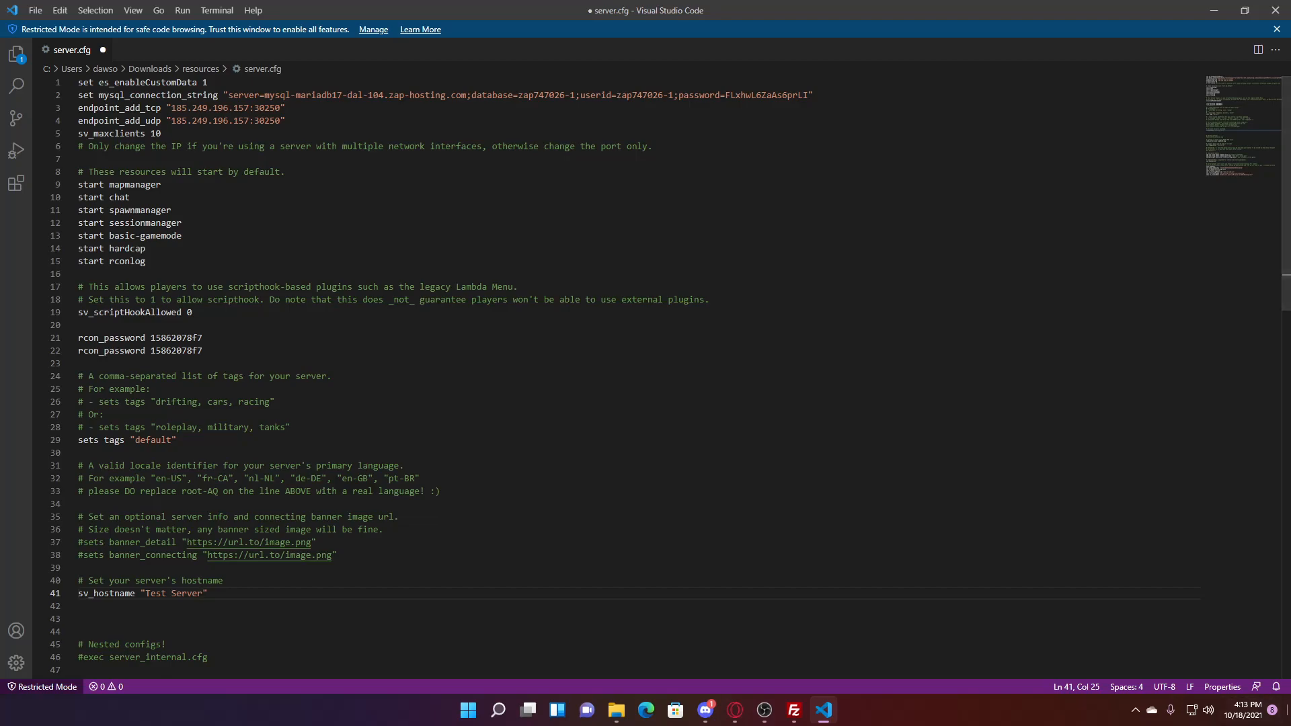
pyautogui.click(577, 555)
# - Scroll through server.cfg, recheck the start resource lines, and select the line 8 comment
pyautogui.scroll(-3, 577, 555)
pyautogui.scroll(-3, 576, 555)
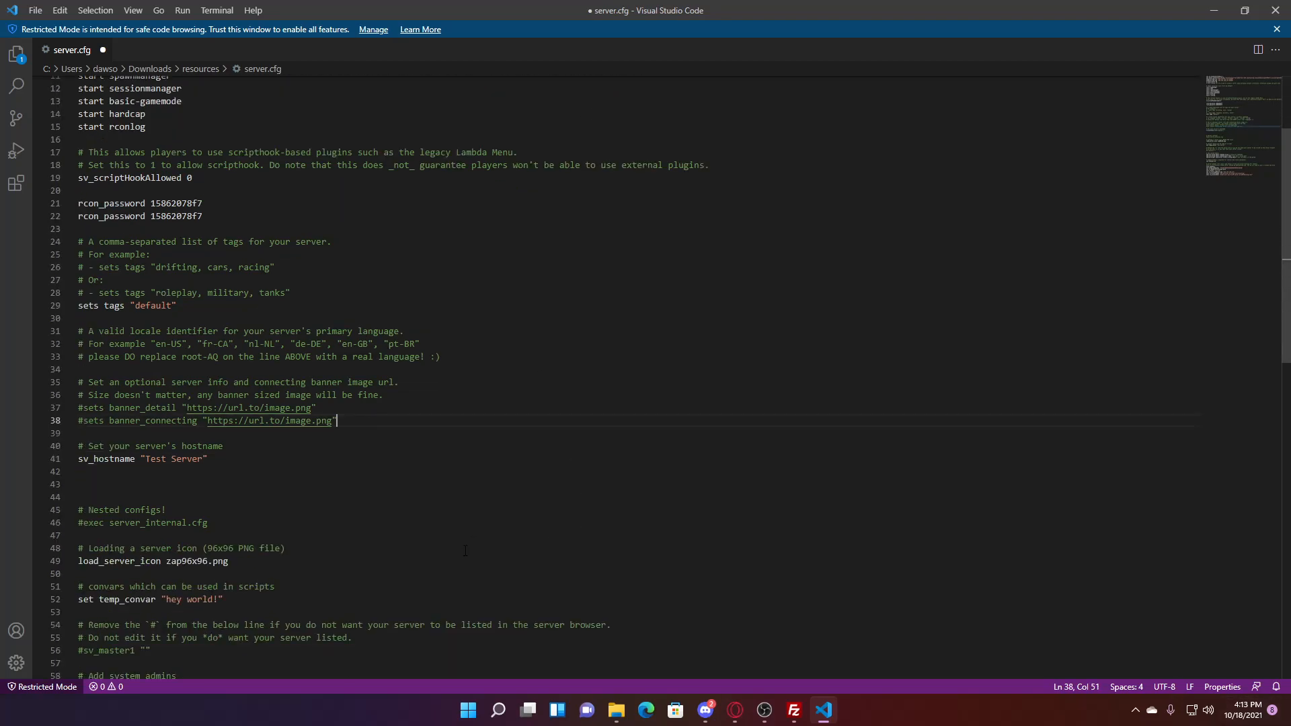
pyautogui.scroll(-4, 255, 498)
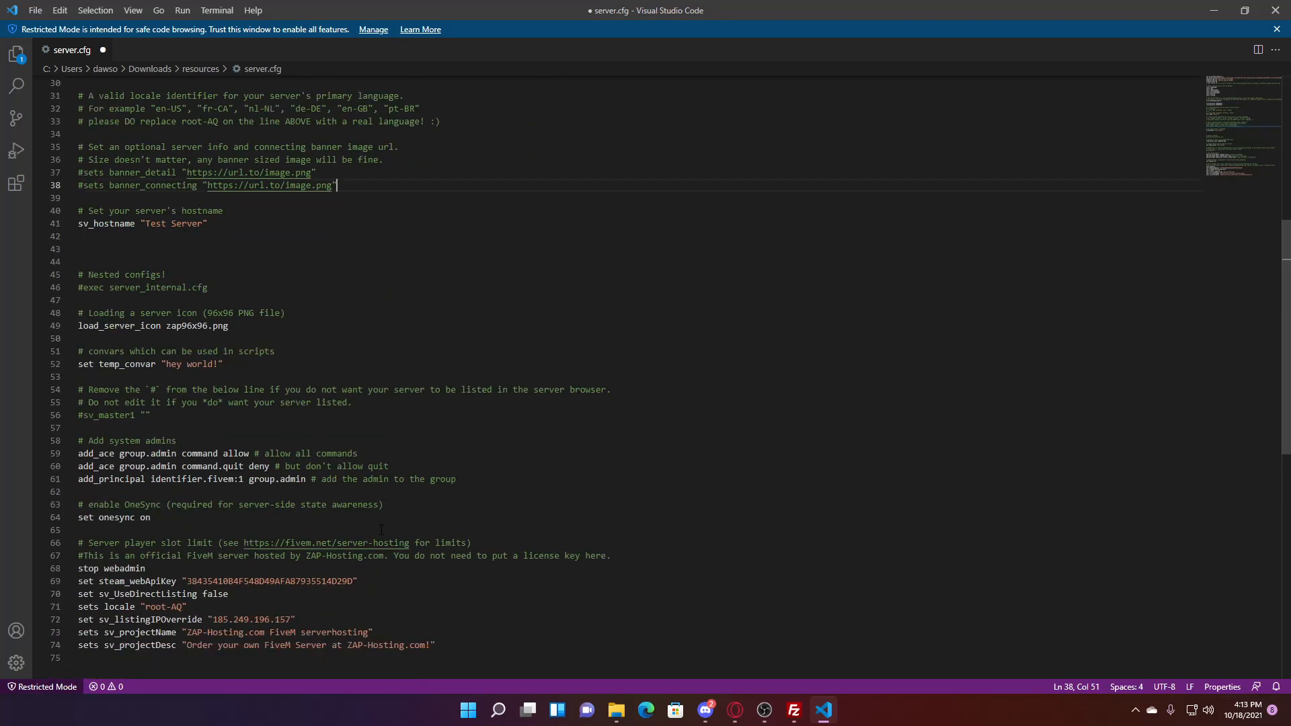
pyautogui.scroll(-3, 325, 535)
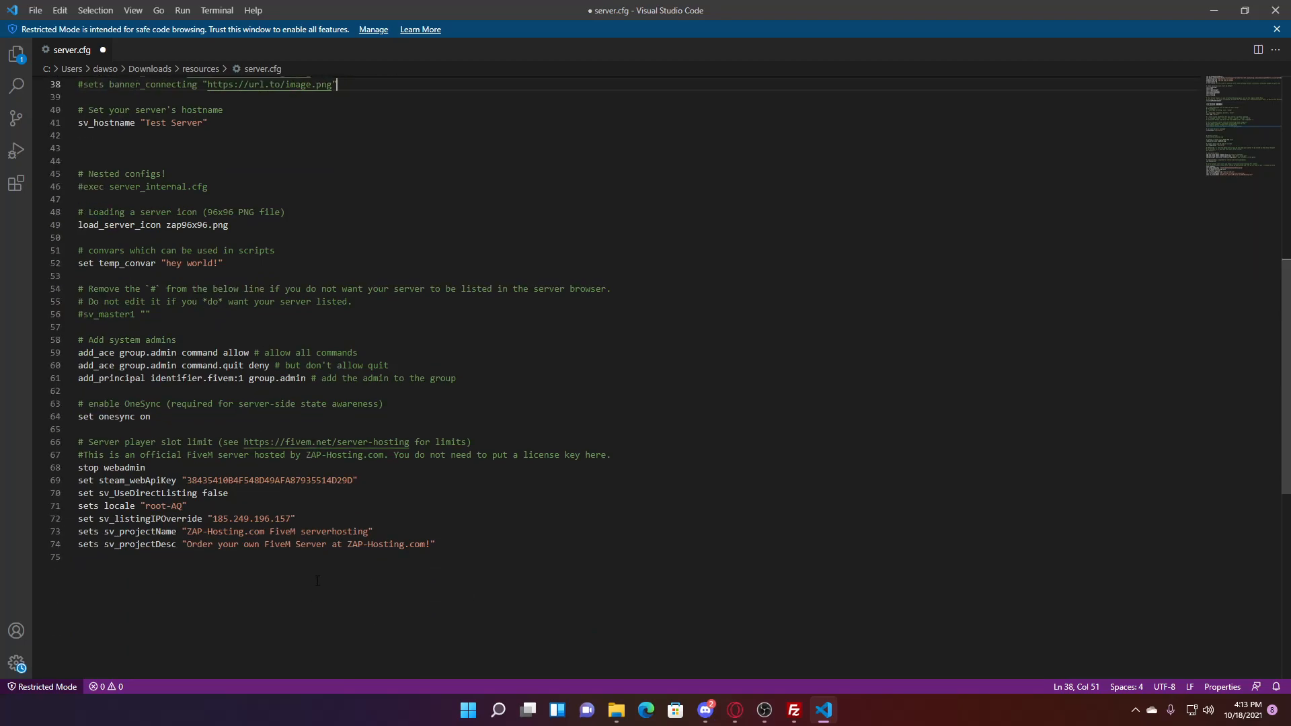
pyautogui.scroll(7, 347, 576)
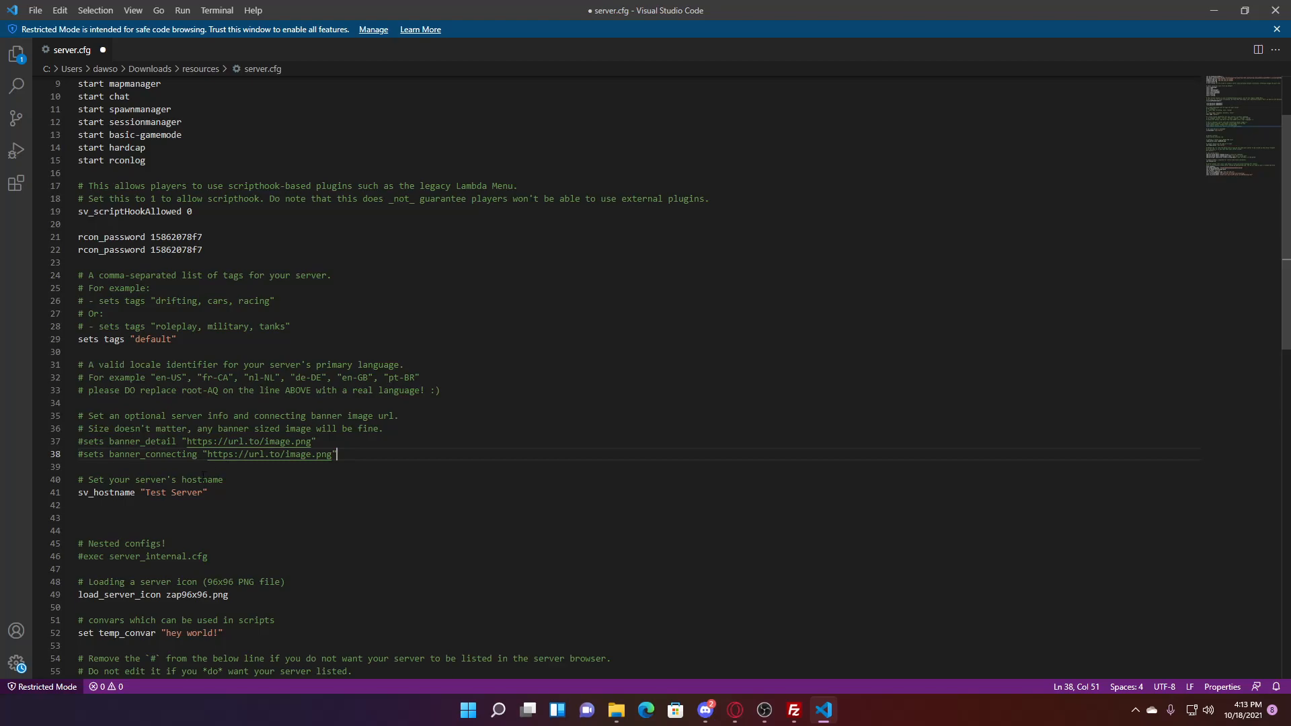
pyautogui.scroll(3, 137, 314)
pyautogui.moveTo(150, 262); pyautogui.dragTo(71, 180)
pyautogui.click(235, 207)
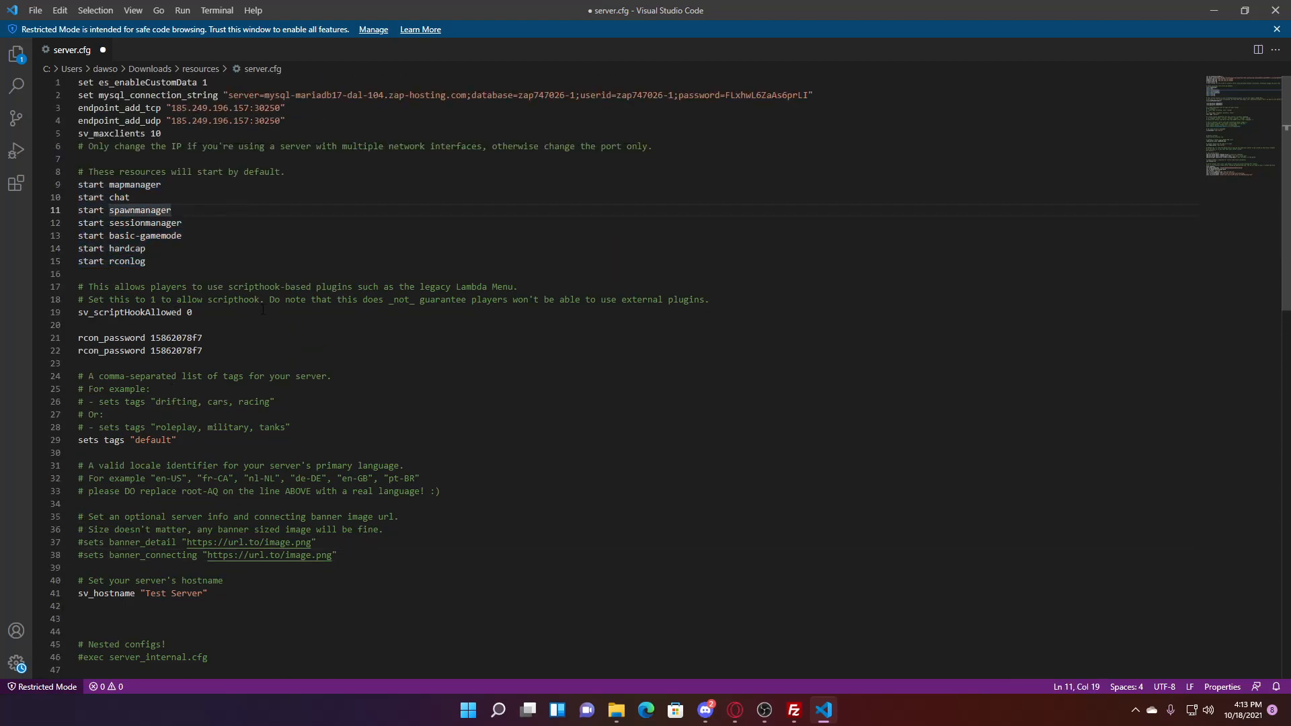
pyautogui.click(193, 261)
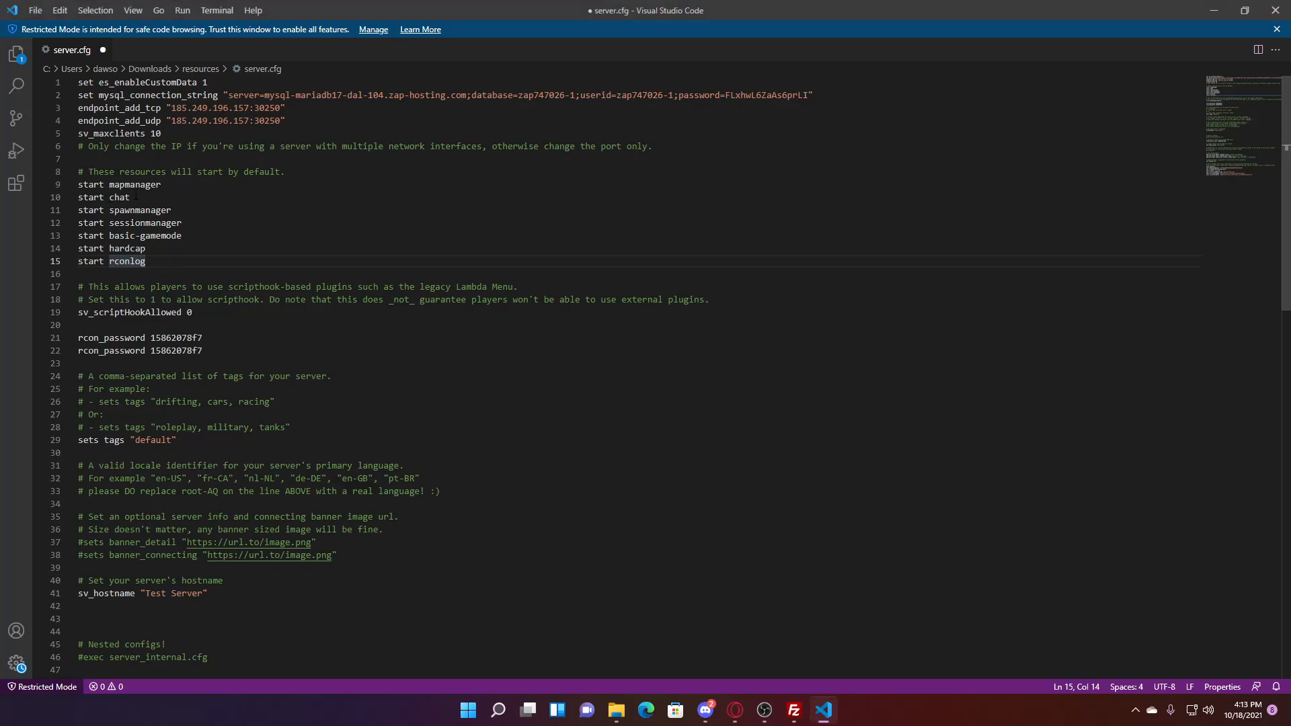
pyautogui.moveTo(284, 172); pyautogui.dragTo(94, 173)
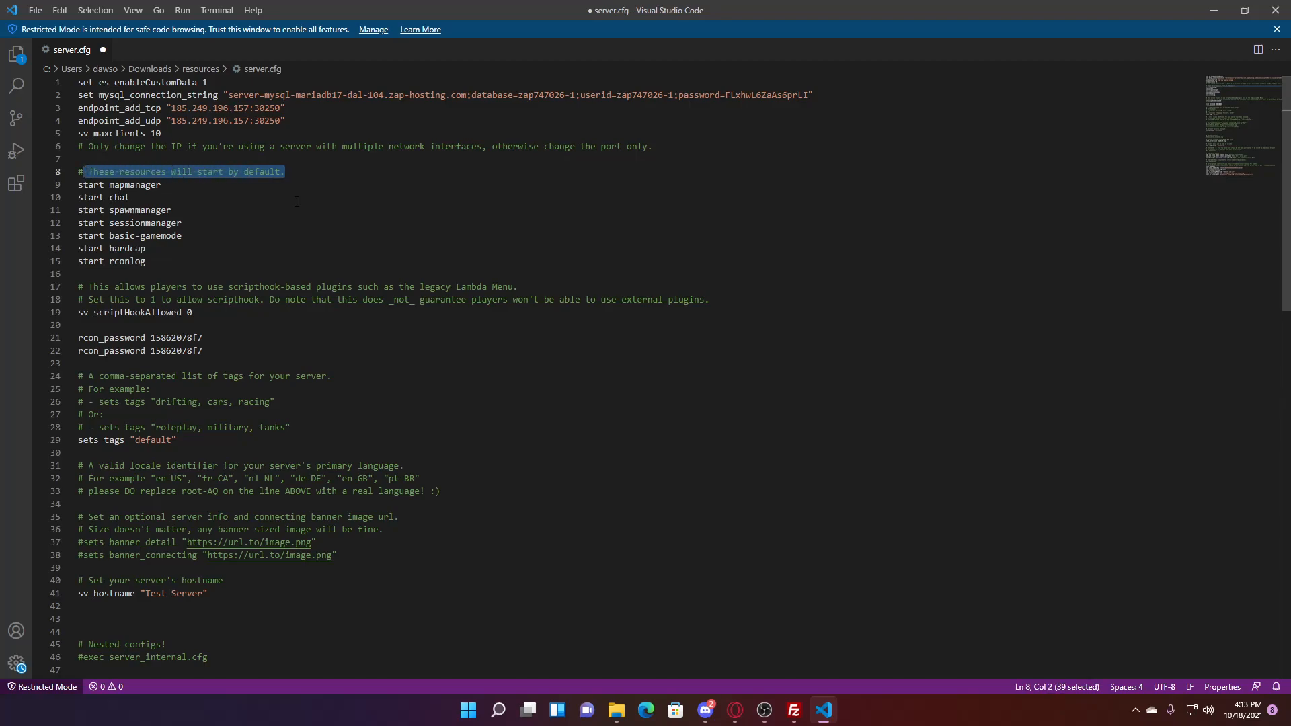
# - Change the line 8 comment to 'Default' and add a #Scripts heading with a 'start' line
pyautogui.press('BackSpace')
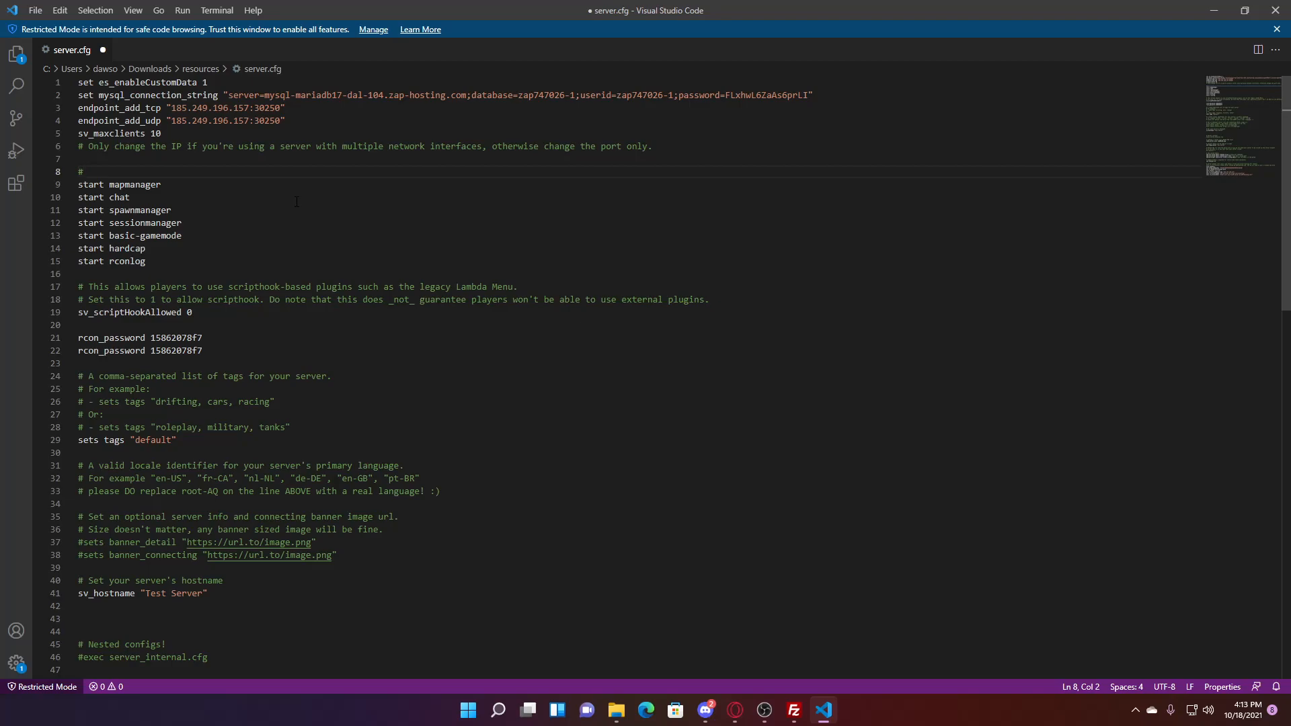
pyautogui.write('Default')
pyautogui.click(169, 266)
pyautogui.press('Return')
pyautogui.press('Return')
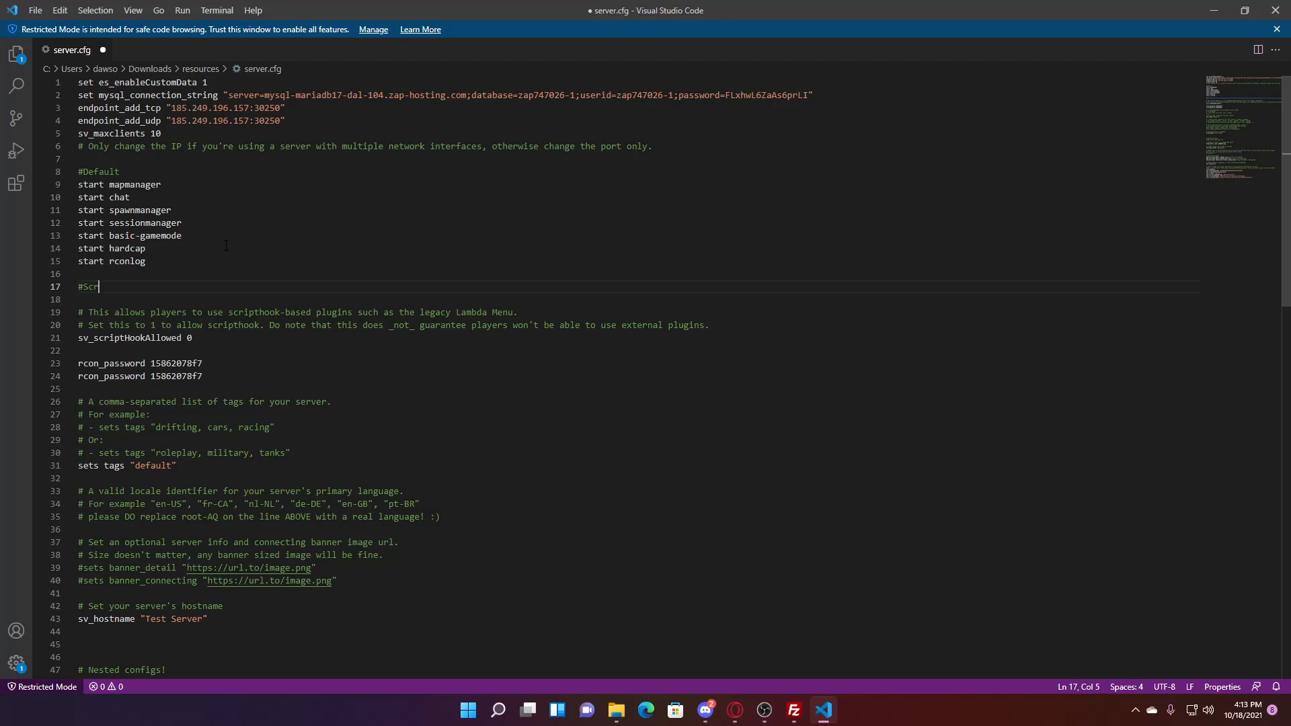
pyautogui.write('#Scripts')
pyautogui.press('Return')
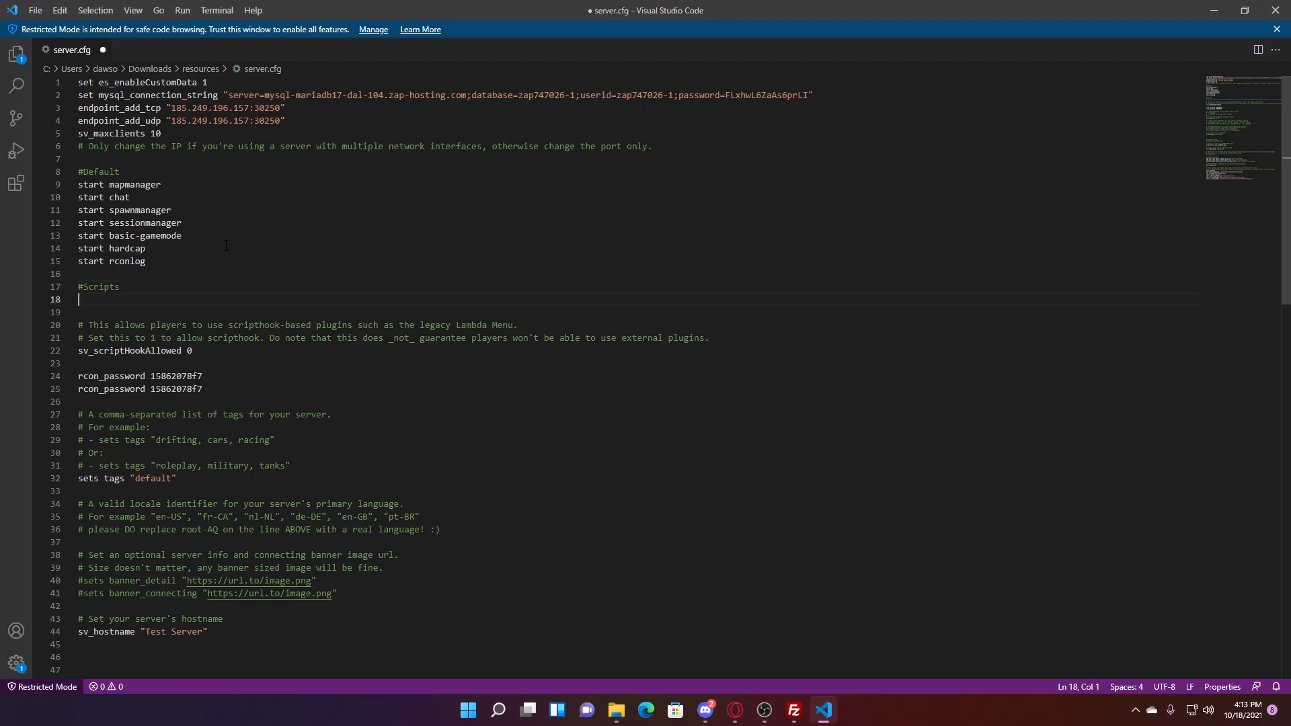
pyautogui.write('start')
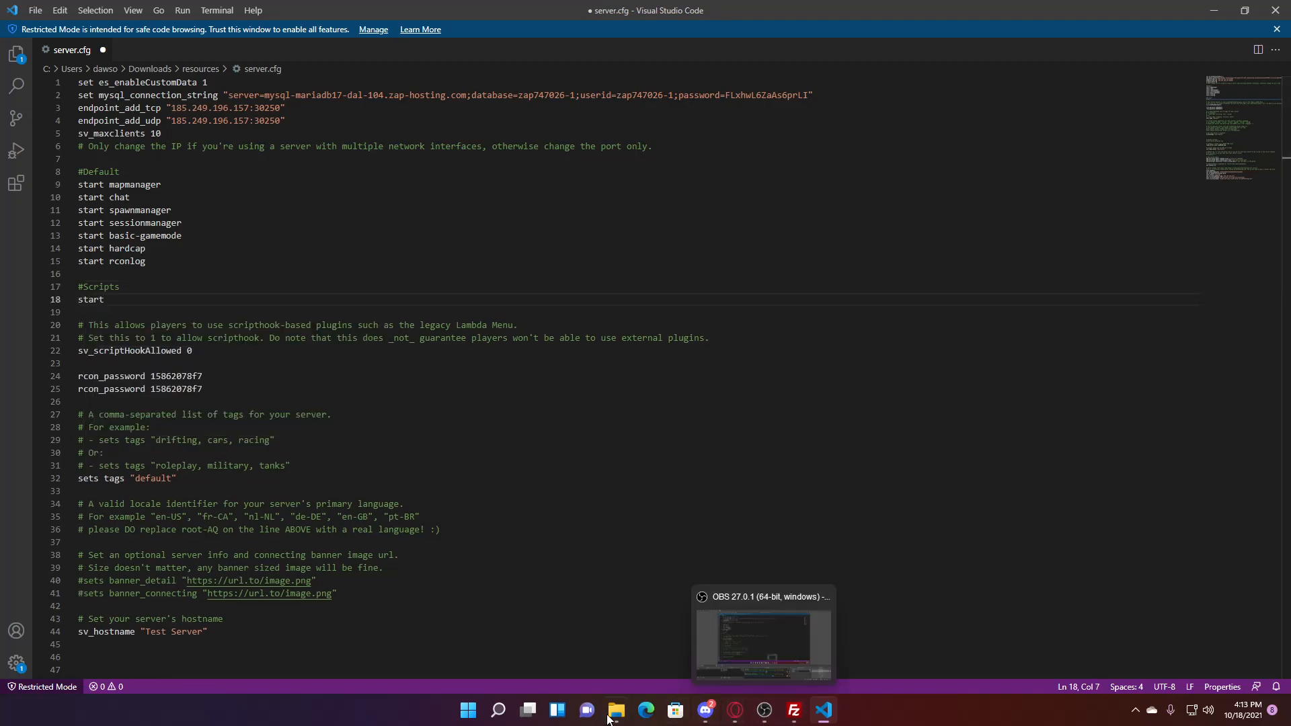
# - Complete the line as 'start cace_moneyhud' using the folder name copied from Explorer
pyautogui.moveTo(617, 710)
pyautogui.click(672, 630)
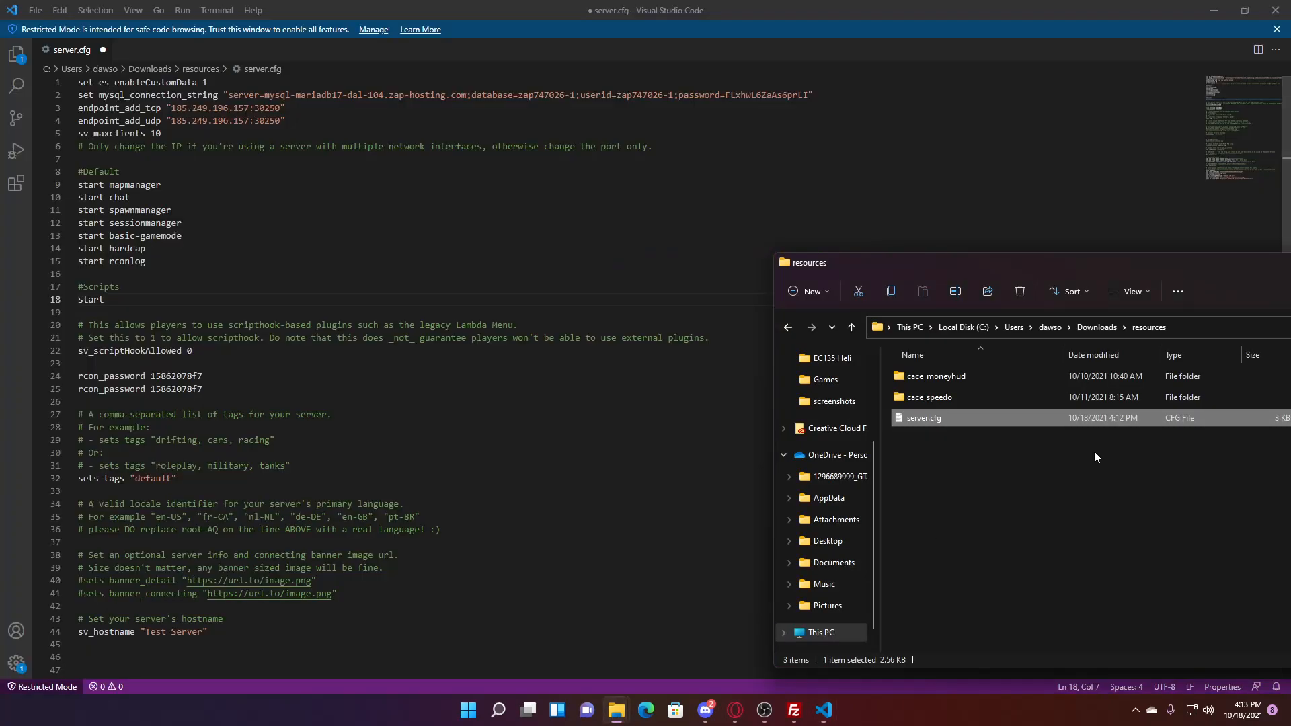
pyautogui.doubleClick(970, 377)
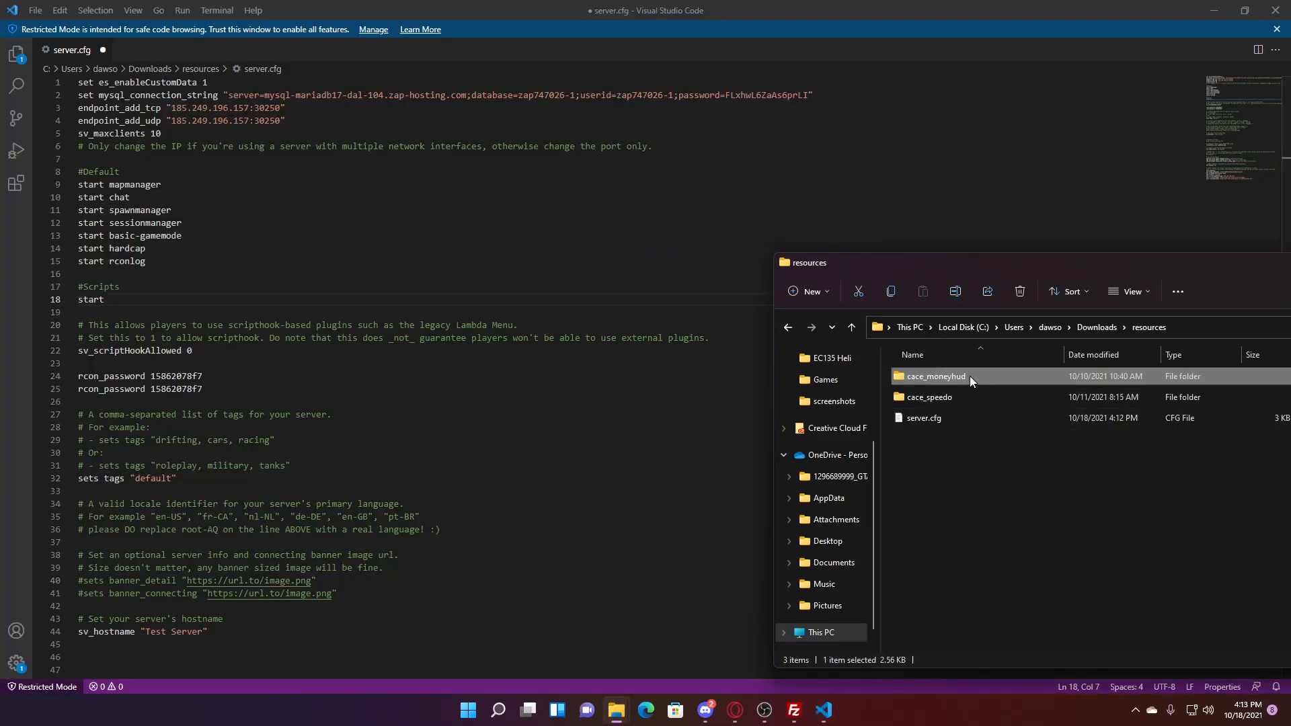
pyautogui.click(1149, 326)
pyautogui.press('F2')
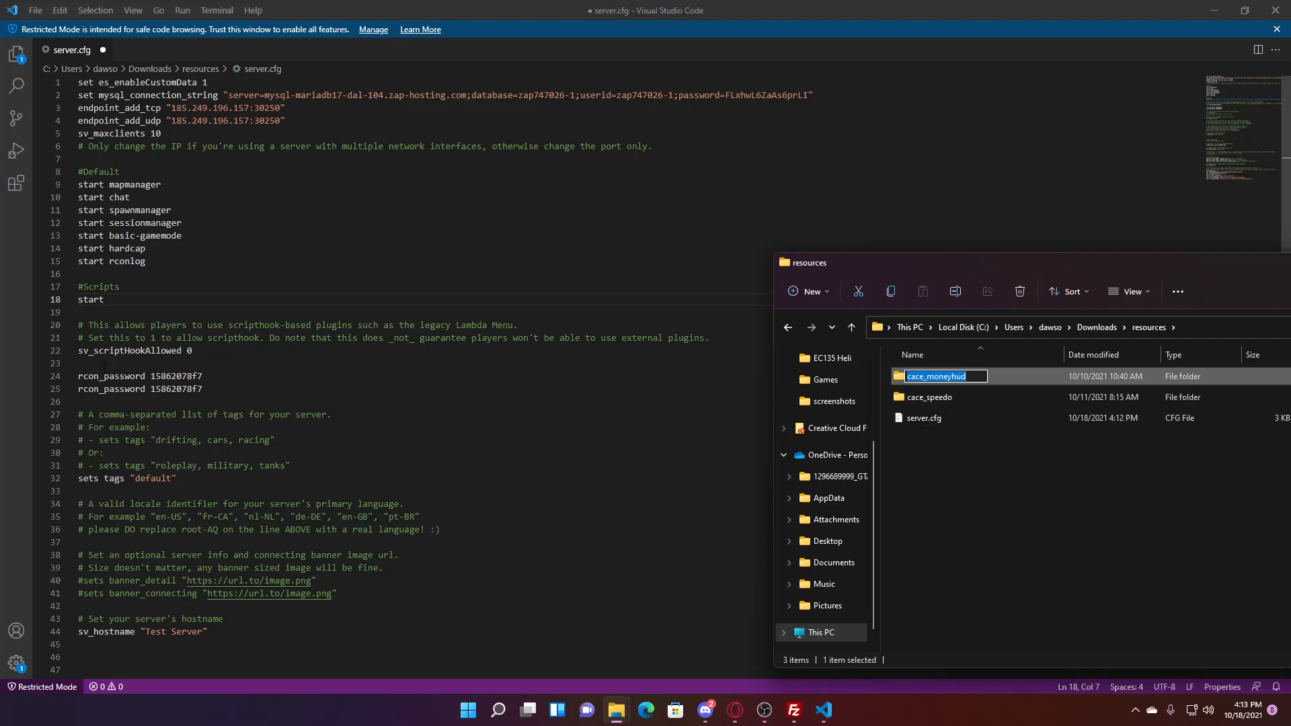
pyautogui.hotkey('ctrl', 'c')
pyautogui.click(134, 300)
pyautogui.hotkey('ctrl', 'v')
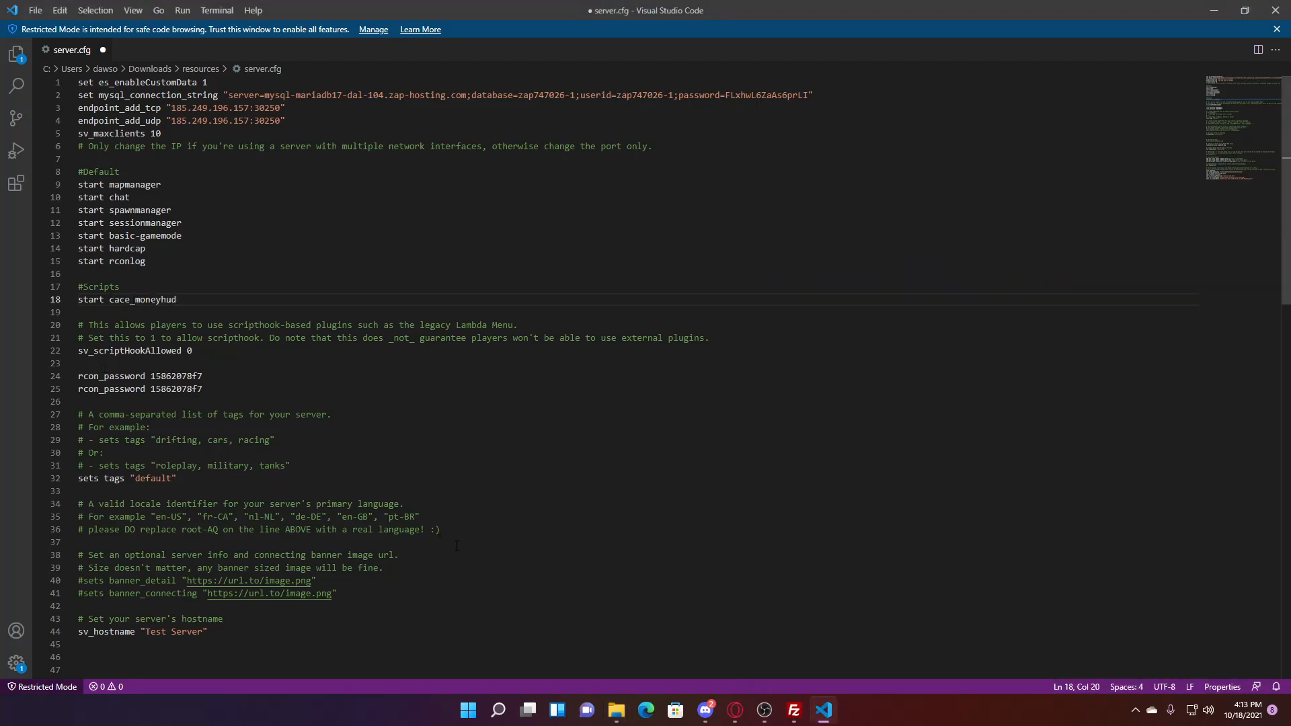
# - Add 'start cace_speedo' on the next line
pyautogui.press('Return')
pyautogui.write('start')
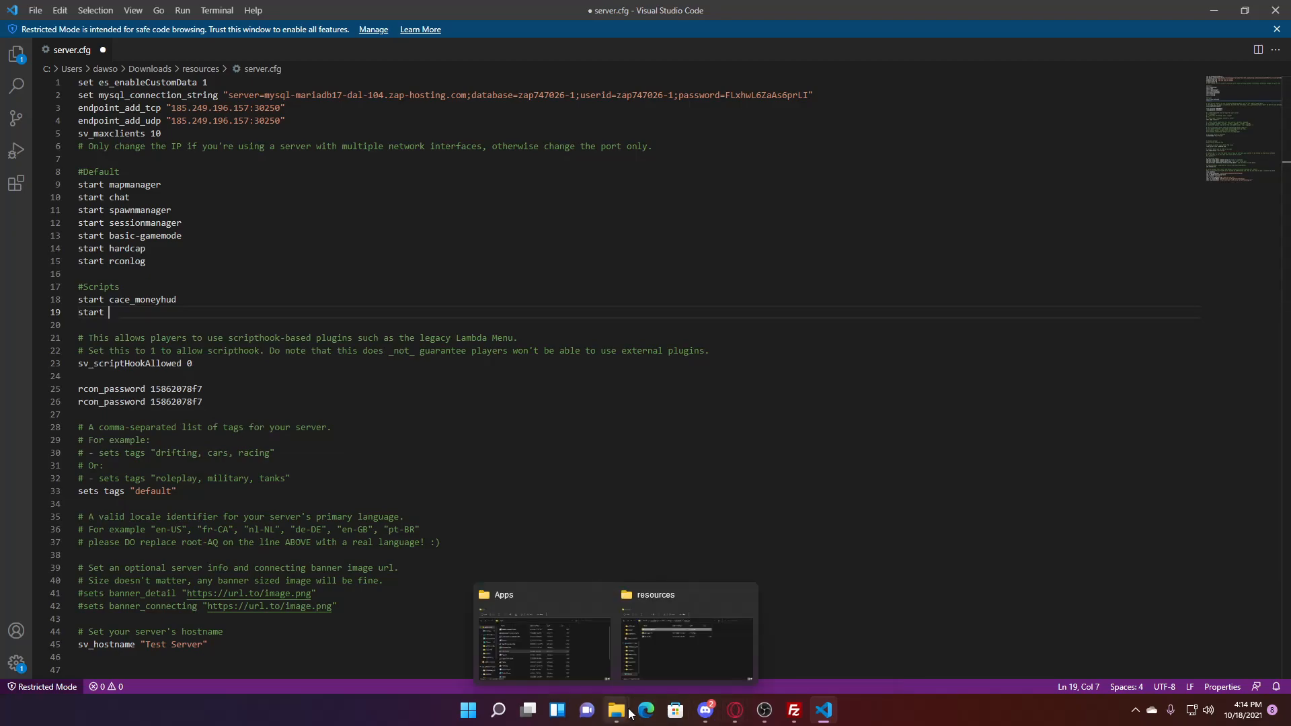
pyautogui.click(686, 639)
pyautogui.click(990, 400)
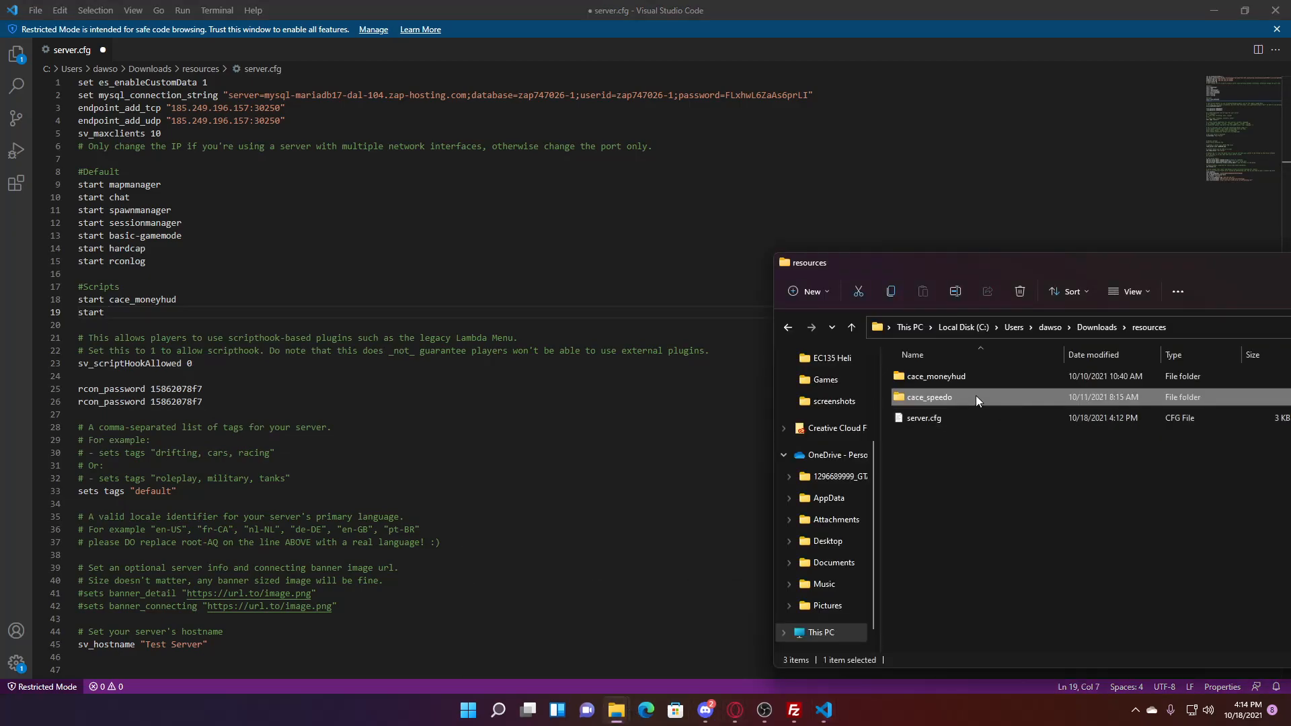
pyautogui.click(137, 311)
pyautogui.hotkey('ctrl', 'v')
# - Add #Vehicles and #Maps headings with blank lines beneath each
pyautogui.press('Return')
pyautogui.press('Return')
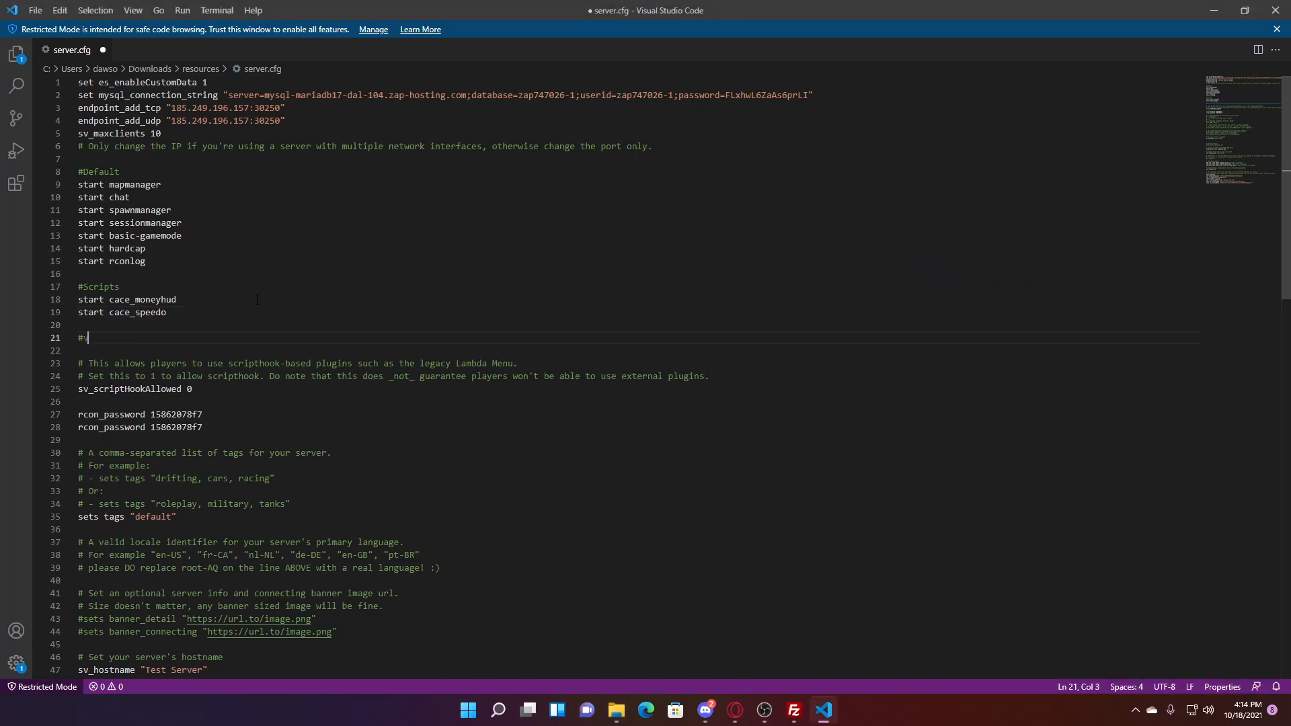
pyautogui.write('#Vehicles')
pyautogui.press('Return')
pyautogui.press('Return')
pyautogui.write('#Maps')
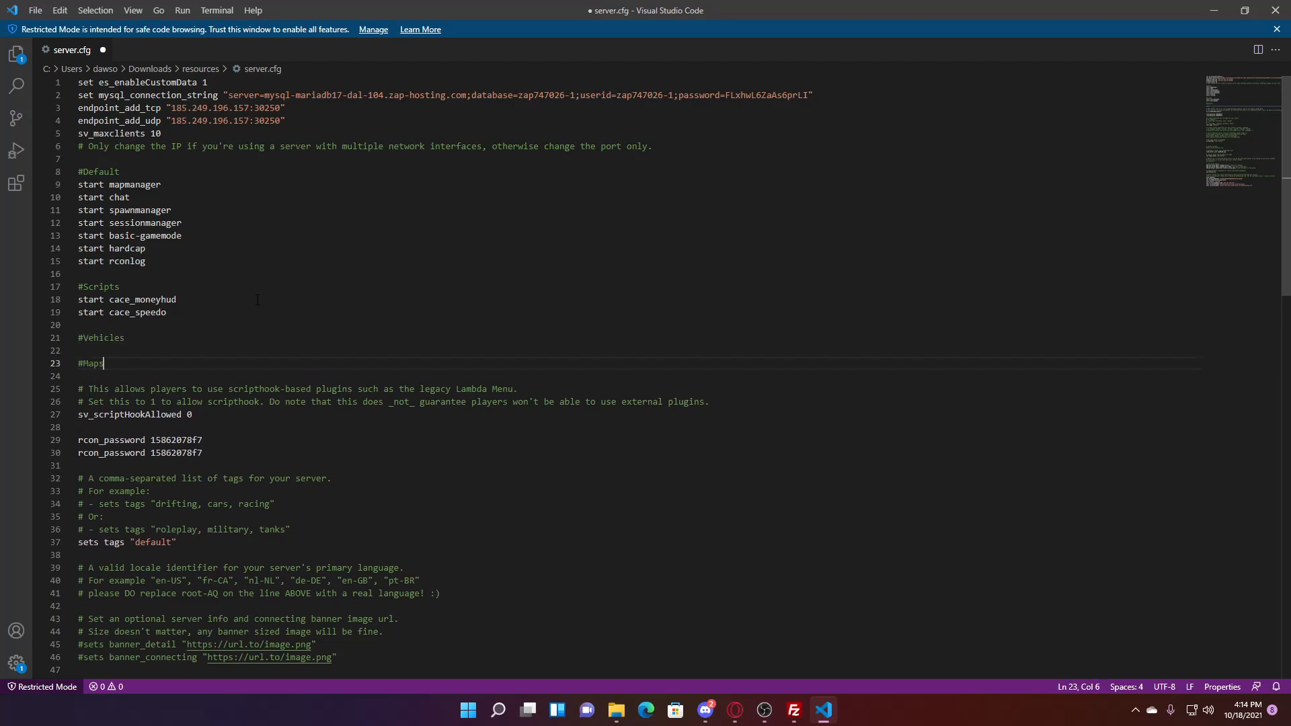
pyautogui.press('Return')
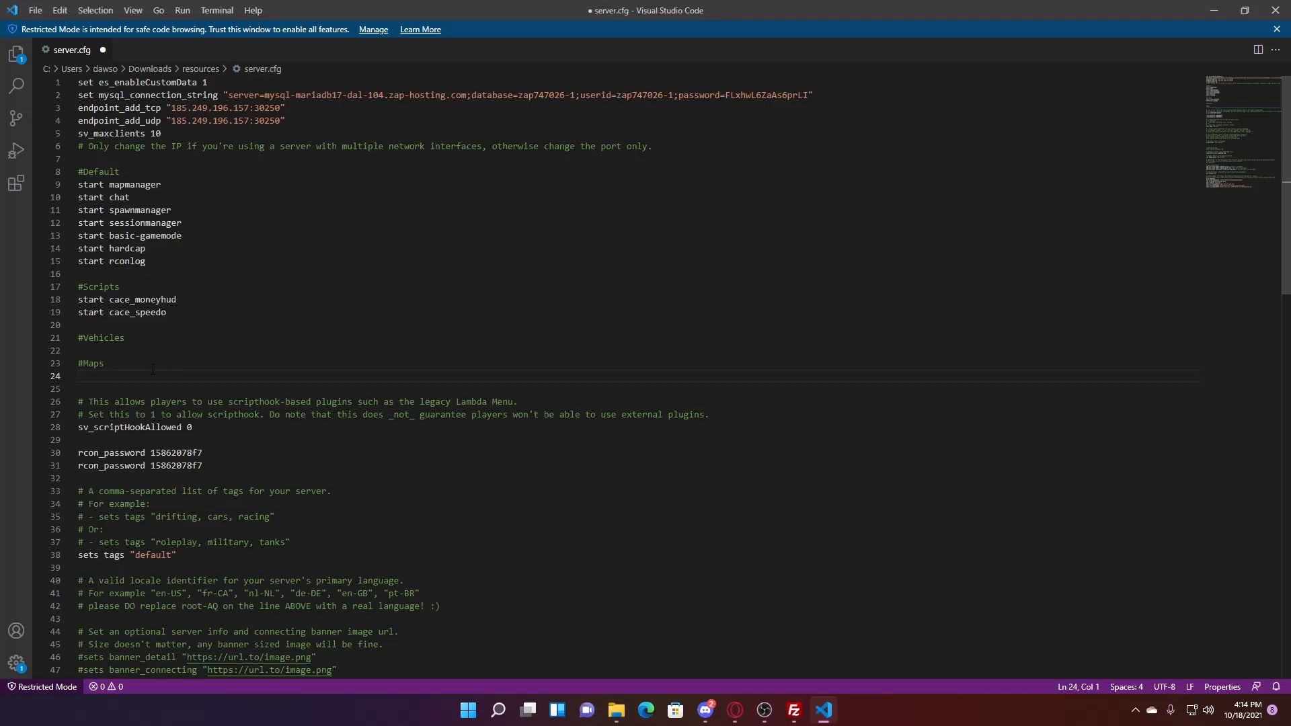
pyautogui.click(90, 351)
pyautogui.press('Return')
pyautogui.click(94, 350)
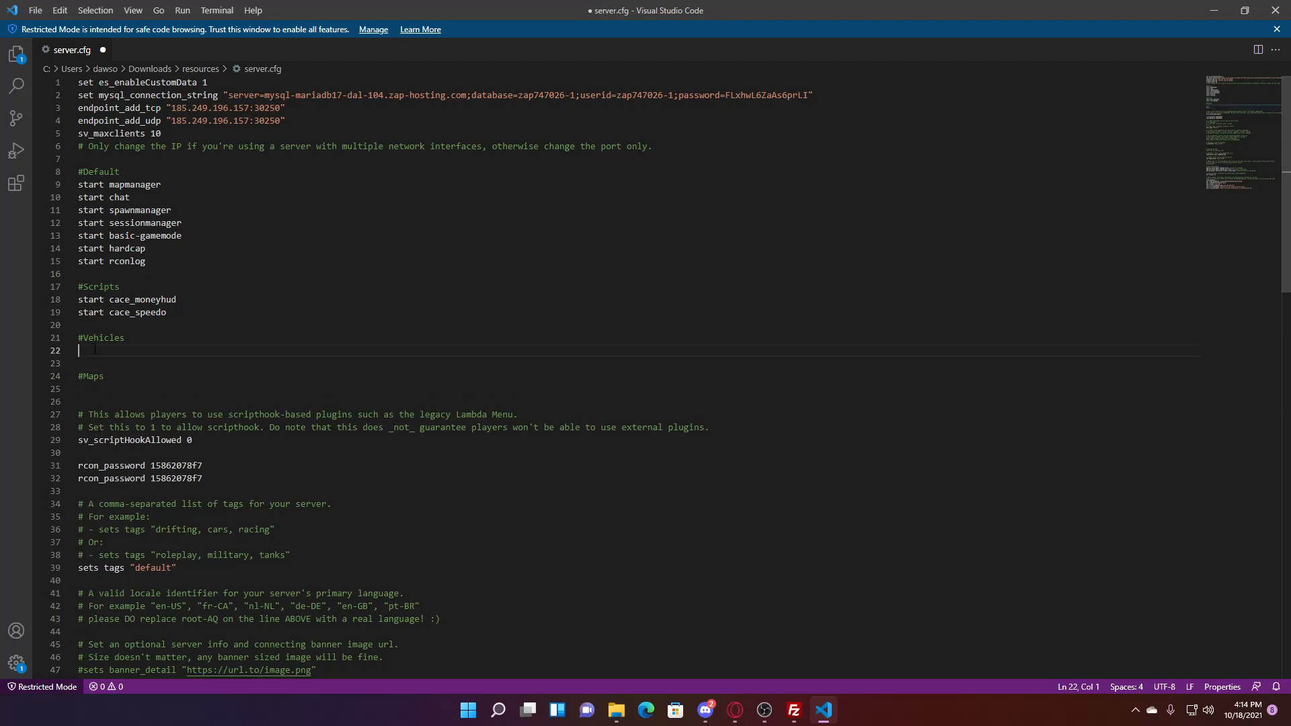
pyautogui.click(112, 389)
# - Navigate the Cfx.re forum to FiveM Resource Development & Modding > Releases
pyautogui.moveTo(735, 710)
pyautogui.click(787, 623)
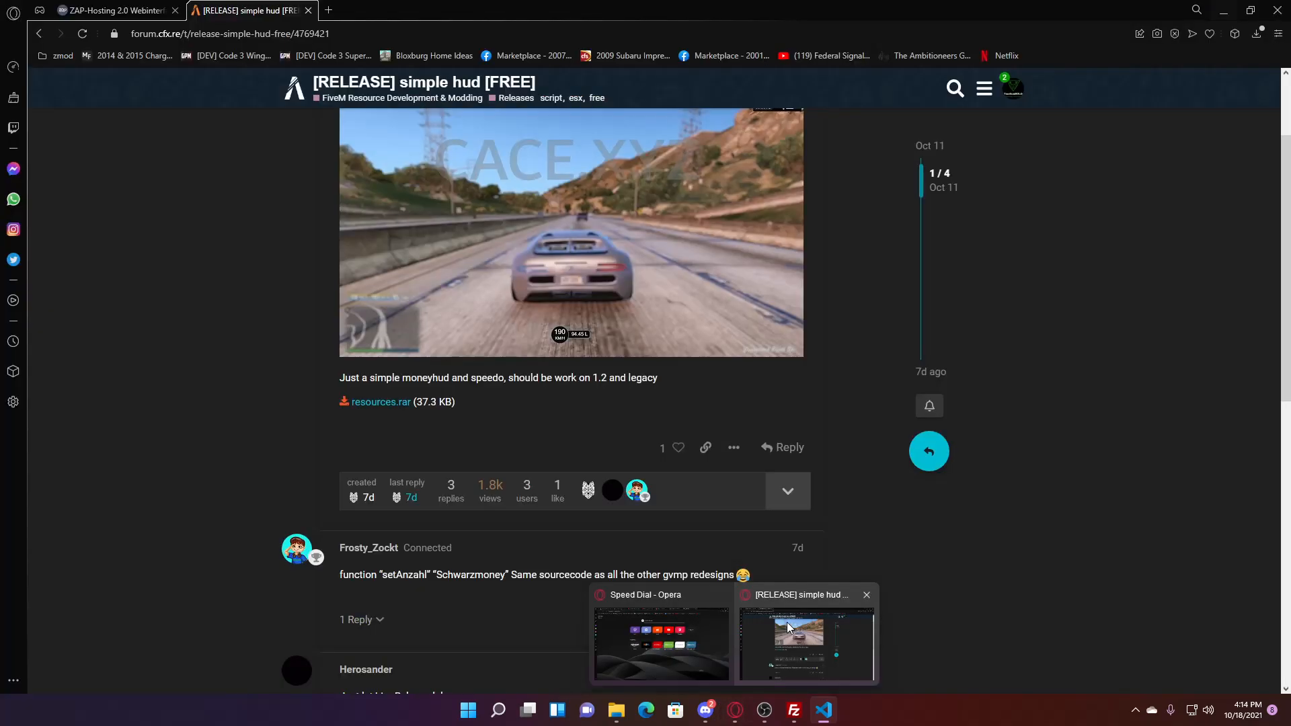
pyautogui.scroll(2, 315, 244)
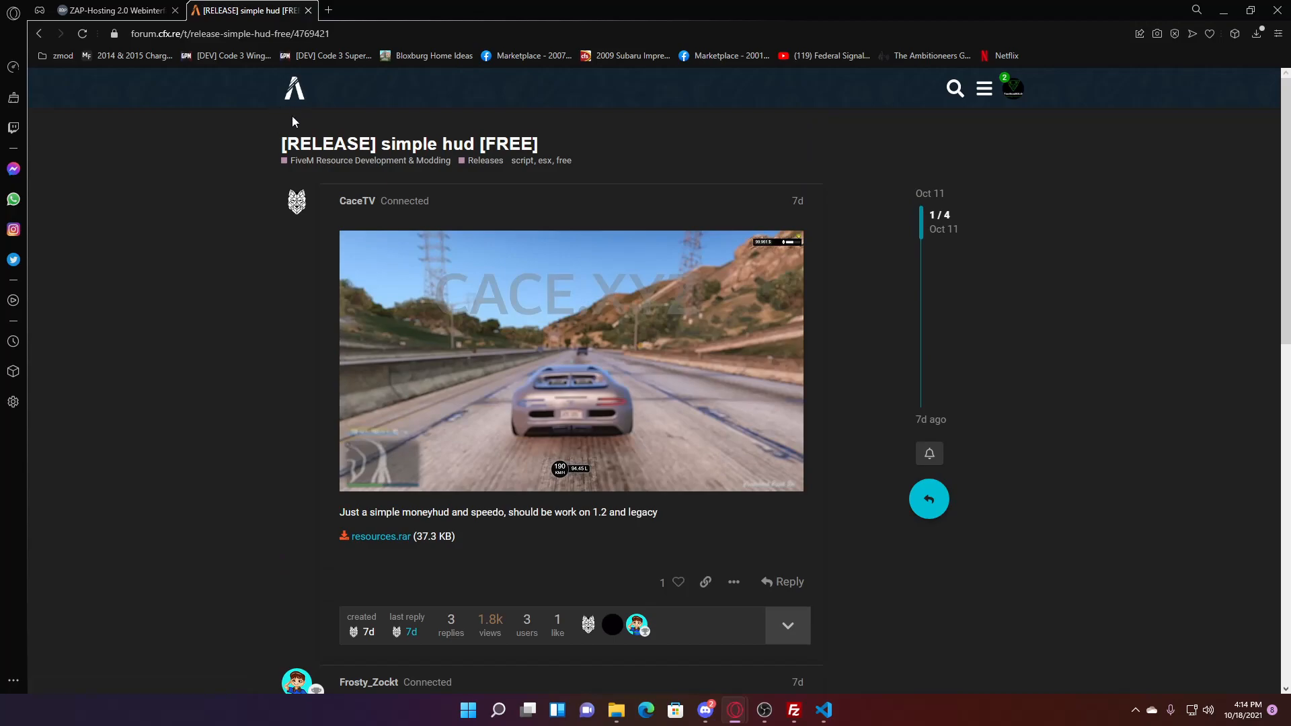
pyautogui.click(293, 91)
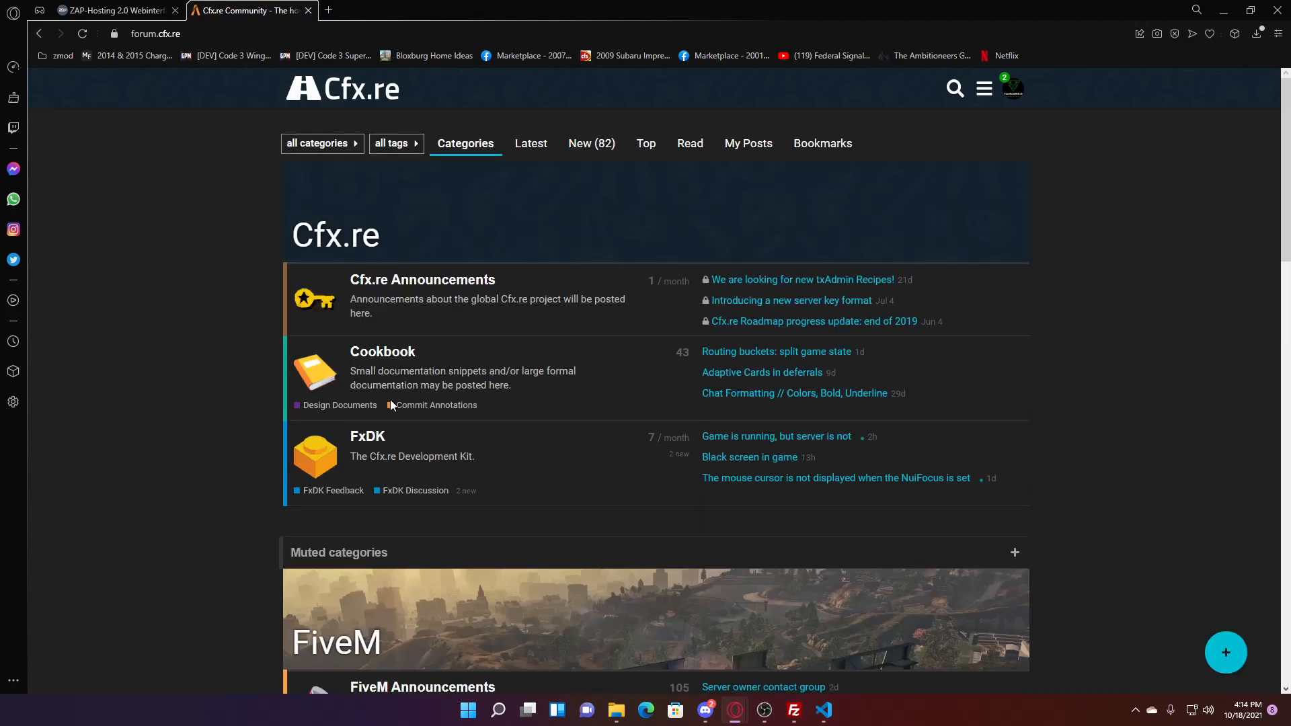
pyautogui.scroll(-6, 517, 353)
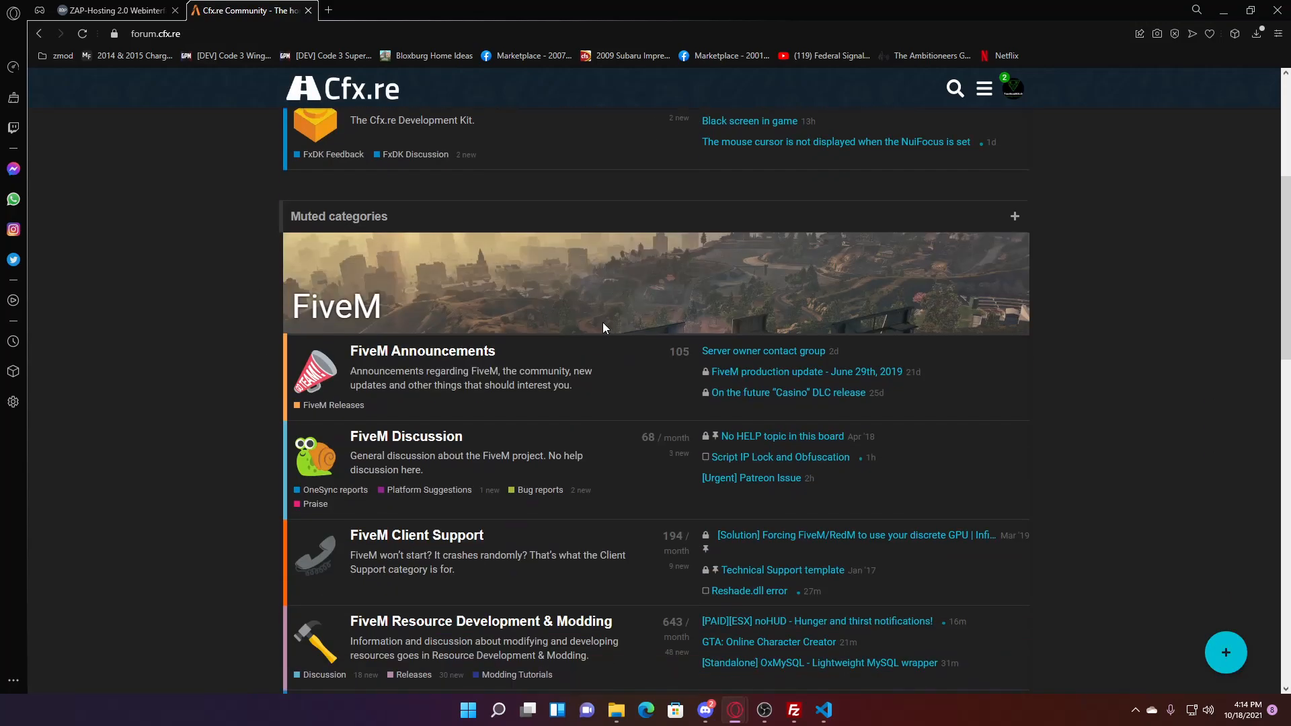
pyautogui.click(493, 486)
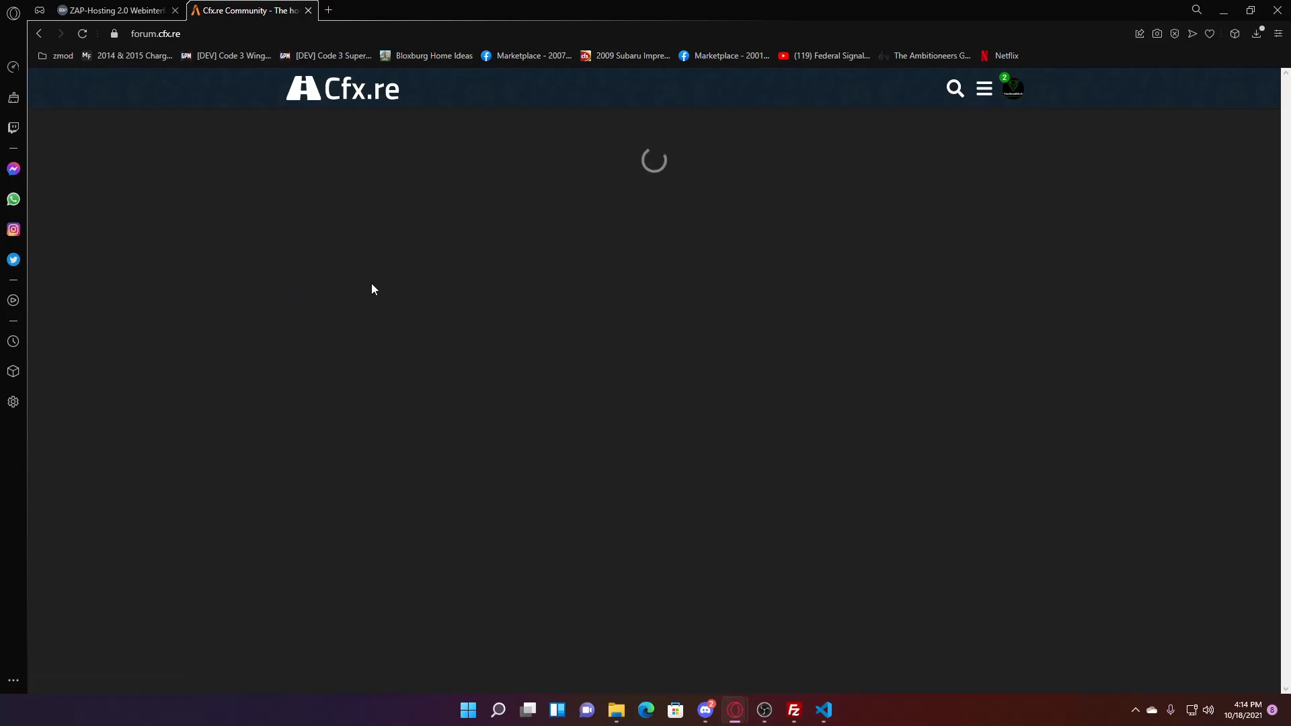
pyautogui.click(407, 337)
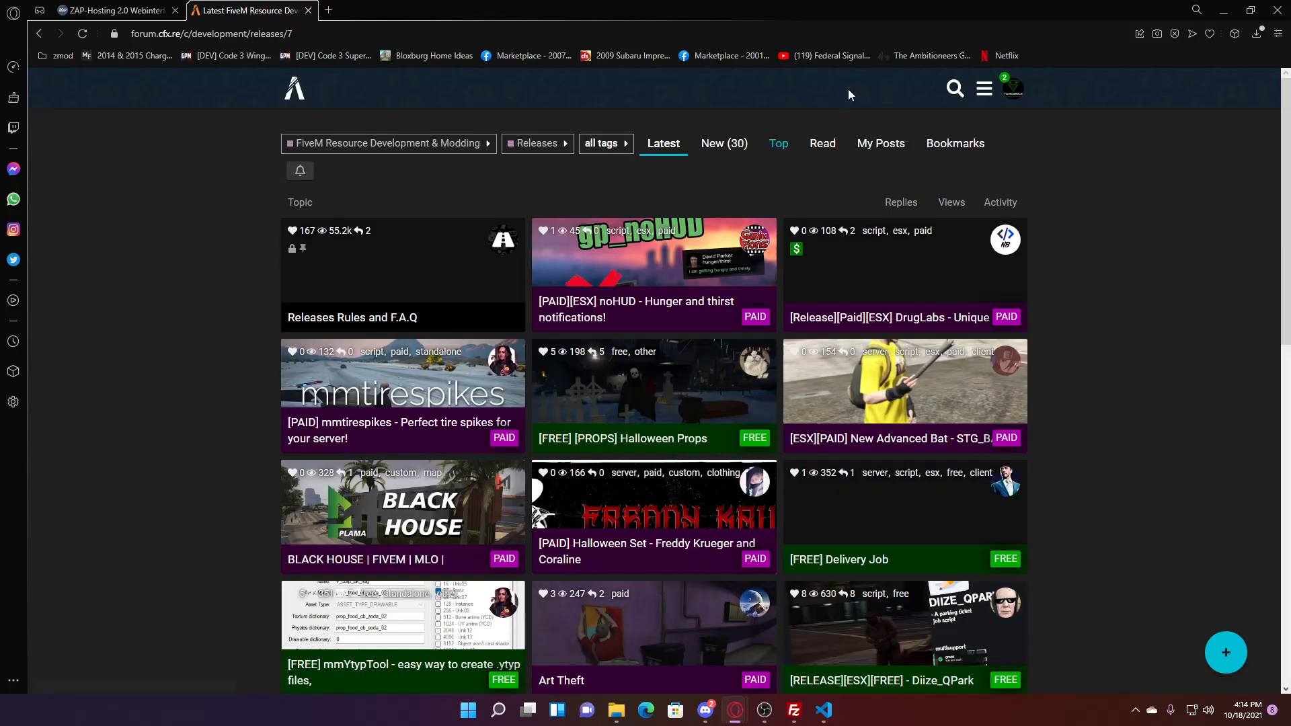
# - Search Releases for 'bcso' and open the [ELS] BCSO Mega Pack topic
pyautogui.click(956, 88)
pyautogui.write('bc')
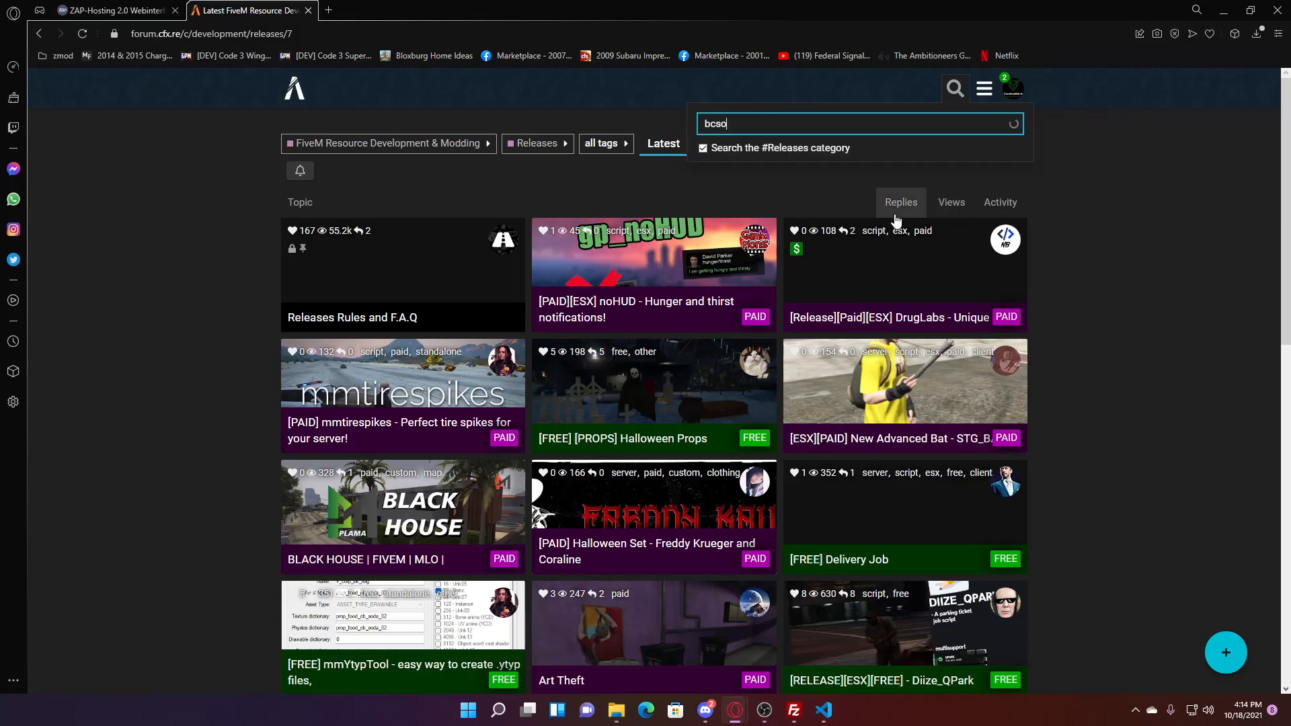
pyautogui.write('so')
pyautogui.press('Return')
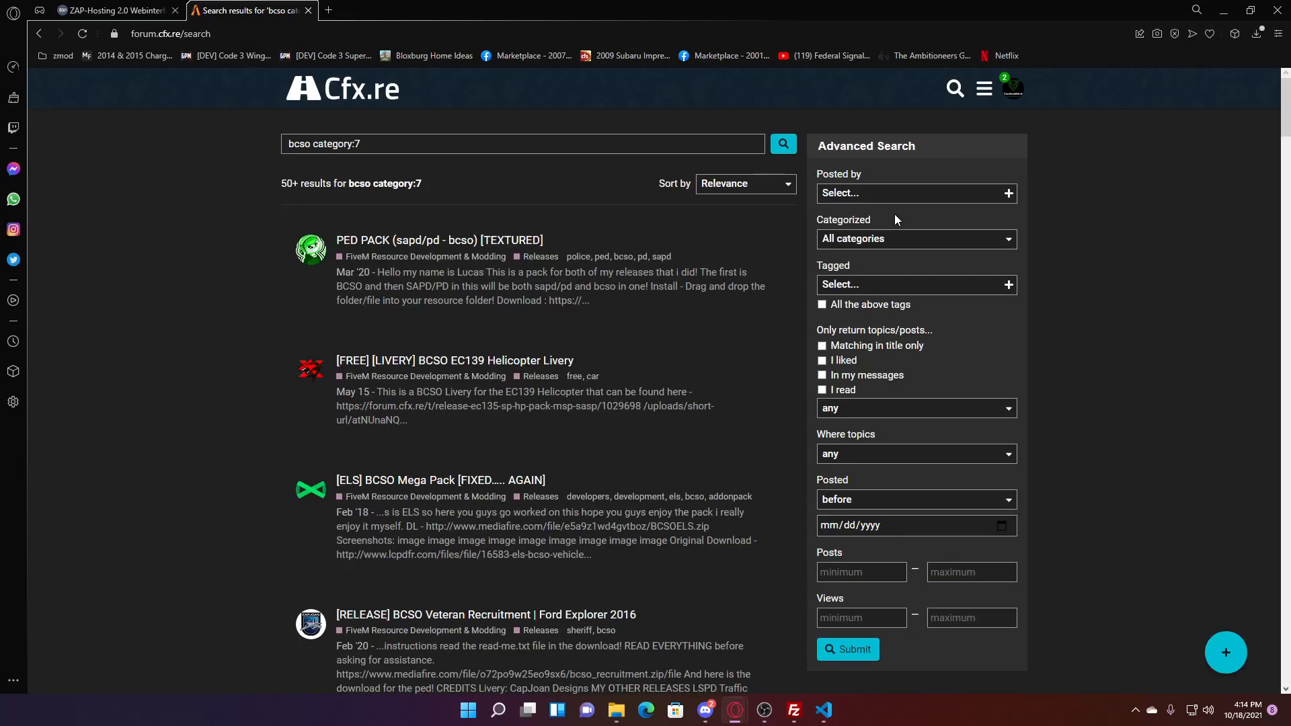
pyautogui.scroll(-2, 471, 432)
pyautogui.click(458, 348)
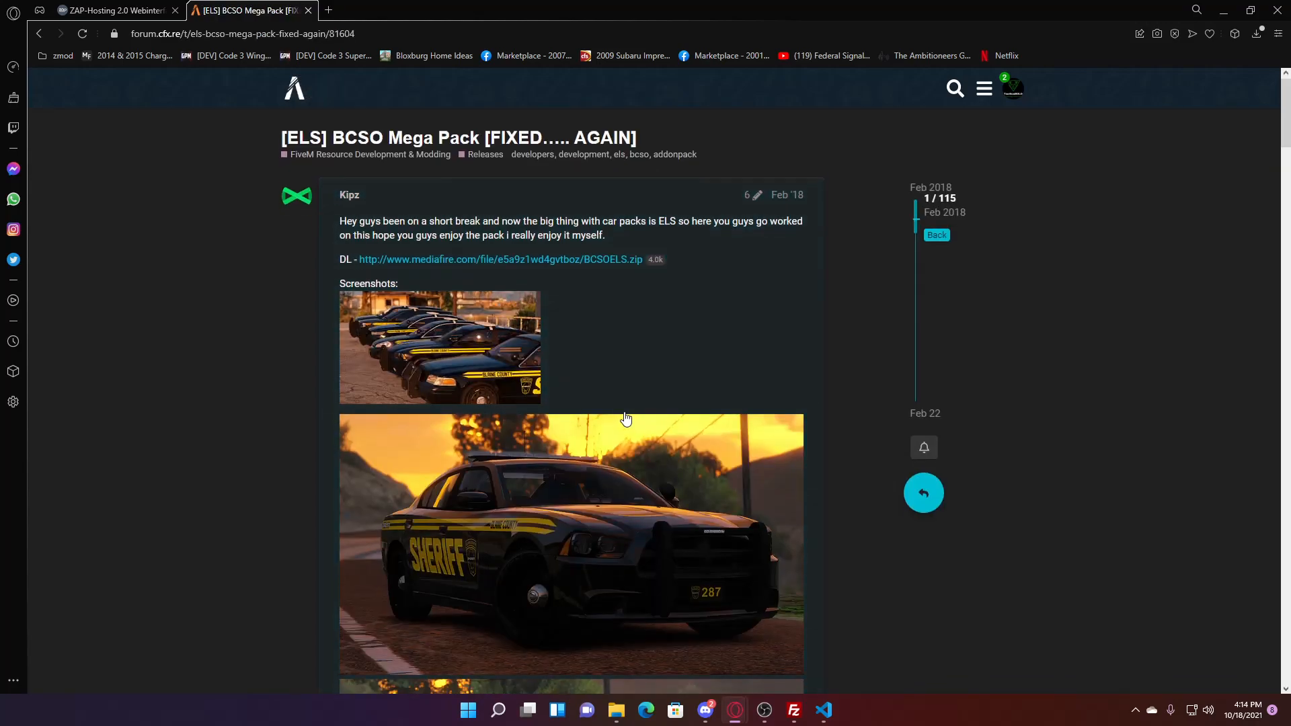
# - Start the BCSOELS.zip download from the topic's MediaFire link, then return to the topic
pyautogui.scroll(-15, 624, 415)
pyautogui.scroll(-15, 633, 422)
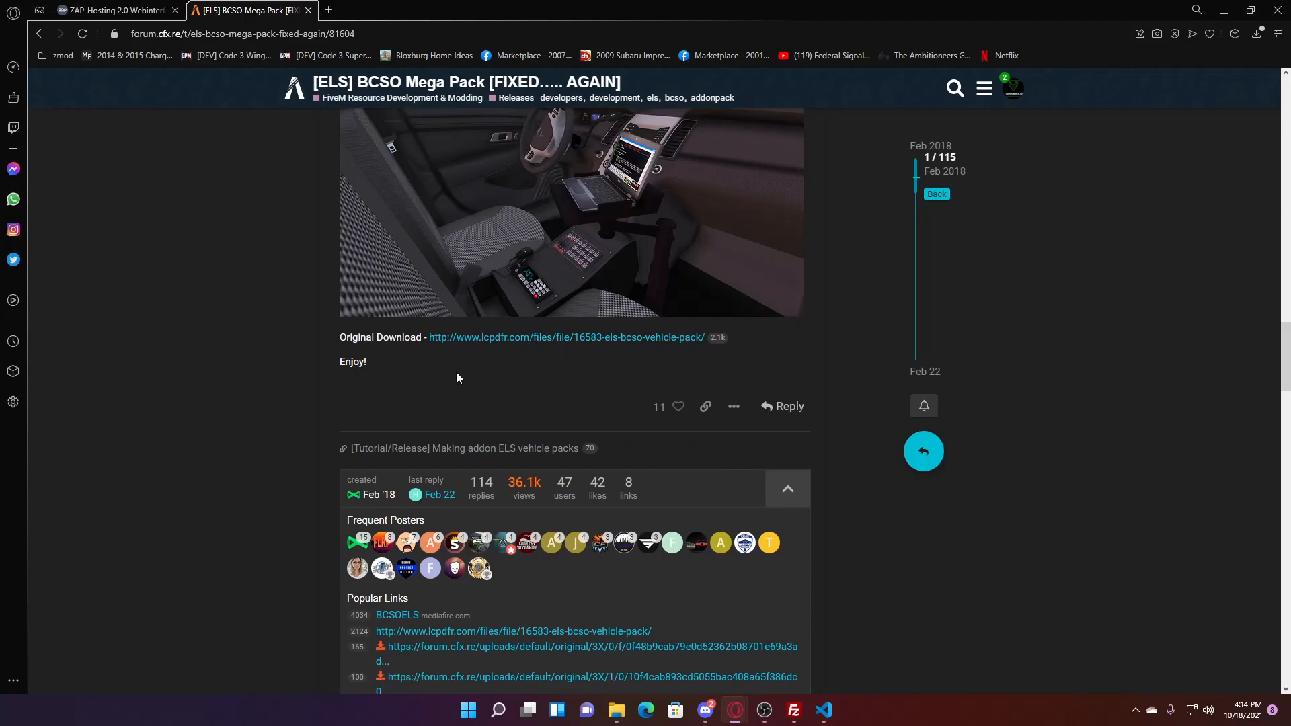
pyautogui.scroll(-5, 696, 470)
pyautogui.scroll(15, 696, 471)
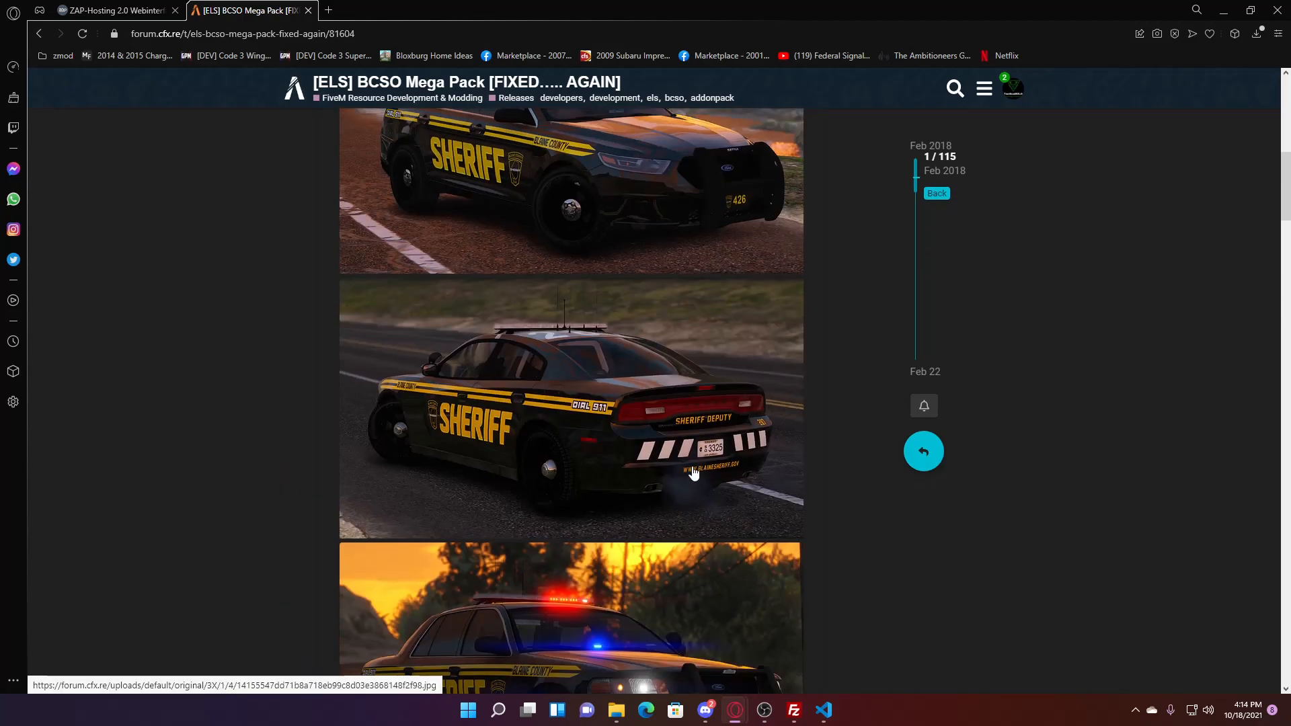
pyautogui.scroll(10, 694, 473)
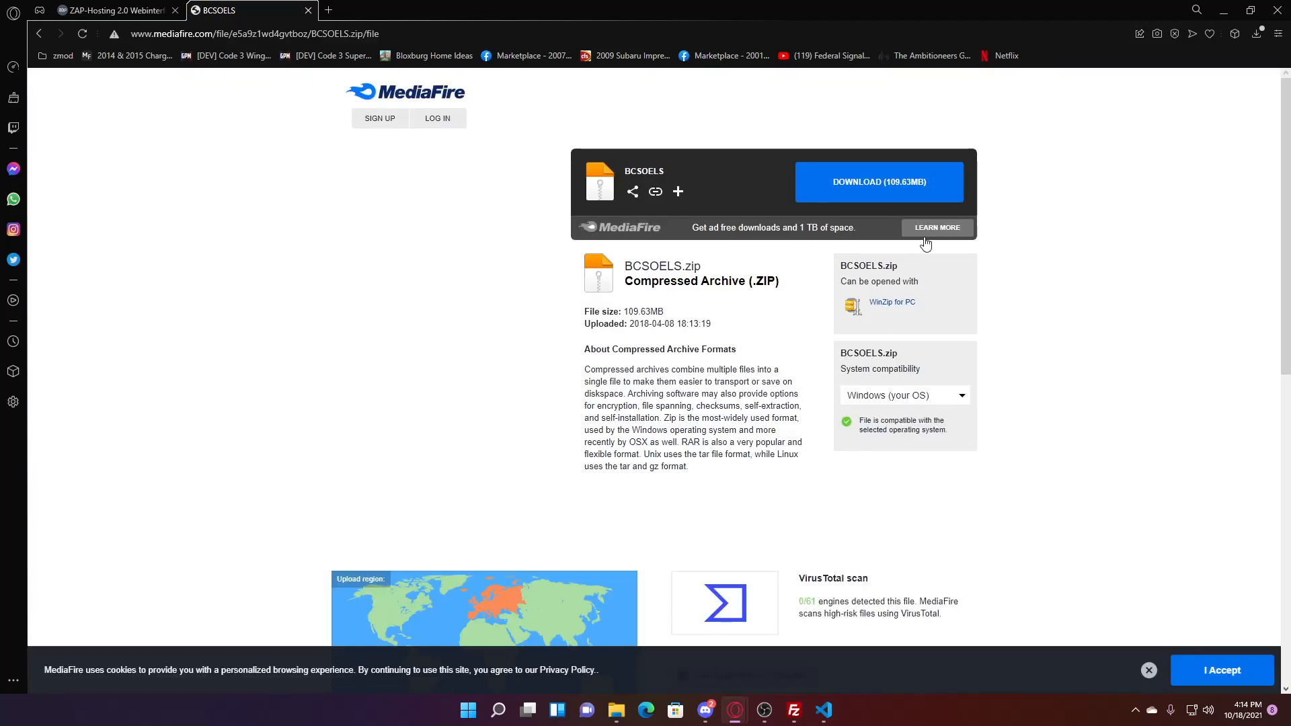
pyautogui.click(879, 191)
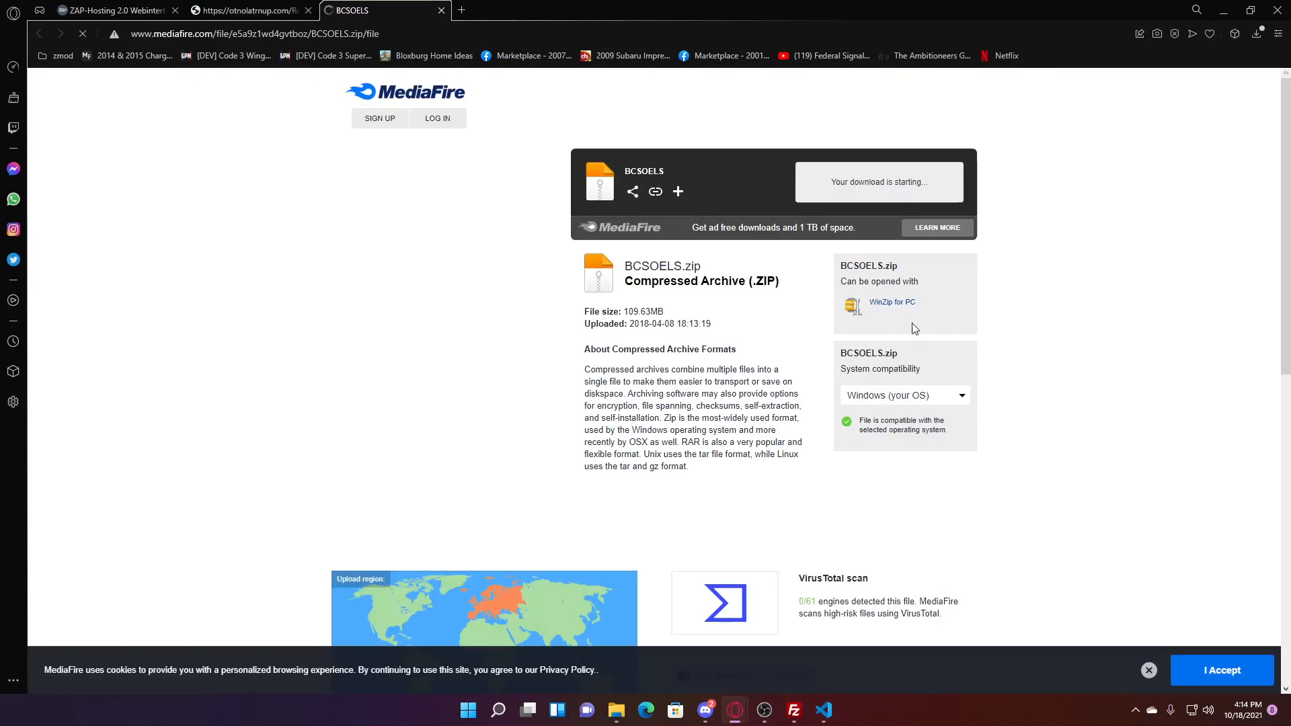
pyautogui.click(441, 11)
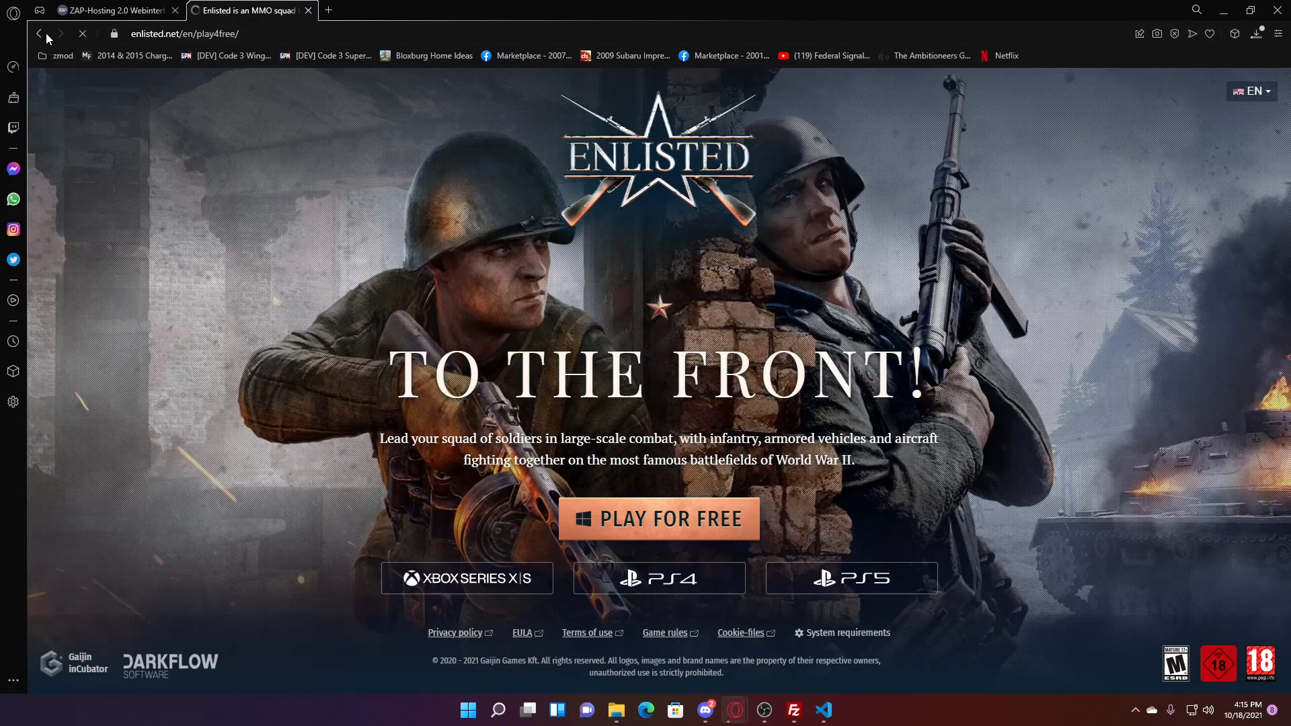
pyautogui.click(44, 34)
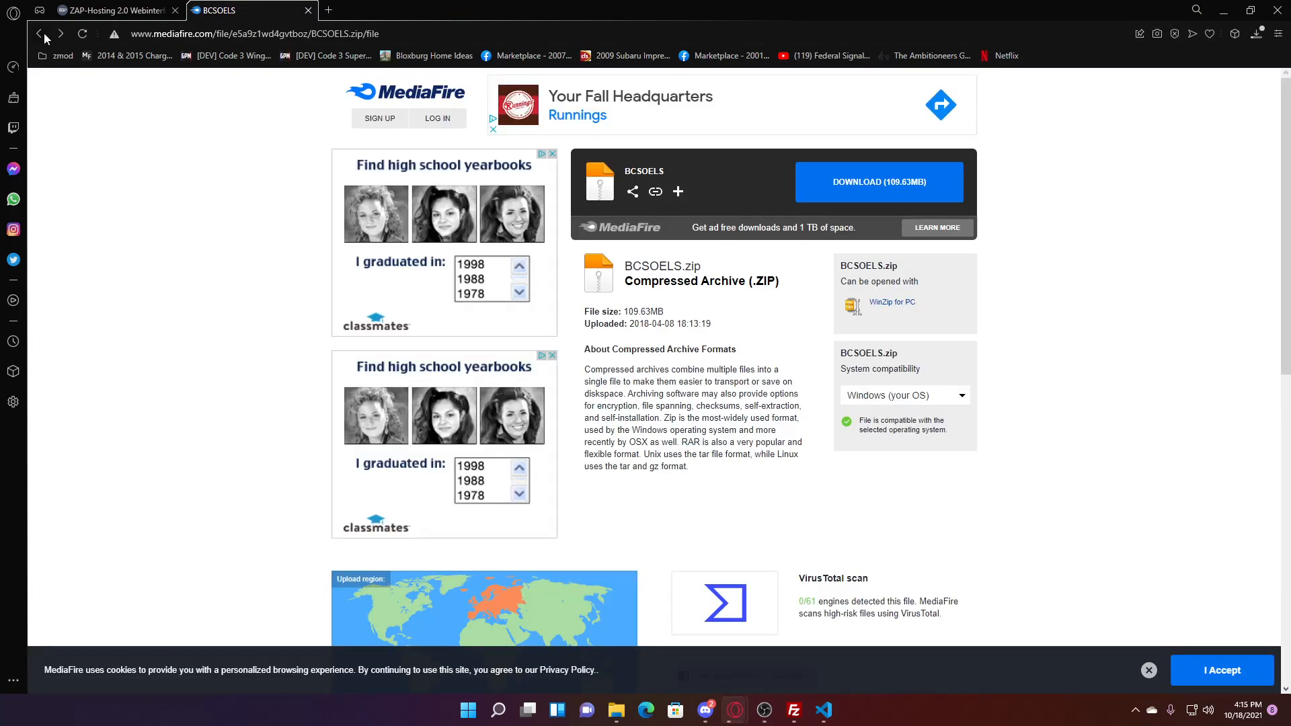
pyautogui.click(40, 33)
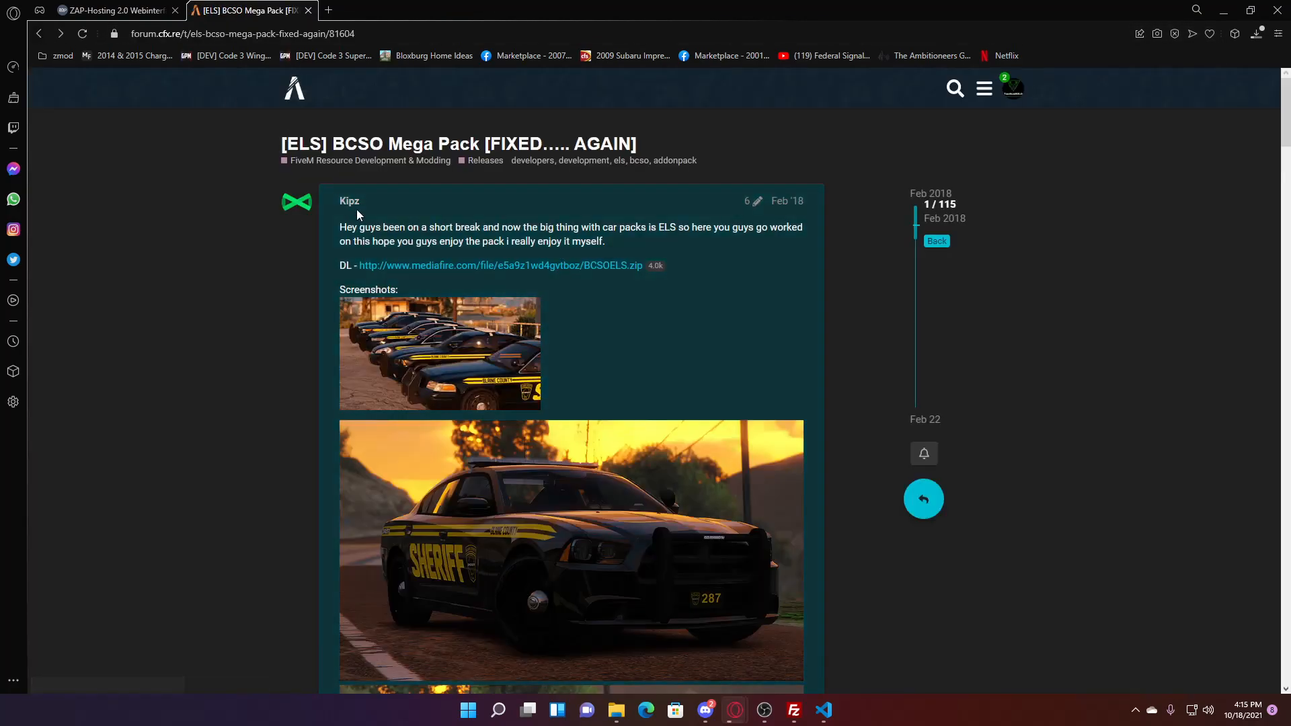
# - Search the forum for 'luxart' and open the ELS Clicks release thread in a new tab
pyautogui.click(38, 35)
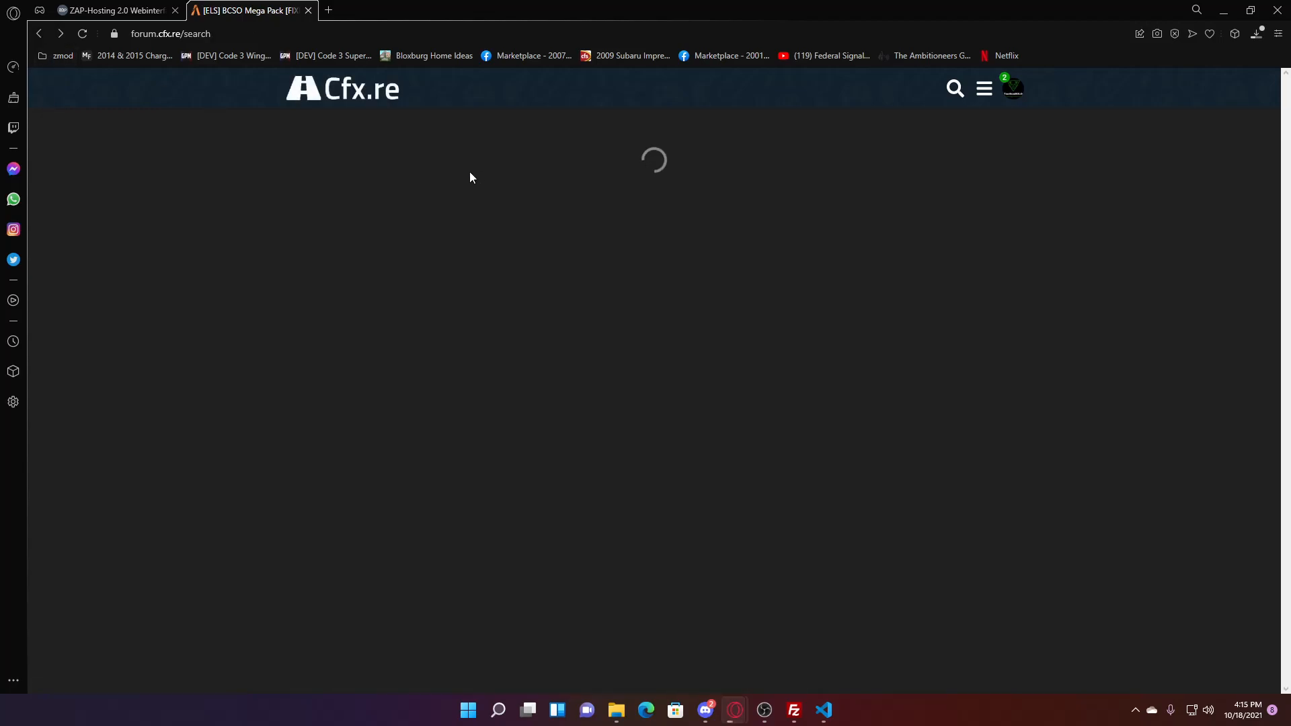
pyautogui.moveTo(313, 145); pyautogui.dragTo(260, 151)
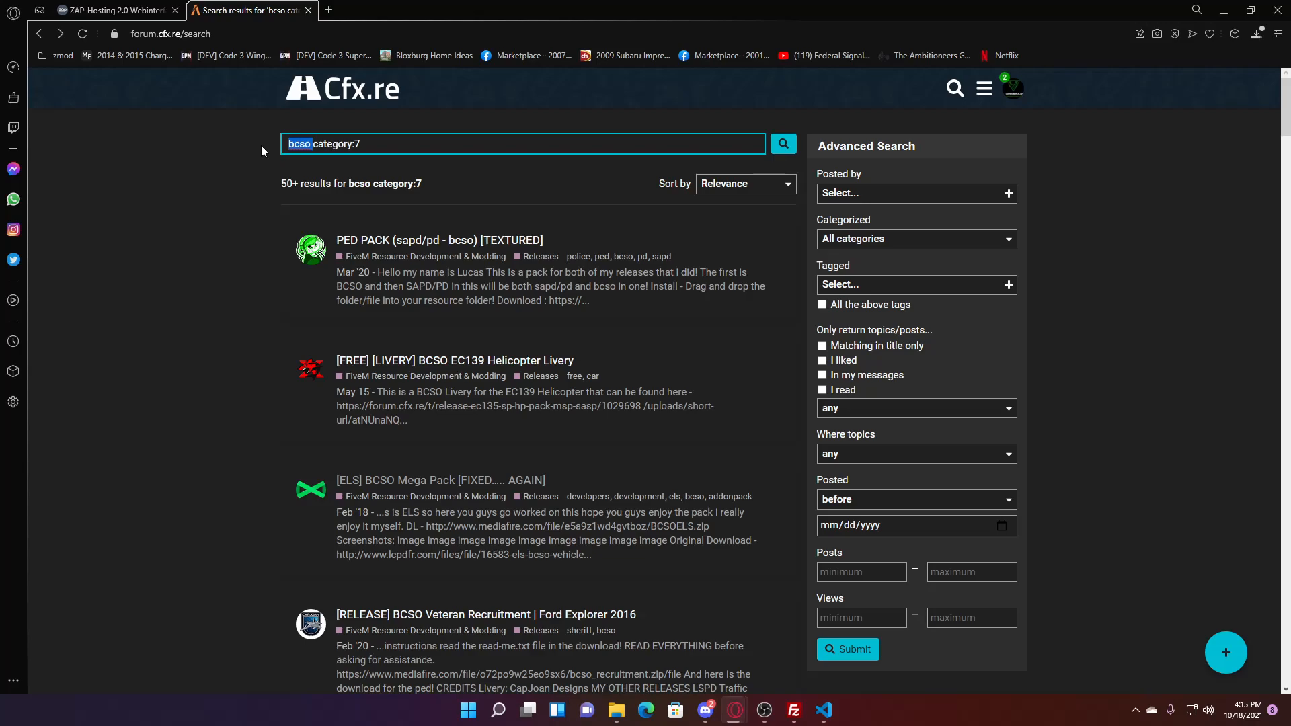
pyautogui.write('luxart')
pyautogui.press('Return')
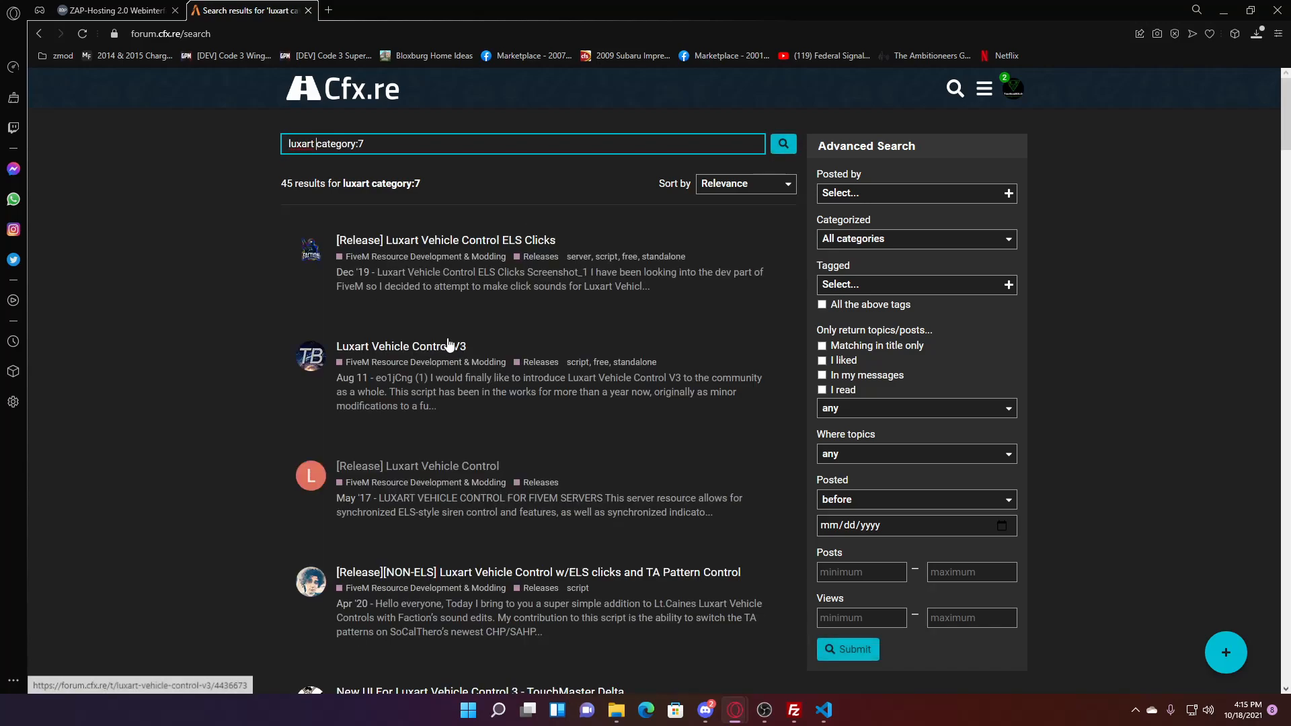
pyautogui.rightClick(505, 245)
pyautogui.click(555, 256)
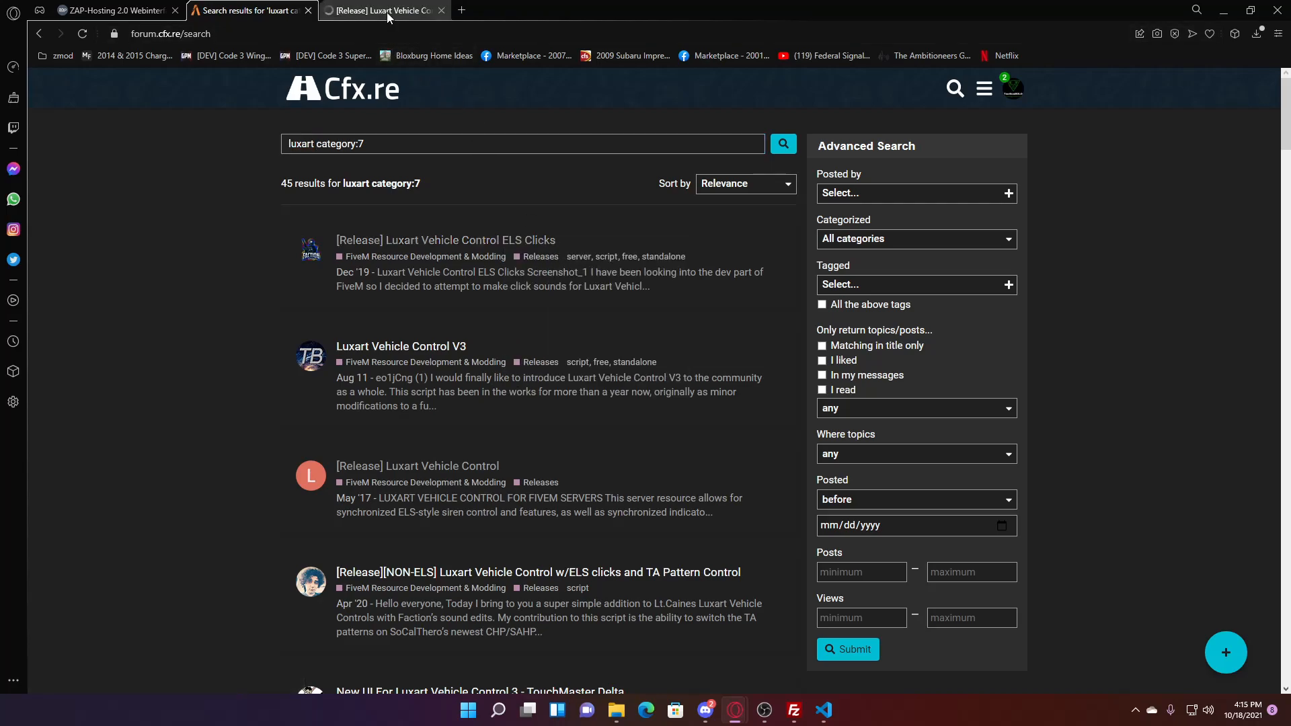
pyautogui.click(386, 12)
# - Open the thread's 3.0 download link, the GitHub repository, in a new tab
pyautogui.scroll(-5, 717, 421)
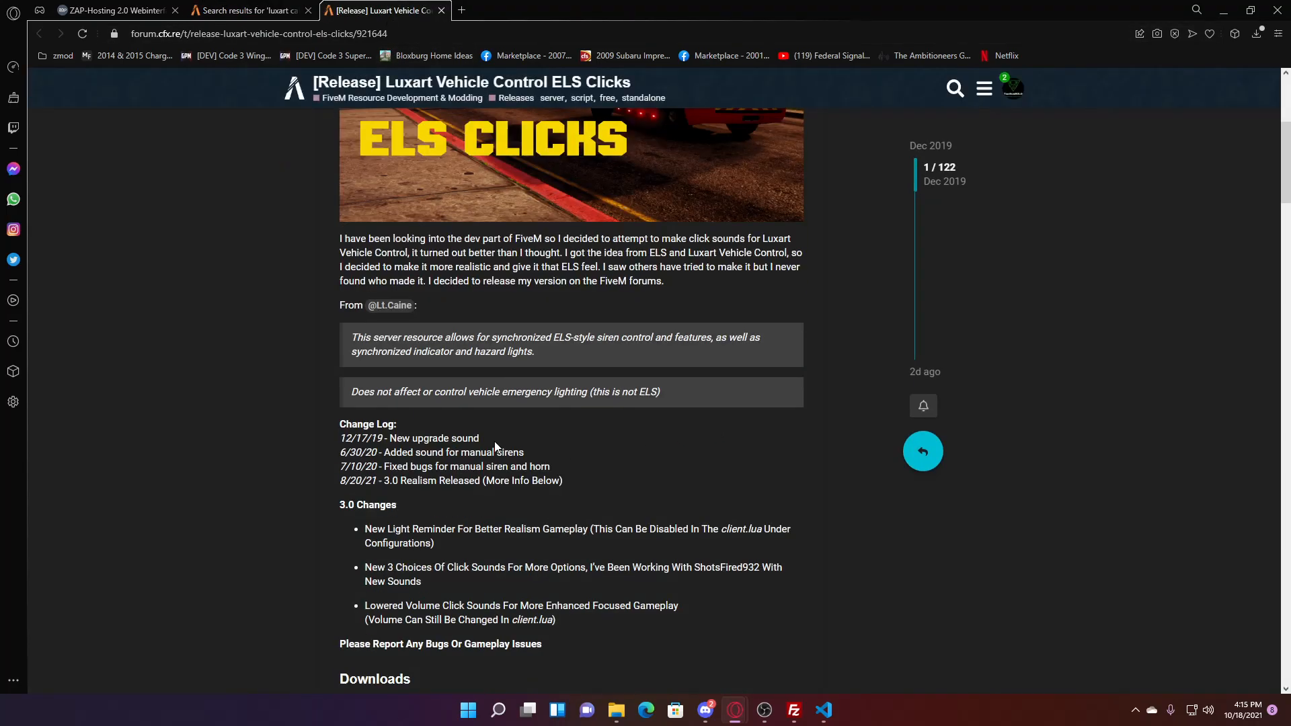
pyautogui.scroll(-4, 430, 304)
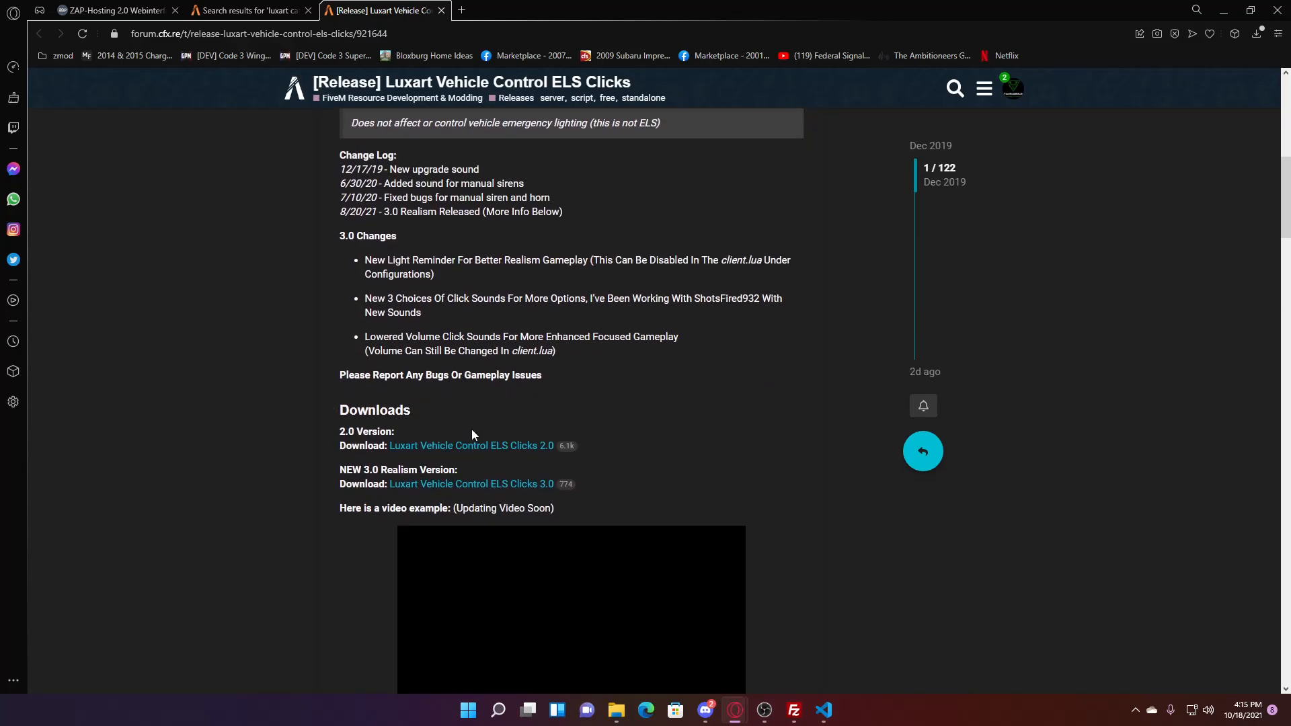
pyautogui.rightClick(458, 486)
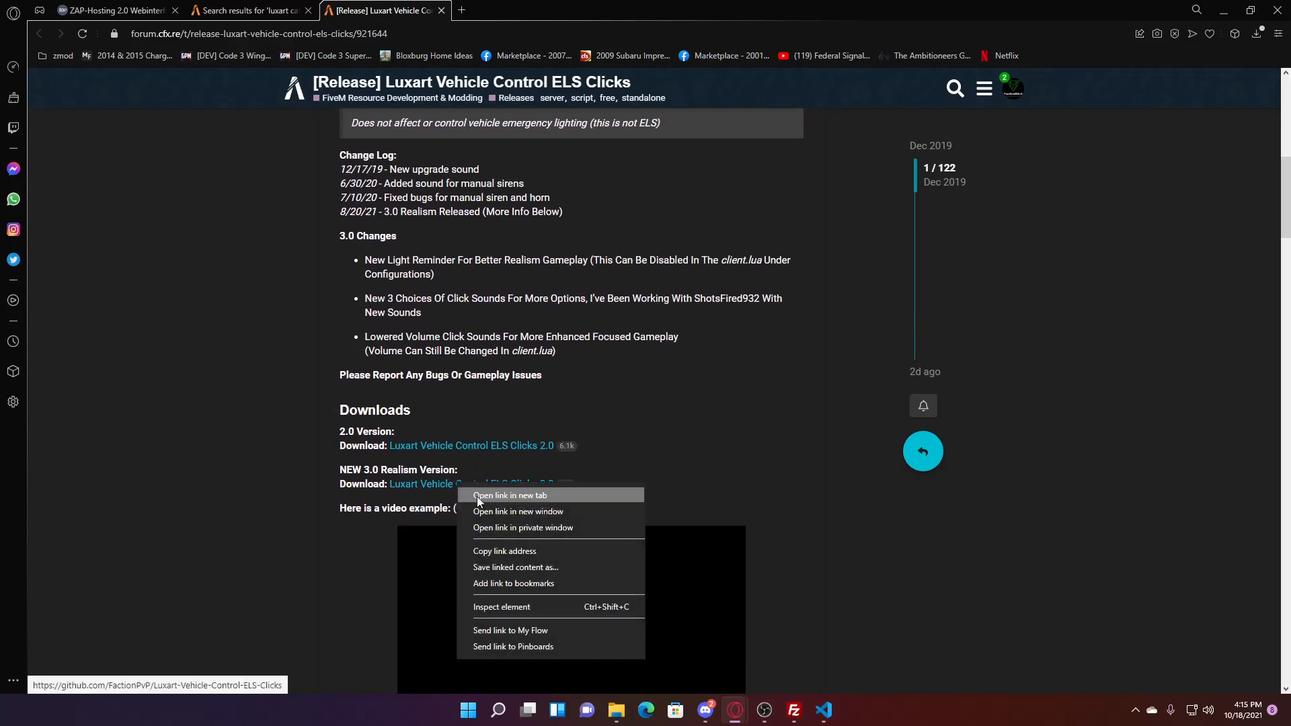
pyautogui.click(539, 495)
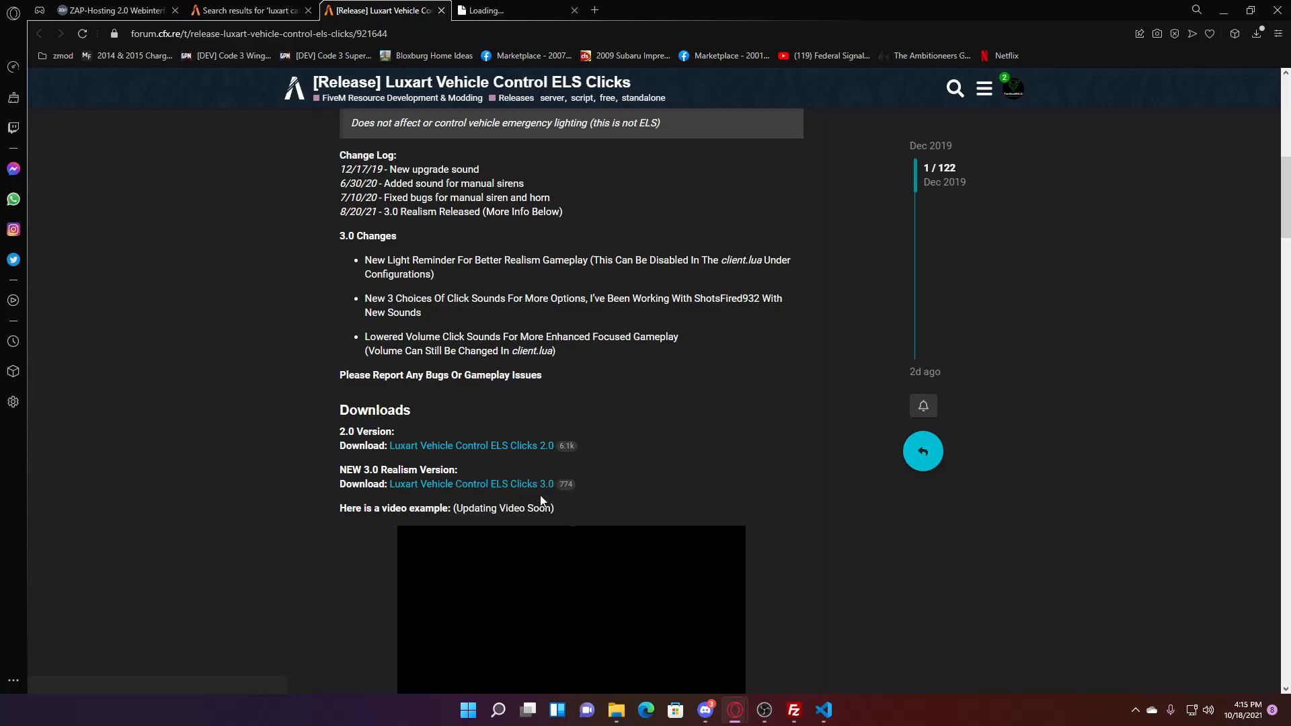
pyautogui.click(500, 14)
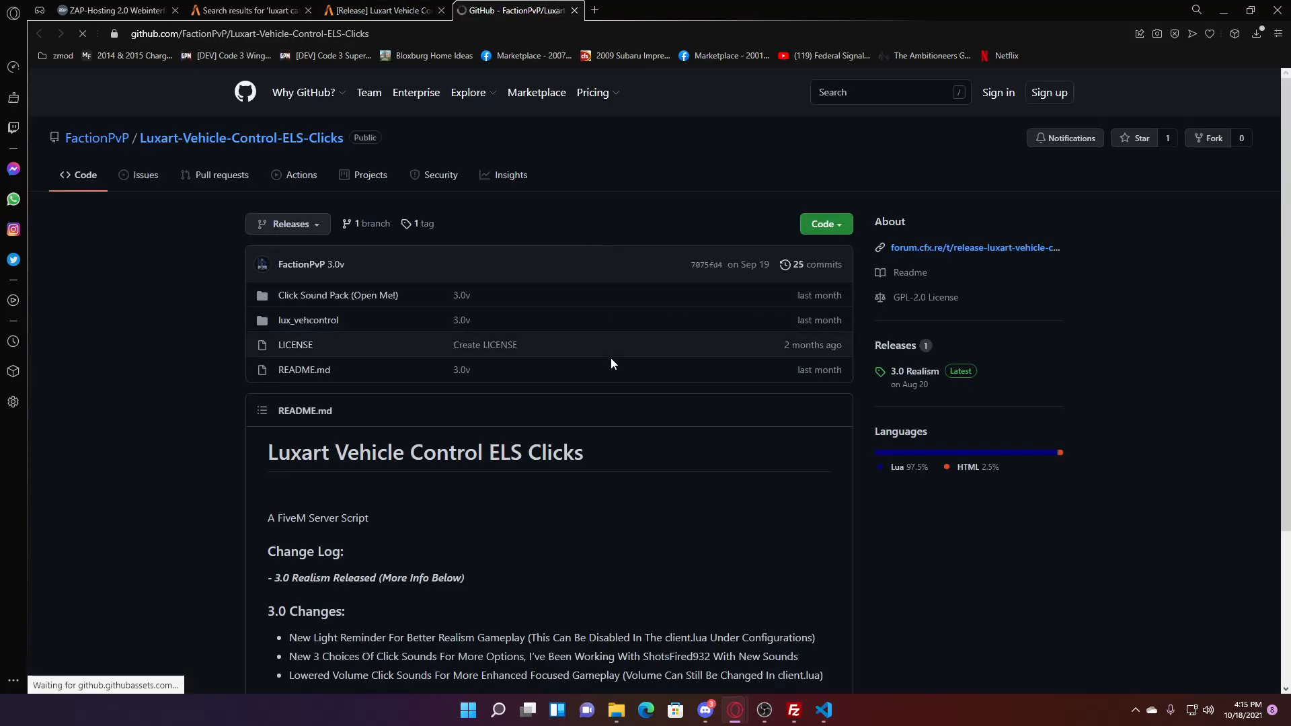
# - Download the Luxart-Vehicle-Control-ELS-Clicks repository as a ZIP, then show BCSOELS.zip in its folder
pyautogui.scroll(-4, 592, 386)
pyautogui.scroll(-8, 608, 386)
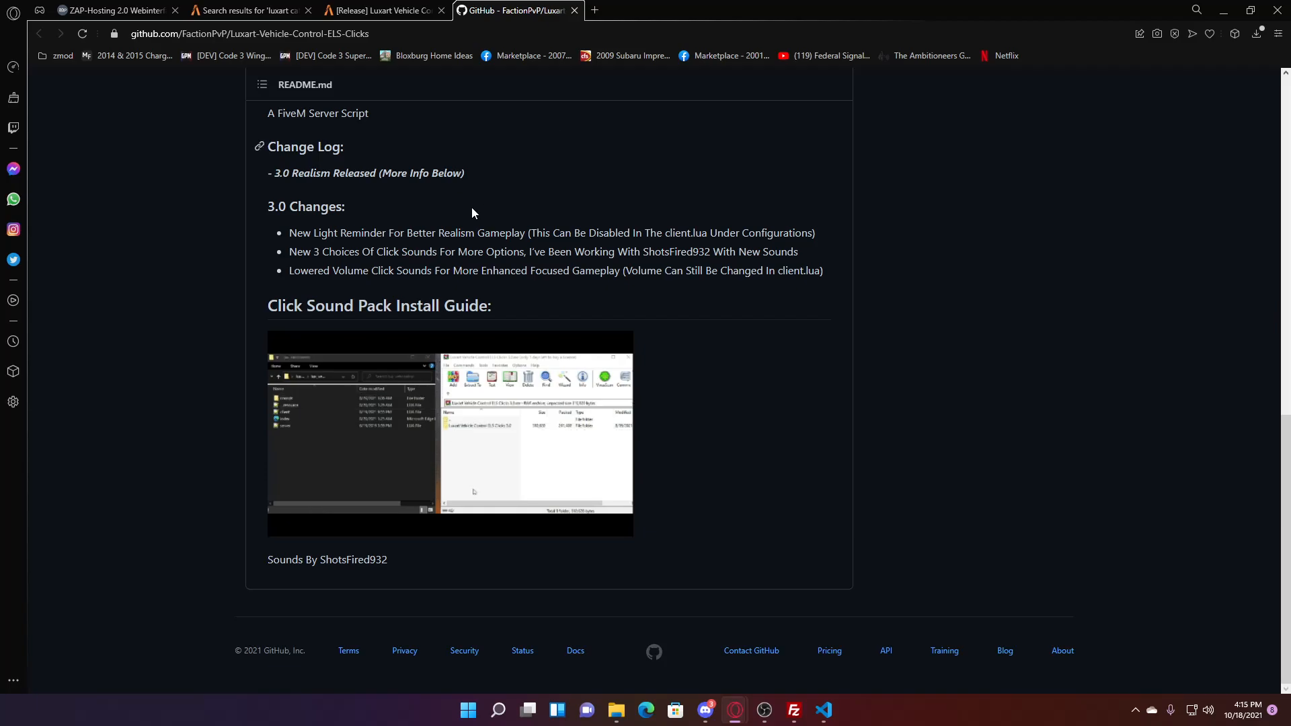
pyautogui.scroll(15, 482, 250)
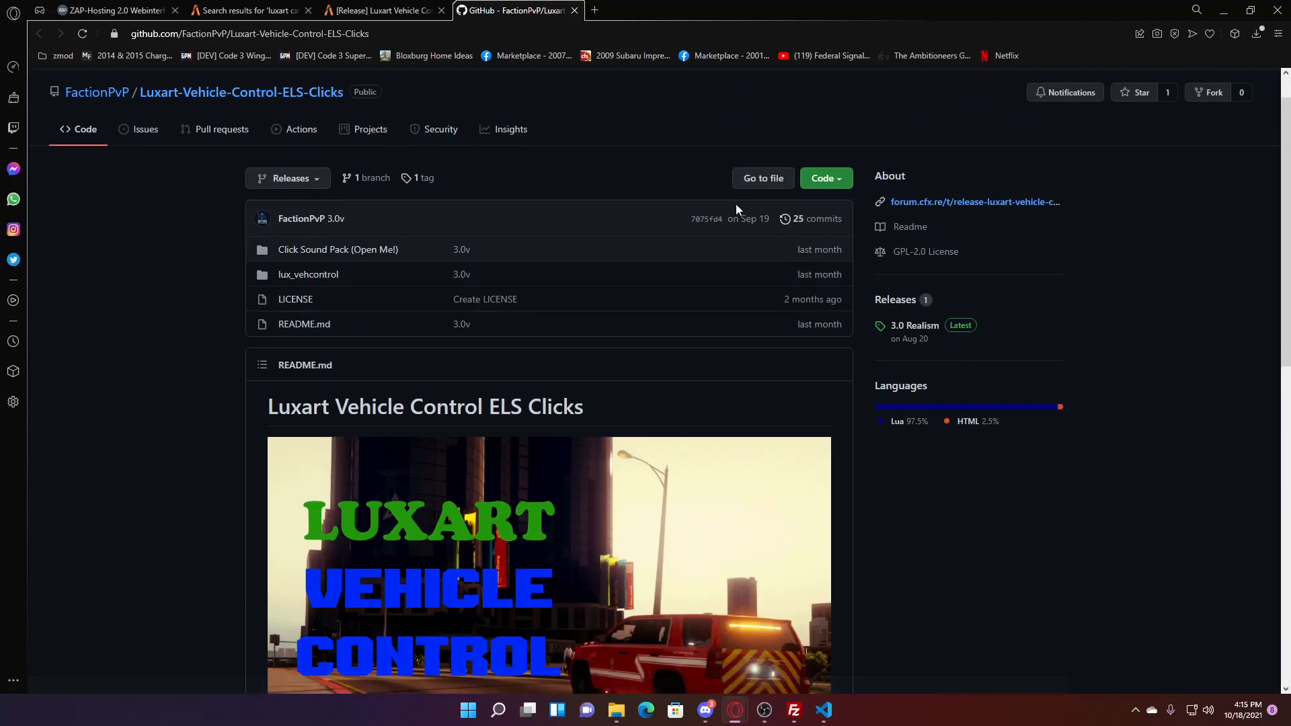
pyautogui.click(825, 179)
pyautogui.click(669, 347)
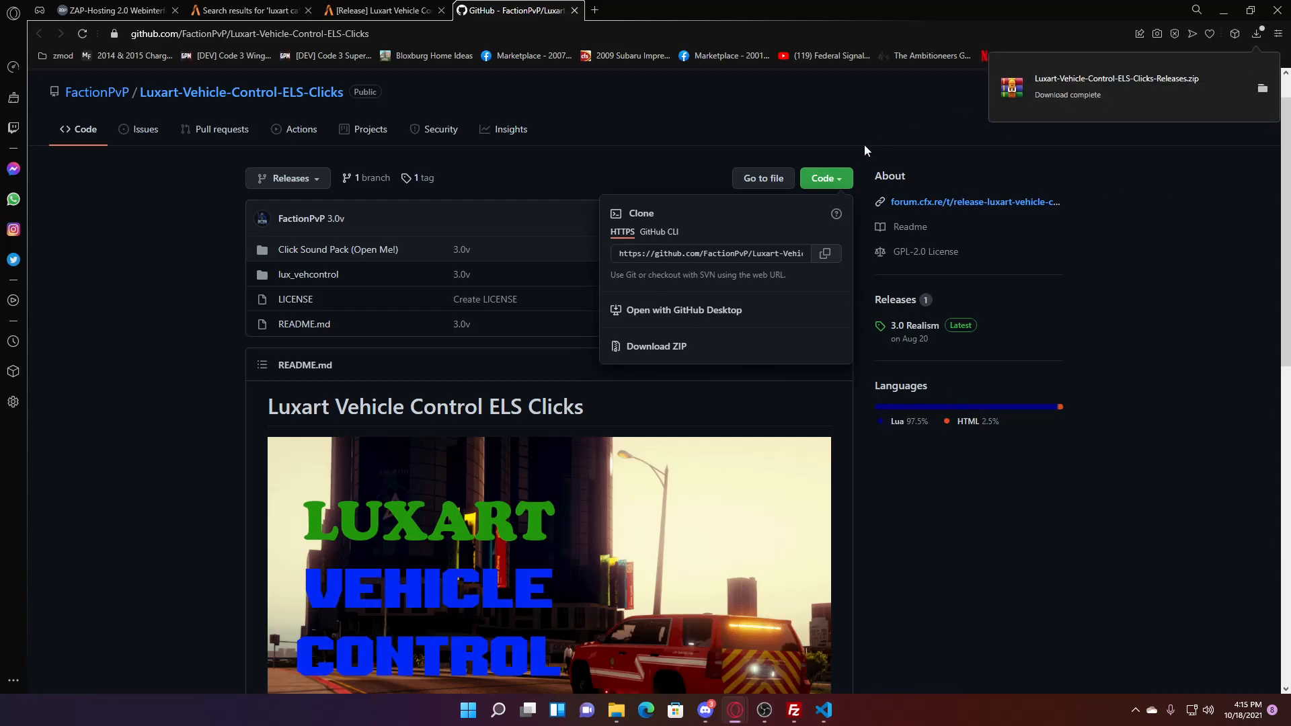
pyautogui.click(1256, 33)
pyautogui.click(1270, 169)
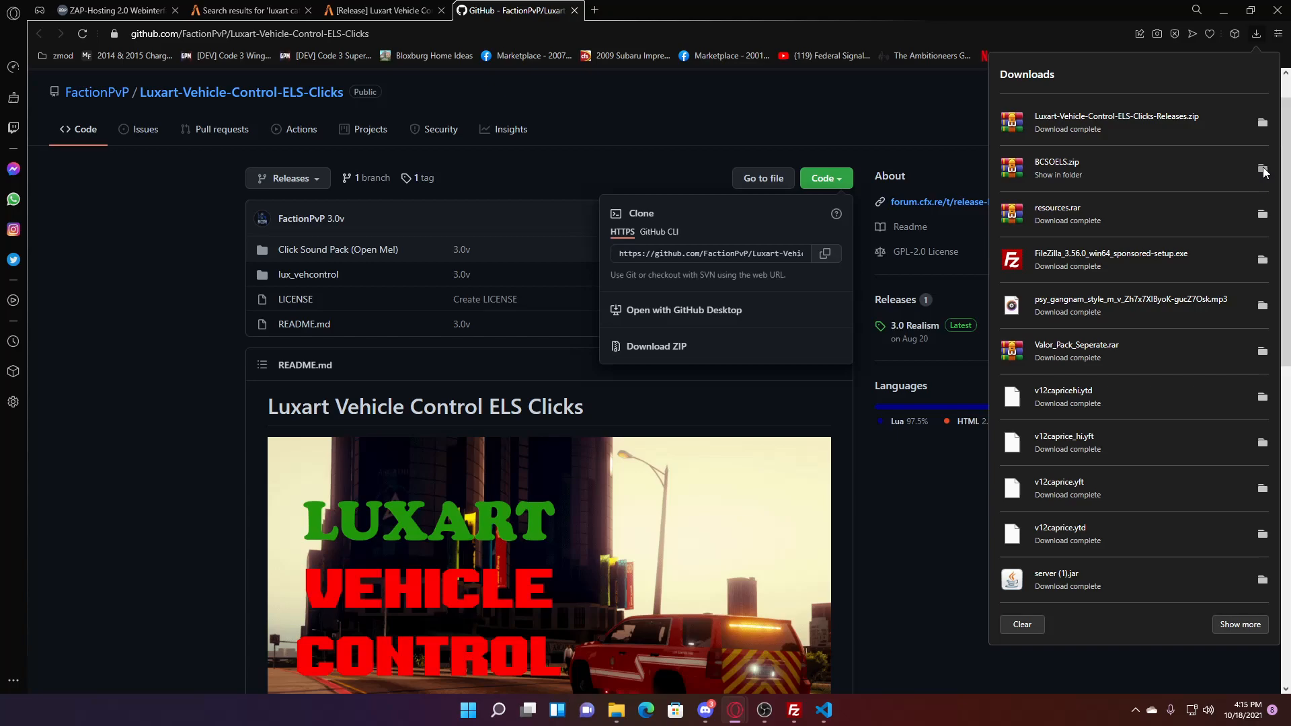
# - Extract BCSOELS.zip into a BCSOELS folder and look through its ELS and Resource contents
pyautogui.rightClick(293, 164)
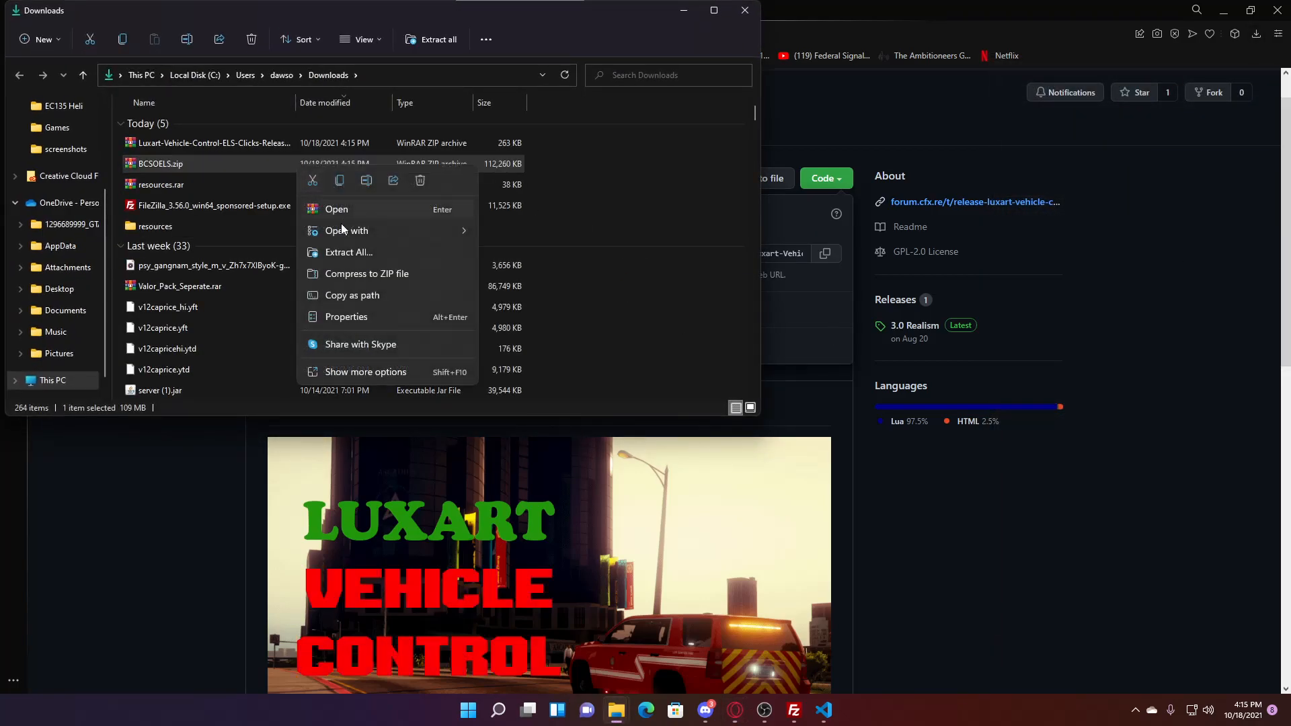
pyautogui.click(378, 257)
pyautogui.click(768, 483)
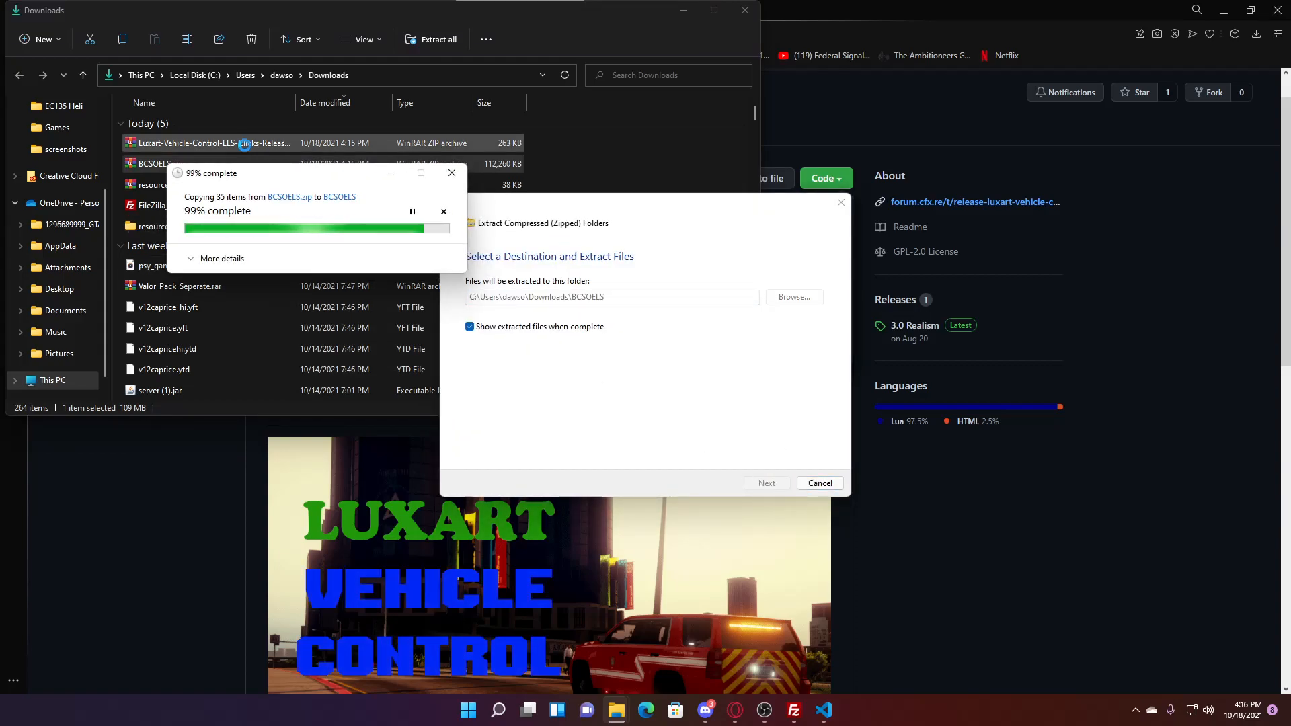
pyautogui.doubleClick(228, 144)
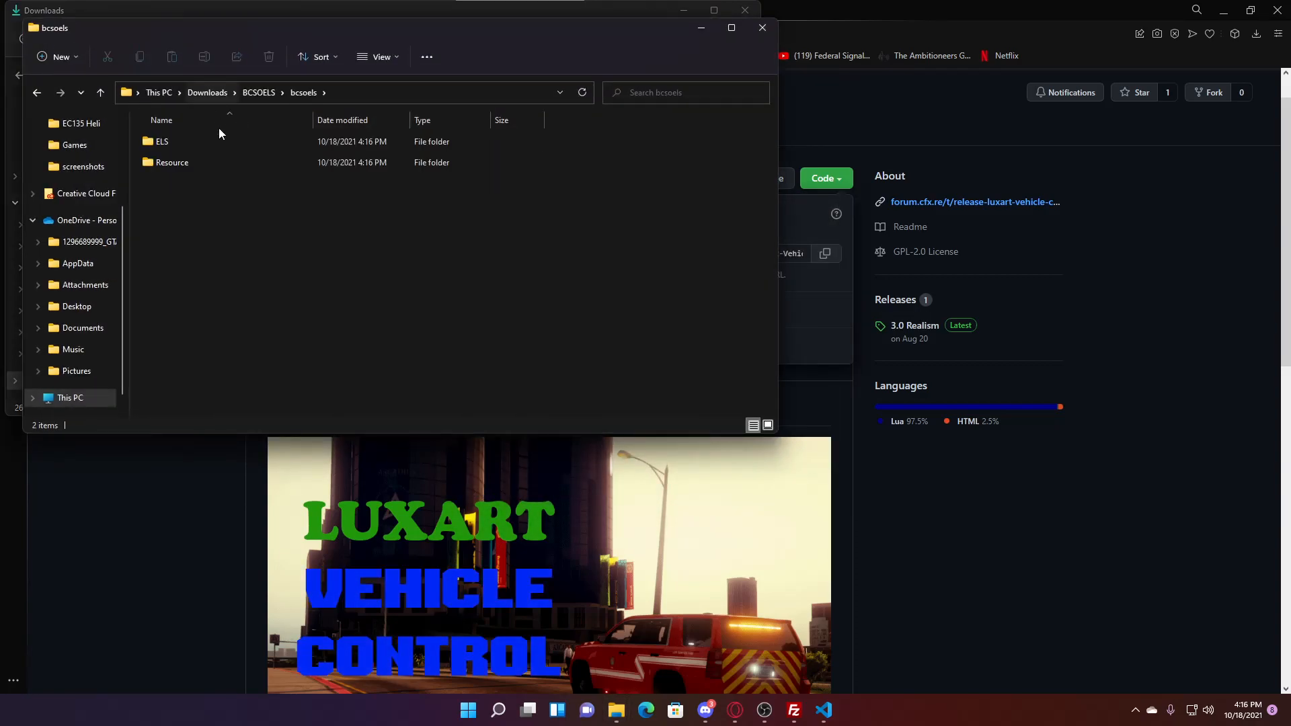
pyautogui.doubleClick(236, 144)
pyautogui.click(309, 94)
pyautogui.click(288, 165)
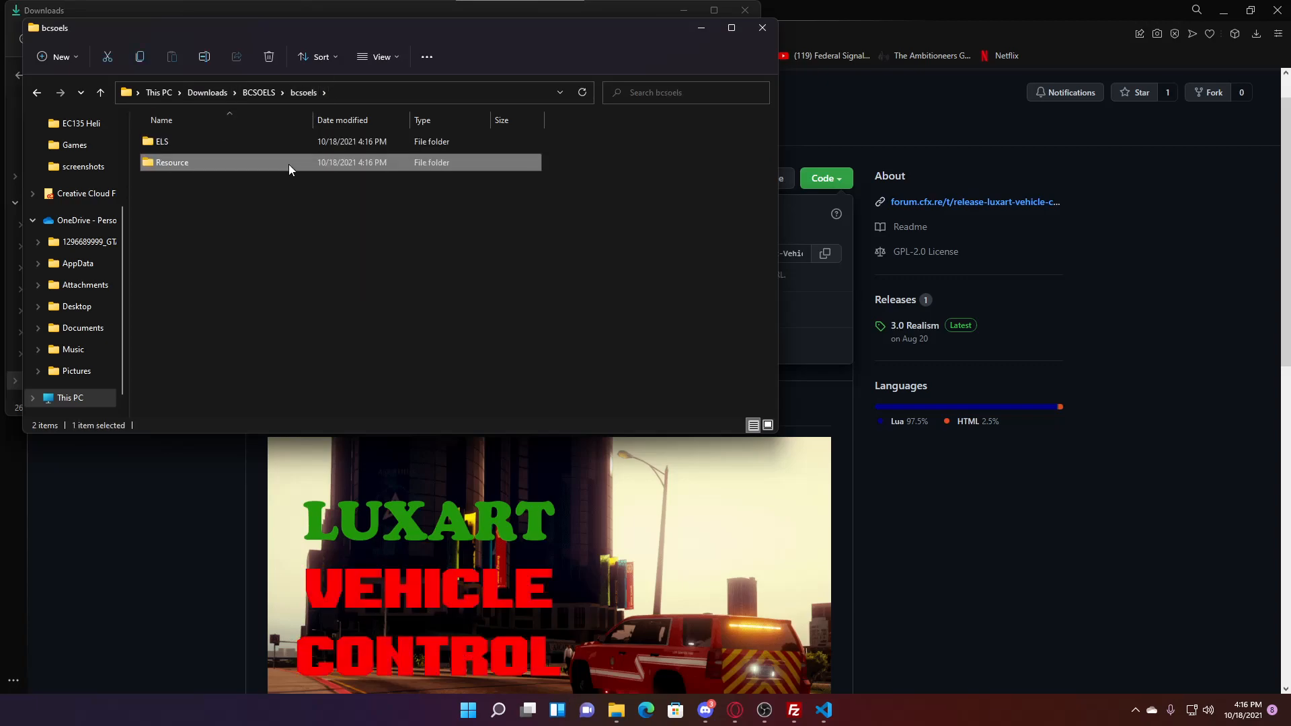
# - Close the bcsoels window and delete BCSOELS.zip from Downloads
pyautogui.moveTo(337, 29); pyautogui.dragTo(547, 262)
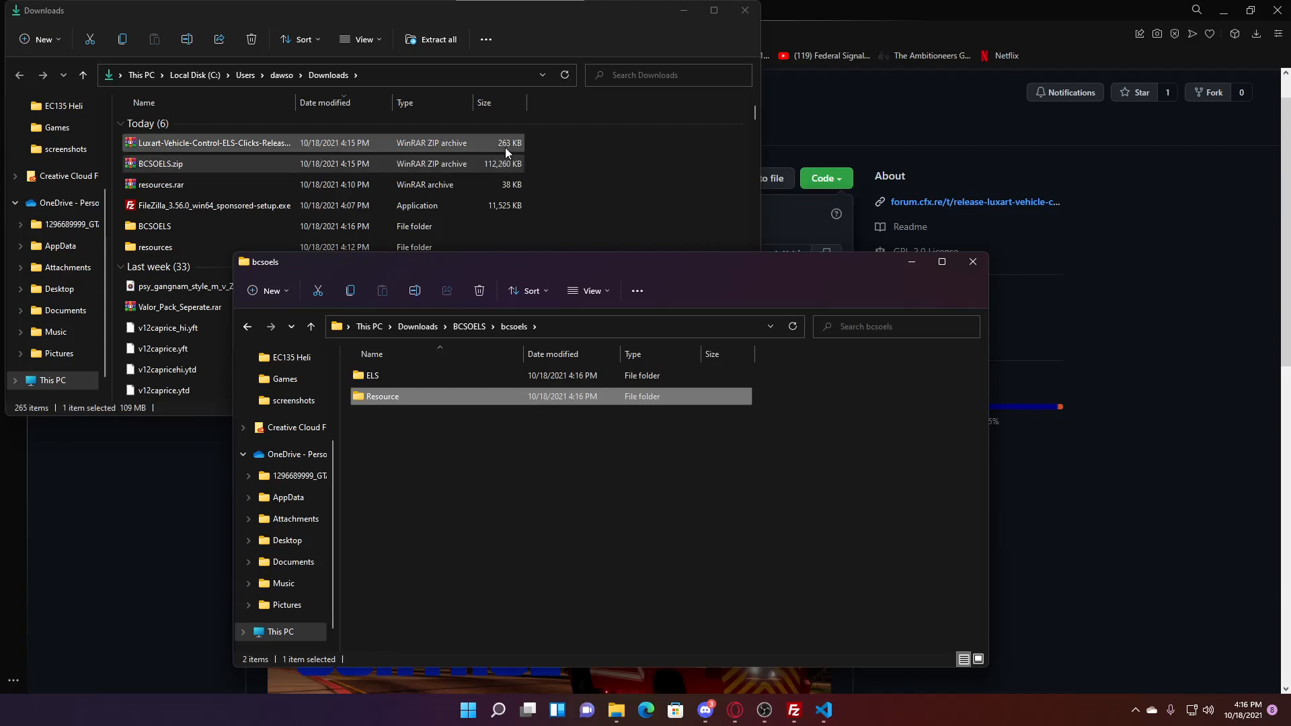
pyautogui.click(605, 200)
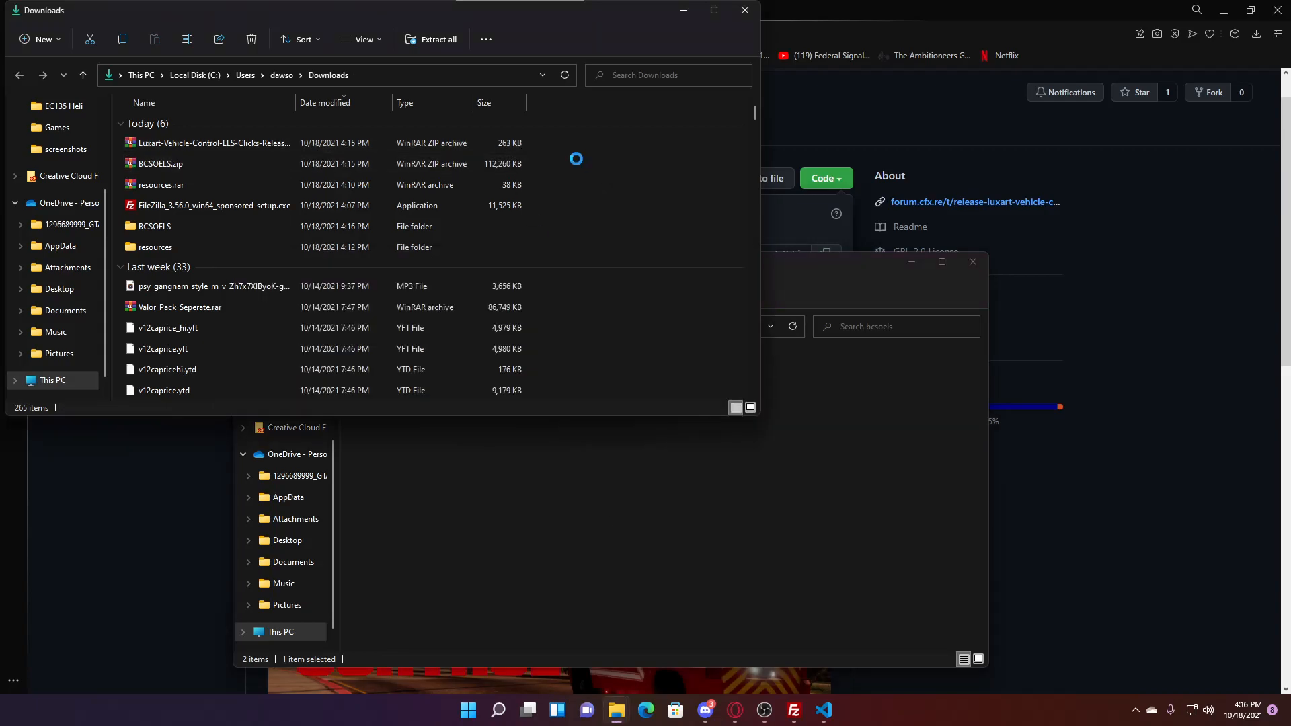
pyautogui.click(478, 144)
pyautogui.click(808, 547)
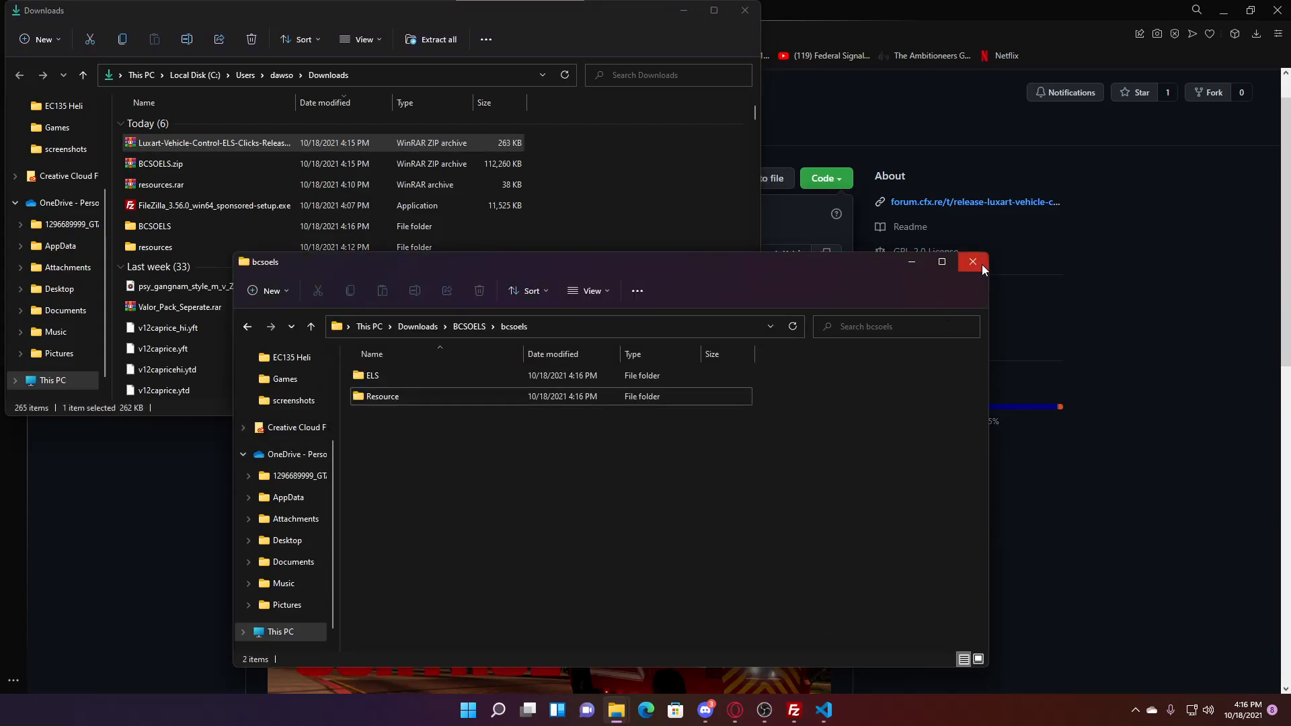
pyautogui.click(975, 262)
pyautogui.click(433, 165)
pyautogui.rightClick(433, 164)
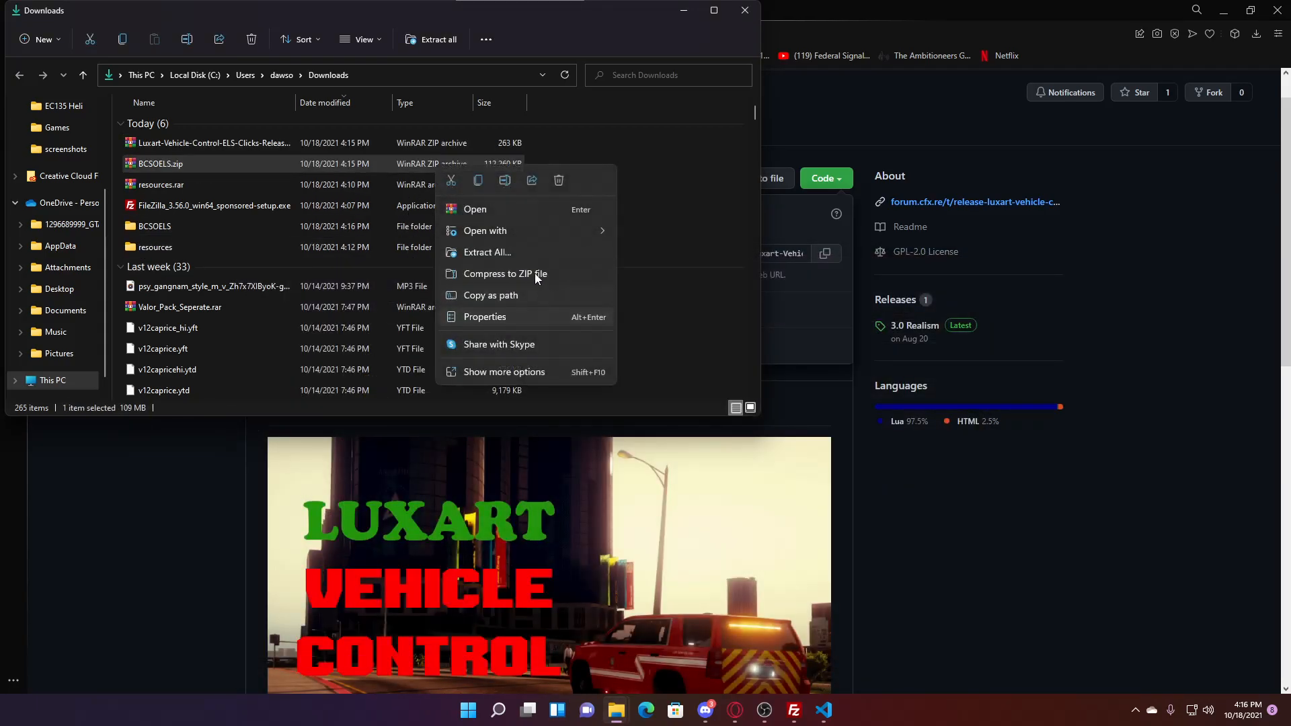
pyautogui.click(554, 179)
pyautogui.press('Delete')
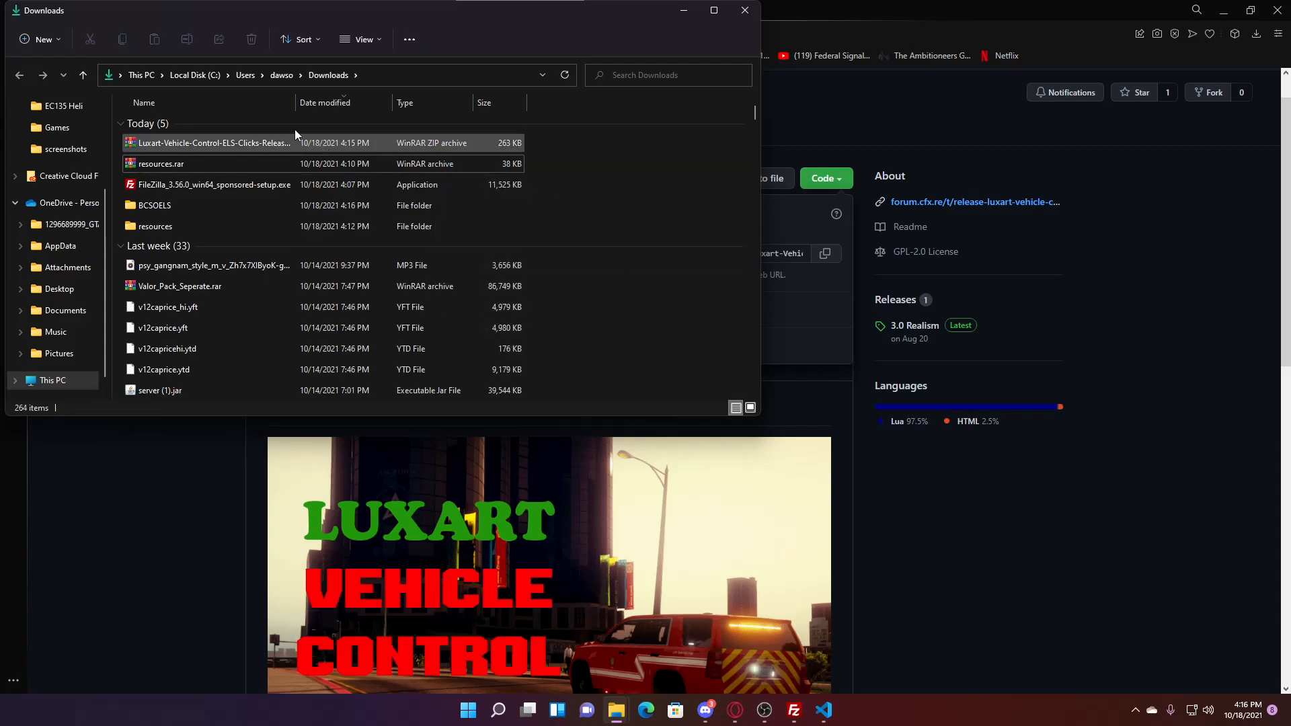
# - Extract the Luxart ZIP, browse to lux_vehcontrol, and put its folder name in edit mode
pyautogui.rightClick(296, 142)
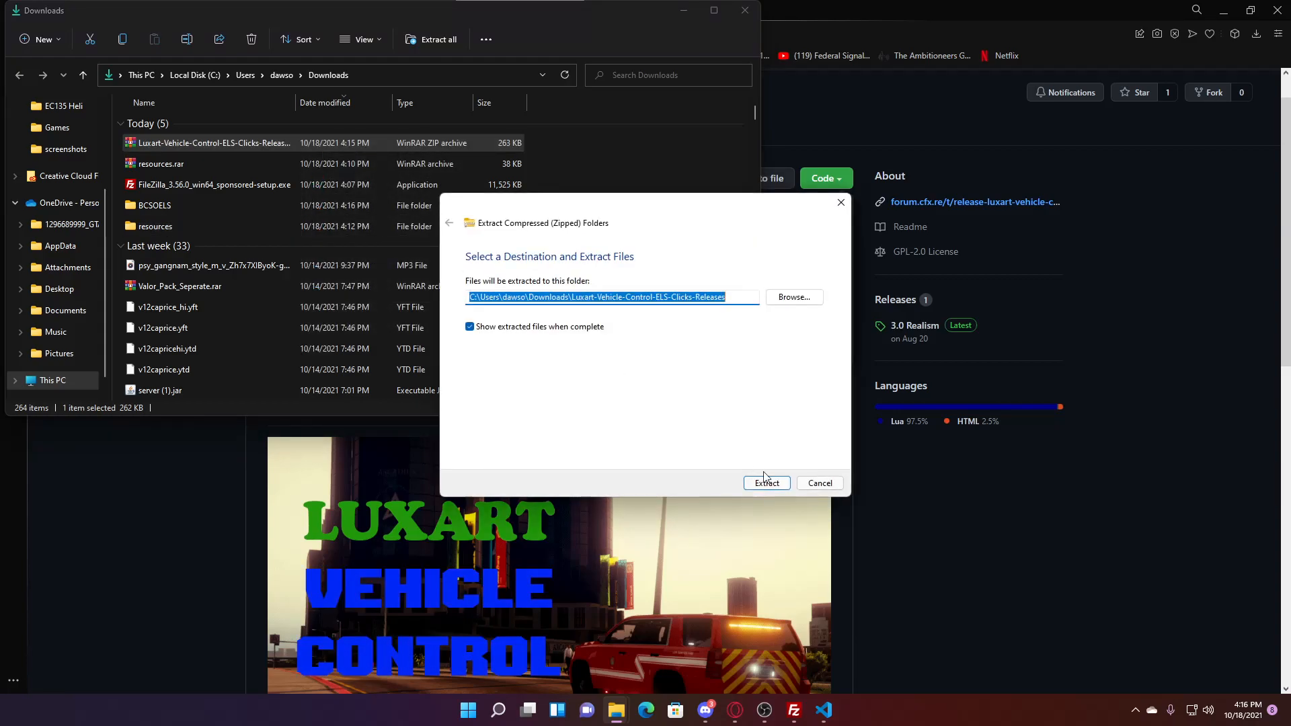
pyautogui.click(762, 478)
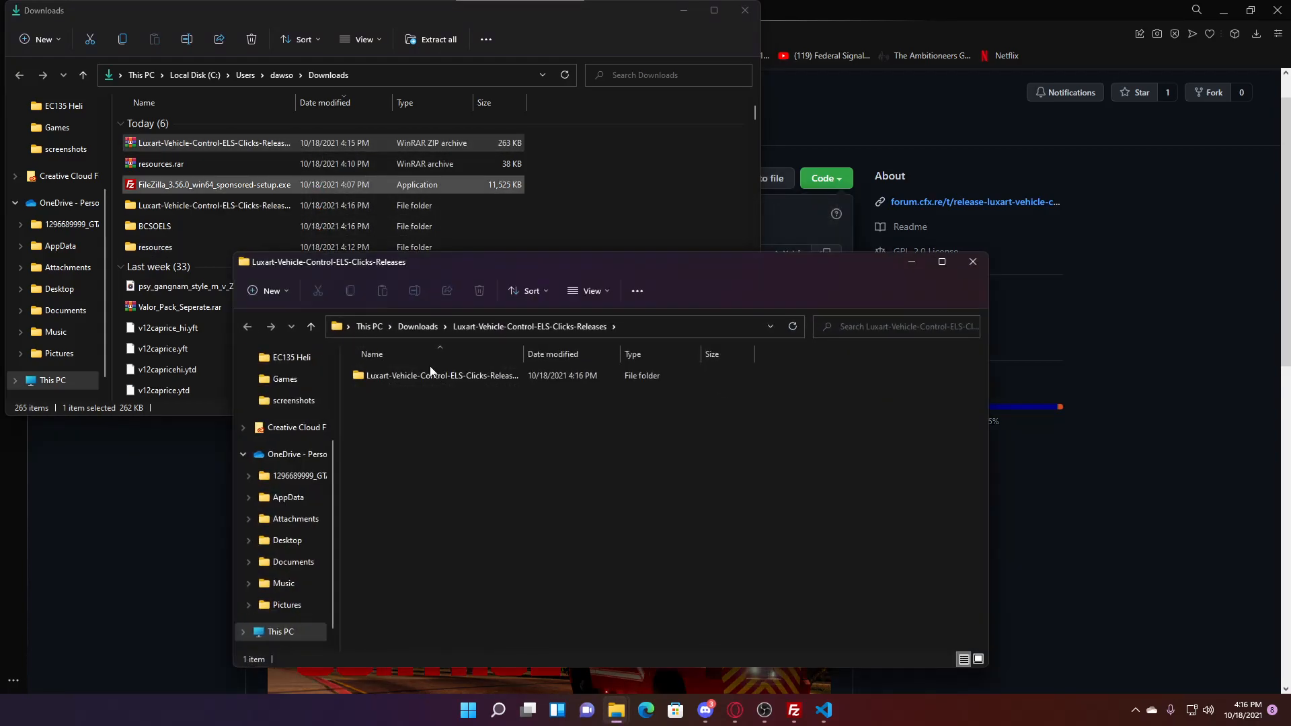
pyautogui.doubleClick(490, 375)
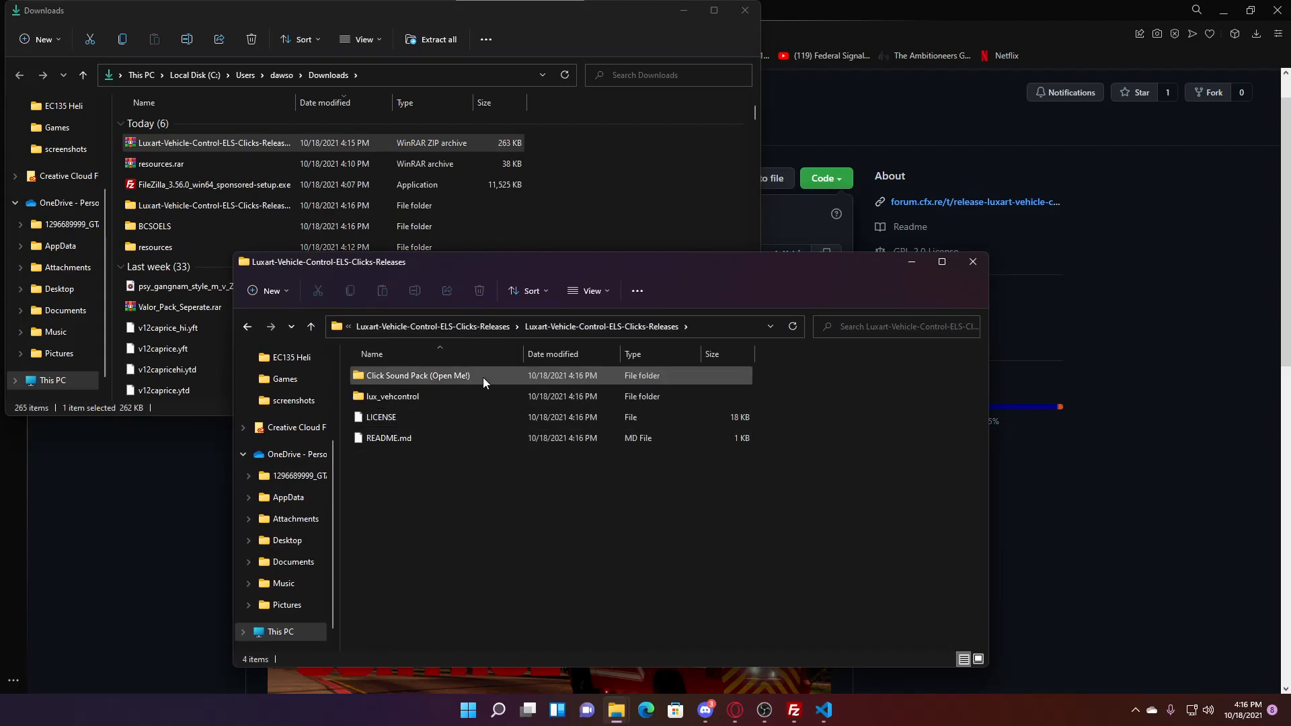
pyautogui.doubleClick(458, 397)
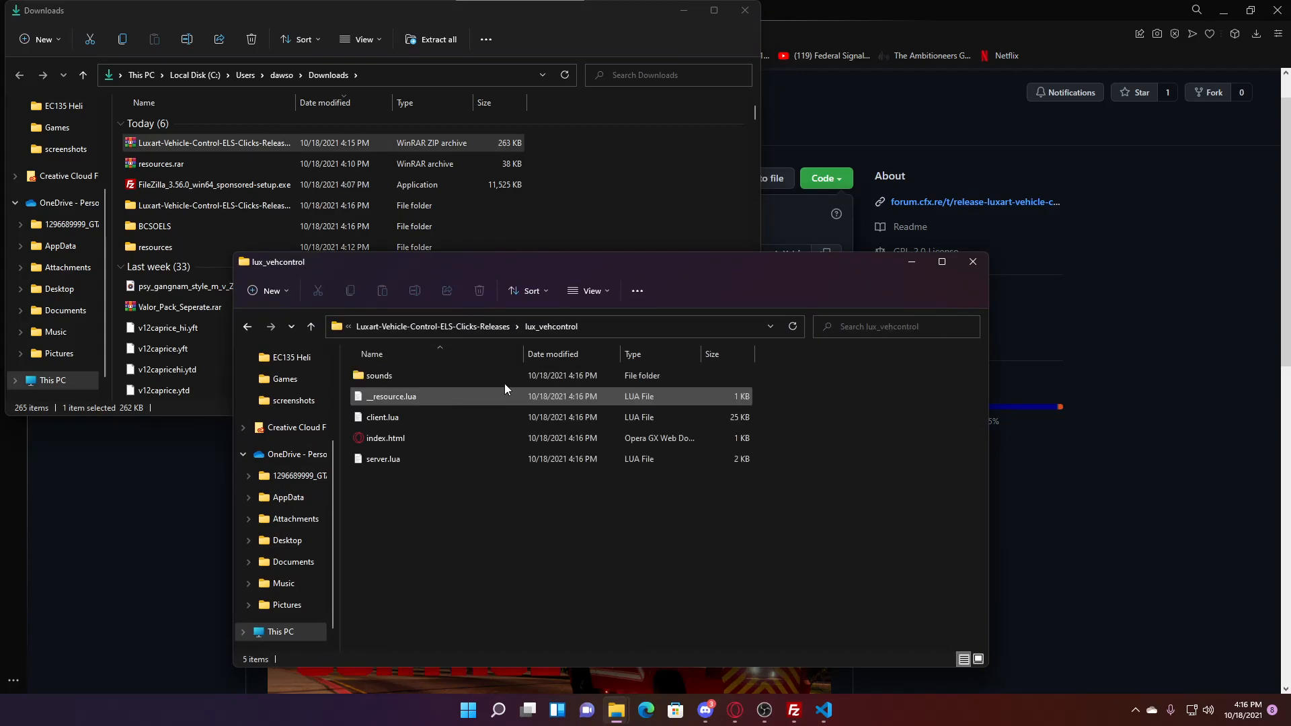
pyautogui.click(497, 329)
pyautogui.click(414, 398)
# - Add 'start lux_vehcontrol' below cace_speedo under #Scripts in server.cfg
pyautogui.click(822, 716)
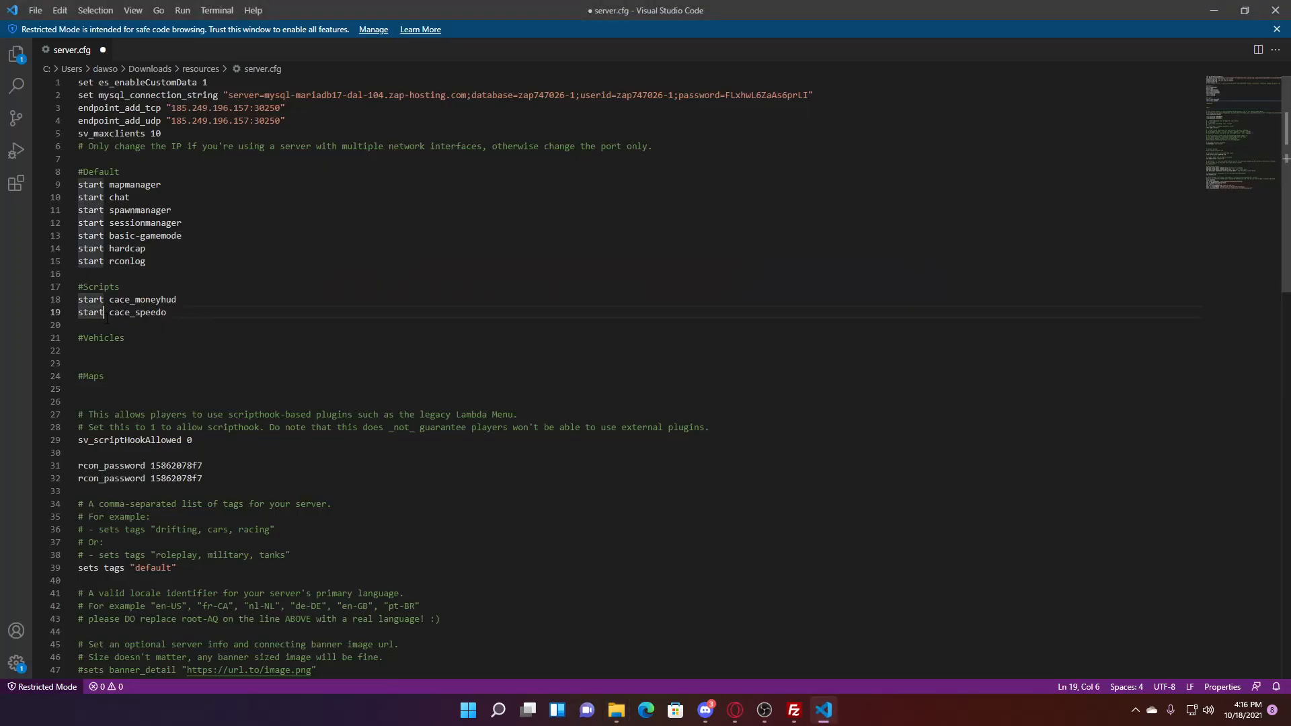
pyautogui.click(126, 322)
pyautogui.press('Return')
pyautogui.press('Up')
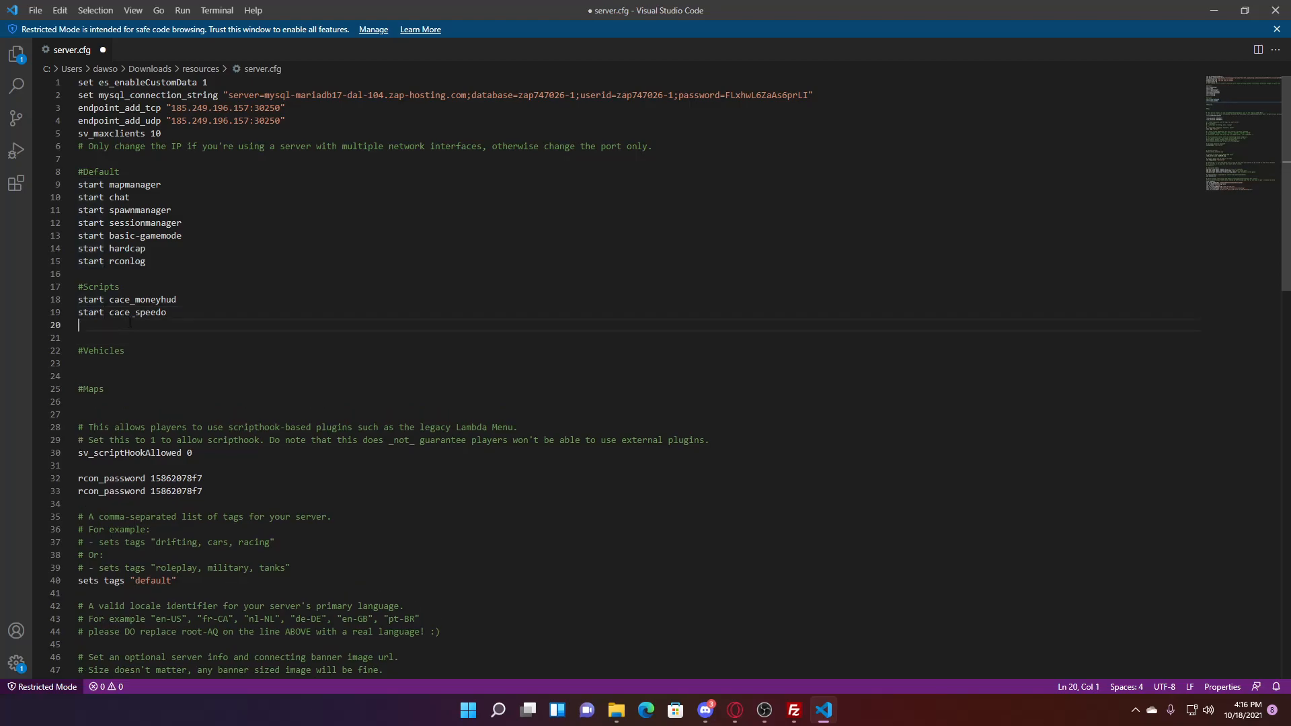
pyautogui.write('start lux_vehcontrol')
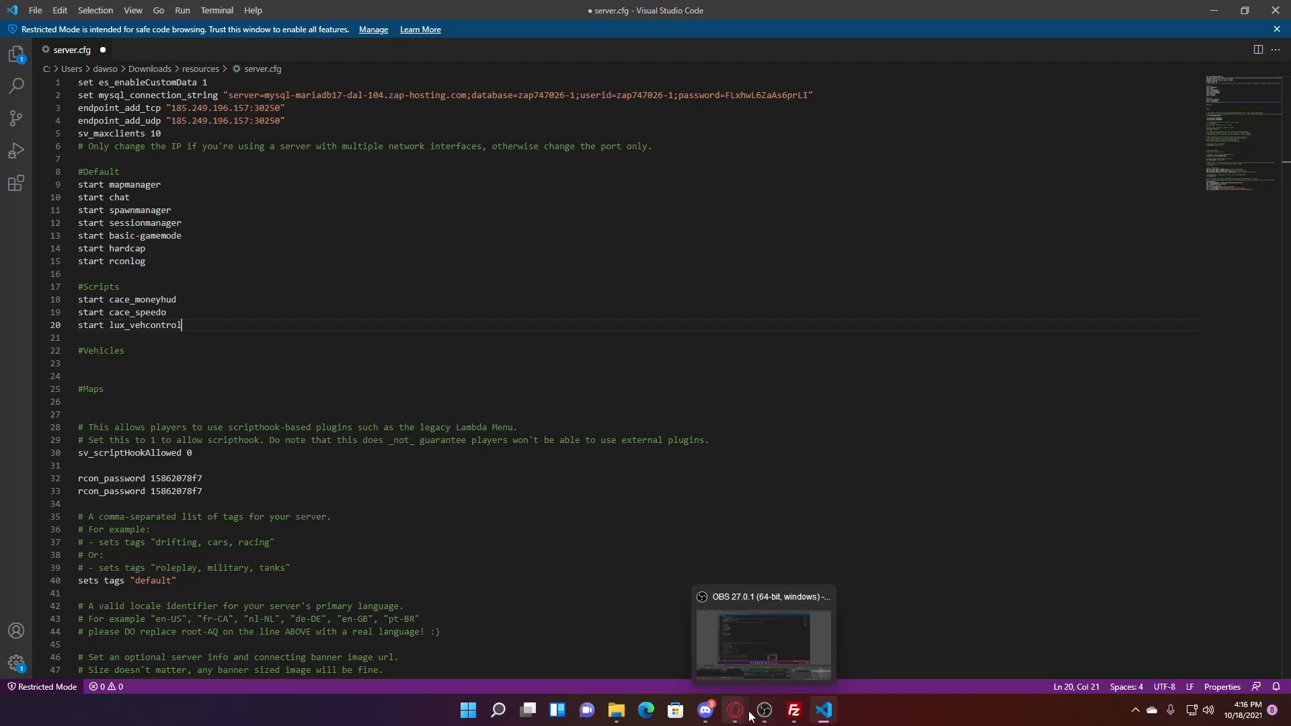
# - Save server.cfg via File > Save and minimize Visual Studio Code
pyautogui.click(35, 10)
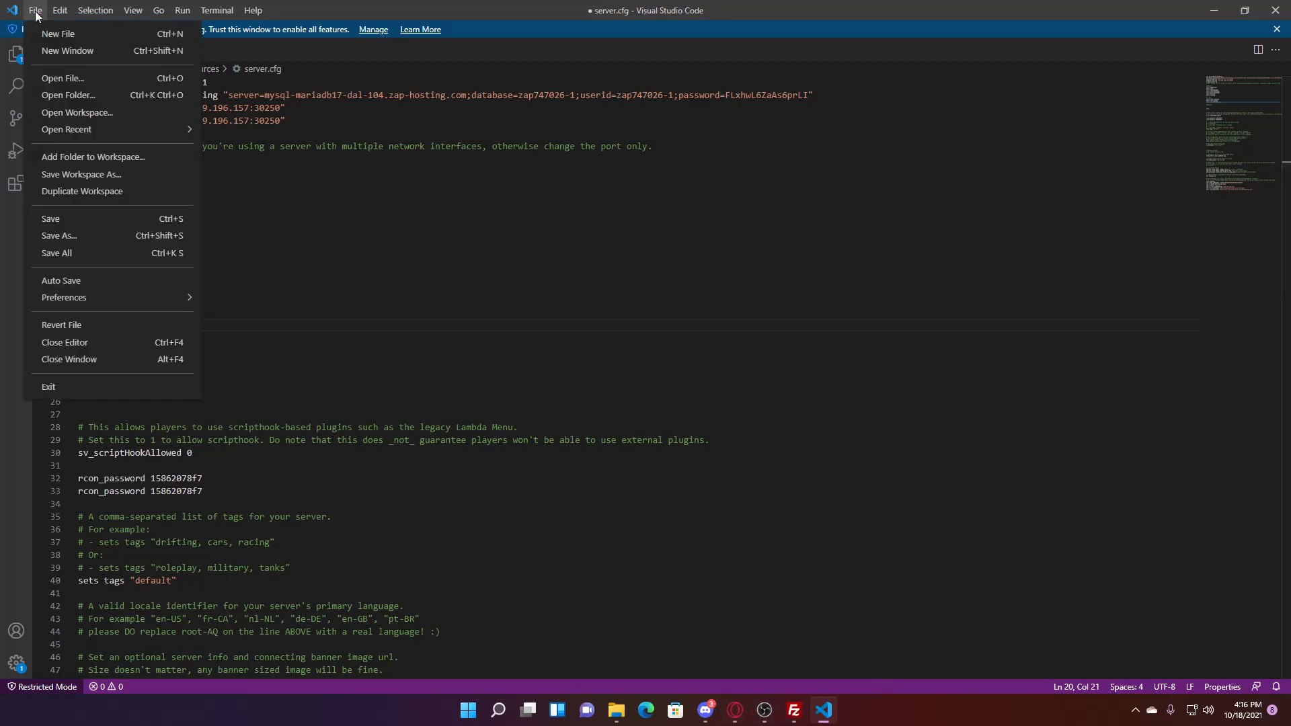
pyautogui.click(81, 221)
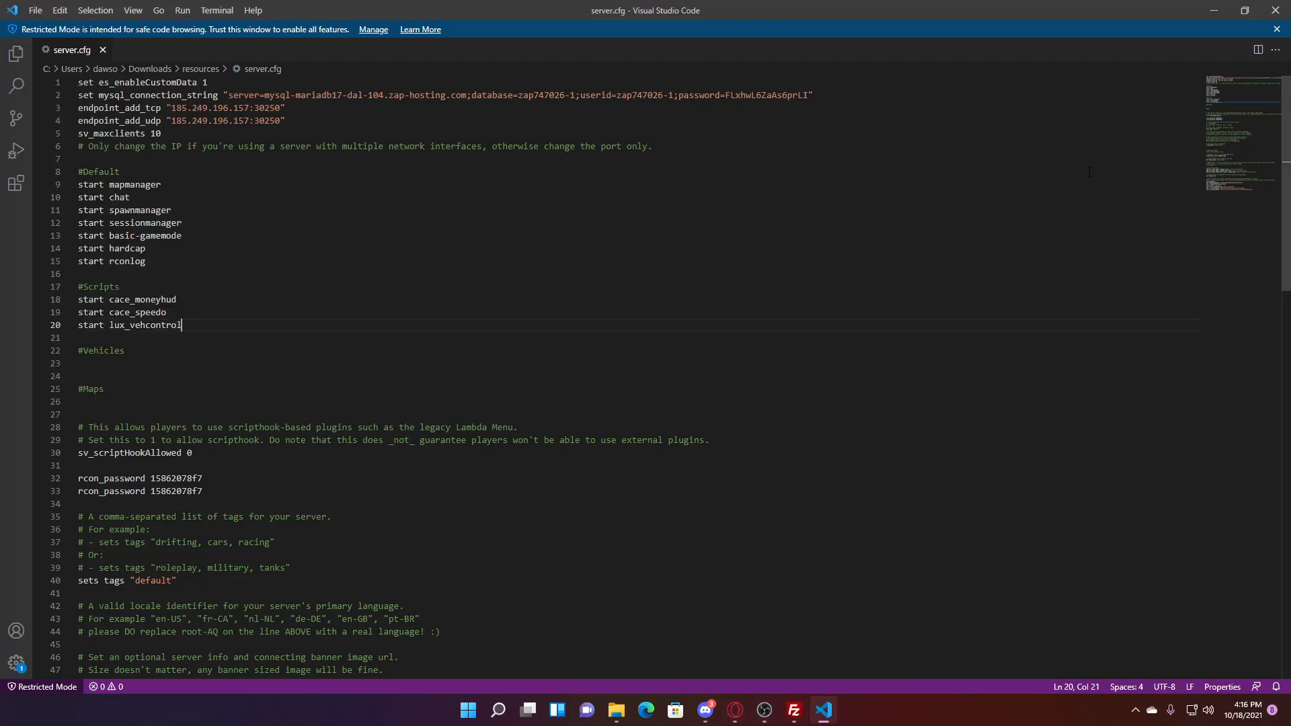
pyautogui.click(1215, 10)
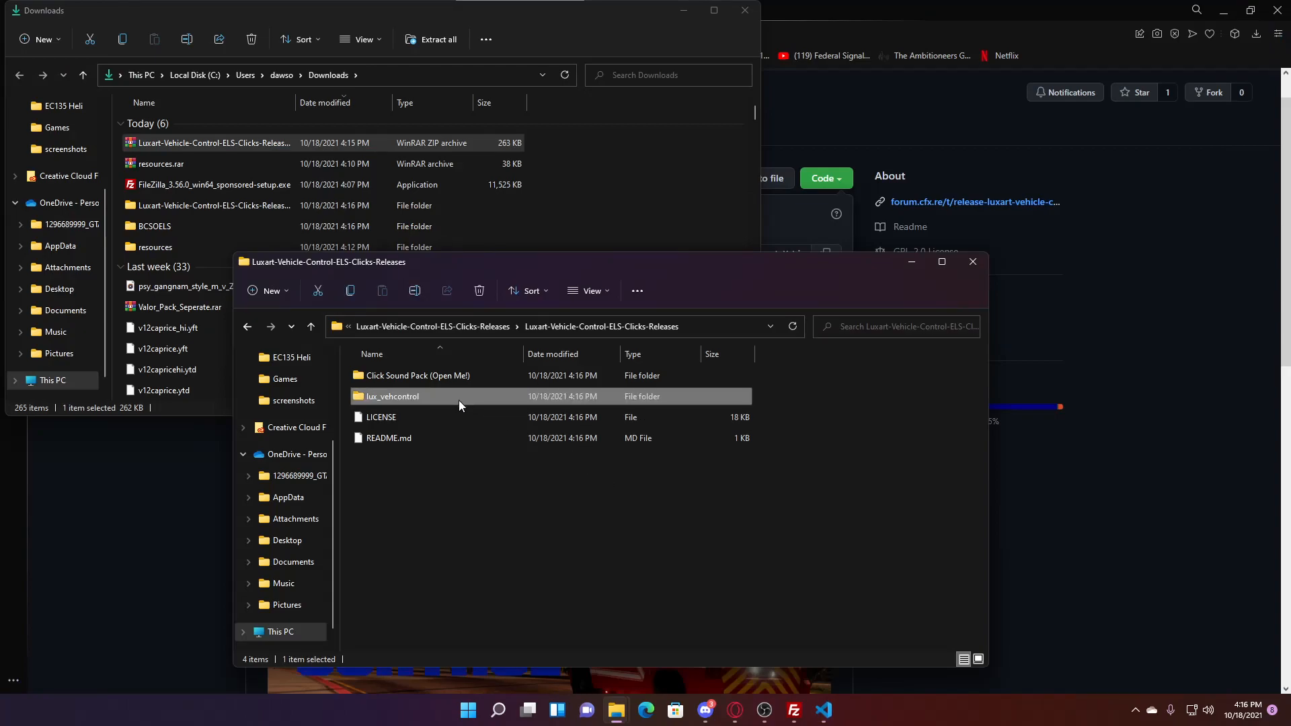
# - Drag lux_vehcontrol from Explorer onto FileZilla's remote file list to upload it
pyautogui.click(794, 710)
pyautogui.moveTo(609, 67); pyautogui.dragTo(292, 56)
pyautogui.click(821, 448)
pyautogui.click(700, 394)
pyautogui.moveTo(688, 263); pyautogui.dragTo(967, 272)
pyautogui.moveTo(726, 405); pyautogui.dragTo(388, 388)
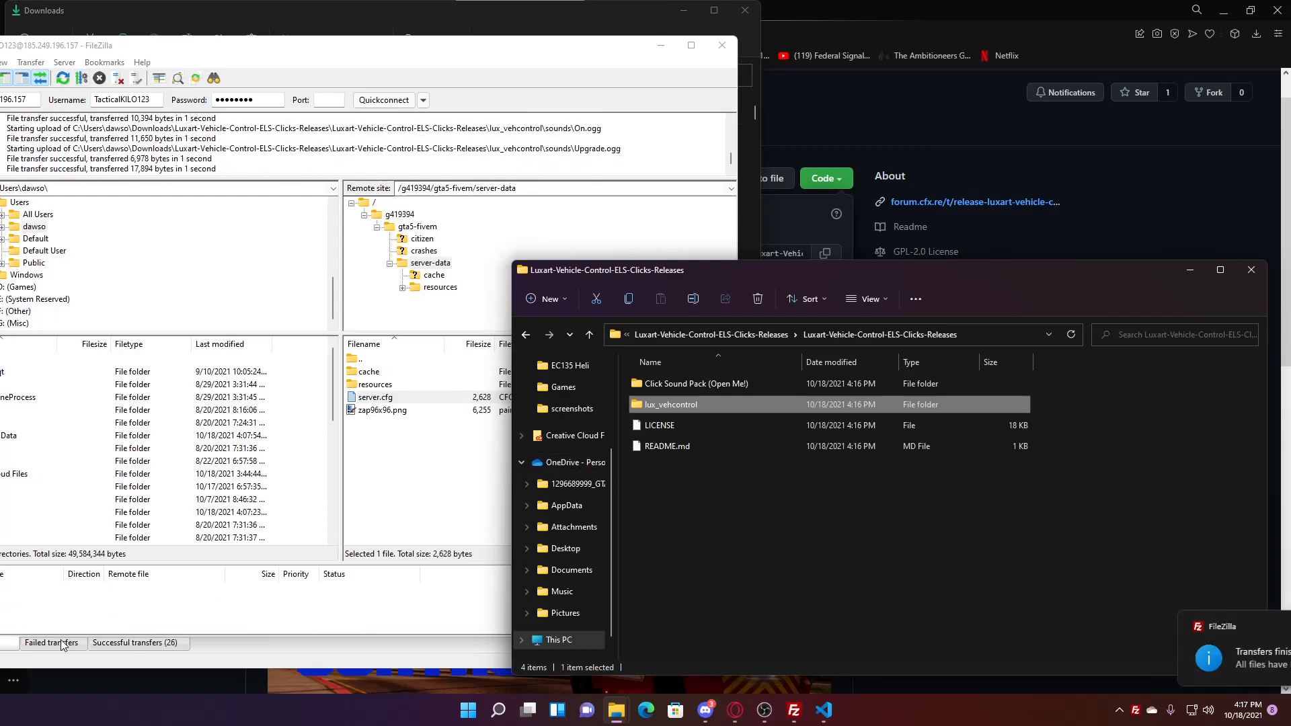
# - Browse the Click Sound Pack (Open Me!) folder, then return to the Downloads window
pyautogui.click(798, 578)
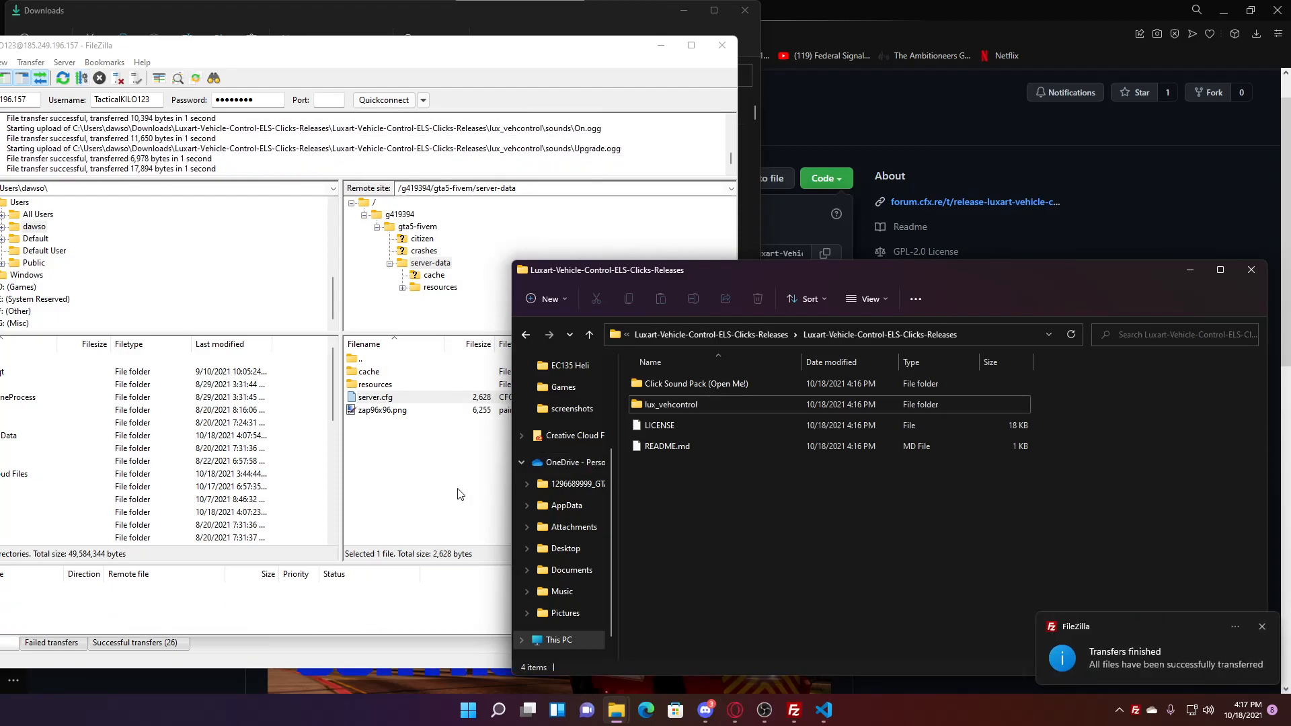
pyautogui.doubleClick(721, 390)
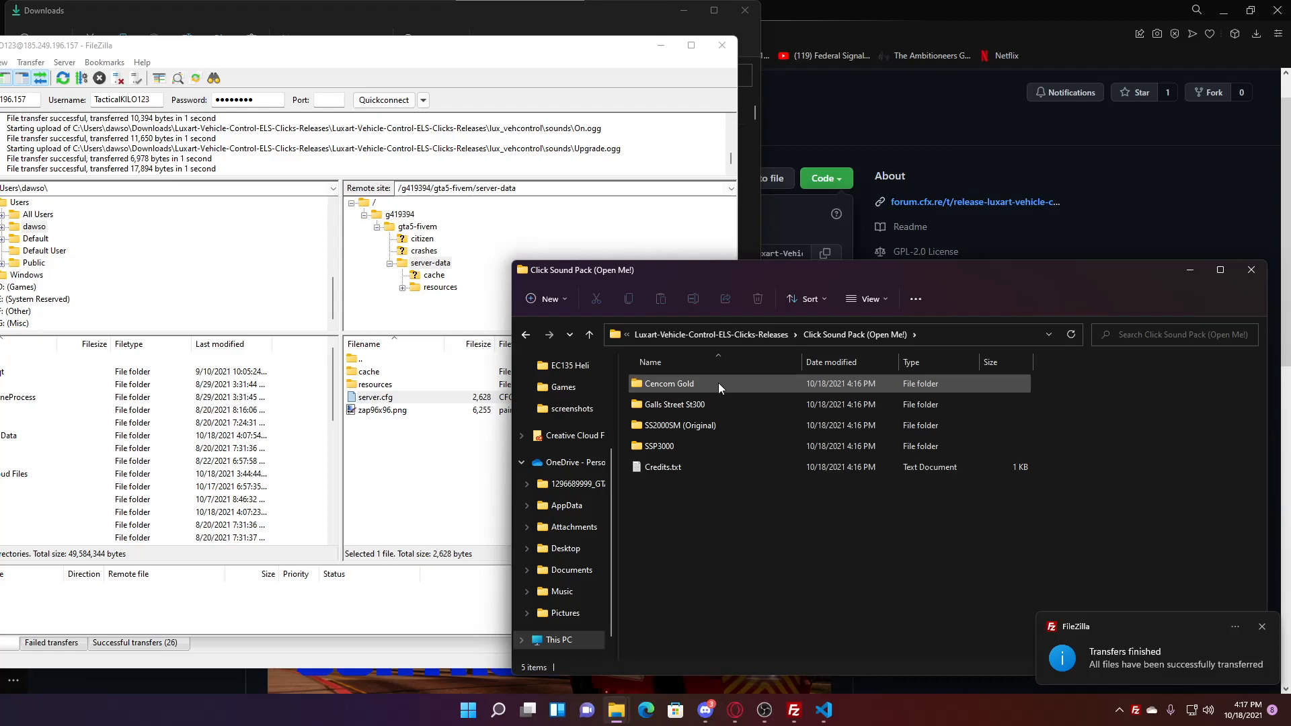
pyautogui.click(763, 333)
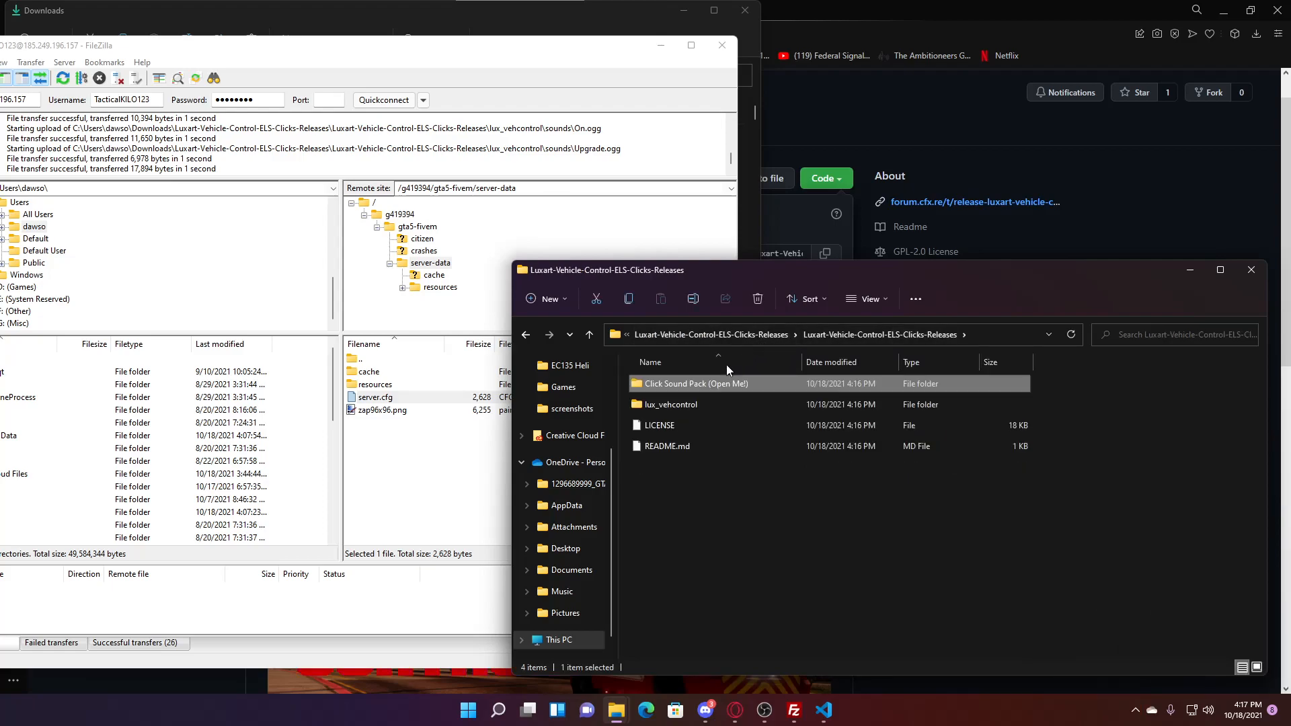
pyautogui.click(405, 501)
pyautogui.moveTo(429, 58); pyautogui.dragTo(582, 72)
pyautogui.click(550, 26)
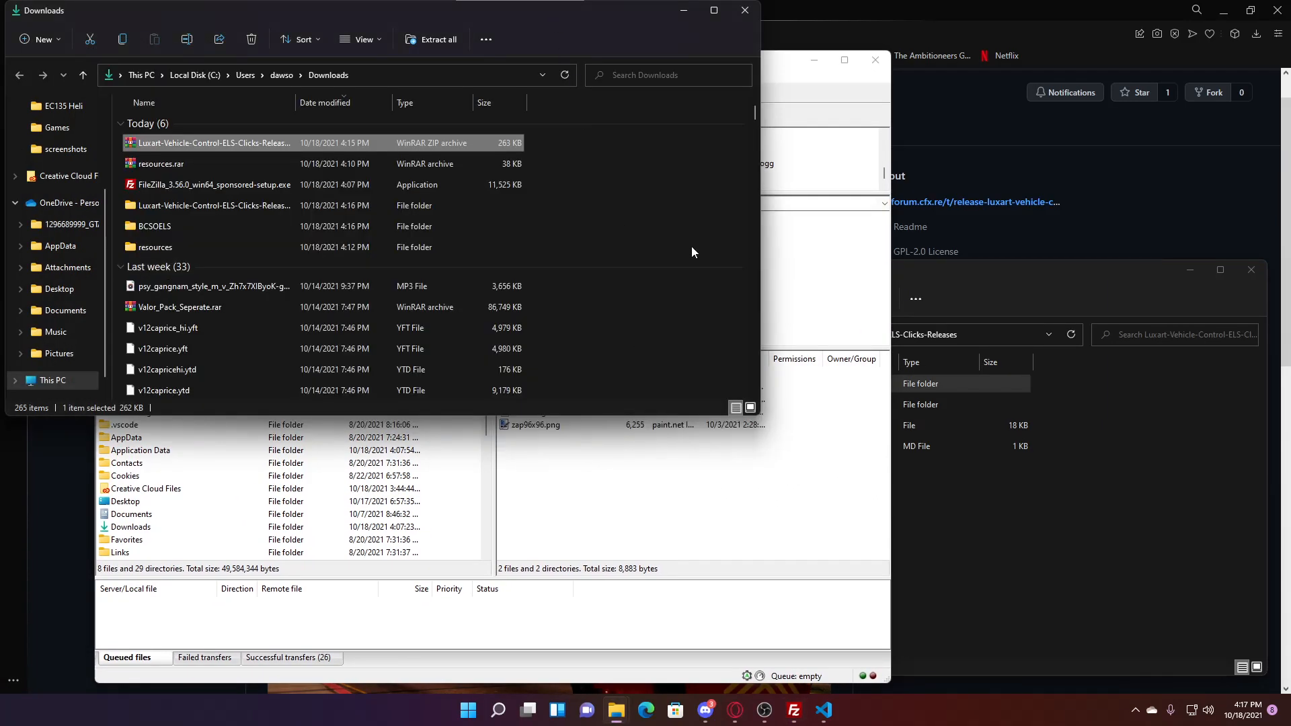
# - Replace the forum search for luxart with a search for 'non els' releases
pyautogui.click(938, 19)
pyautogui.click(384, 10)
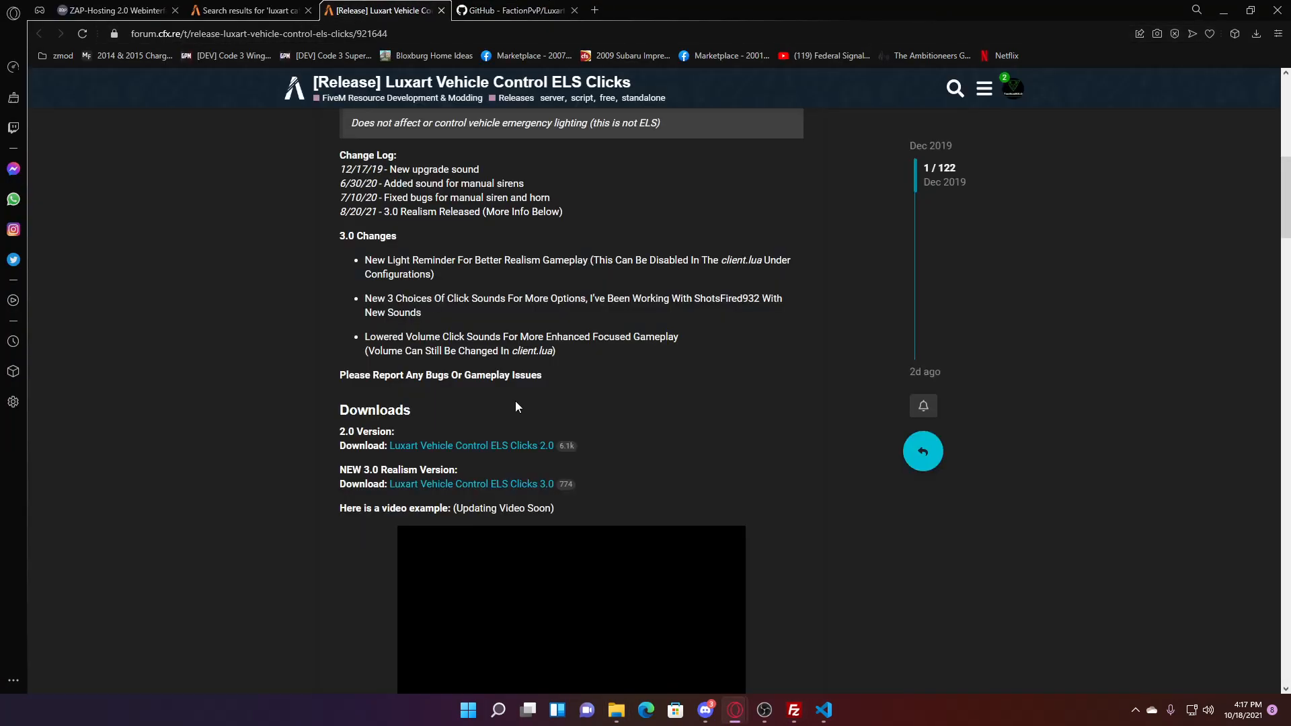
pyautogui.scroll(10, 458, 397)
pyautogui.click(273, 11)
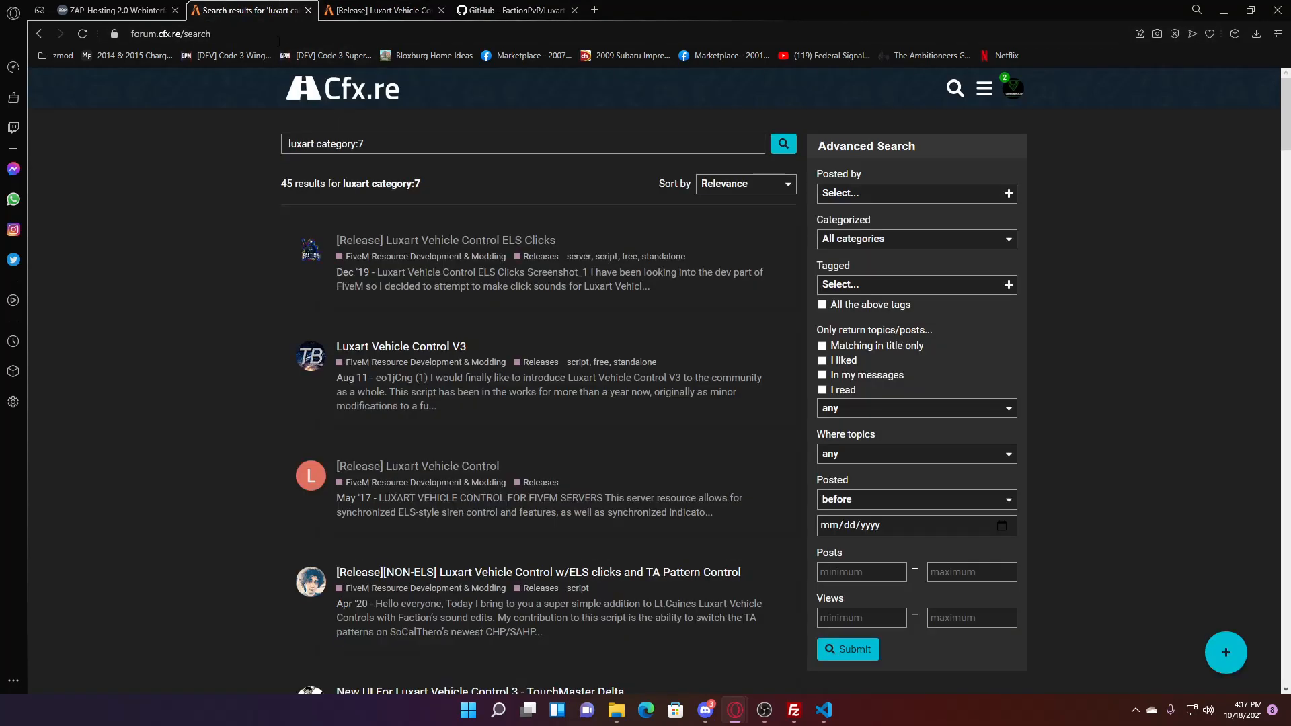
pyautogui.click(312, 143)
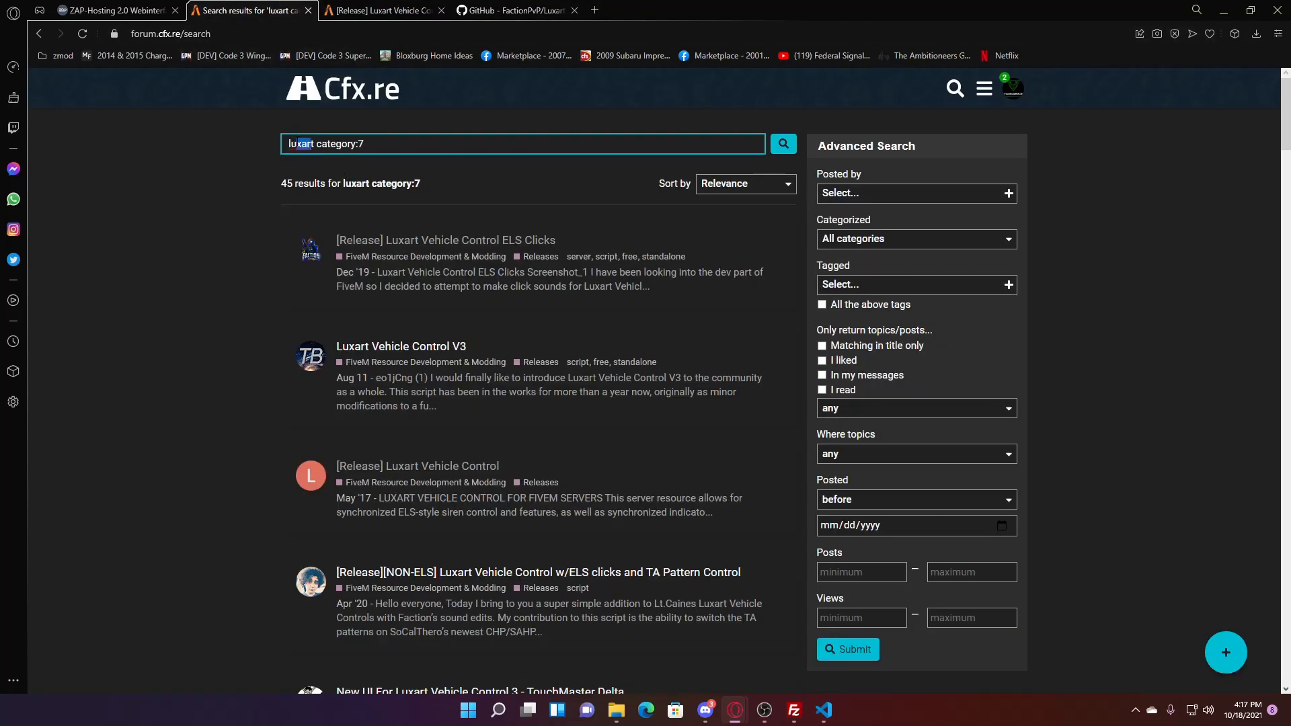
pyautogui.moveTo(304, 143); pyautogui.dragTo(262, 143)
pyautogui.press('BackSpace')
pyautogui.press('Delete')
pyautogui.press('Delete')
pyautogui.press('Delete')
pyautogui.press('Delete')
pyautogui.write('non els')
pyautogui.press('Return')
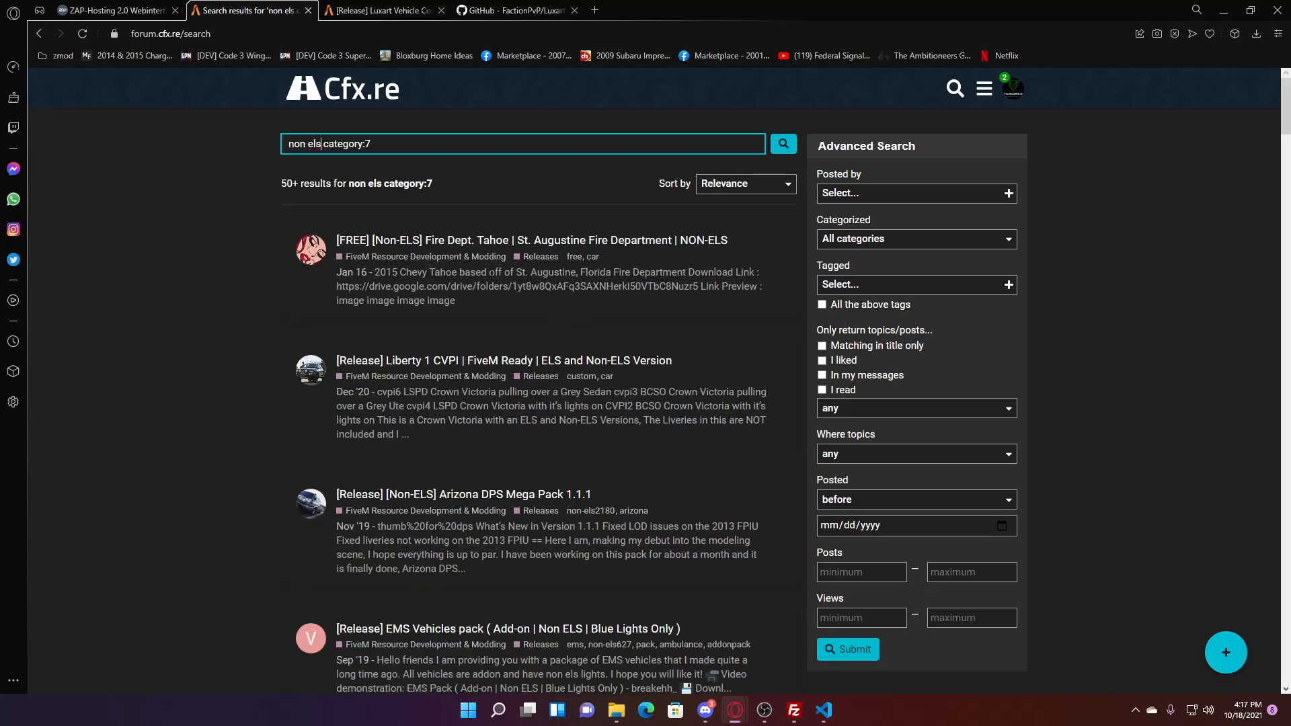
# - Open the Liberty 1 CVPI and Arizona DPS Mega Pack topics in new tabs, review Arizona, then close it
pyautogui.rightClick(472, 361)
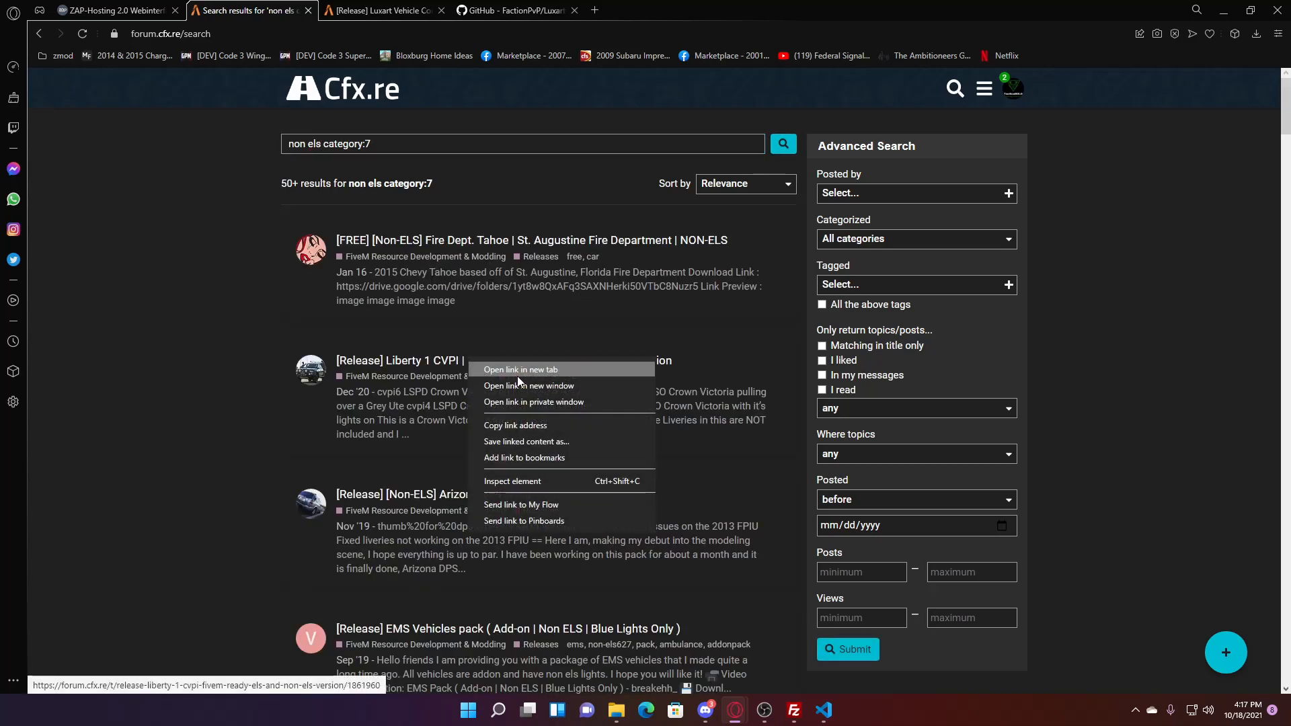
pyautogui.click(518, 369)
pyautogui.rightClick(526, 496)
pyautogui.click(565, 505)
pyautogui.click(646, 10)
pyautogui.click(784, 11)
pyautogui.scroll(-15, 598, 309)
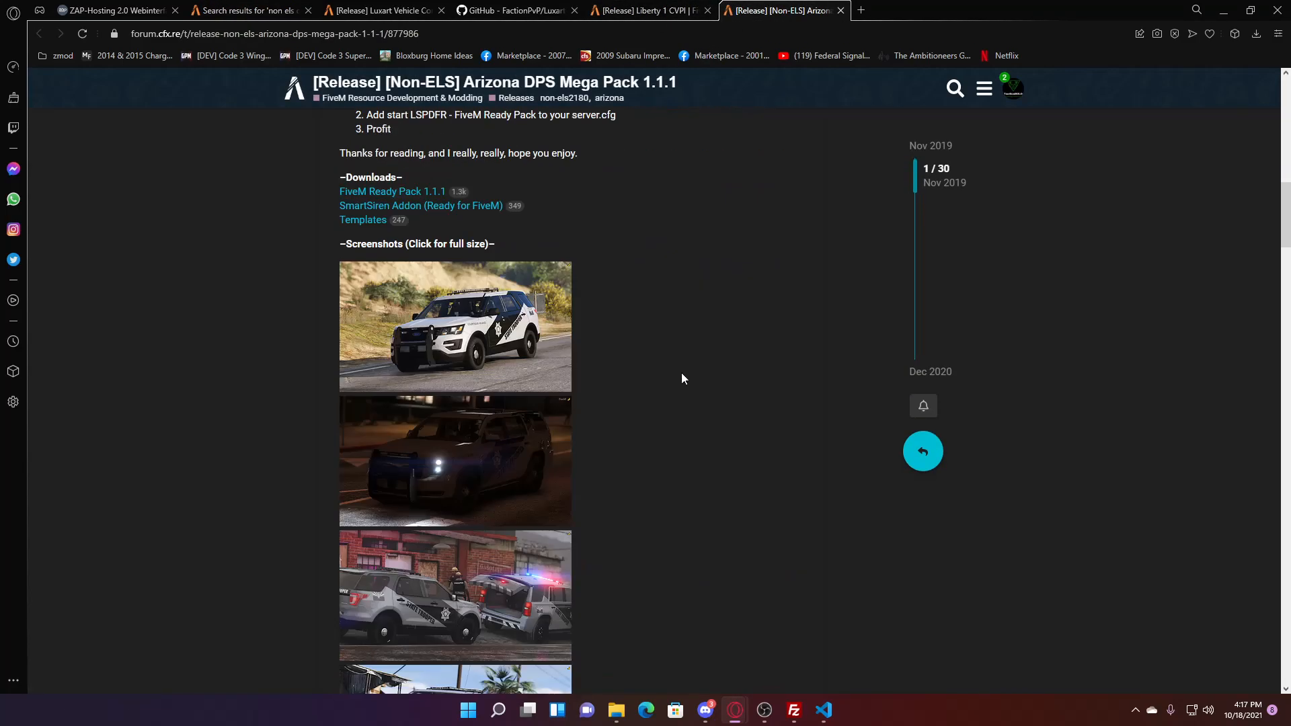
pyautogui.scroll(-3, 690, 385)
pyautogui.scroll(-5, 688, 385)
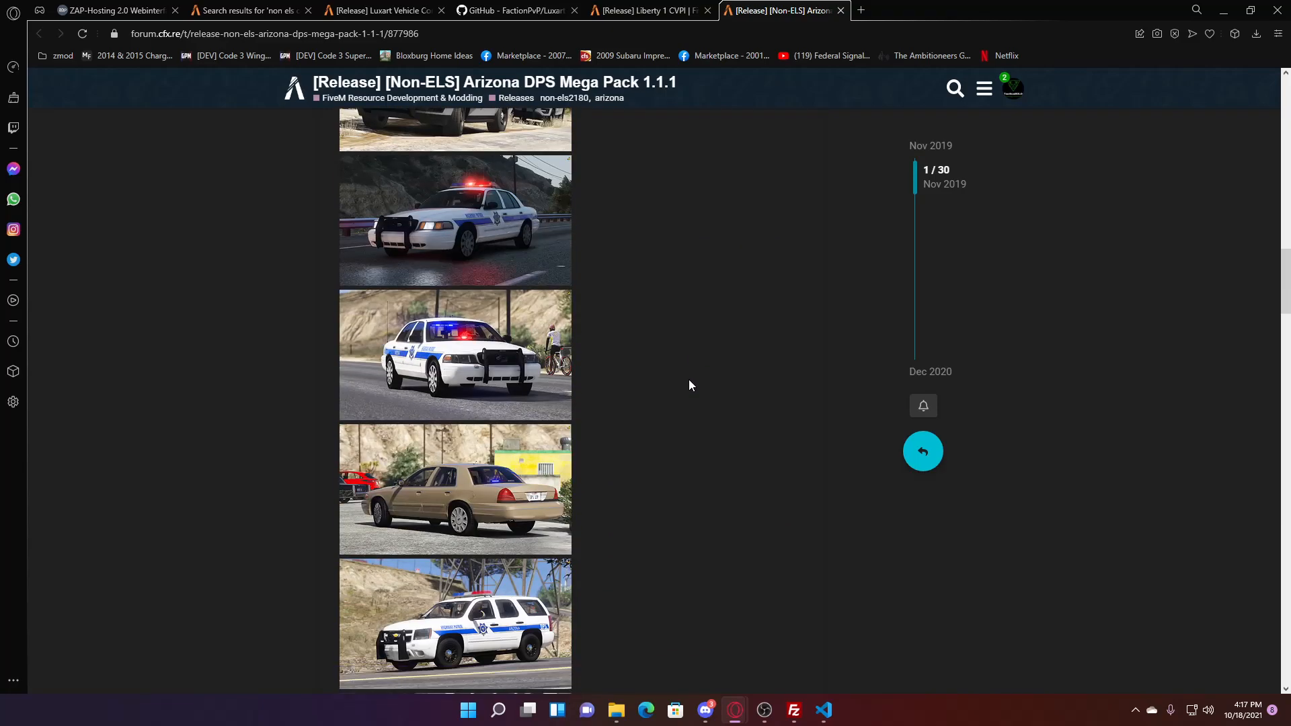
pyautogui.click(840, 10)
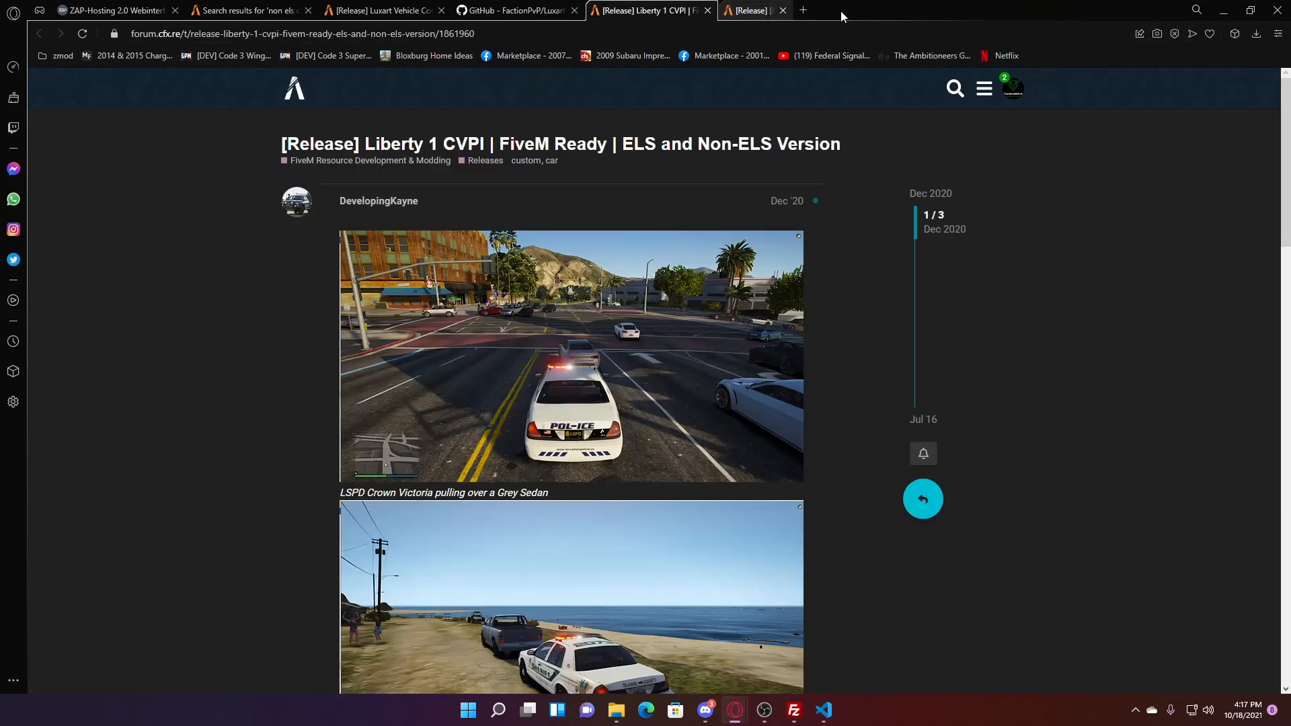
# - Download Liberty 1 Crown Victoria Pack.rar from the Liberty 1 CVPI topic
pyautogui.scroll(-3, 625, 370)
pyautogui.scroll(-9, 624, 370)
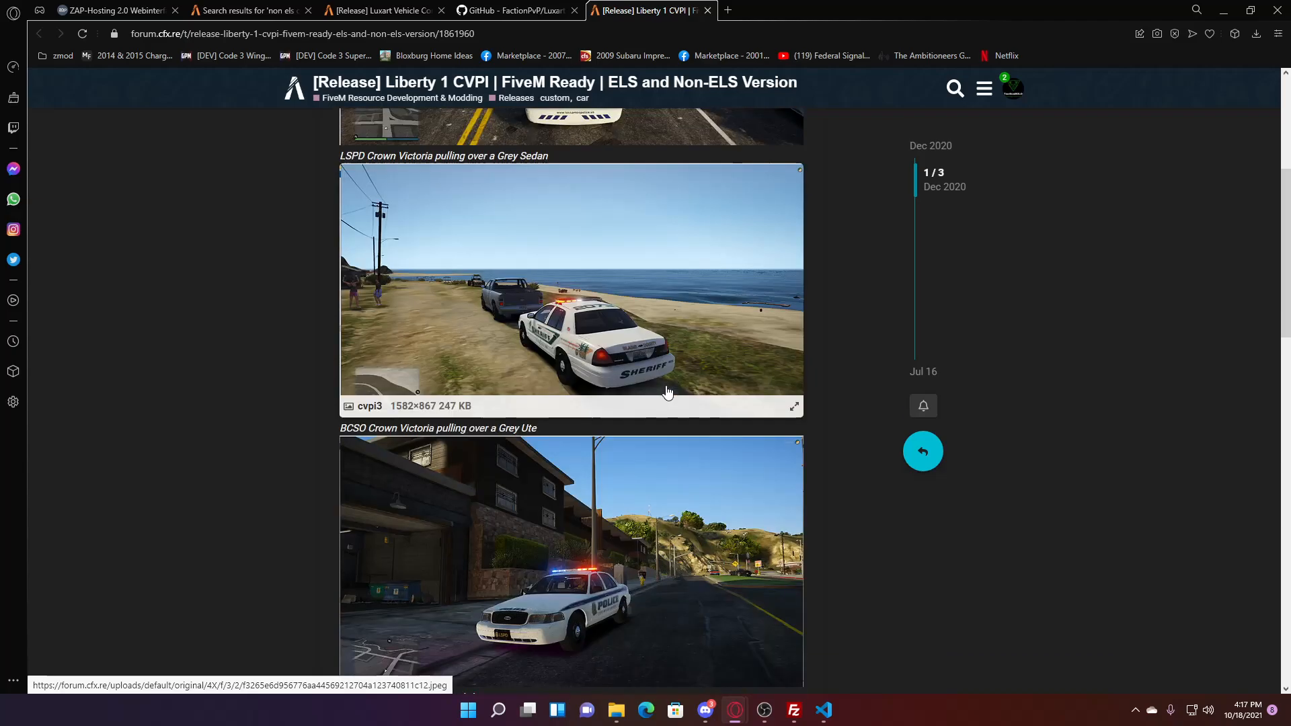
pyautogui.click(425, 316)
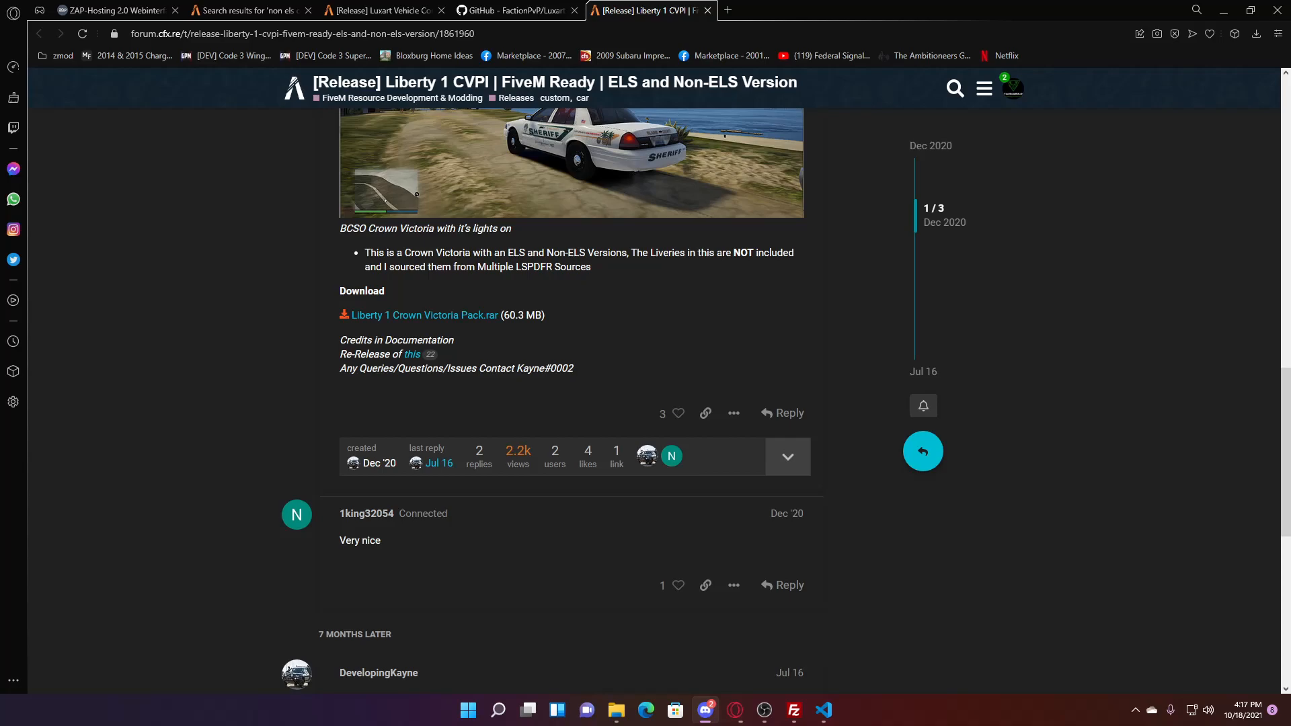
pyautogui.click(1254, 31)
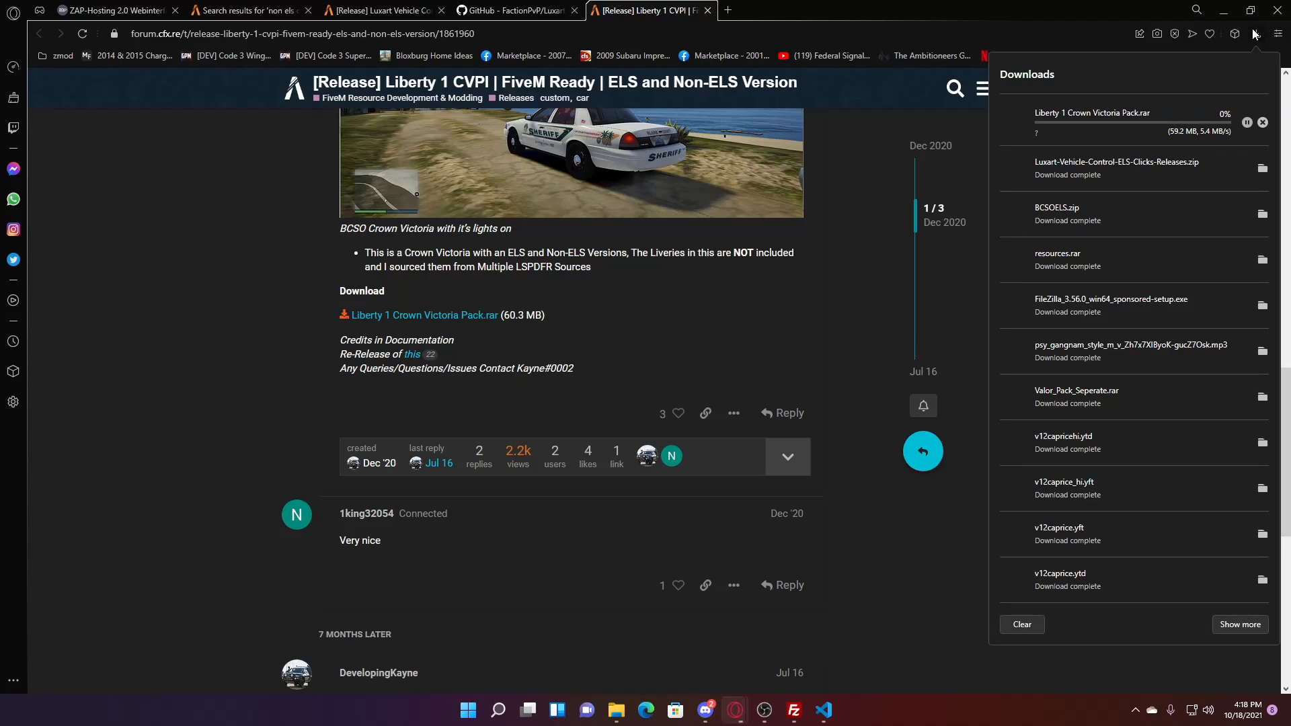
pyautogui.click(1255, 31)
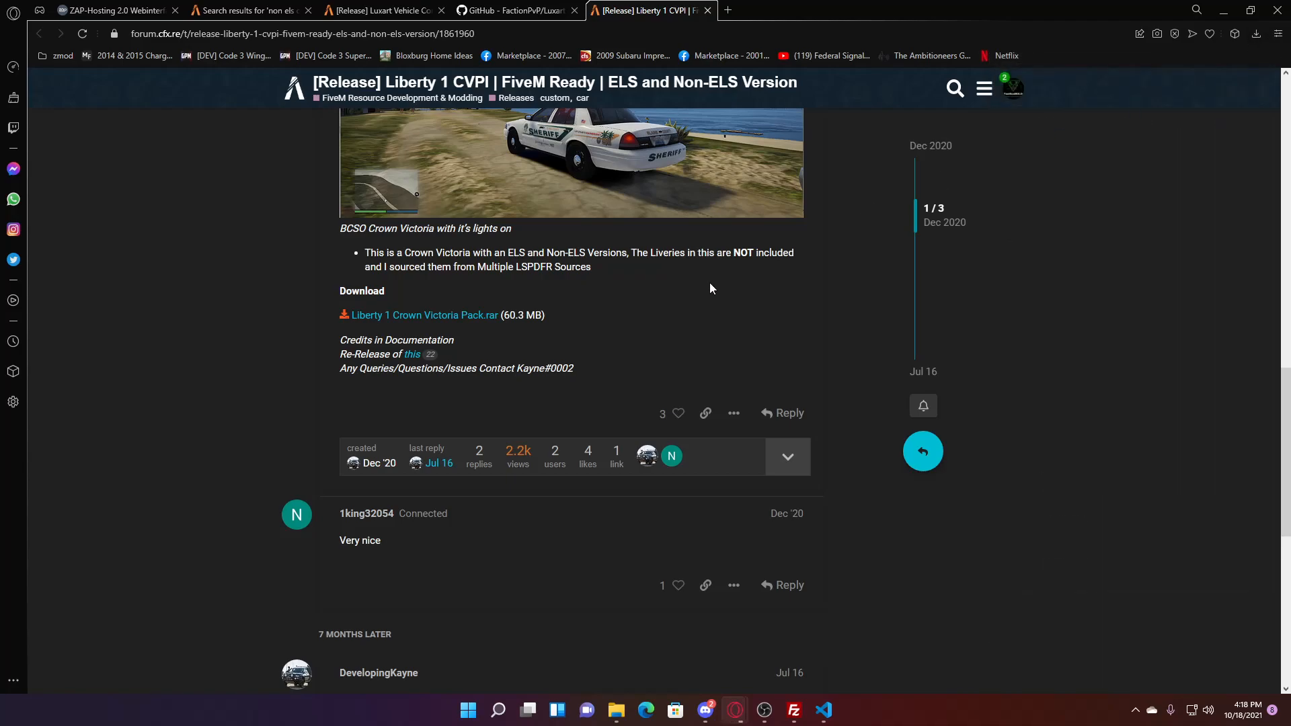
pyautogui.tripleClick(687, 336)
pyautogui.click(684, 334)
pyautogui.scroll(10, 684, 334)
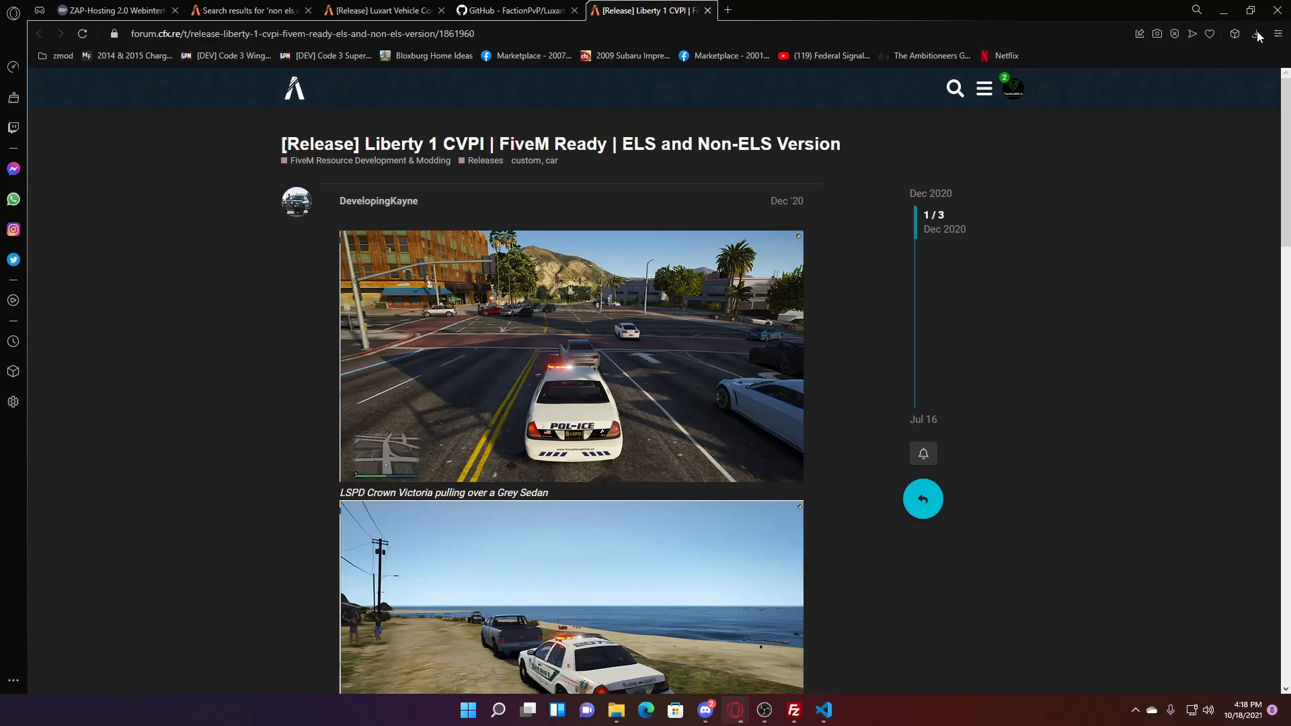
pyautogui.click(1256, 33)
pyautogui.click(1262, 39)
# - Extract the downloaded Liberty 1 Crown Victoria Pack.rar into its own folder in Downloads
pyautogui.click(1256, 34)
pyautogui.click(1255, 131)
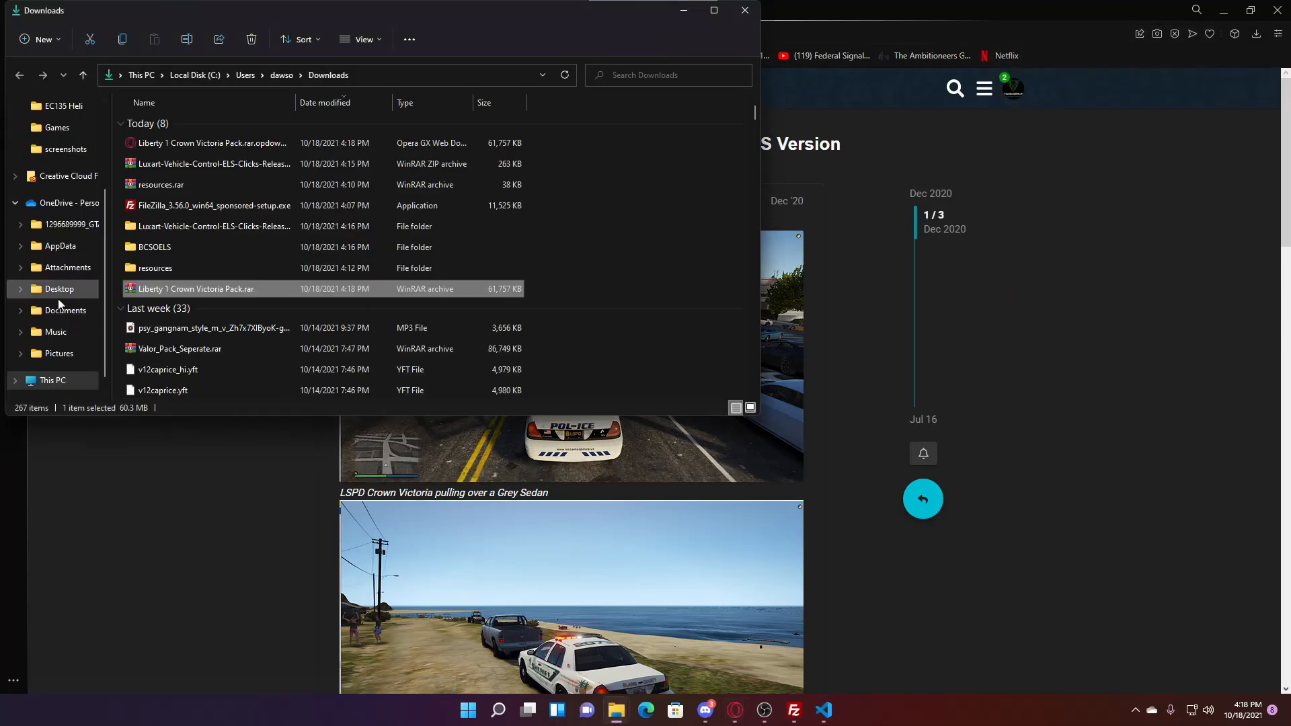
pyautogui.rightClick(220, 292)
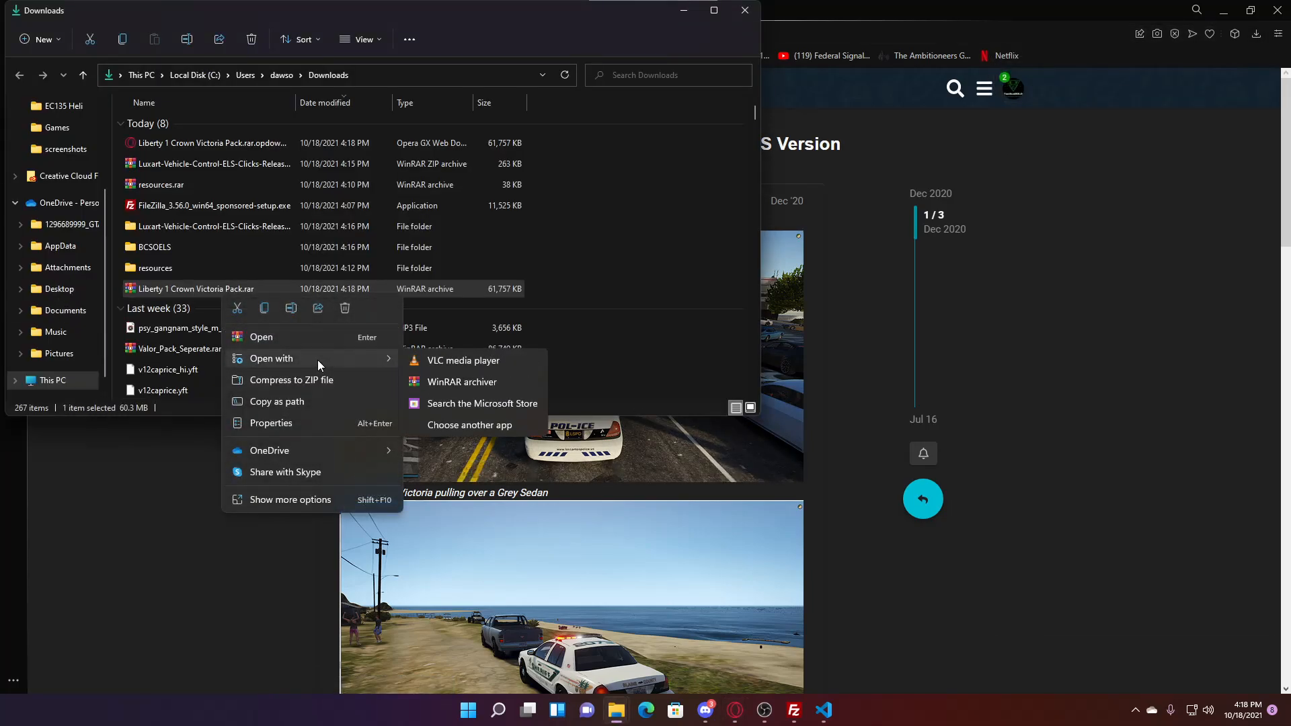
pyautogui.click(312, 501)
pyautogui.click(396, 277)
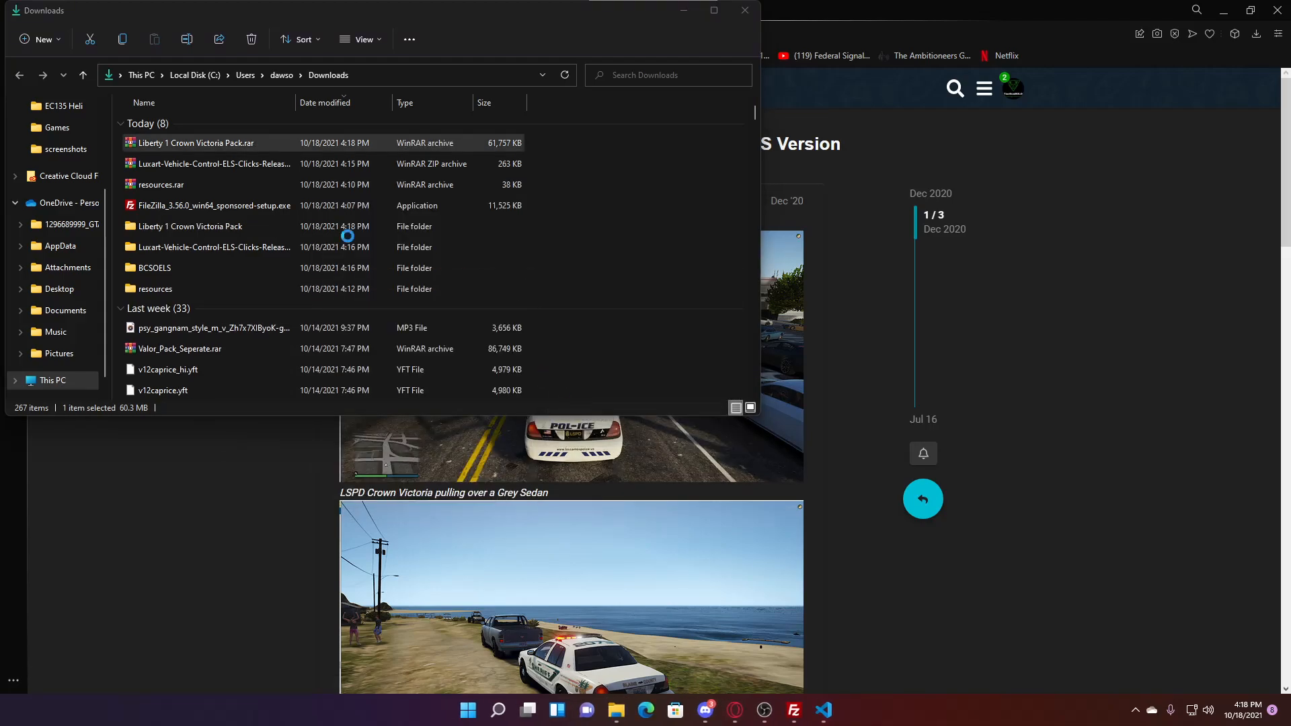
# - Navigate through the extracted pack into the [CVPI - Non-ELS] folder showing cvpi
pyautogui.click(200, 231)
pyautogui.doubleClick(200, 231)
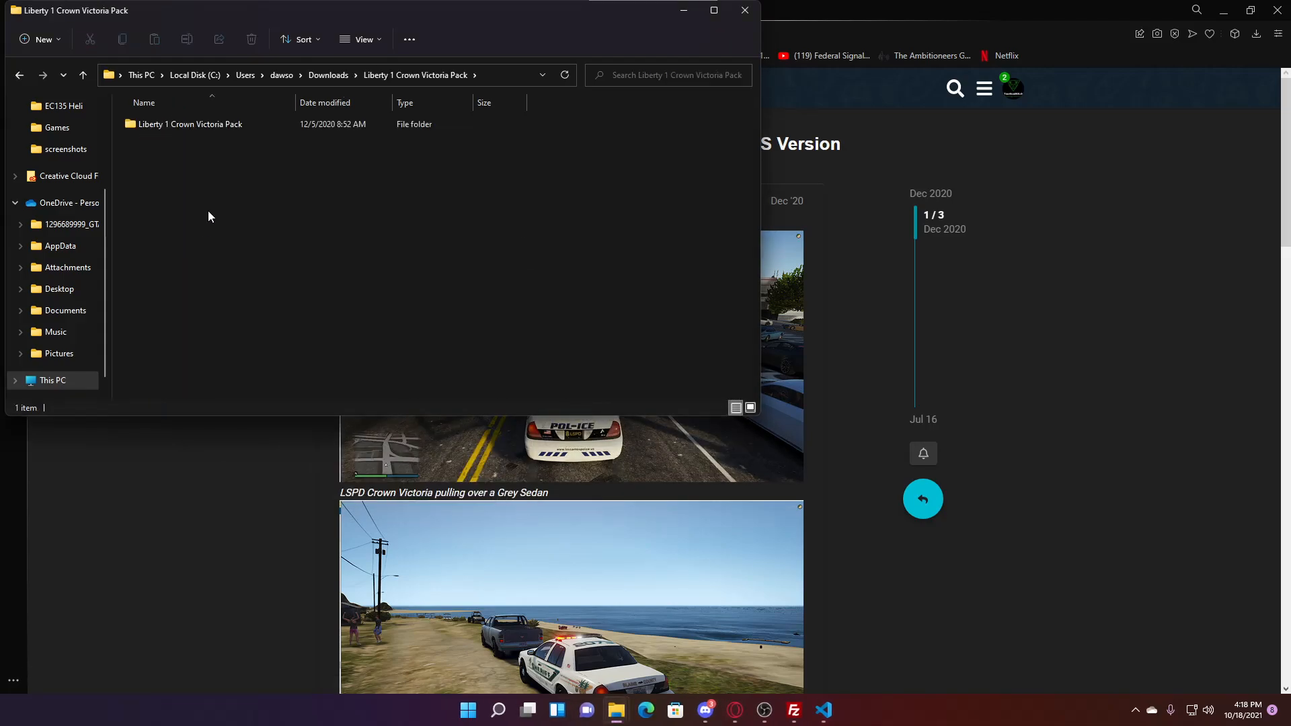
pyautogui.doubleClick(209, 127)
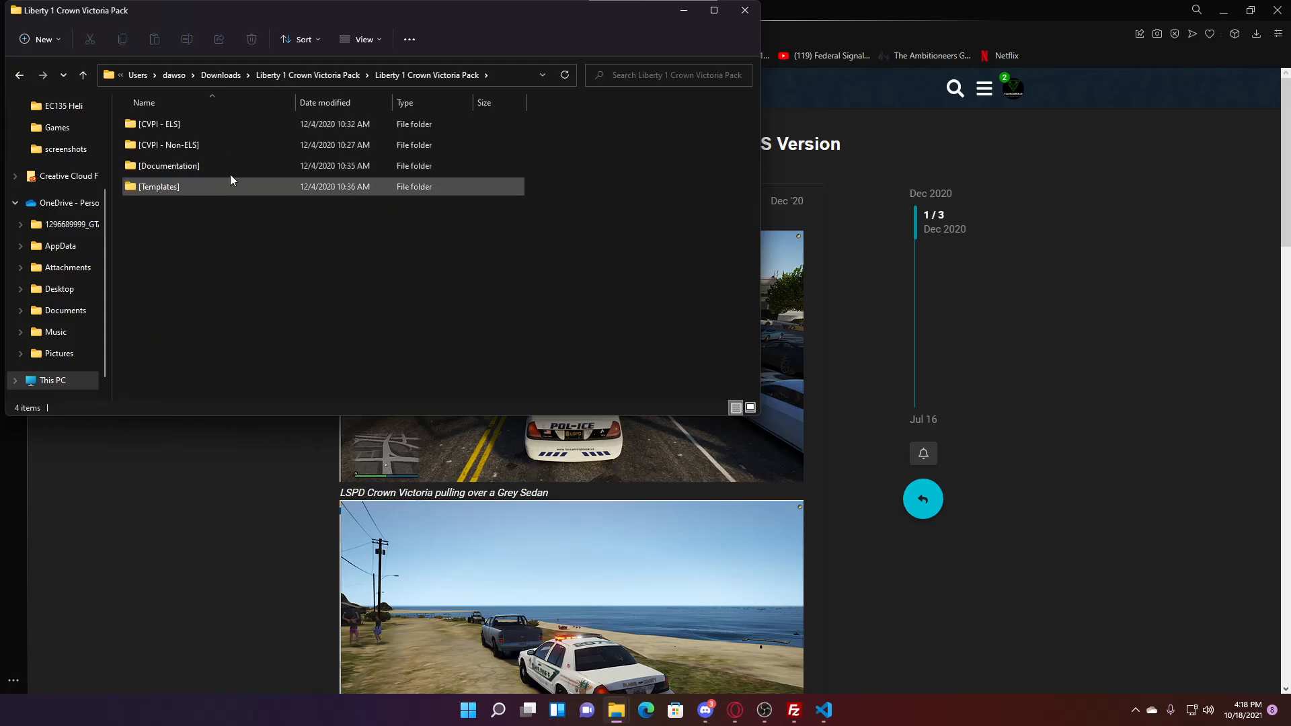
pyautogui.click(212, 145)
pyautogui.doubleClick(212, 146)
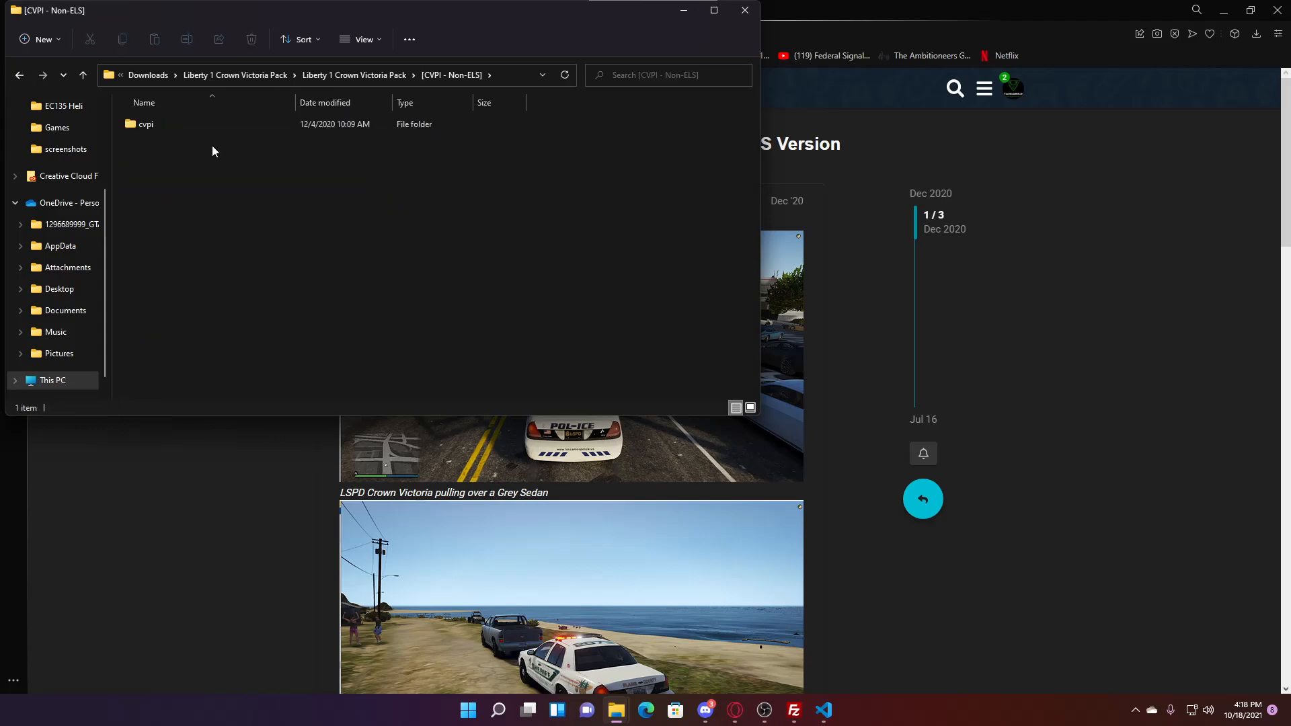
pyautogui.doubleClick(191, 123)
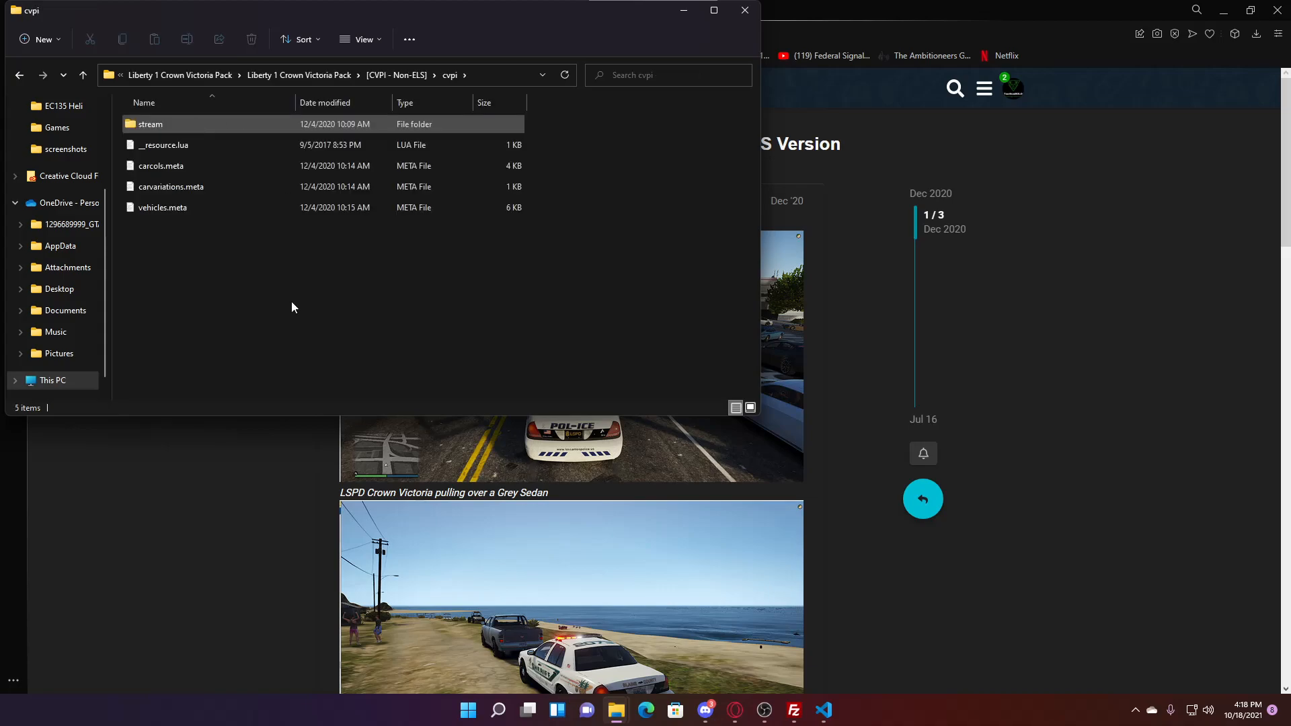
pyautogui.click(400, 74)
pyautogui.rightClick(187, 128)
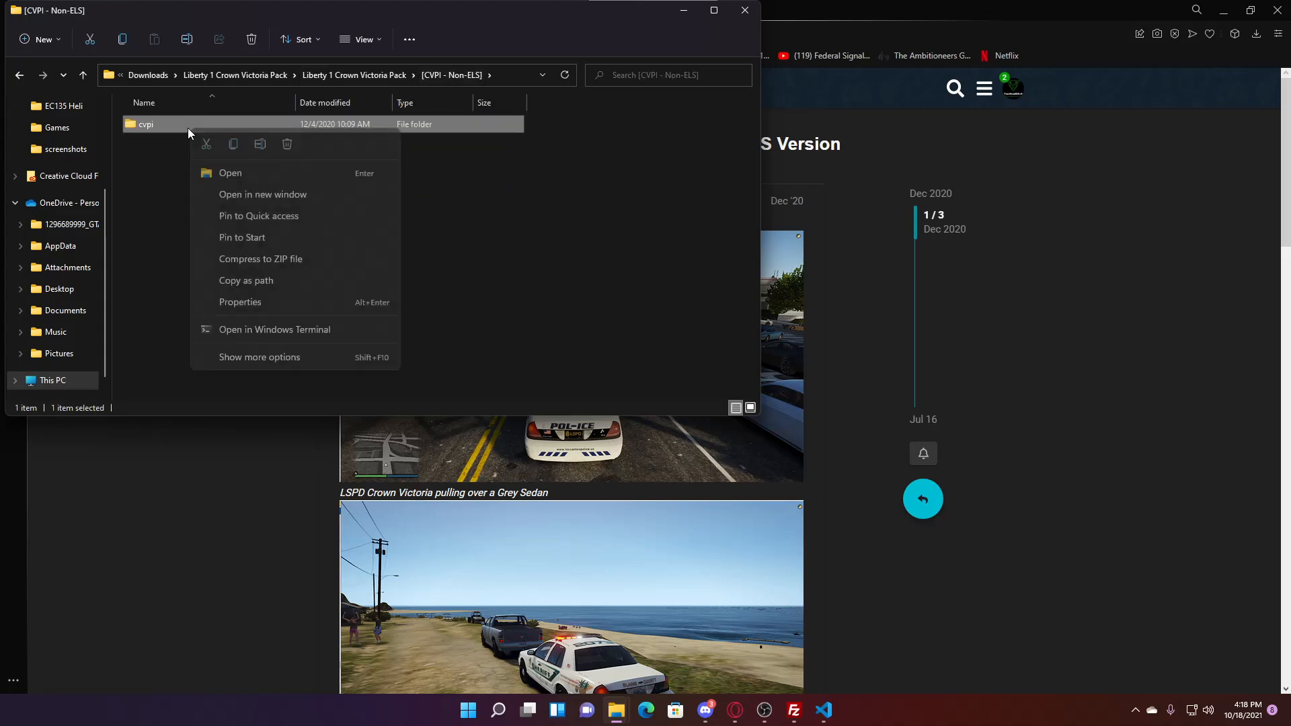
pyautogui.click(464, 322)
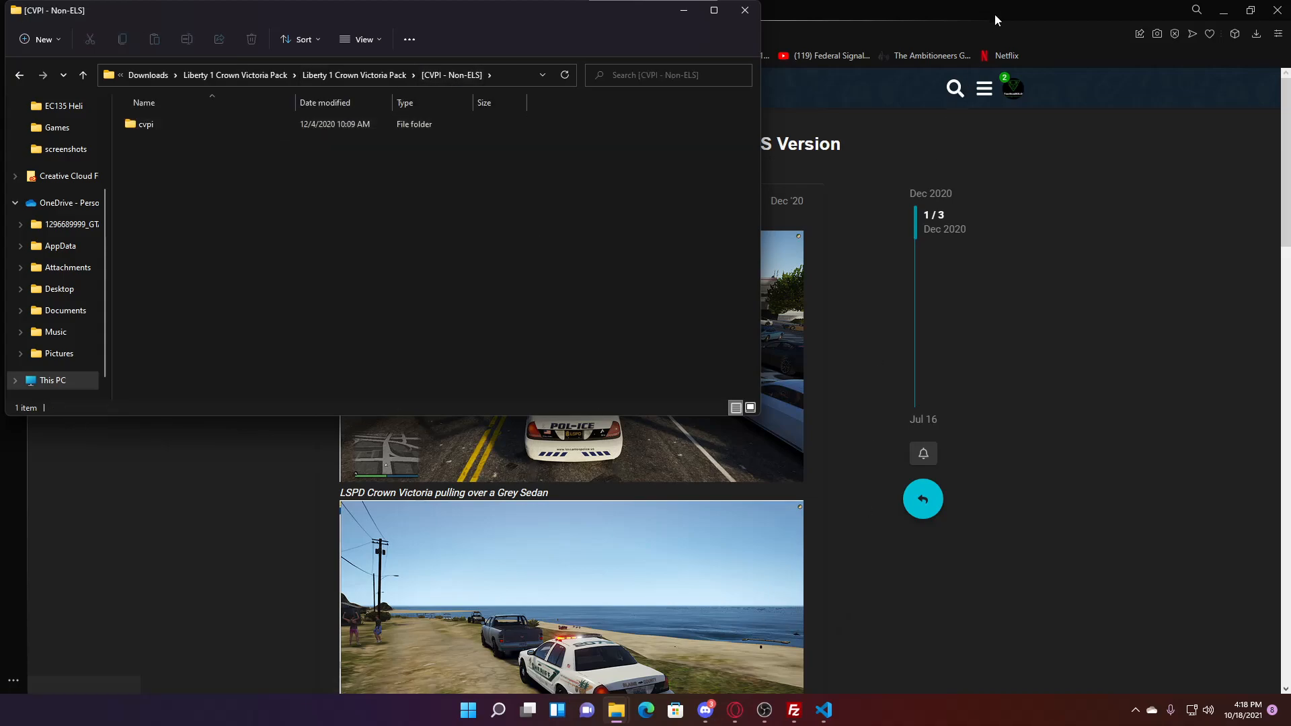
# - Upload the cvpi folder from Explorer into the server's resources folder, then put the cursor under #Vehicles in server.cfg
pyautogui.click(795, 712)
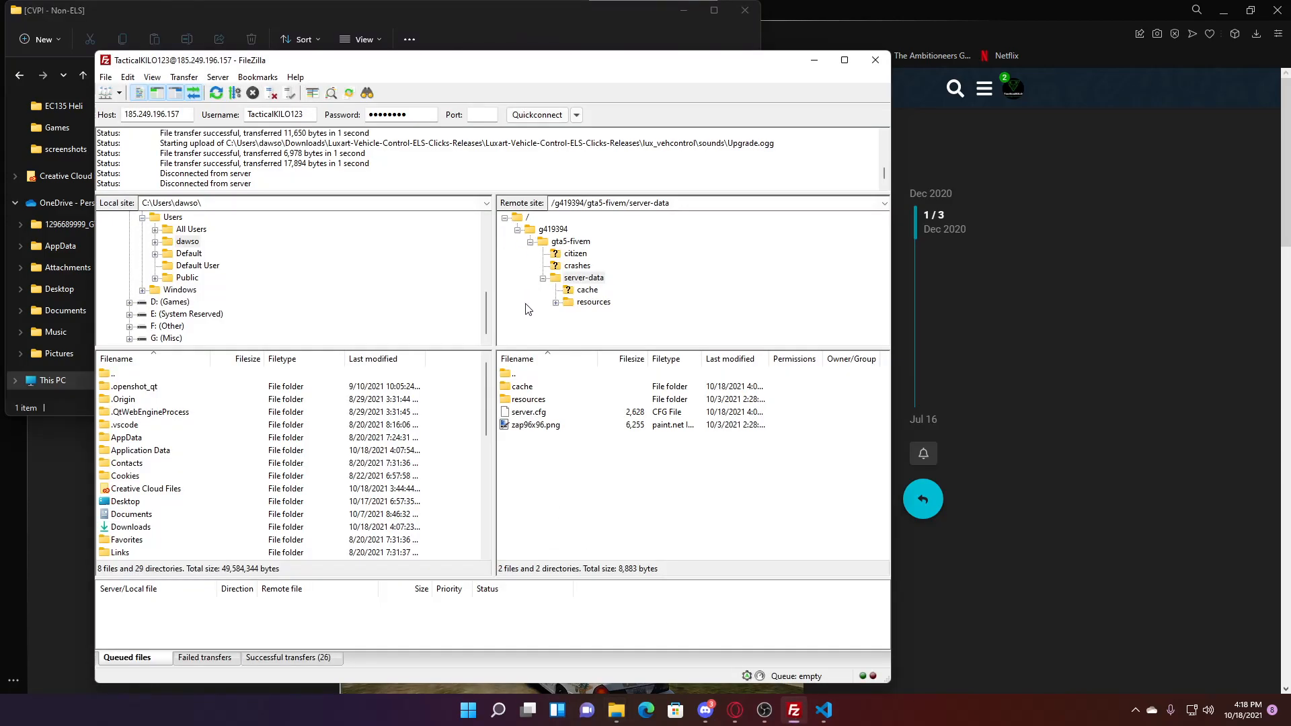
pyautogui.moveTo(308, 61); pyautogui.dragTo(515, 145)
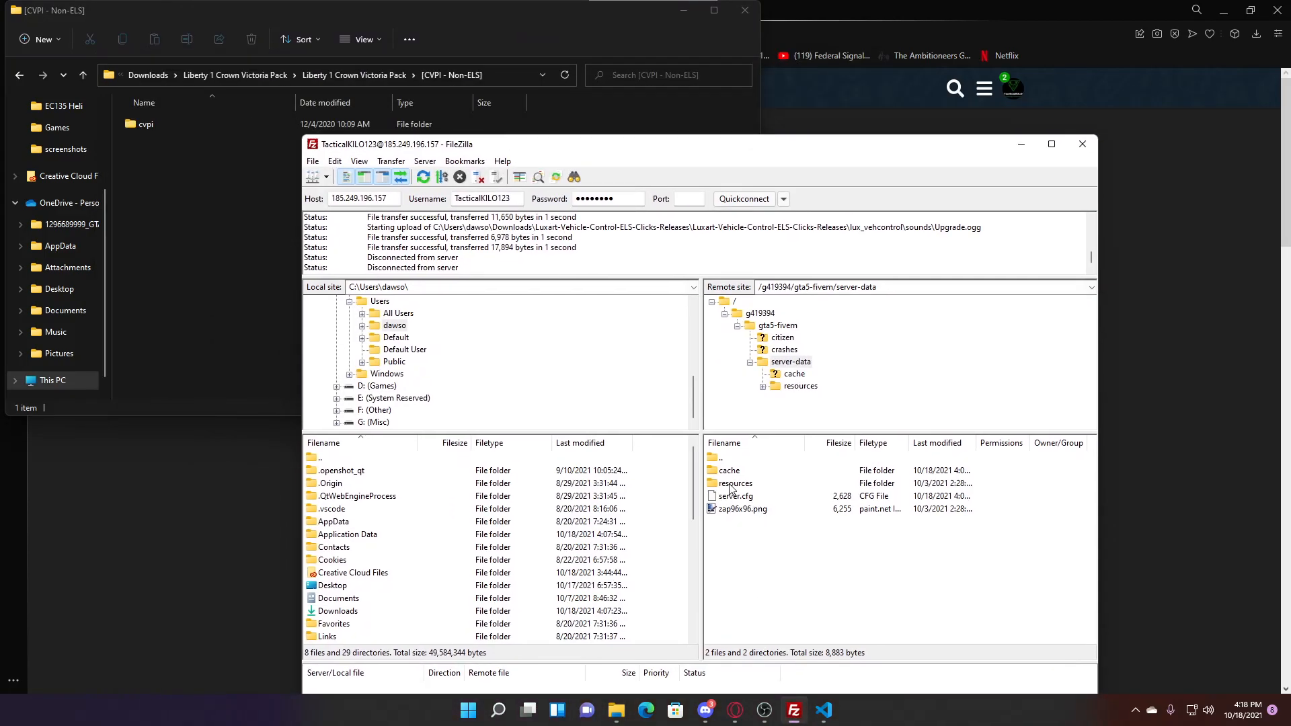
pyautogui.doubleClick(730, 485)
pyautogui.moveTo(160, 123); pyautogui.dragTo(773, 587)
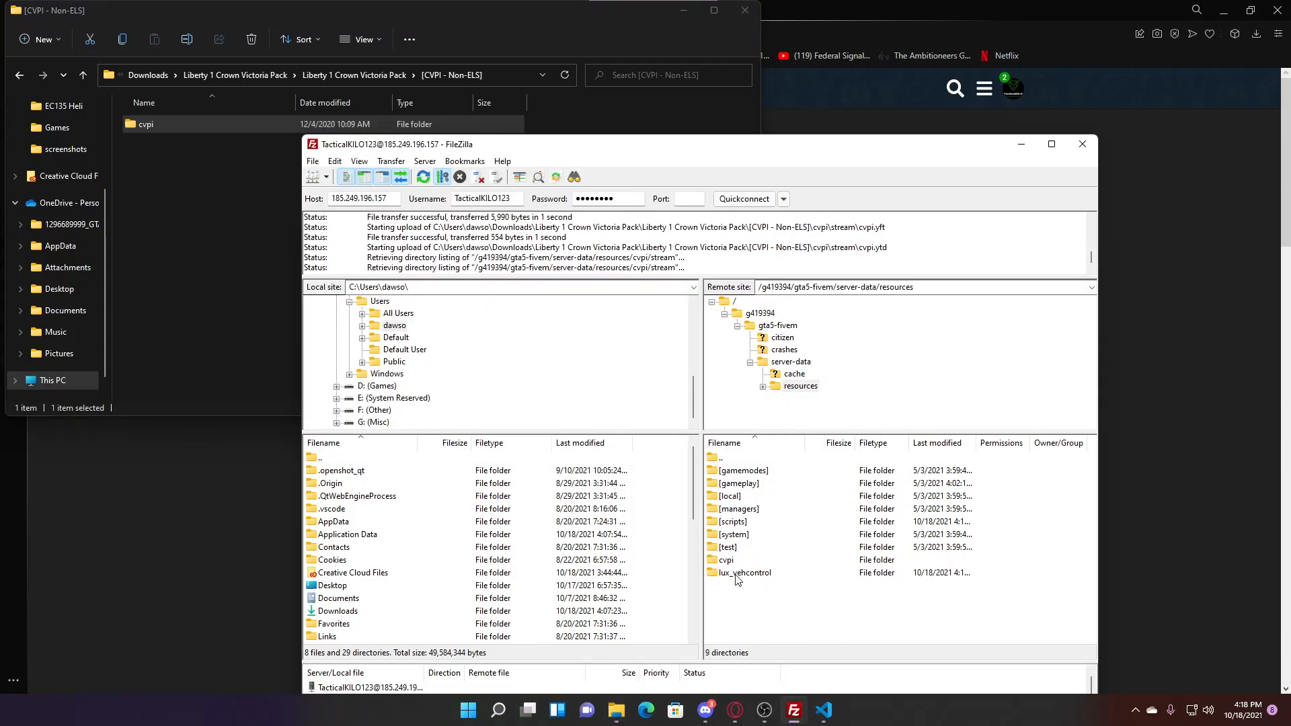
pyautogui.click(738, 576)
pyautogui.moveTo(650, 154); pyautogui.dragTo(639, 80)
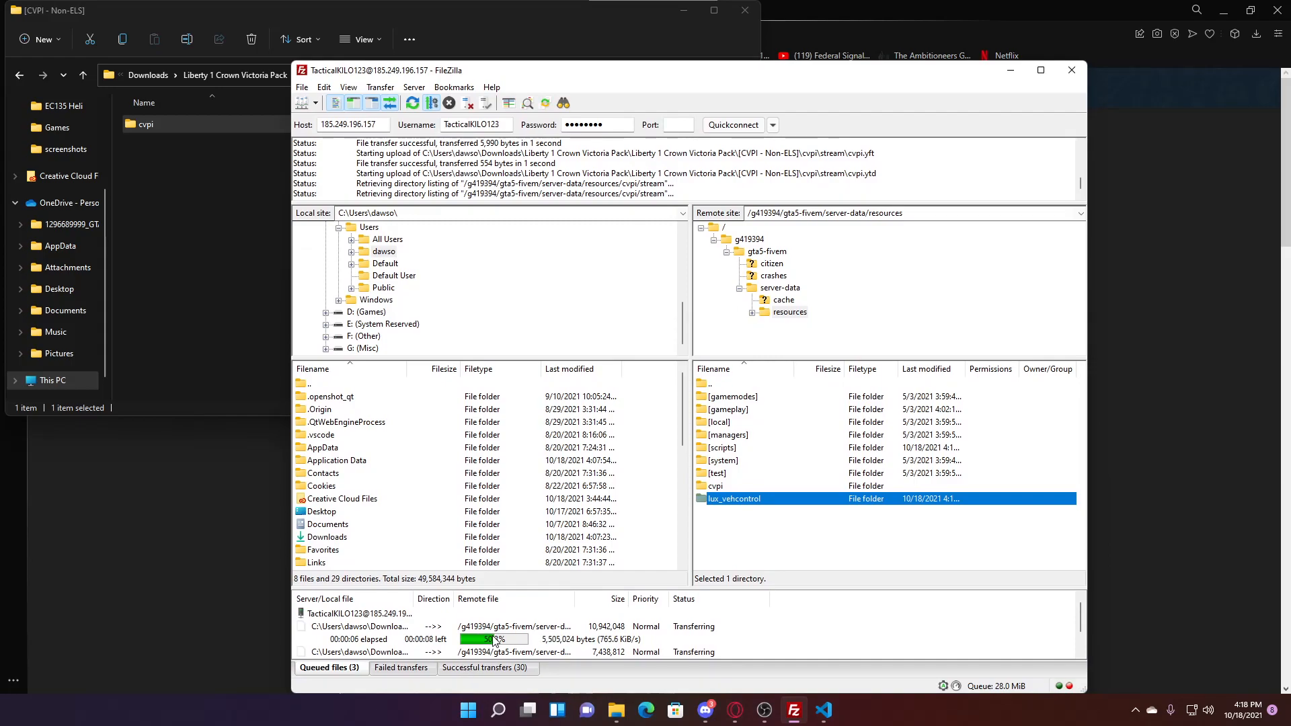
pyautogui.click(825, 710)
pyautogui.click(226, 368)
# - Type 'start cvpui' under #Vehicles in server.cfg, save the file, and minimize the editor
pyautogui.write('start cvpui')
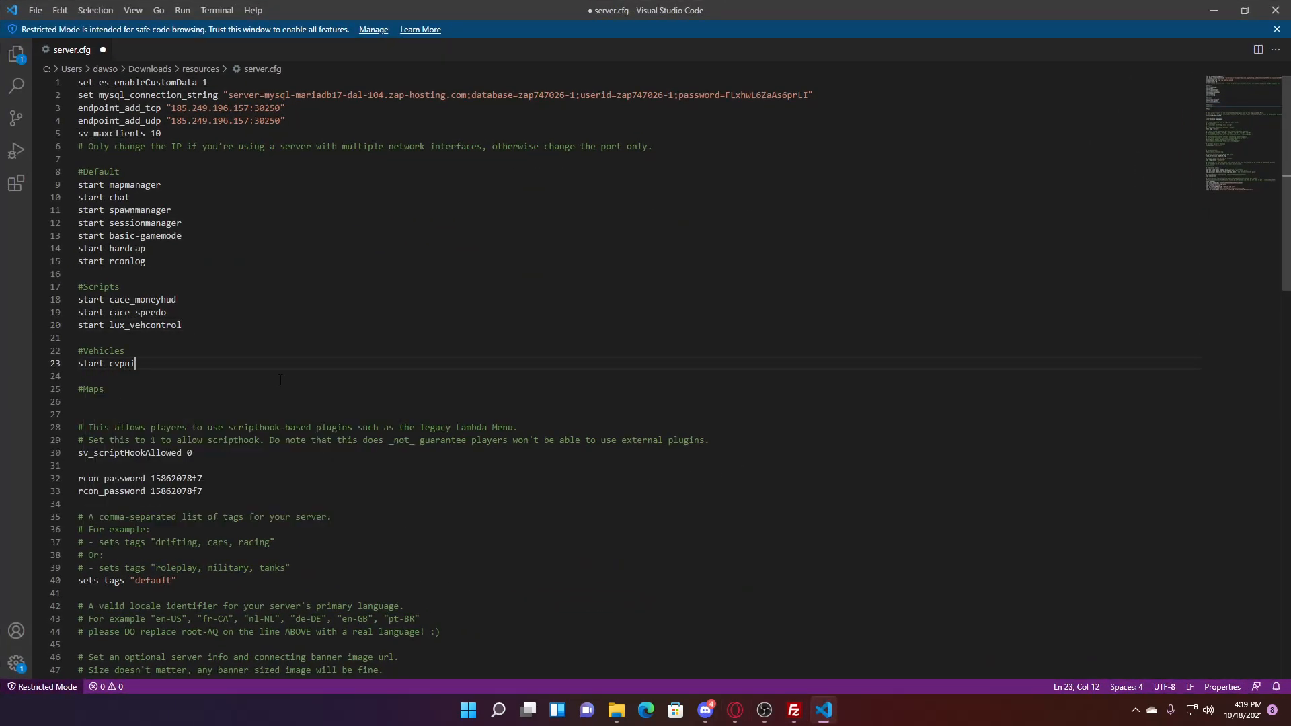
pyautogui.click(41, 9)
pyautogui.click(98, 223)
pyautogui.click(1214, 12)
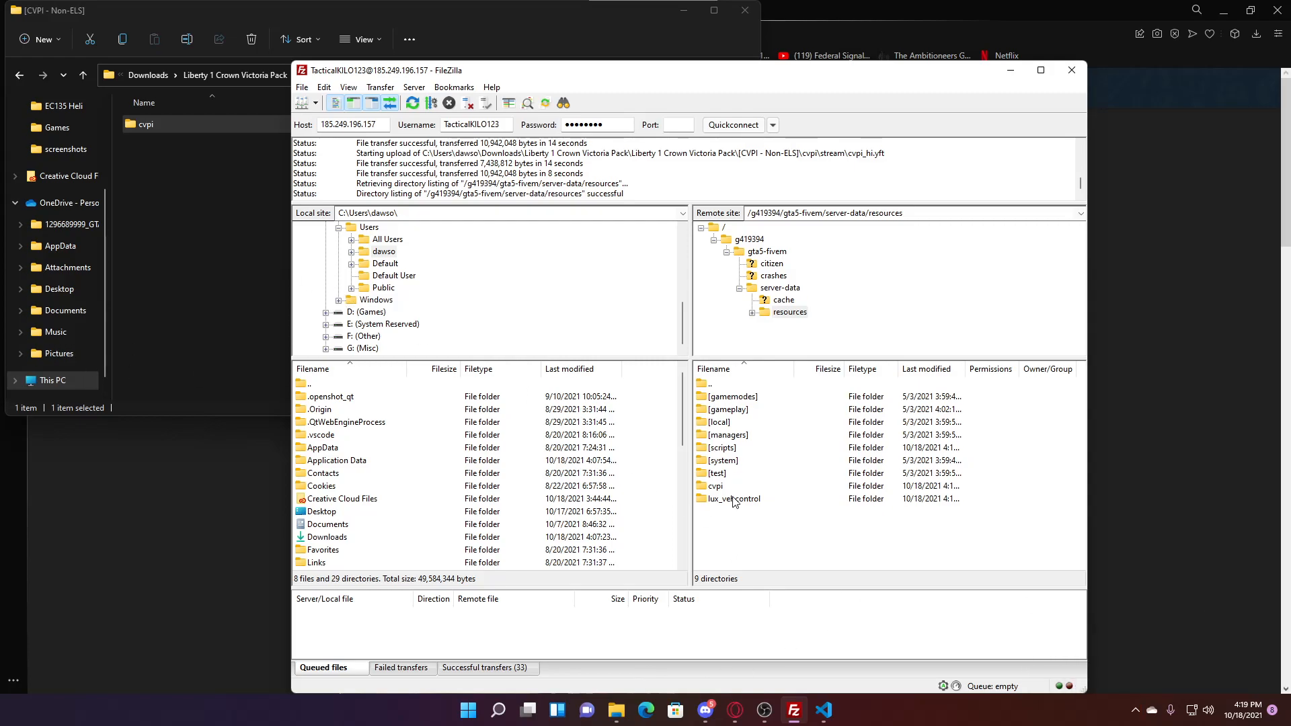
# - Move lux_vehcontrol into [scripts], create a [vehicles] folder, and move cvpi into it
pyautogui.moveTo(735, 501); pyautogui.dragTo(744, 451)
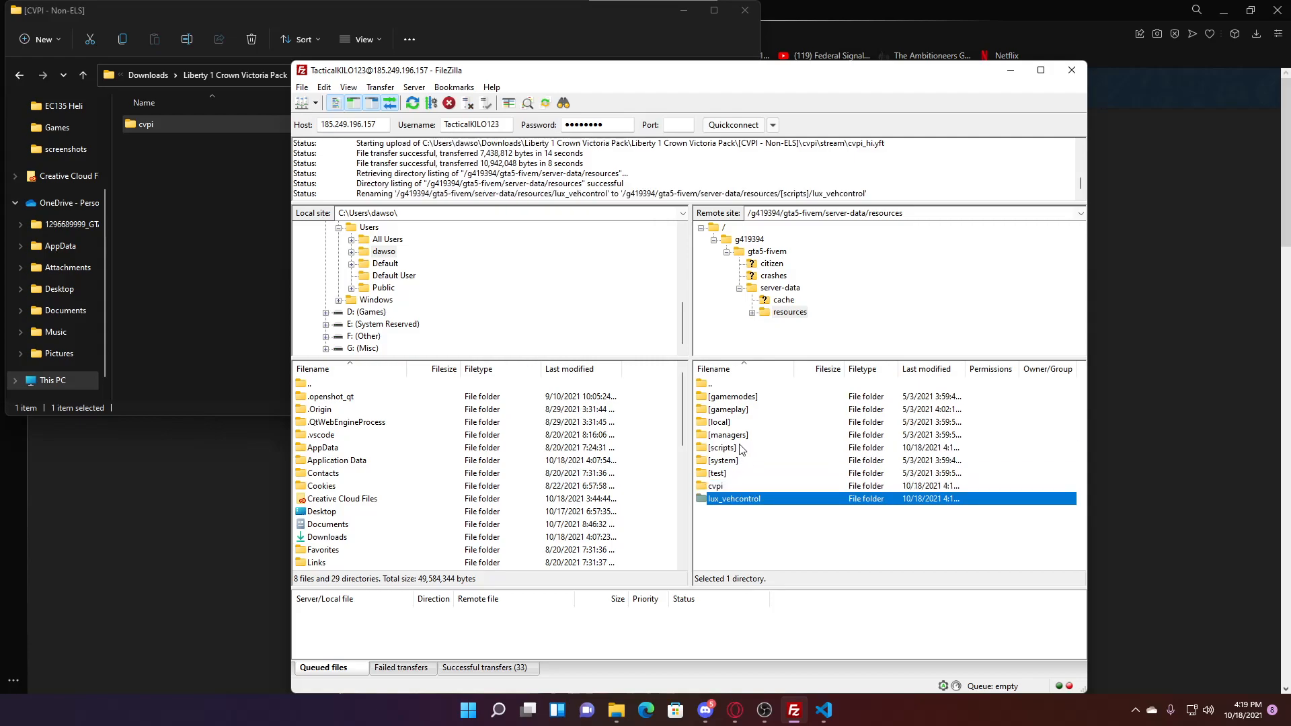
pyautogui.rightClick(759, 531)
pyautogui.click(864, 412)
pyautogui.write('[')
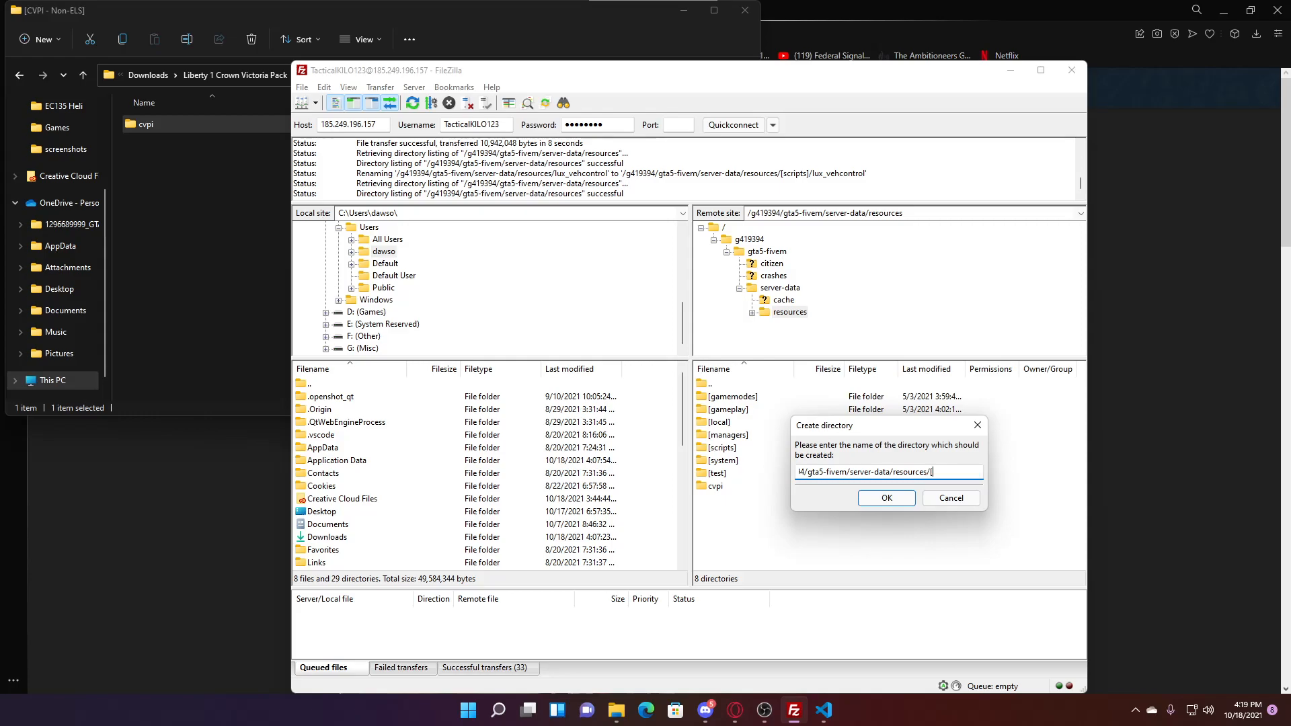
pyautogui.write('vehicles]')
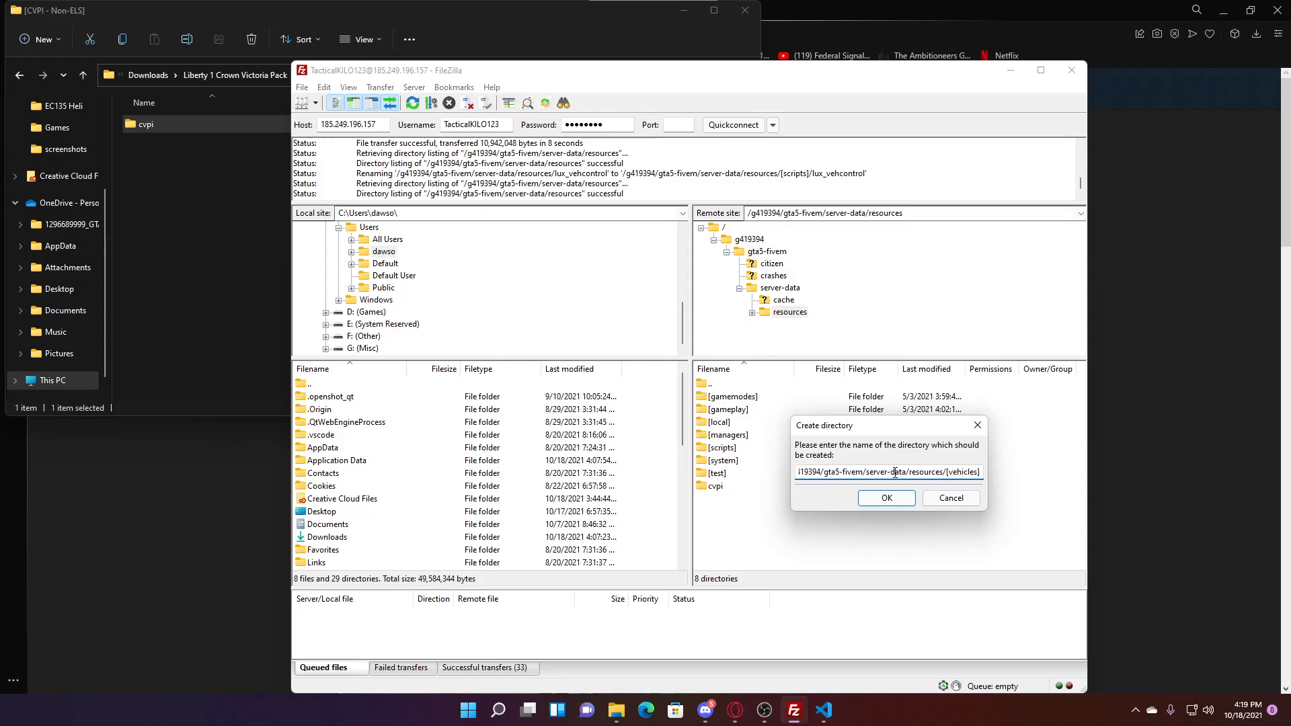
pyautogui.click(887, 498)
pyautogui.click(732, 502)
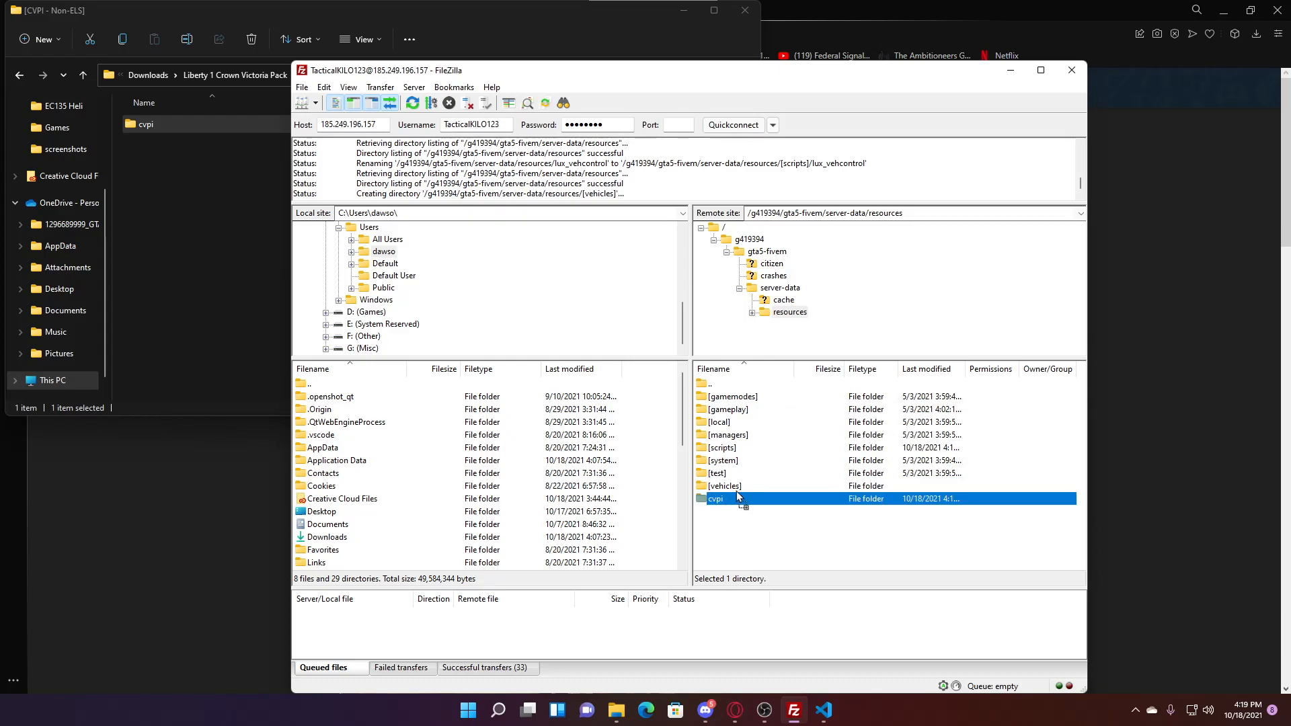
pyautogui.moveTo(737, 499); pyautogui.dragTo(725, 486)
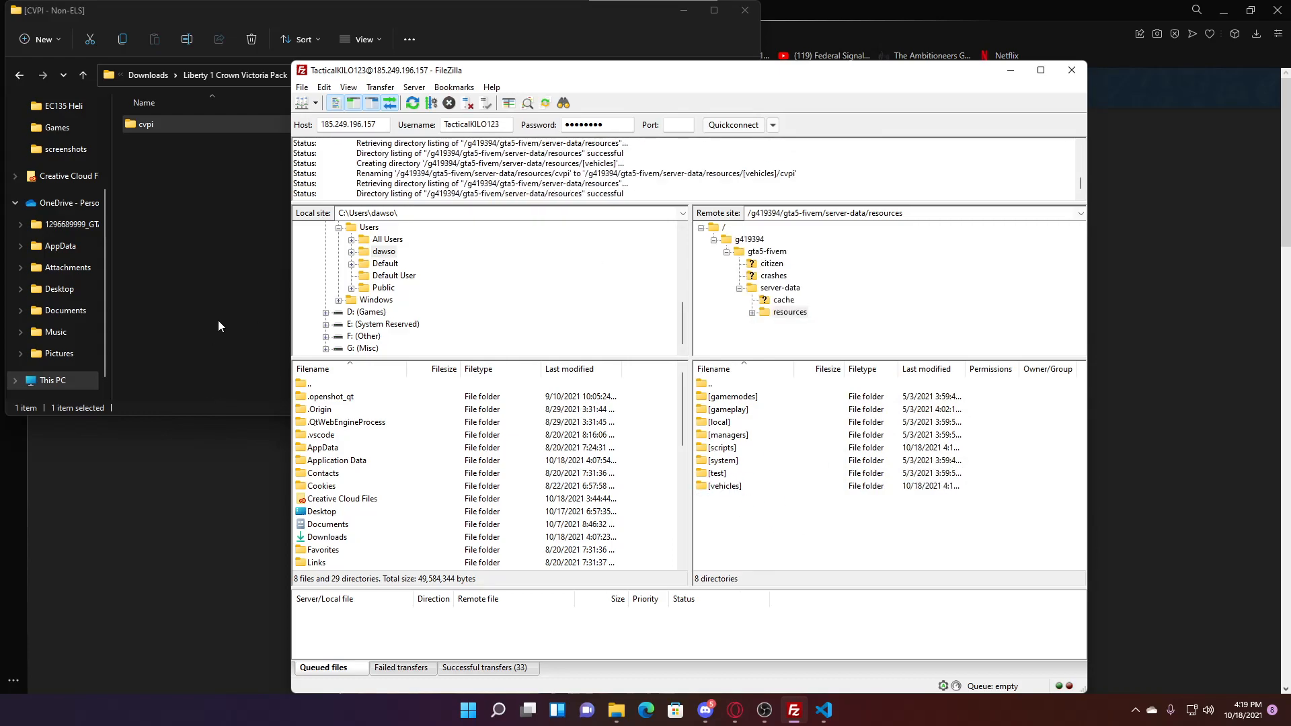
pyautogui.click(218, 317)
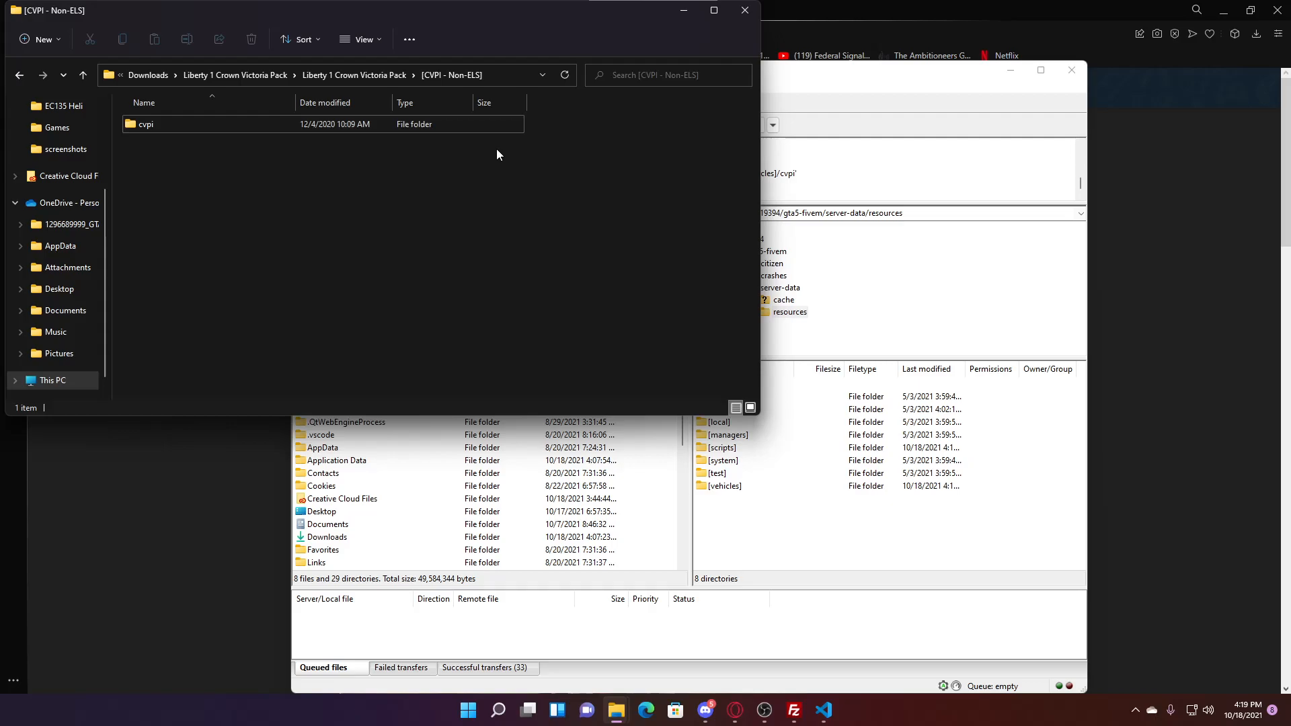
# - Close the CVPI pack window and select the local server.cfg in the resources folder
pyautogui.click(745, 12)
pyautogui.click(826, 717)
pyautogui.click(827, 720)
pyautogui.moveTo(617, 710)
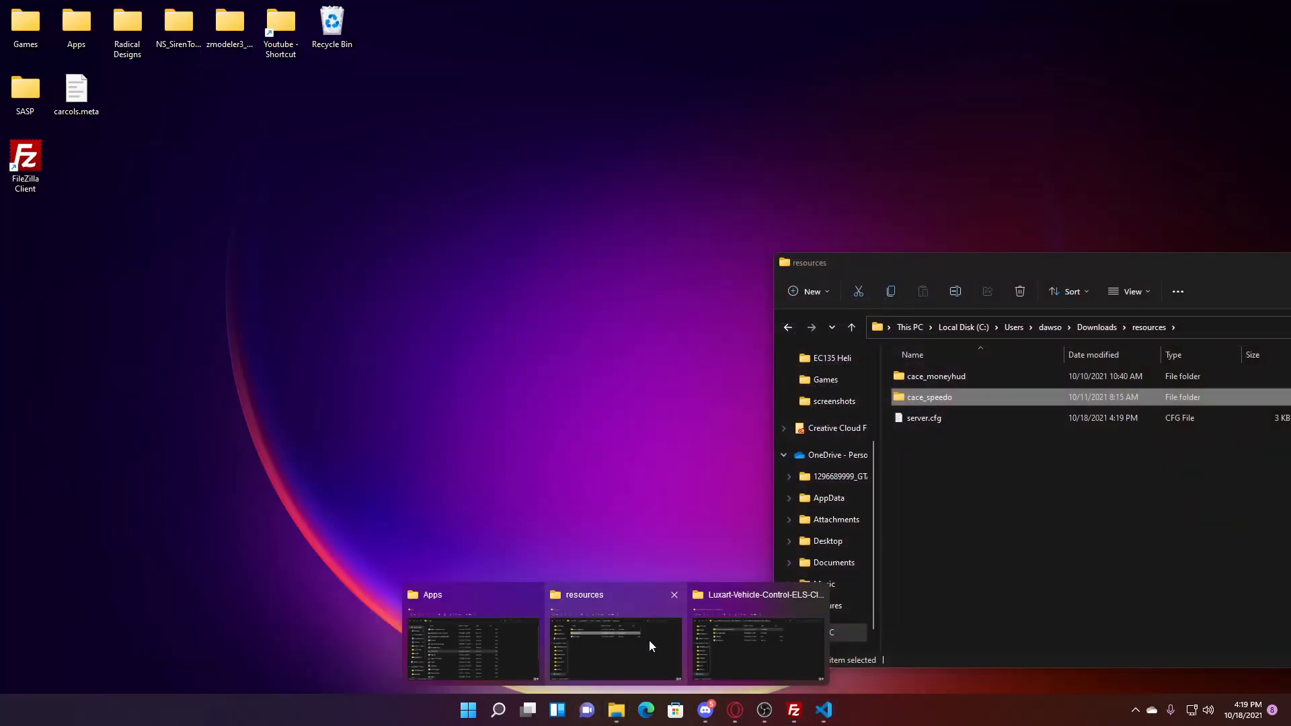
pyautogui.click(649, 640)
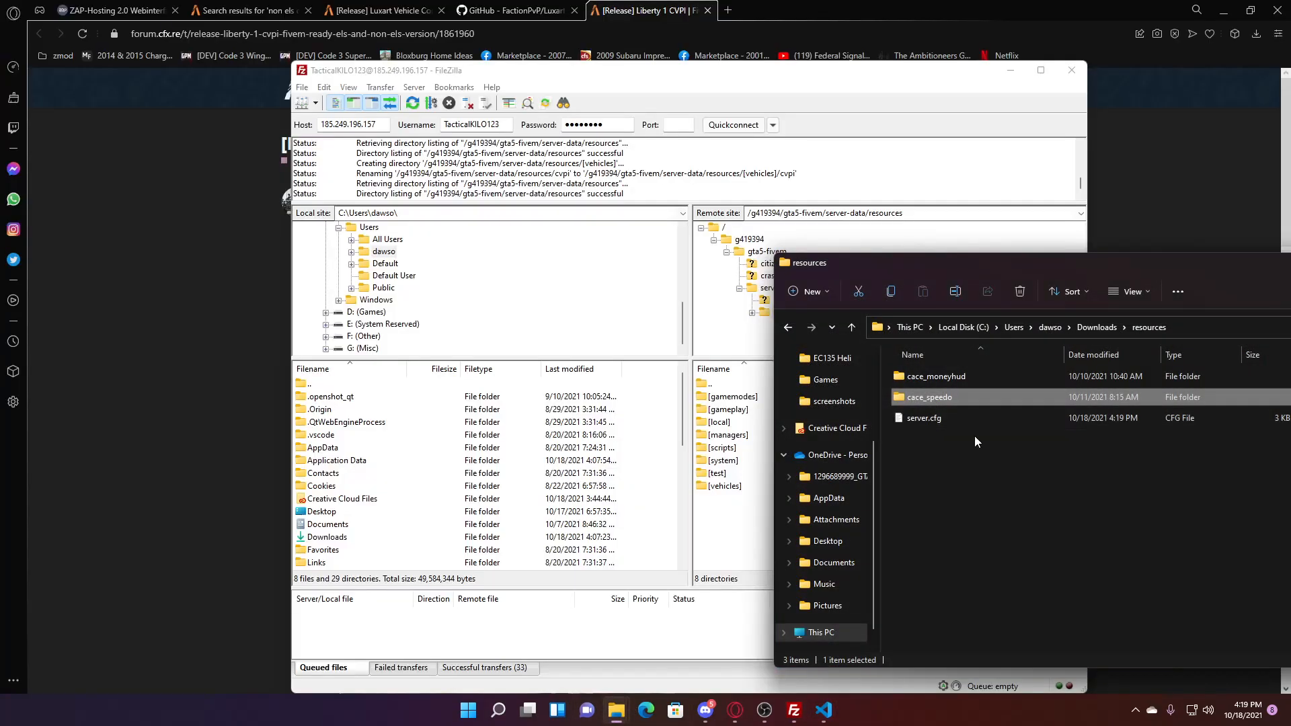
pyautogui.click(970, 421)
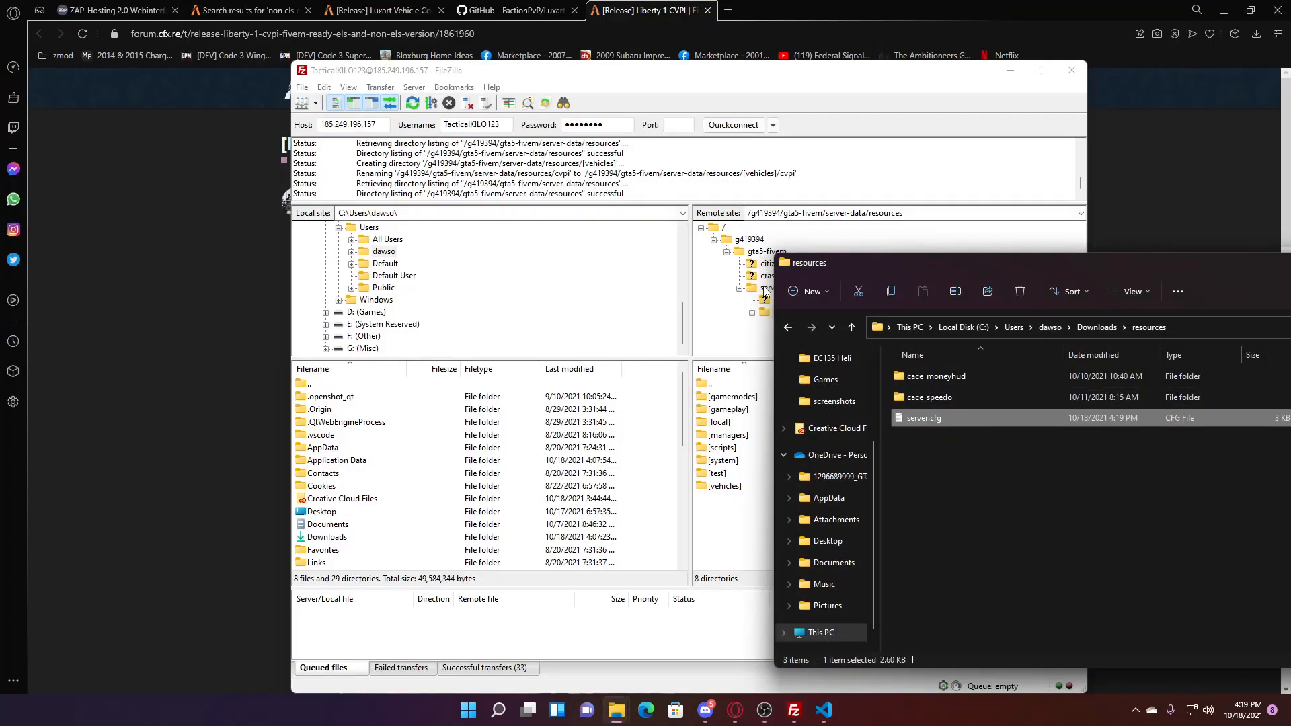
# - Upload server.cfg into server-data, overwriting the server's existing copy
pyautogui.click(766, 287)
pyautogui.click(1105, 417)
pyautogui.moveTo(1104, 417); pyautogui.dragTo(749, 506)
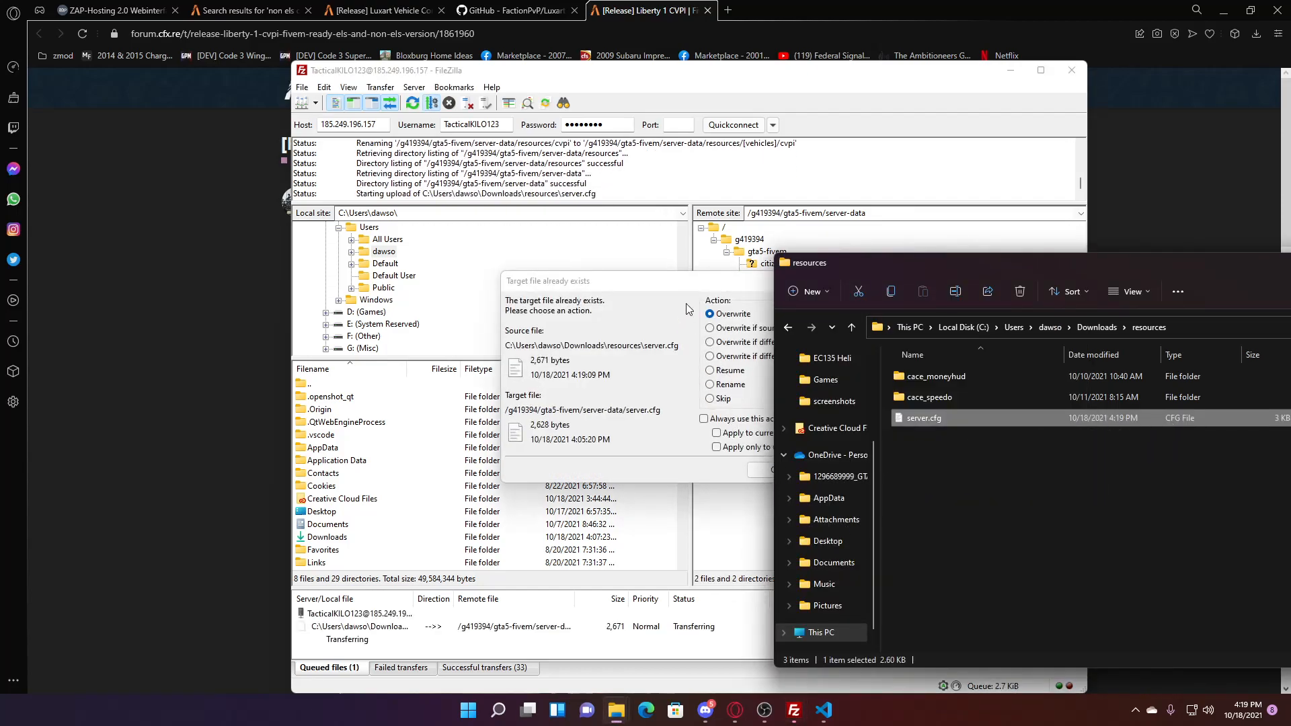
pyautogui.click(750, 400)
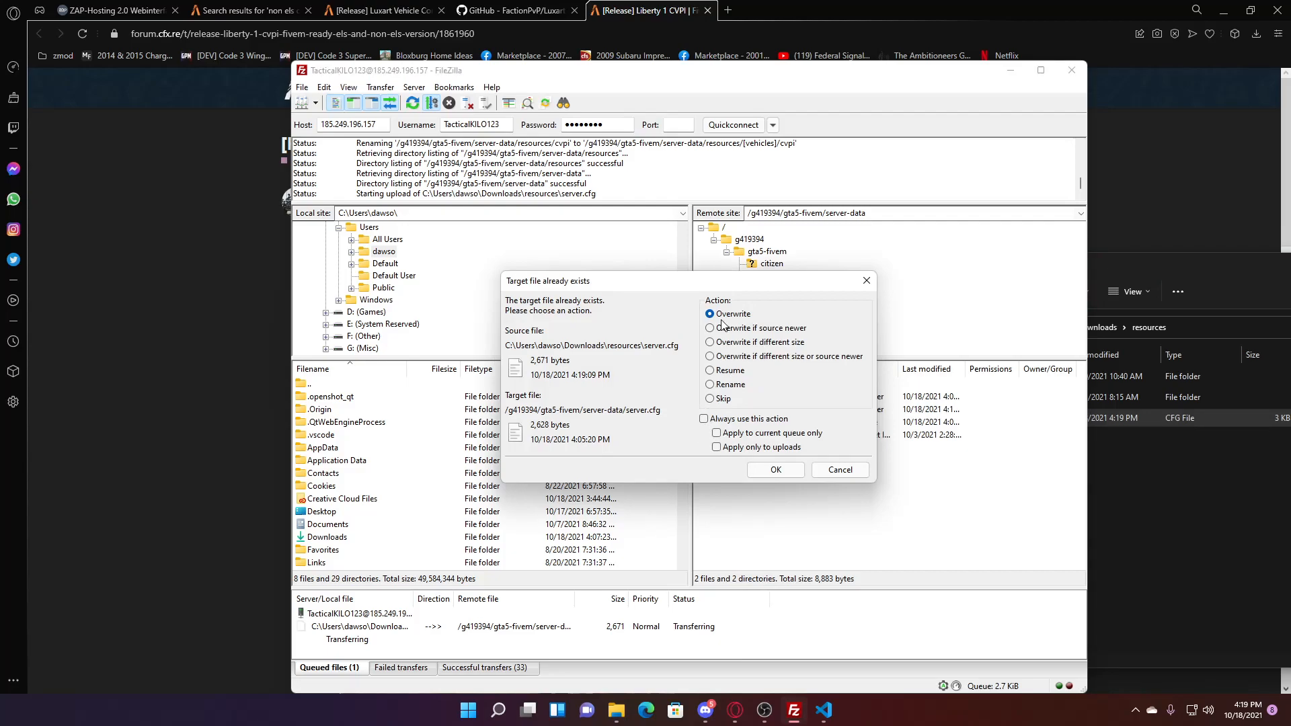
pyautogui.click(774, 469)
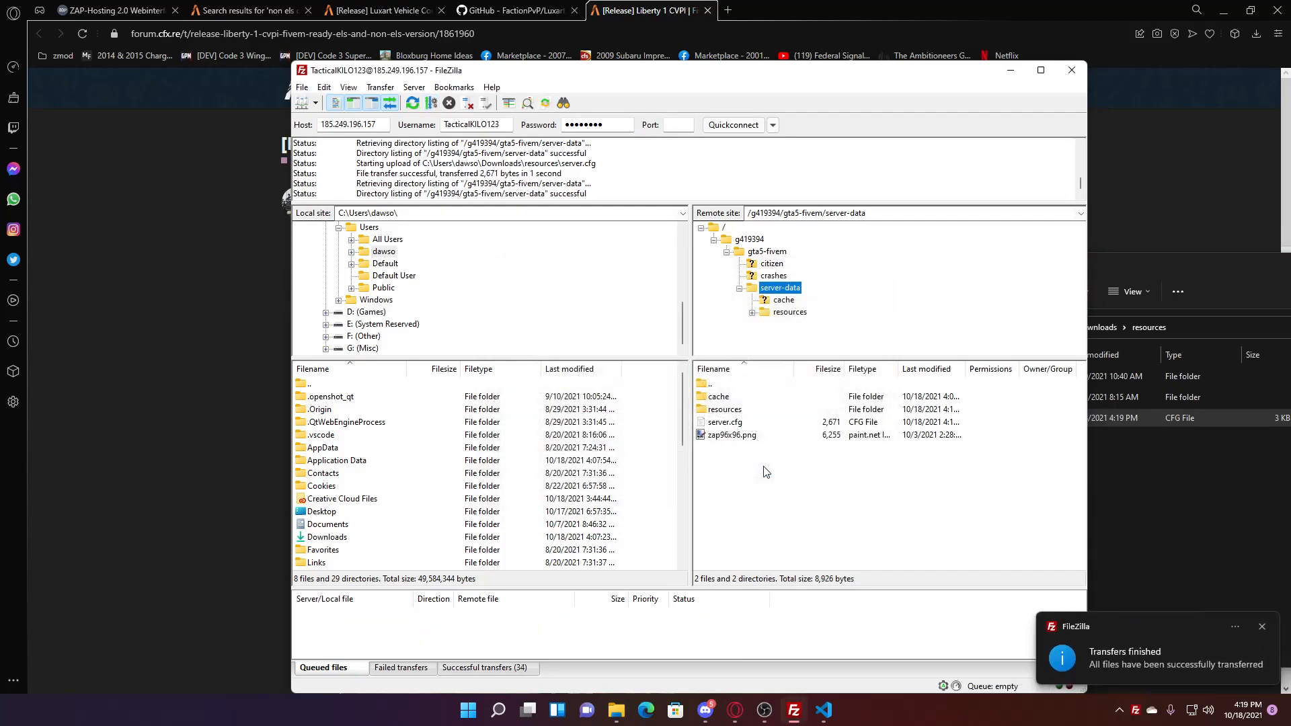
pyautogui.click(1121, 472)
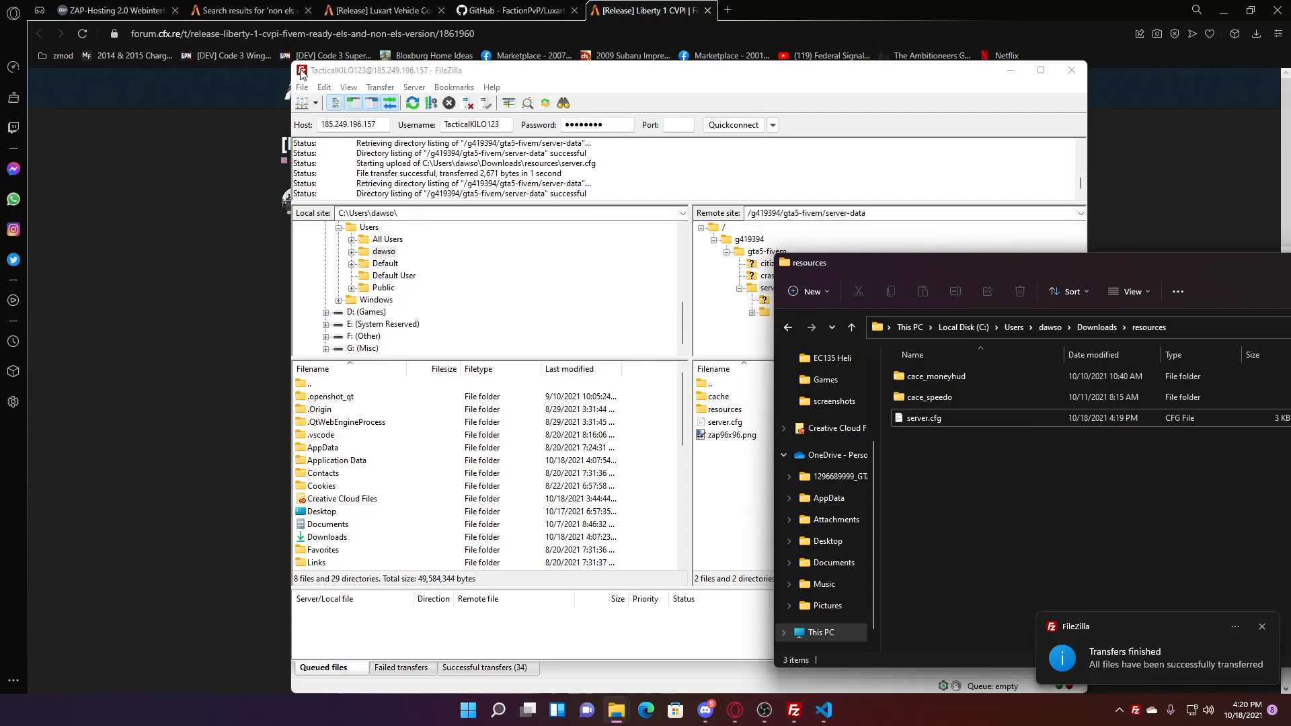
pyautogui.click(517, 10)
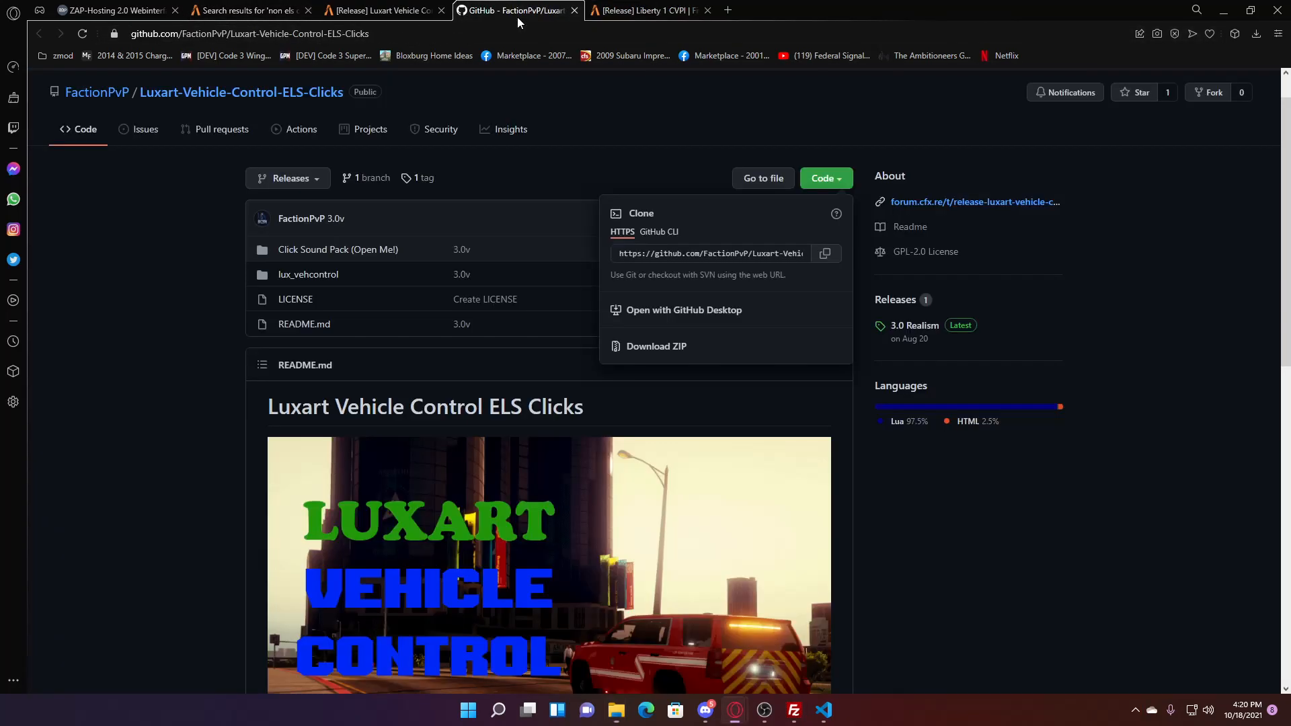
# - Restart the FiveM game server from the ZAP-Hosting server panel, then minimize the browser
pyautogui.click(401, 11)
pyautogui.scroll(-5, 572, 403)
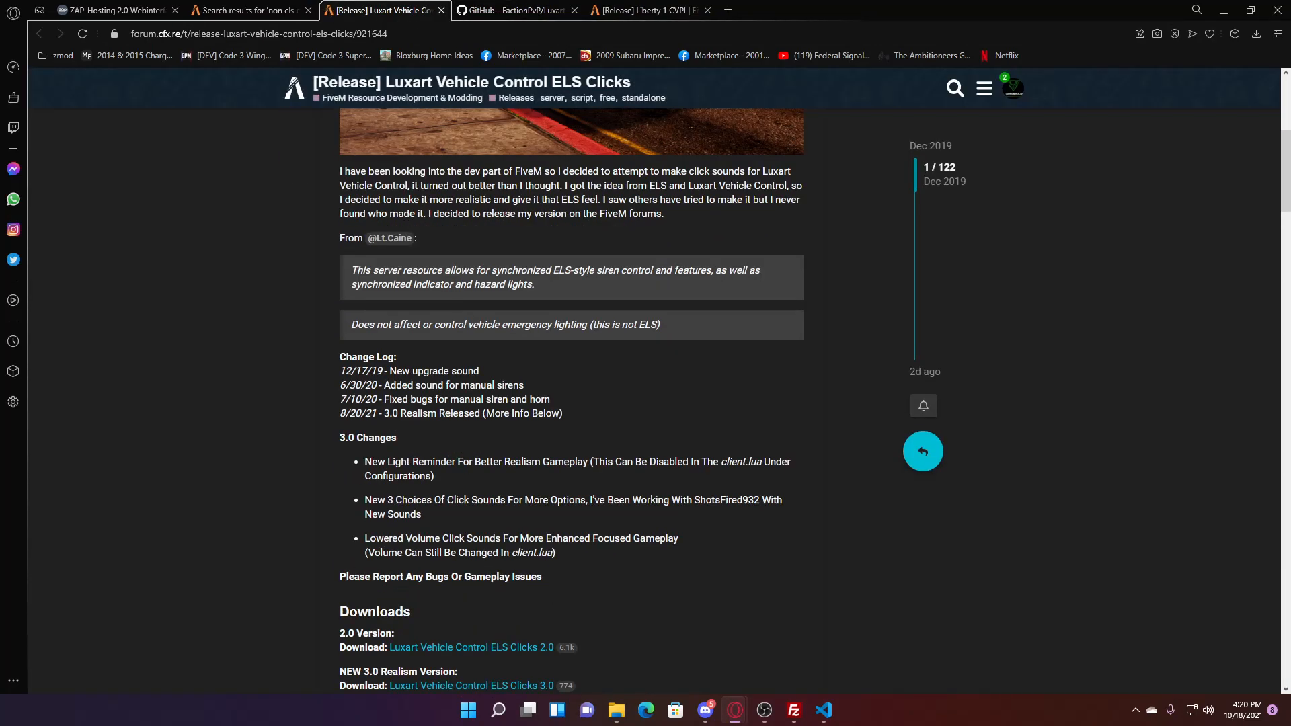
pyautogui.click(114, 11)
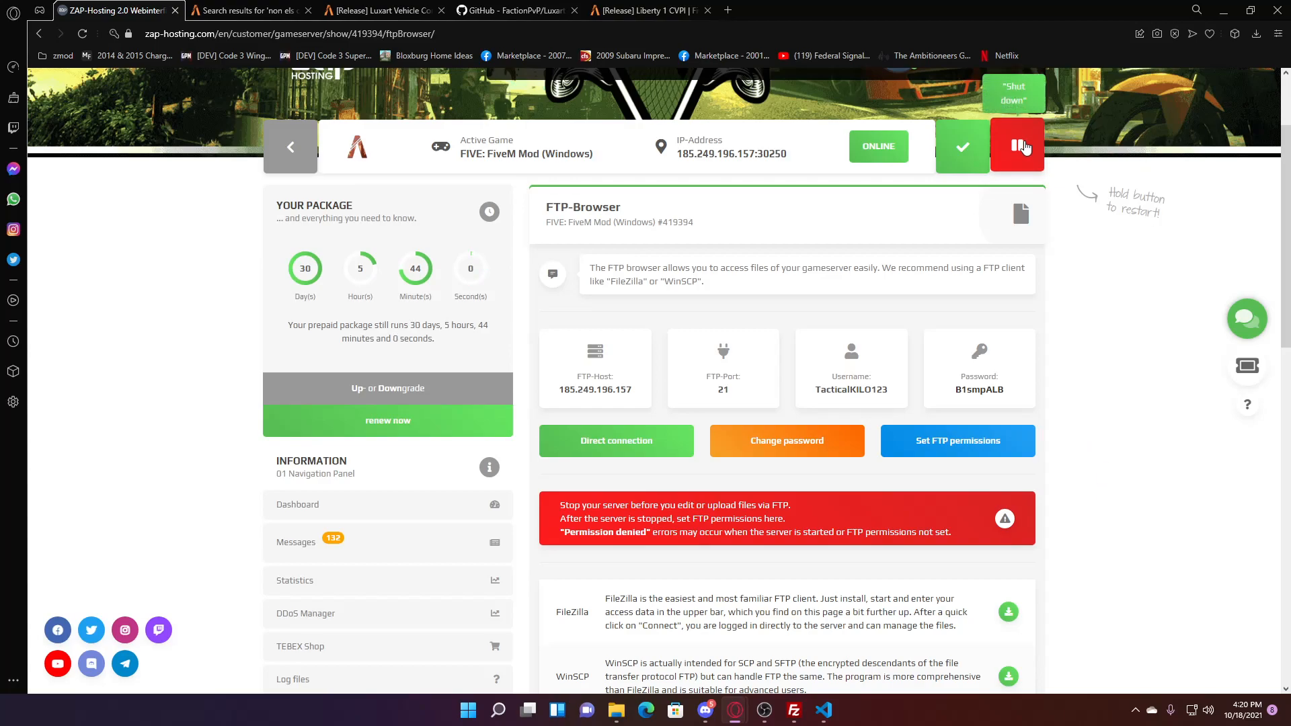
pyautogui.click(1023, 147)
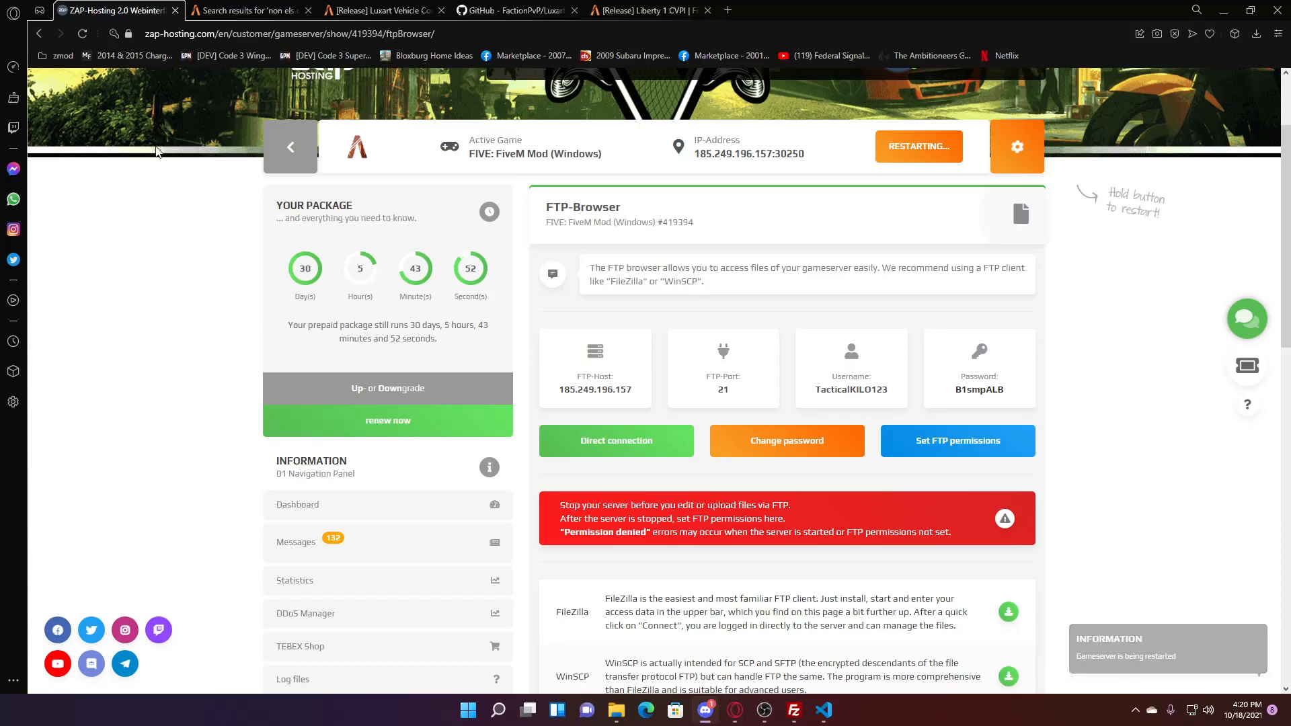
pyautogui.click(1221, 11)
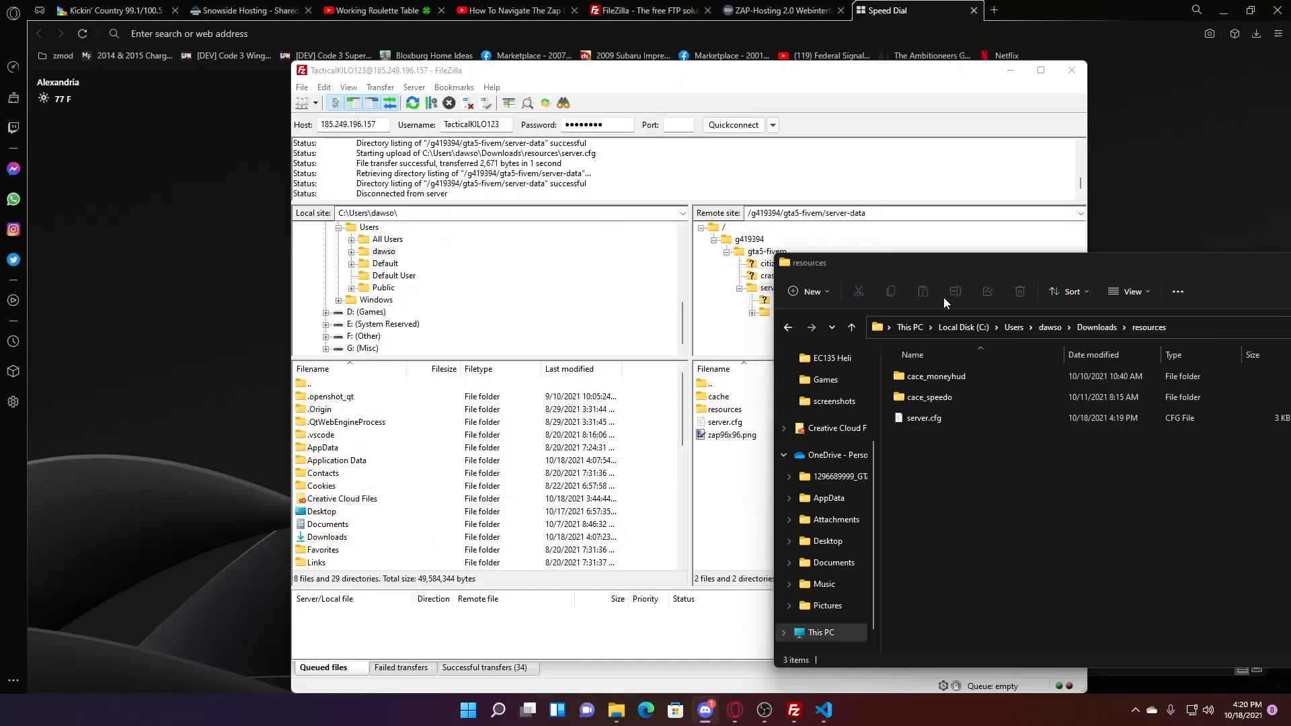
# - Launch FiveM from the desktop Games folder, then return to the ZAP-Hosting panel
pyautogui.click(1225, 10)
pyautogui.doubleClick(27, 27)
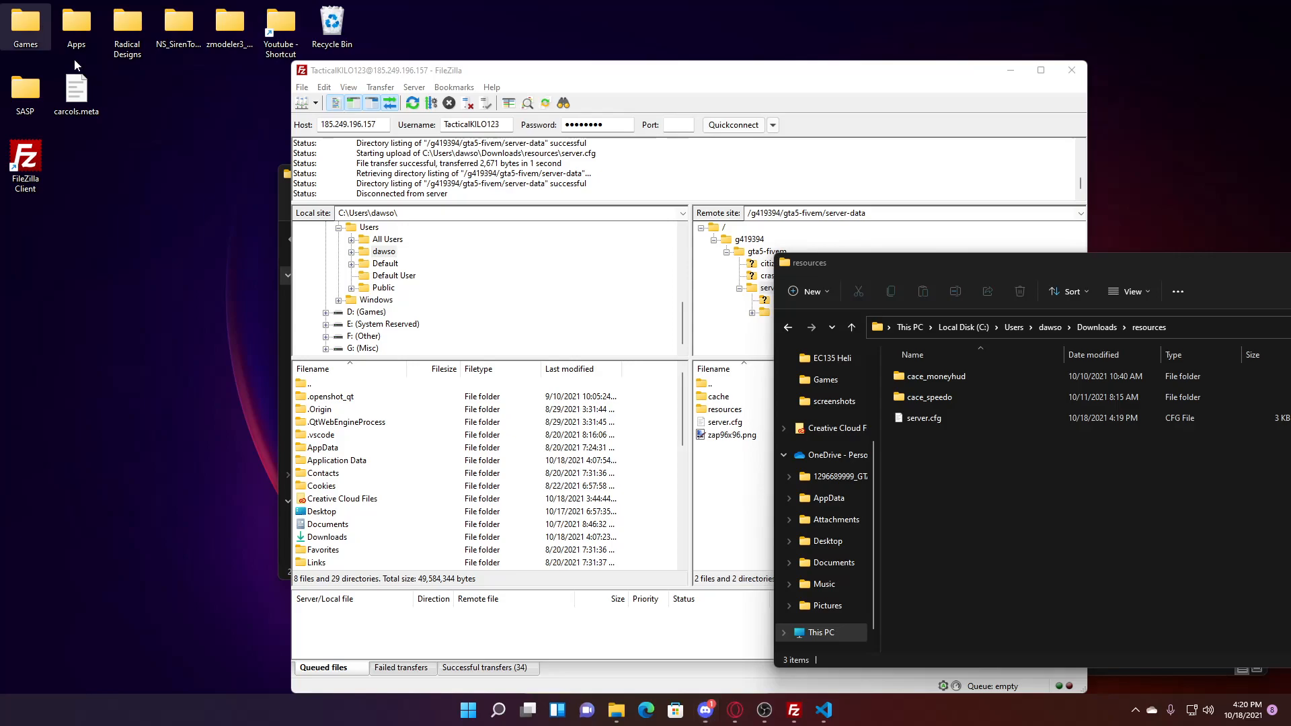
pyautogui.doubleClick(718, 355)
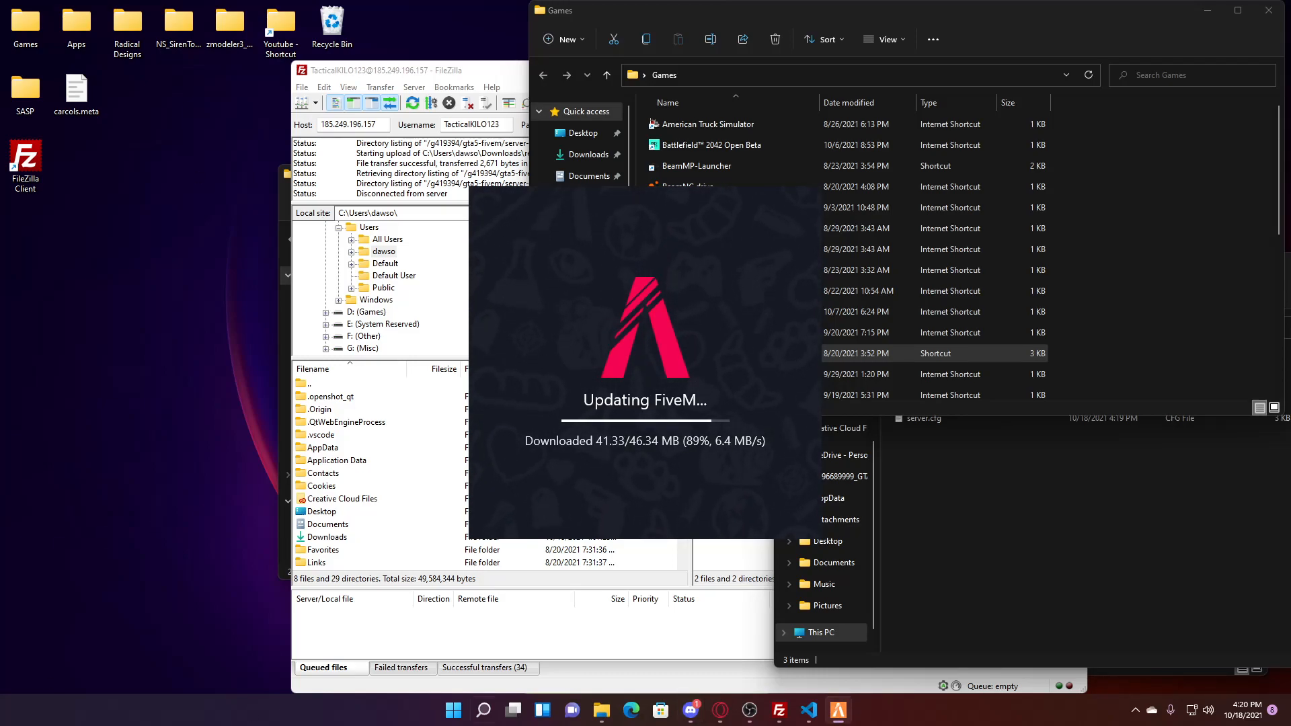
pyautogui.moveTo(720, 710)
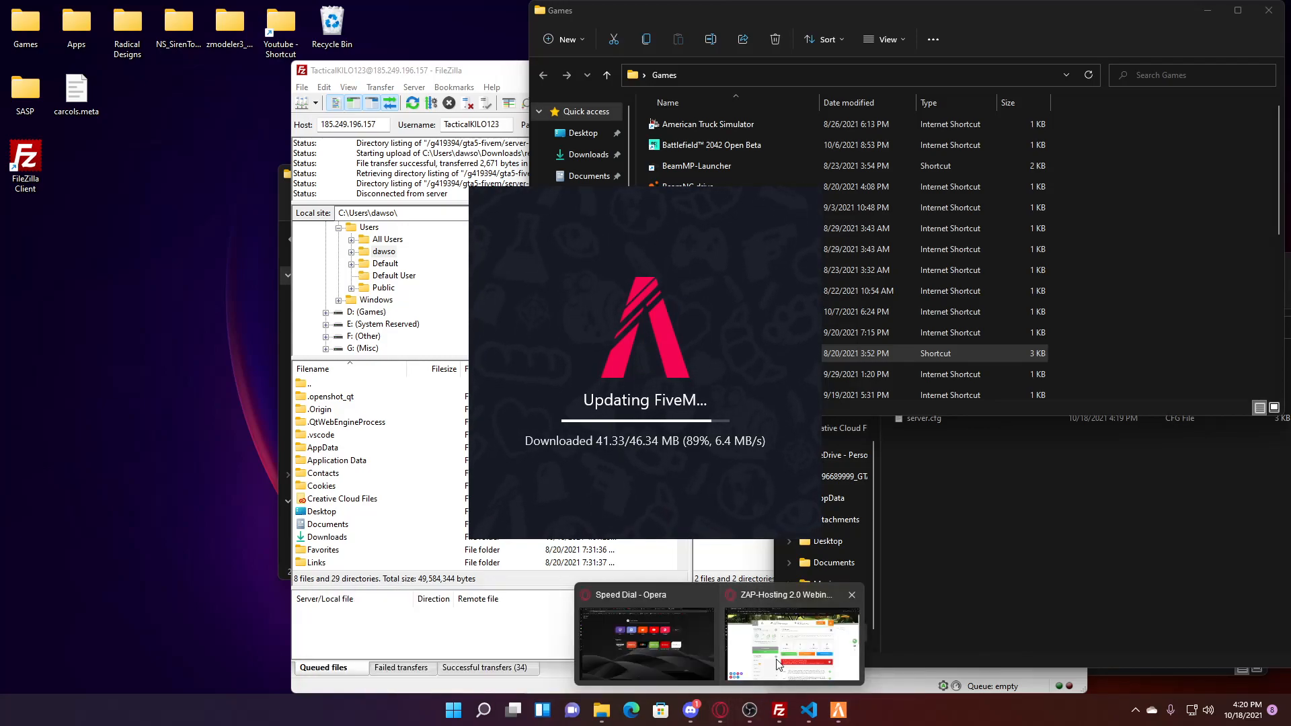
pyautogui.click(778, 665)
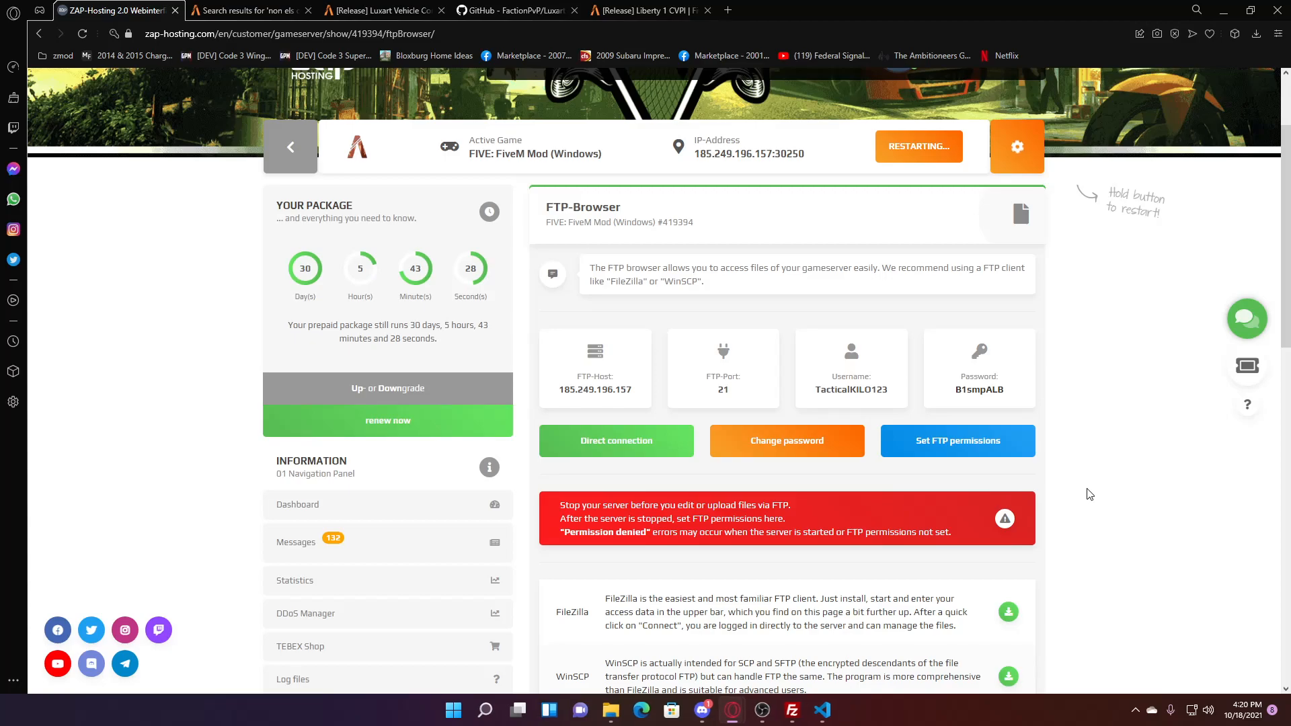
# - Watch the server console until it is back online, close the server.cfg editor, and select the server IP and port
pyautogui.scroll(-3, 1084, 491)
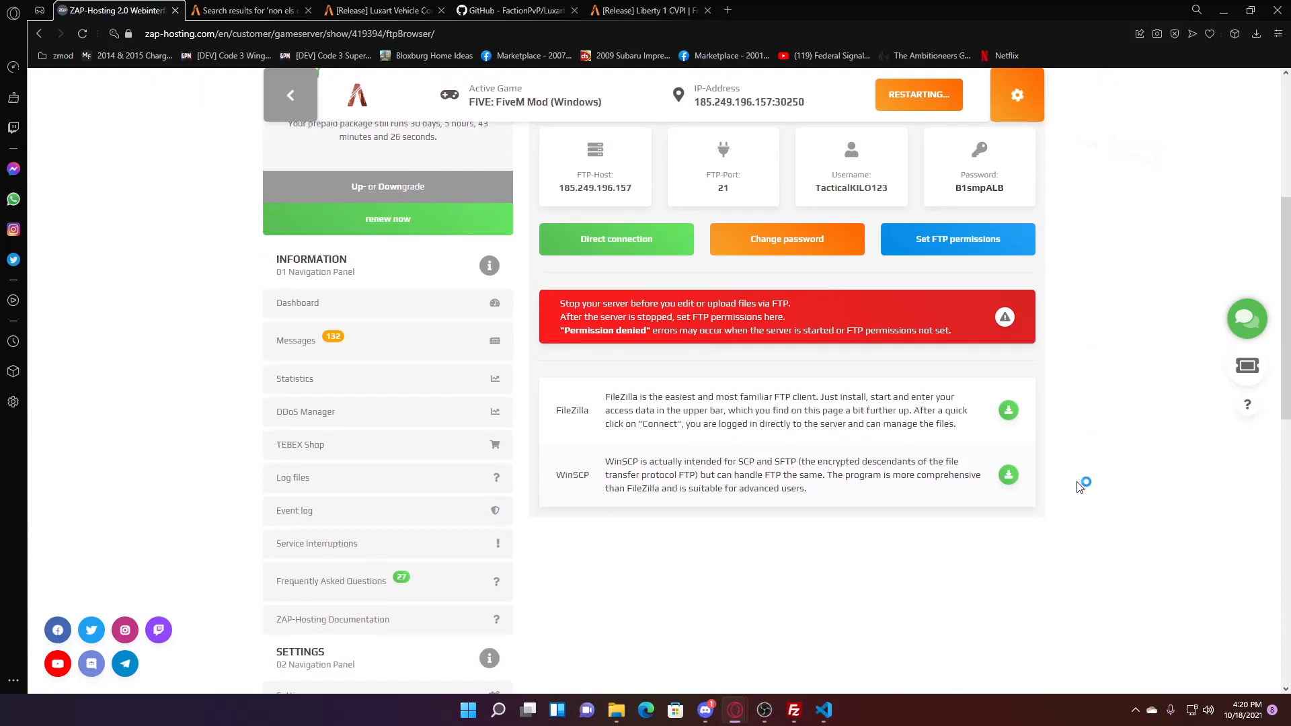
pyautogui.scroll(4, 1103, 484)
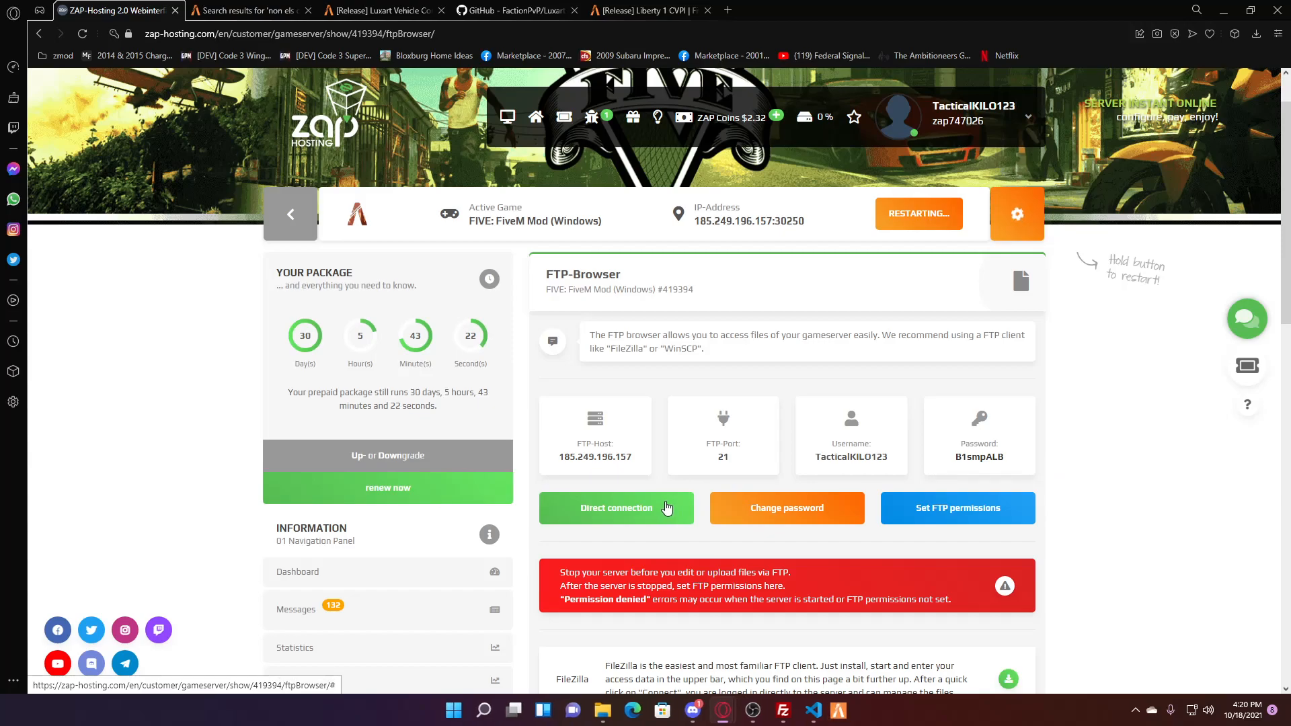
pyautogui.moveTo(979, 445); pyautogui.dragTo(983, 456)
pyautogui.click(1025, 467)
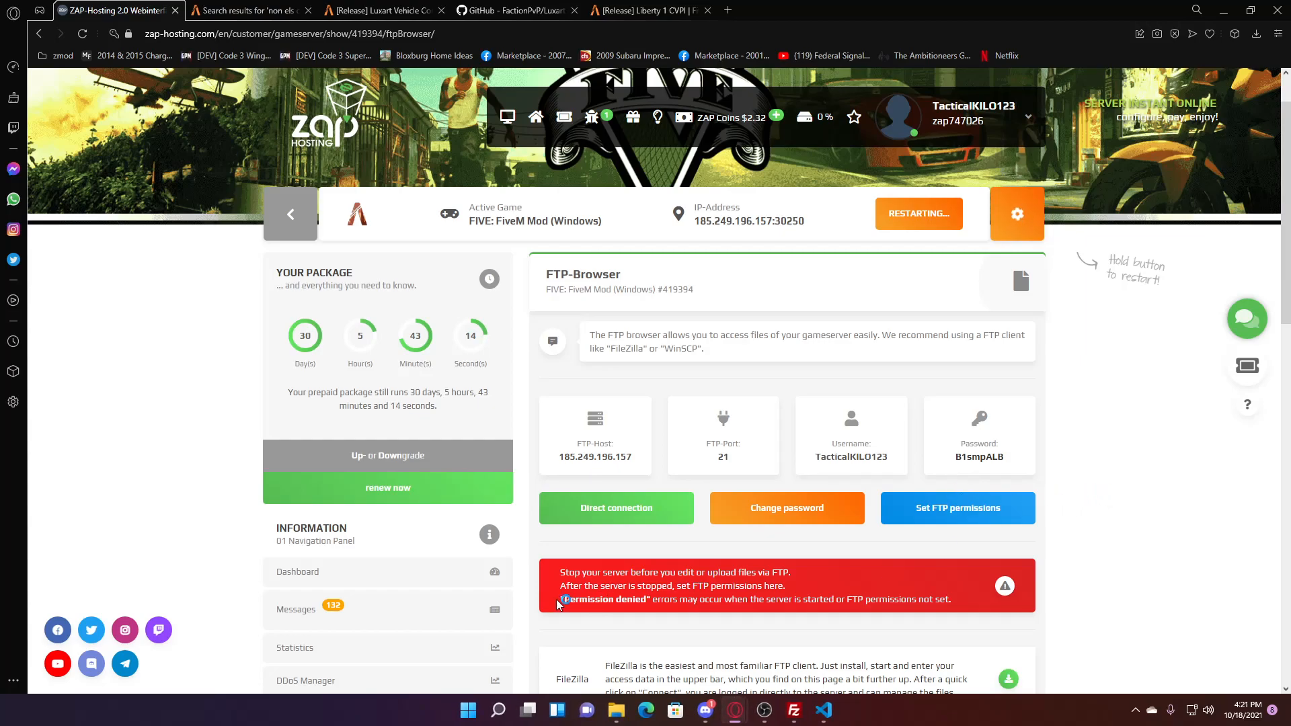
pyautogui.moveTo(558, 601); pyautogui.dragTo(951, 600)
pyautogui.click(826, 719)
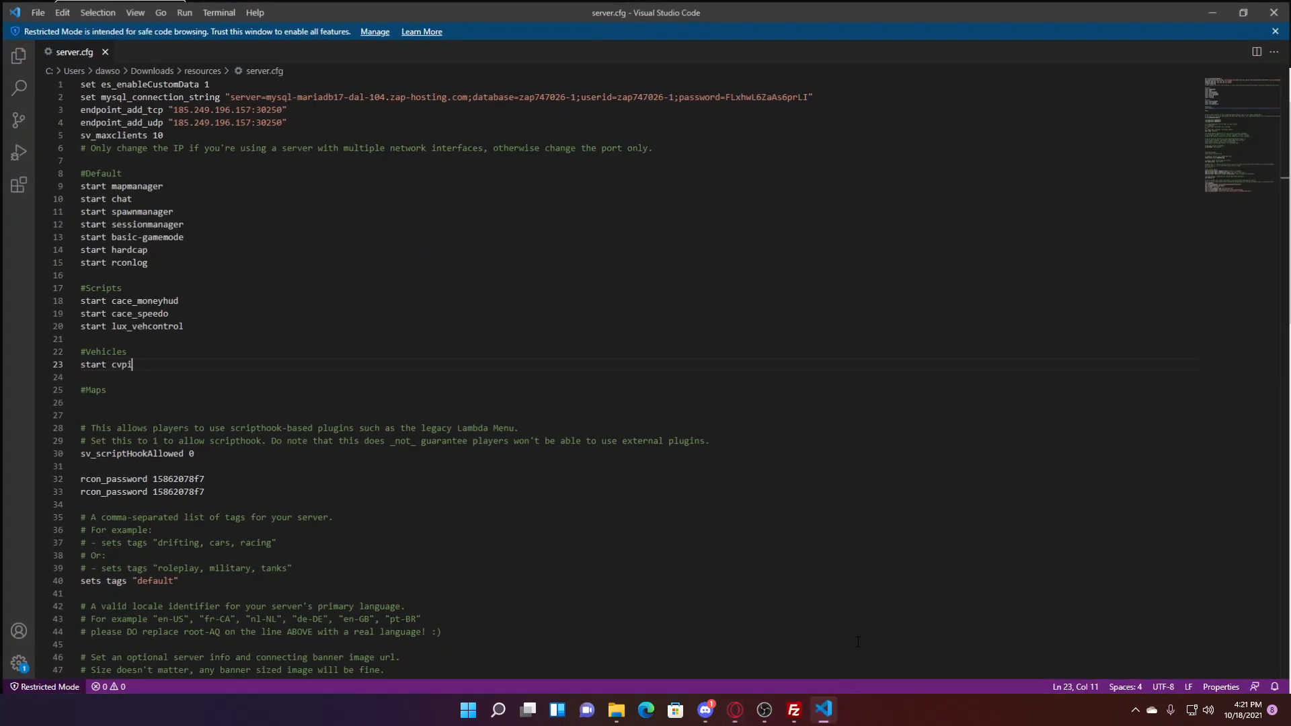
pyautogui.click(1280, 8)
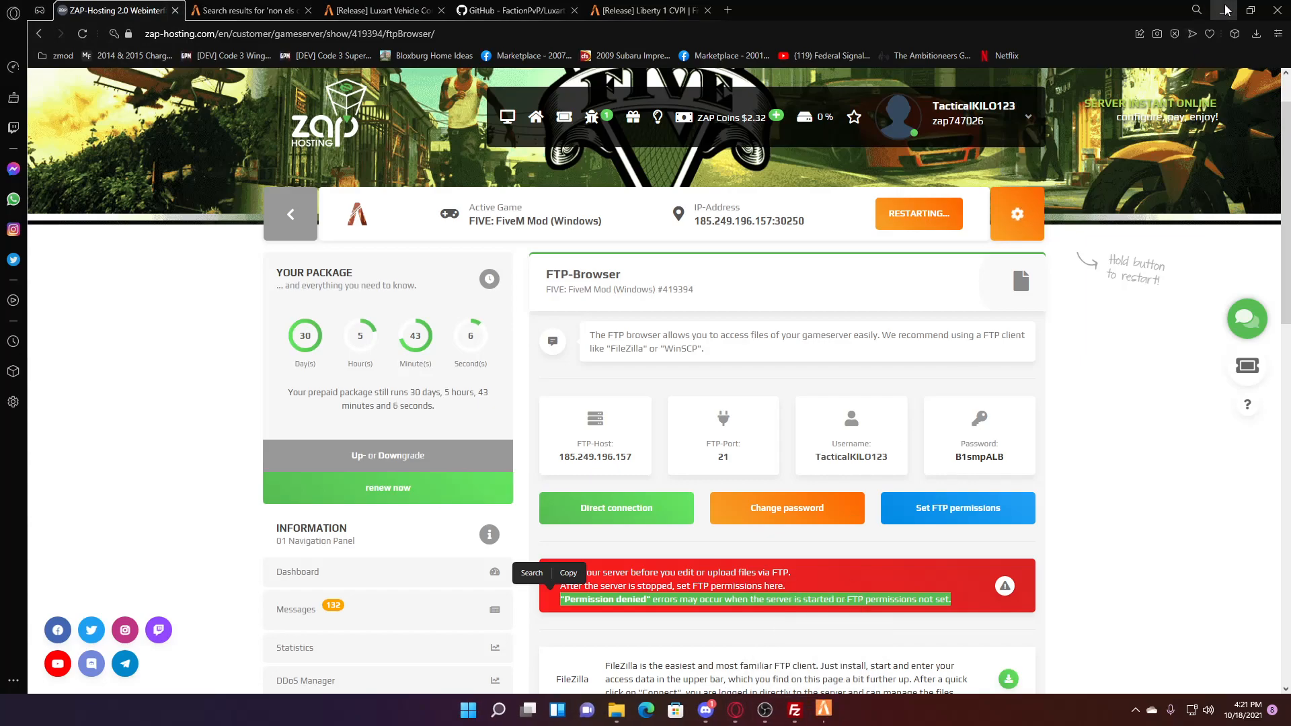
pyautogui.click(1091, 350)
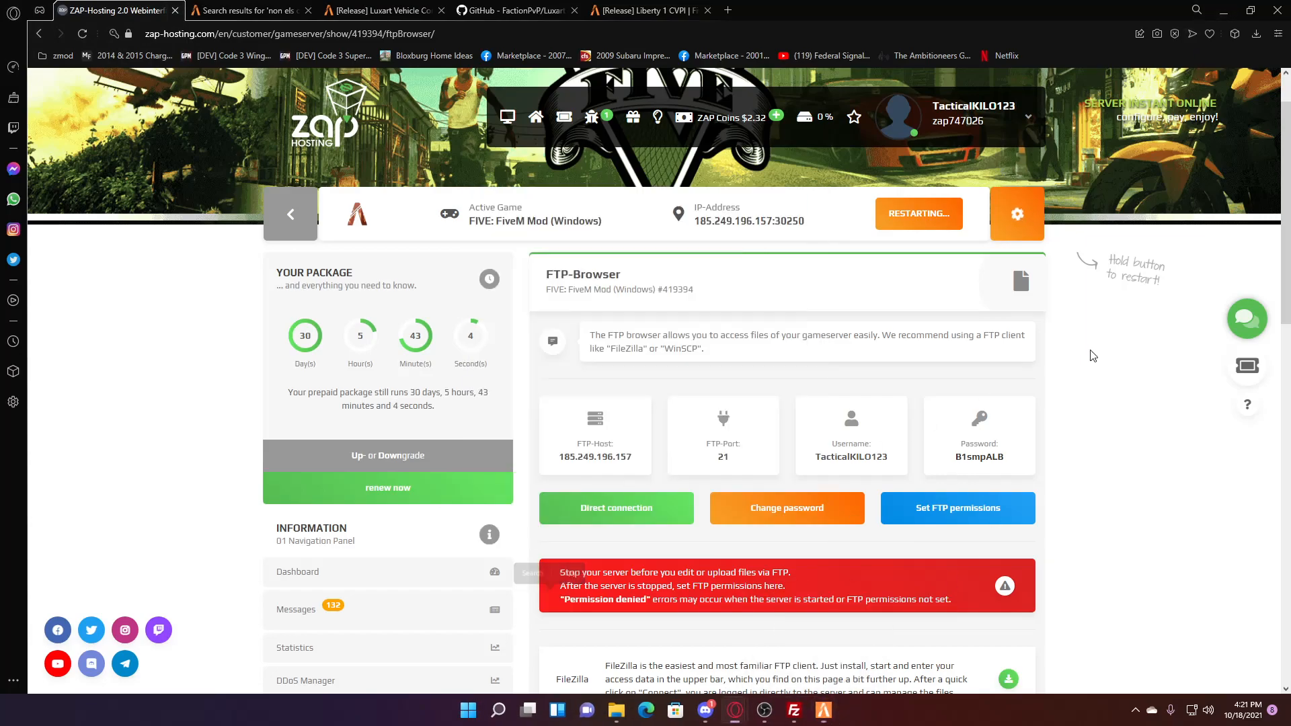
pyautogui.moveTo(820, 224); pyautogui.dragTo(676, 222)
pyautogui.hotkey('ctrl', 'c')
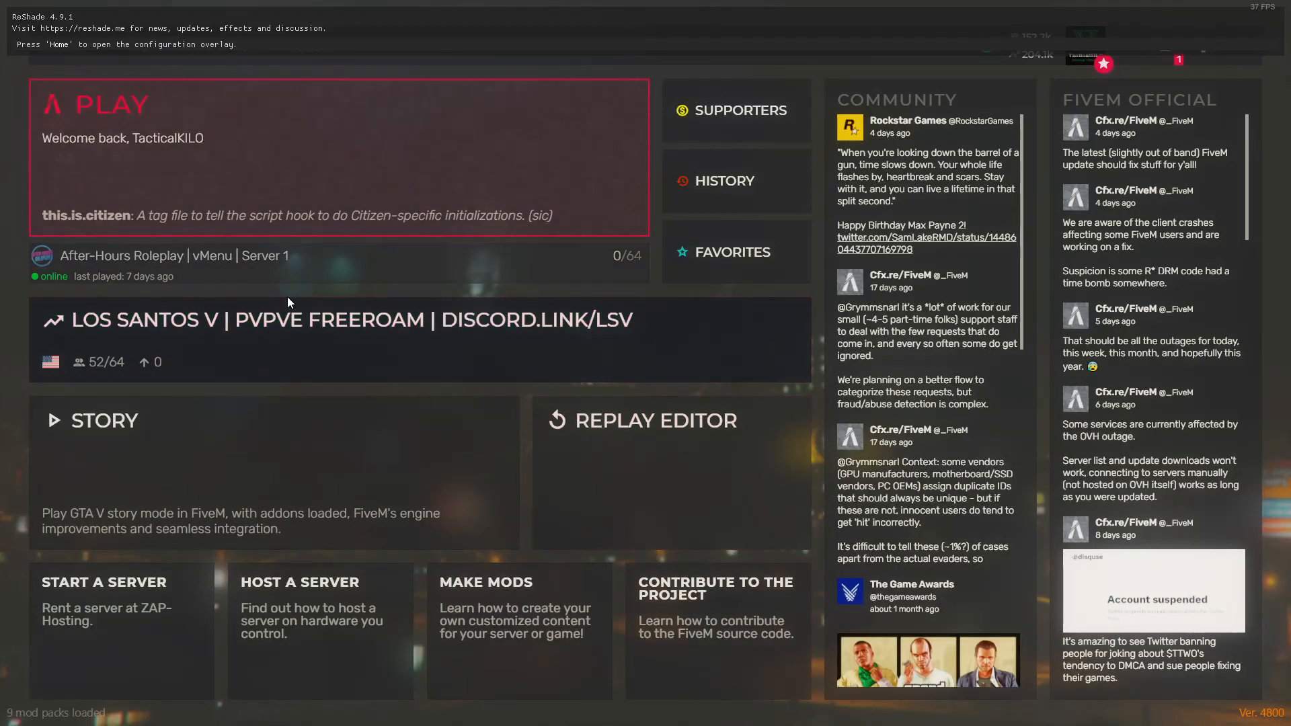
# - Search FiveM's server browser for the pasted server address
pyautogui.click(339, 141)
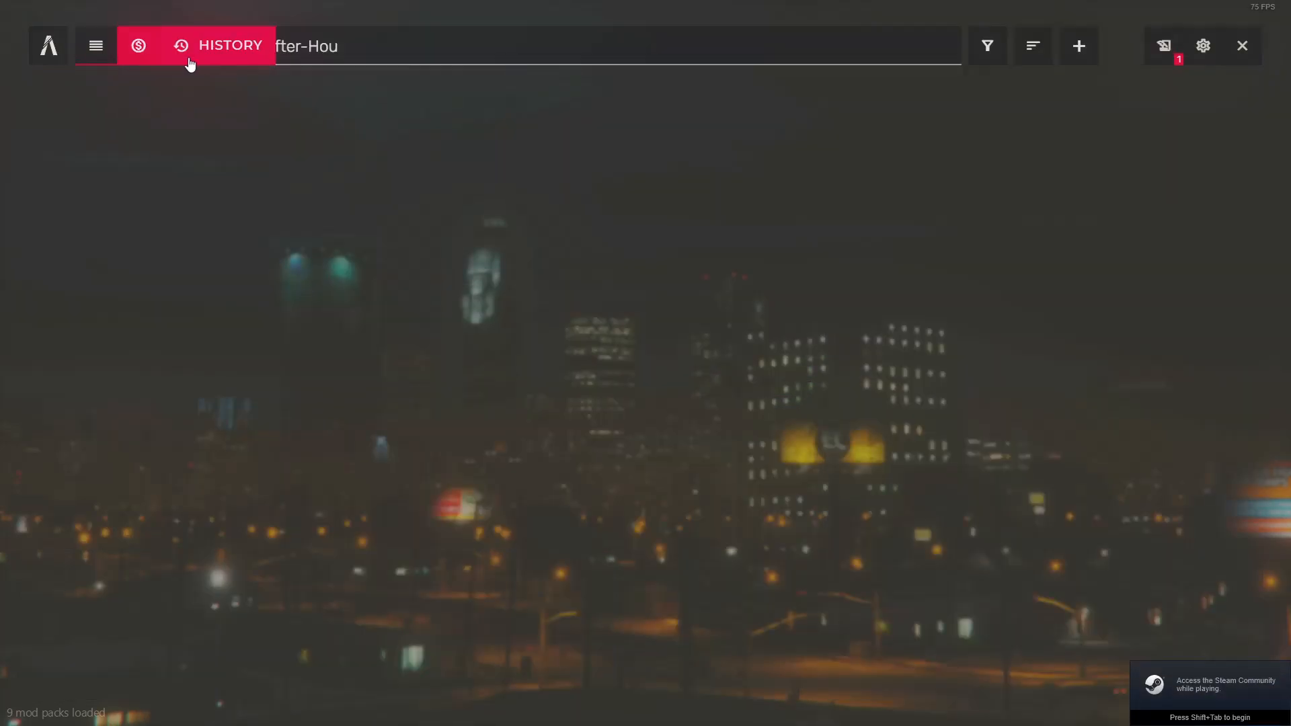
pyautogui.click(189, 61)
pyautogui.click(143, 57)
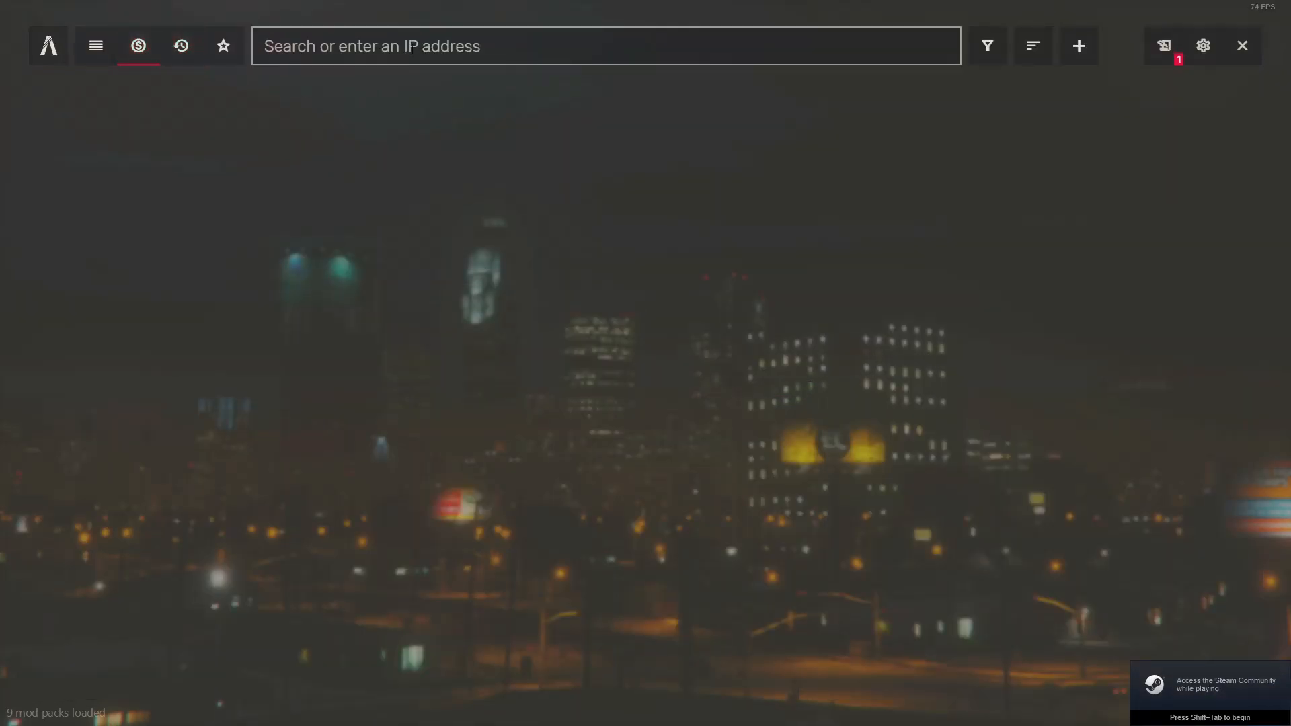
pyautogui.click(471, 46)
pyautogui.hotkey('ctrl', 'v')
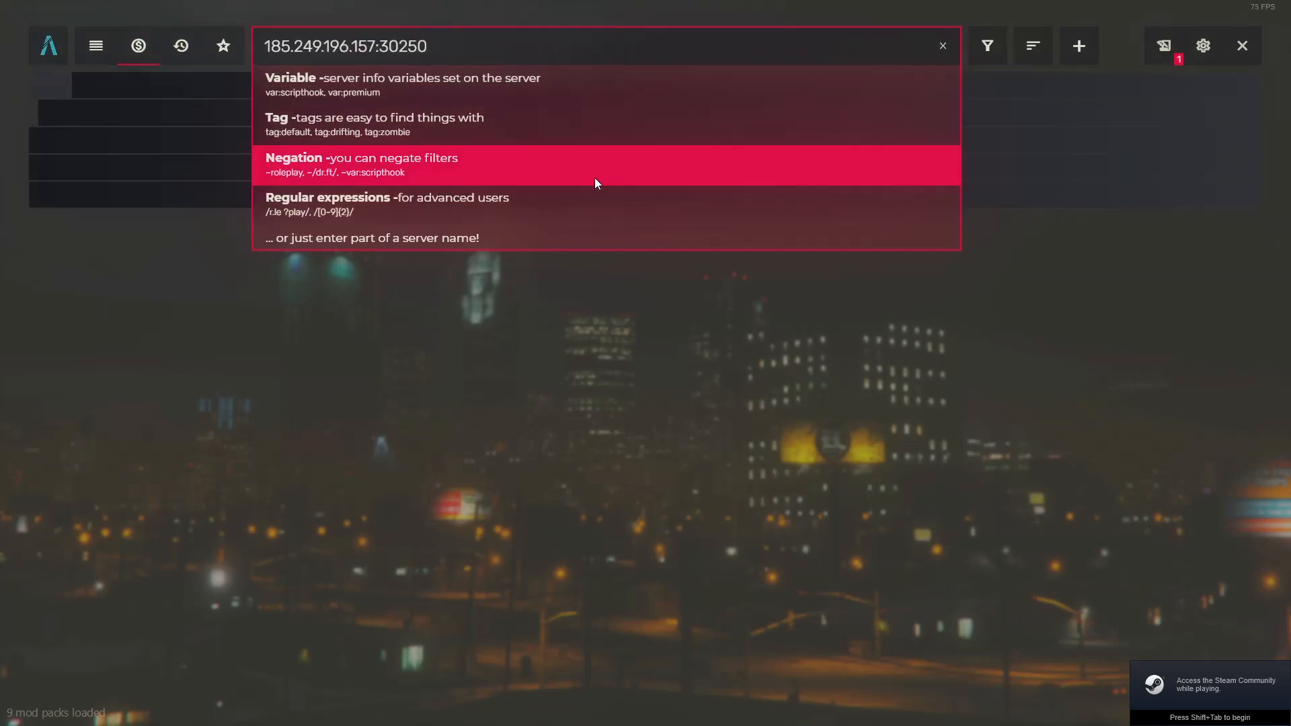
pyautogui.click(138, 394)
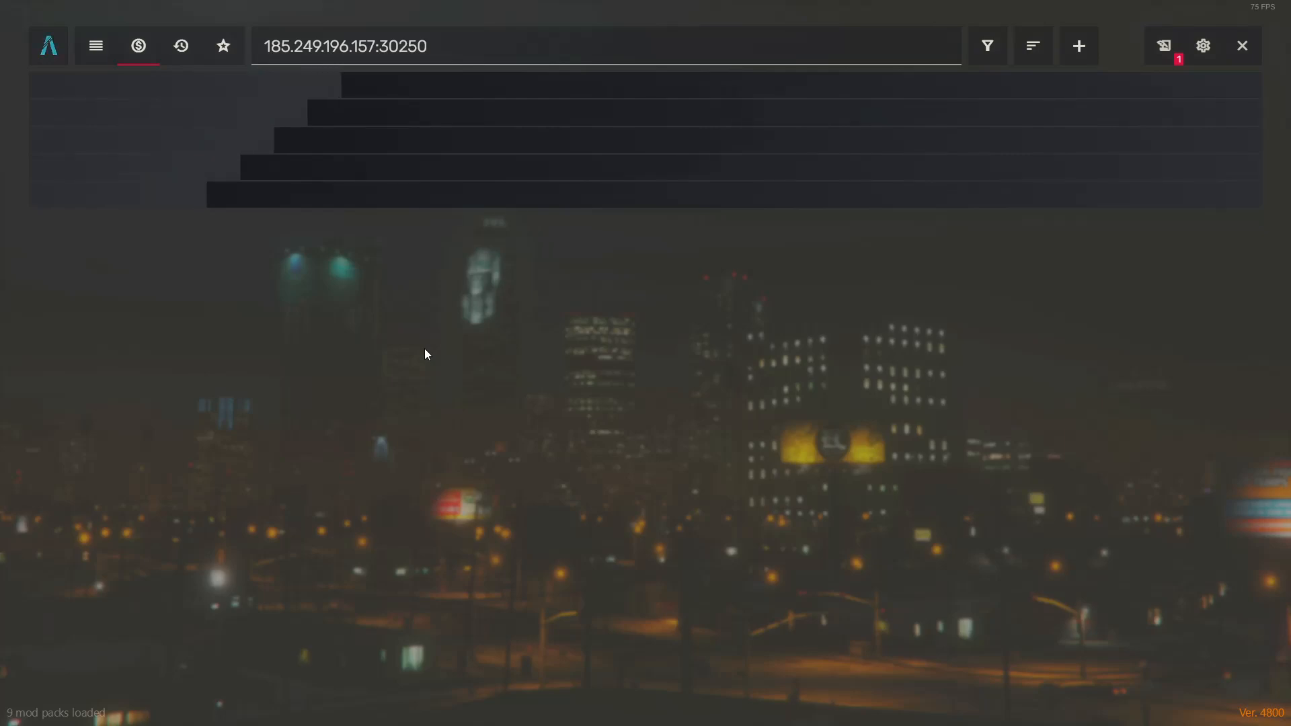
# - Run 'connect 185.249.196.157:30250' in the F8 console
pyautogui.press('F8')
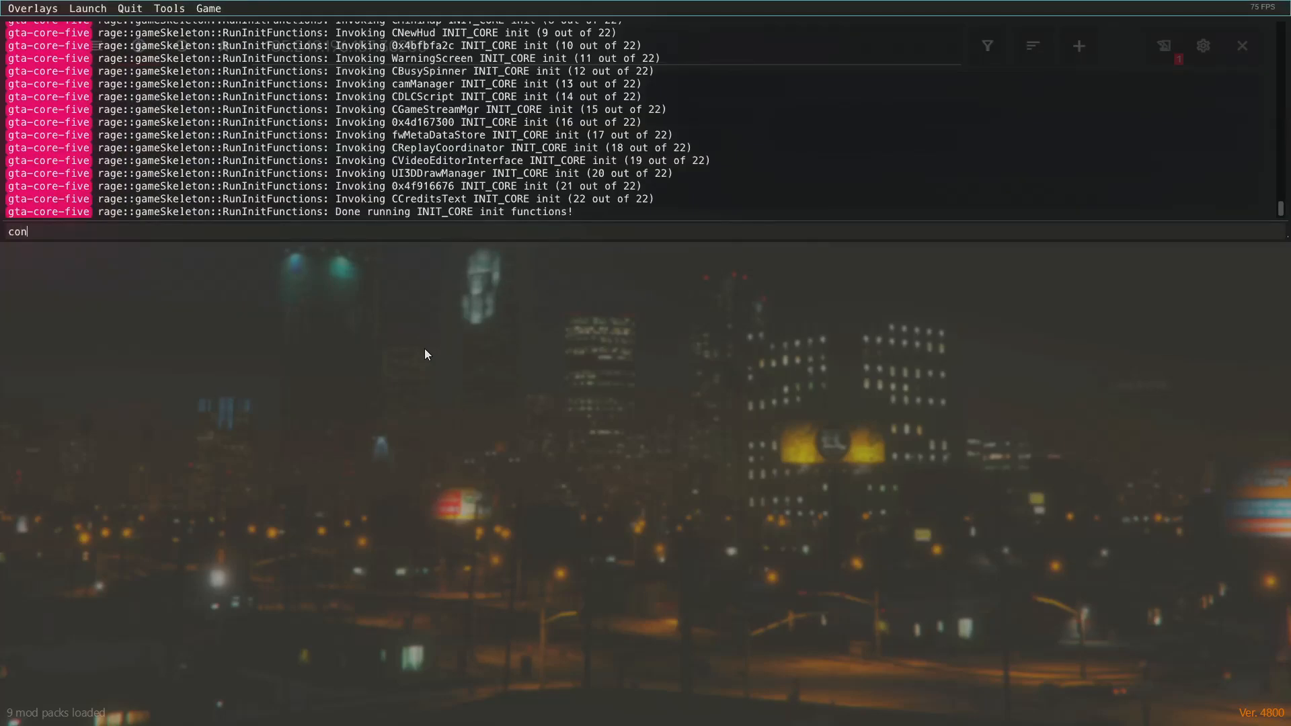
pyautogui.write('connect')
pyautogui.hotkey('ctrl', 'v')
pyautogui.press('Return')
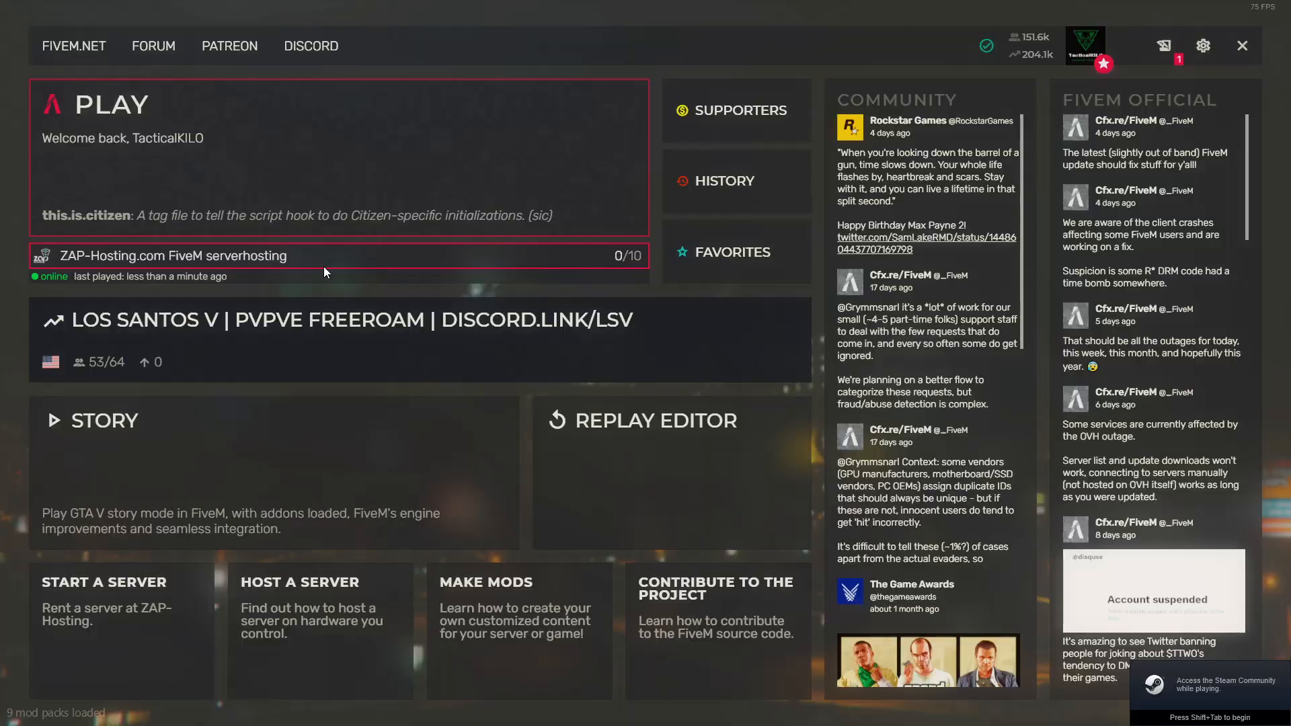
# - Connect to the last-played ZAP-Hosting server and, while it loads, bring up the File Explorer window
pyautogui.click(324, 267)
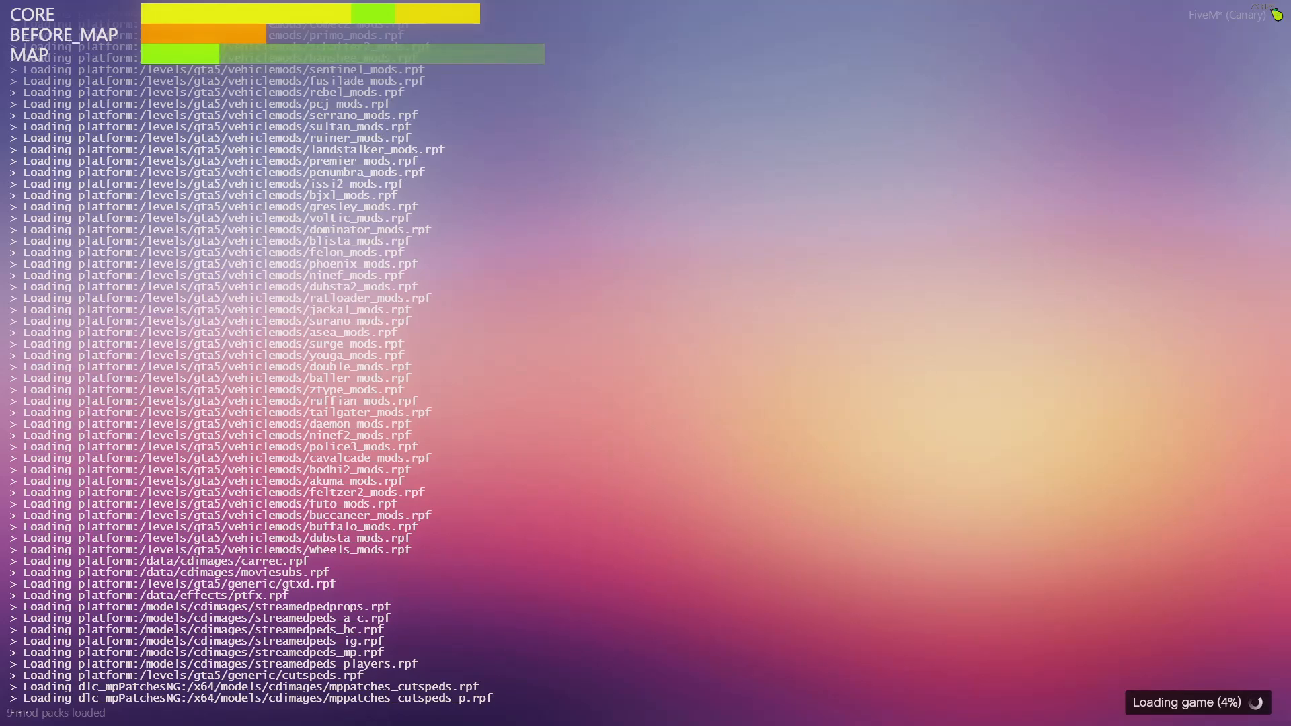
pyautogui.press('super')
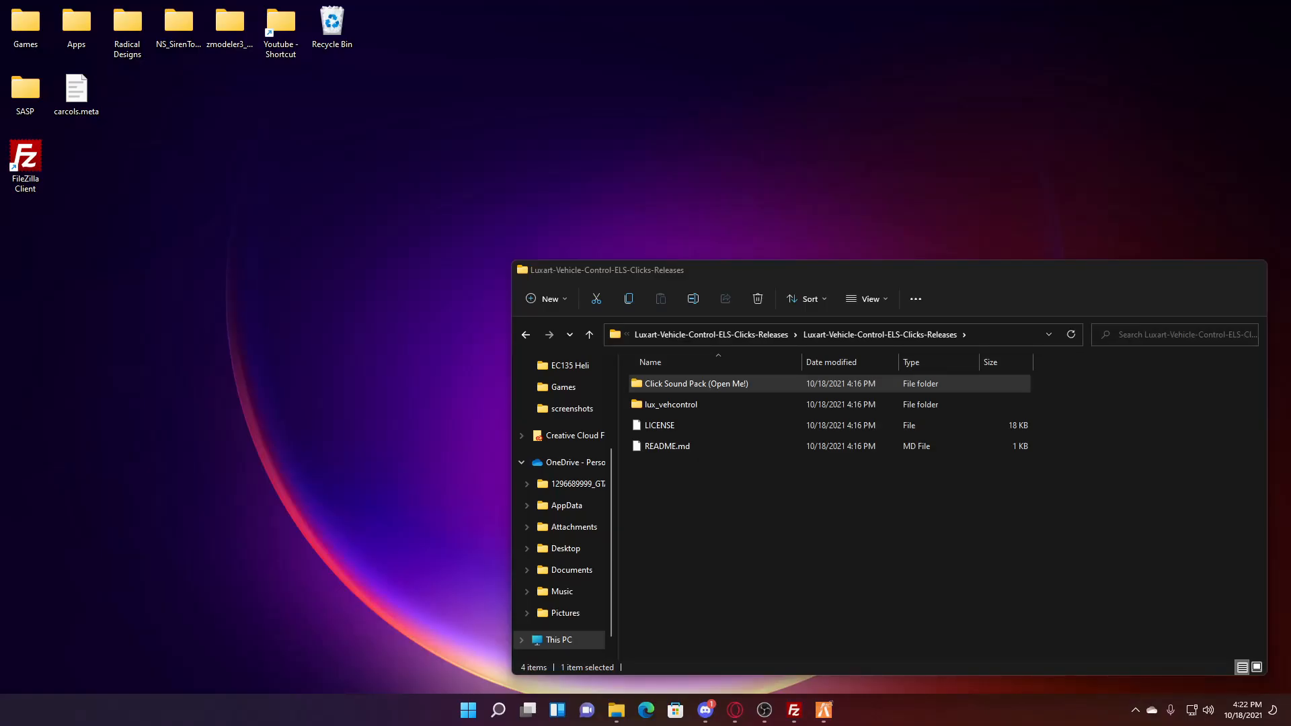
pyautogui.click(717, 636)
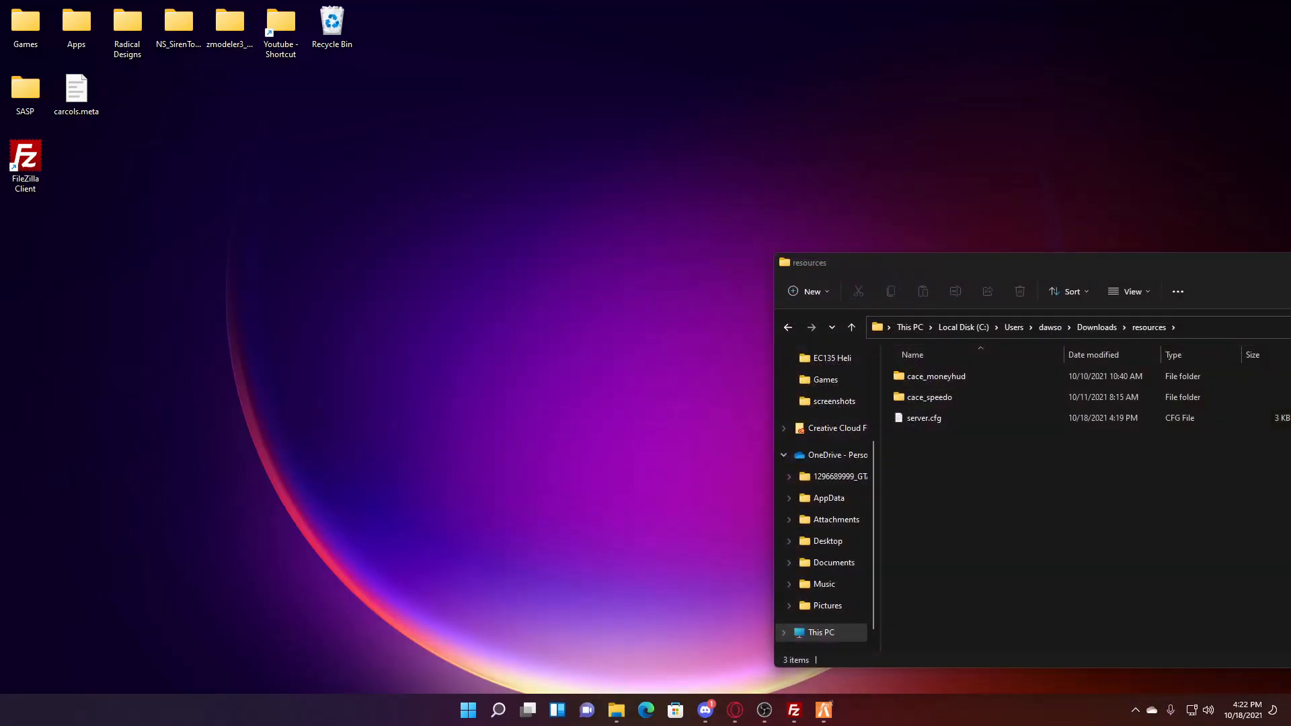
# - Browse Downloads > Liberty 1 Crown Victoria Pack > [CVPI - Non-ELS] > cvpi > stream, then return to the loading game
pyautogui.click(1108, 328)
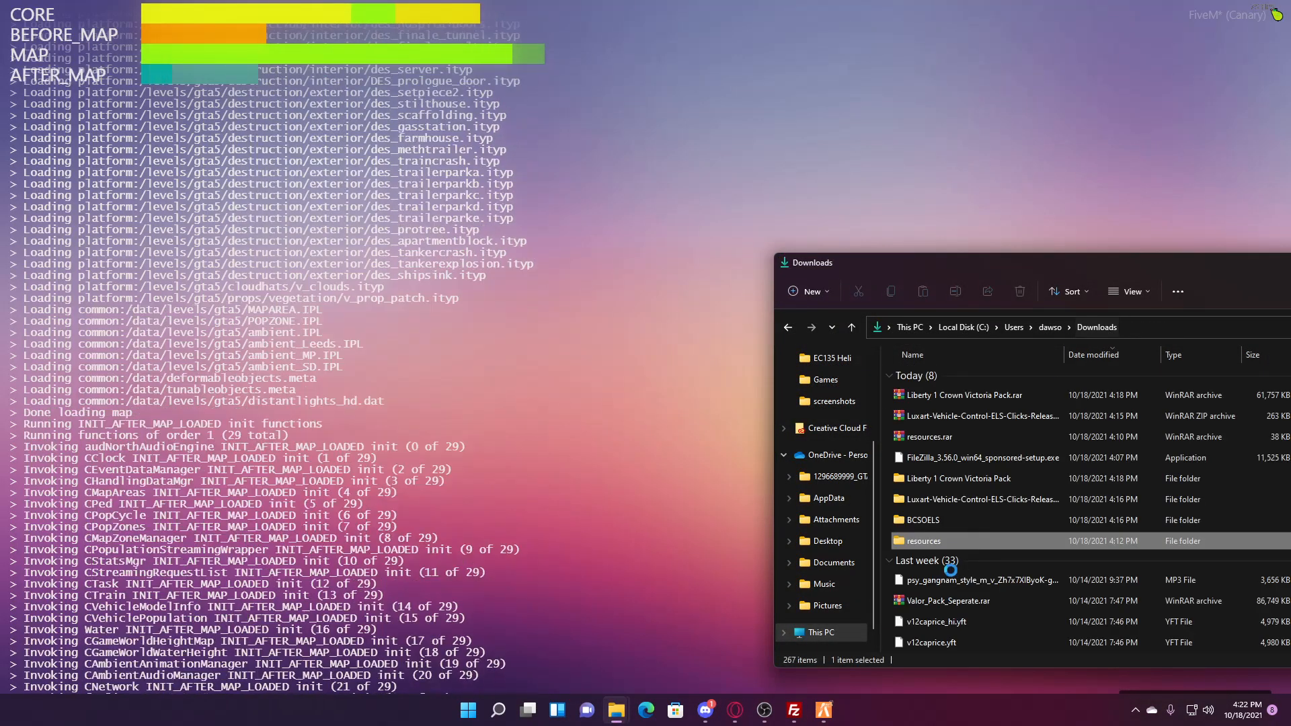
pyautogui.doubleClick(959, 480)
pyautogui.doubleClick(961, 378)
pyautogui.doubleClick(959, 400)
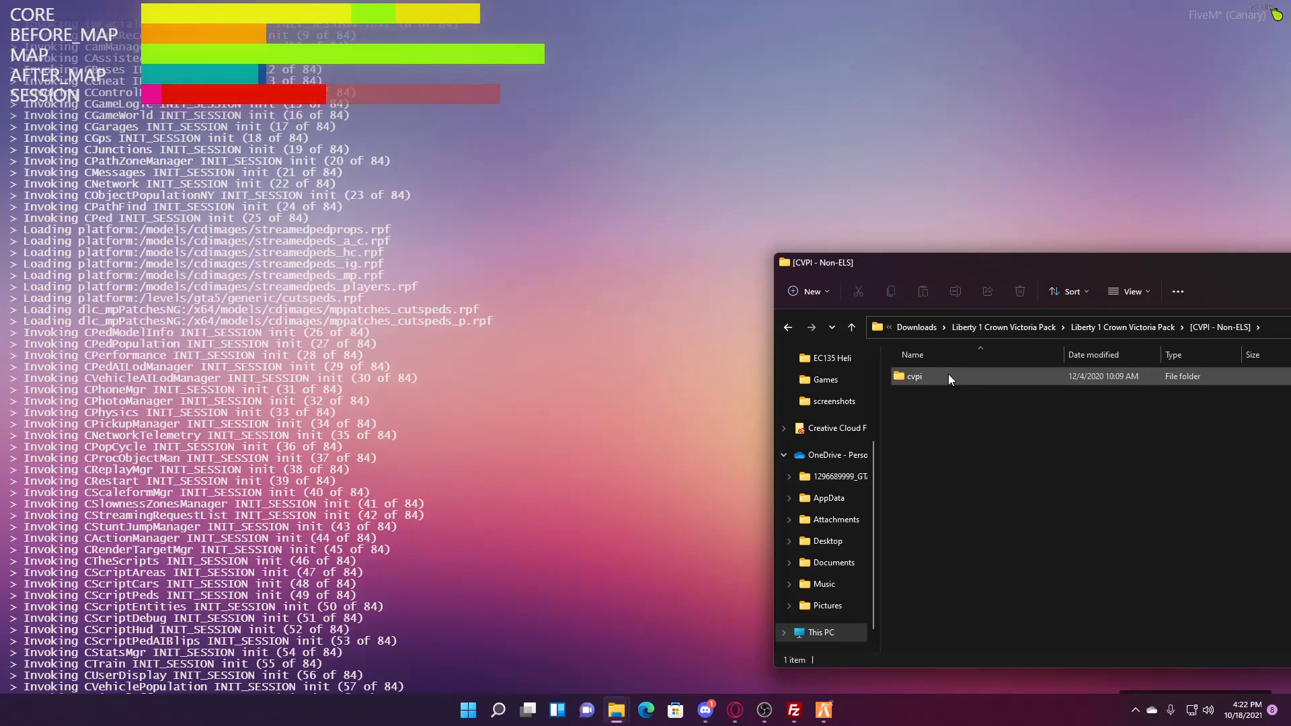
pyautogui.doubleClick(948, 375)
pyautogui.doubleClick(948, 375)
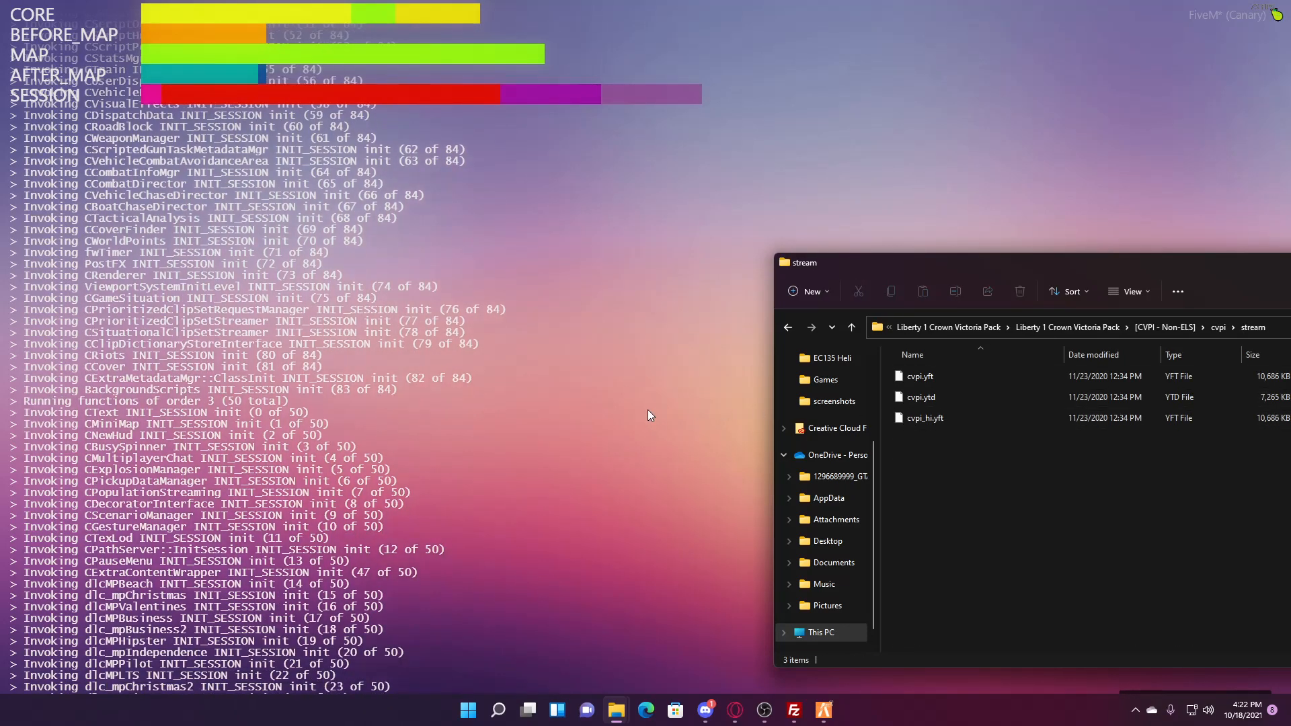
pyautogui.click(579, 411)
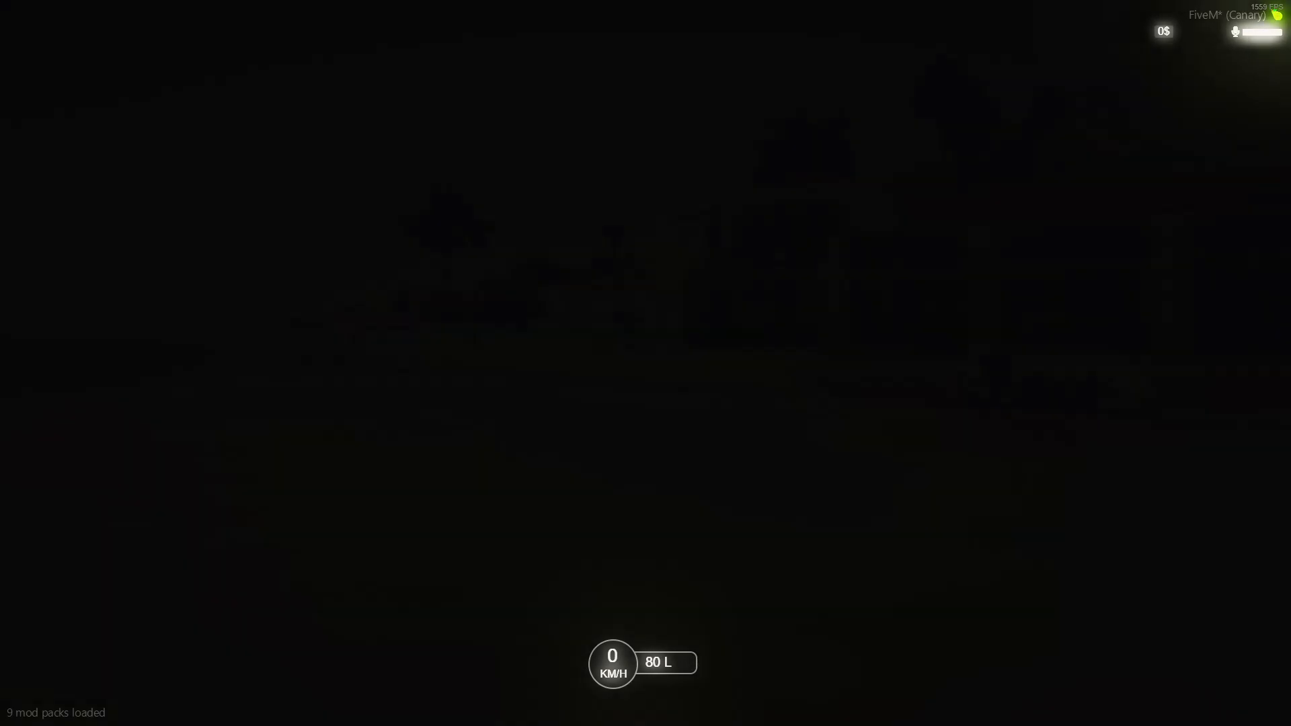
# - Walk the character toward the deck railing, then run and jump across the pool deck
pyautogui.press('w')
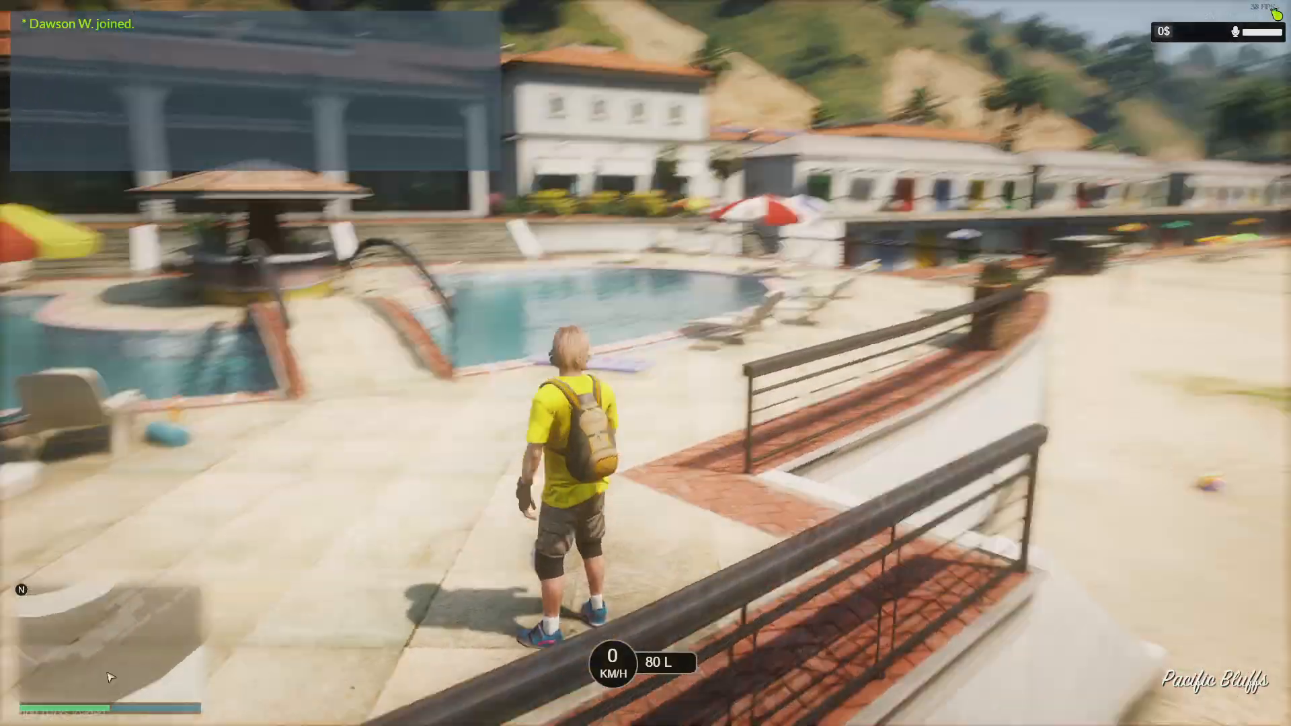
pyautogui.press('w')
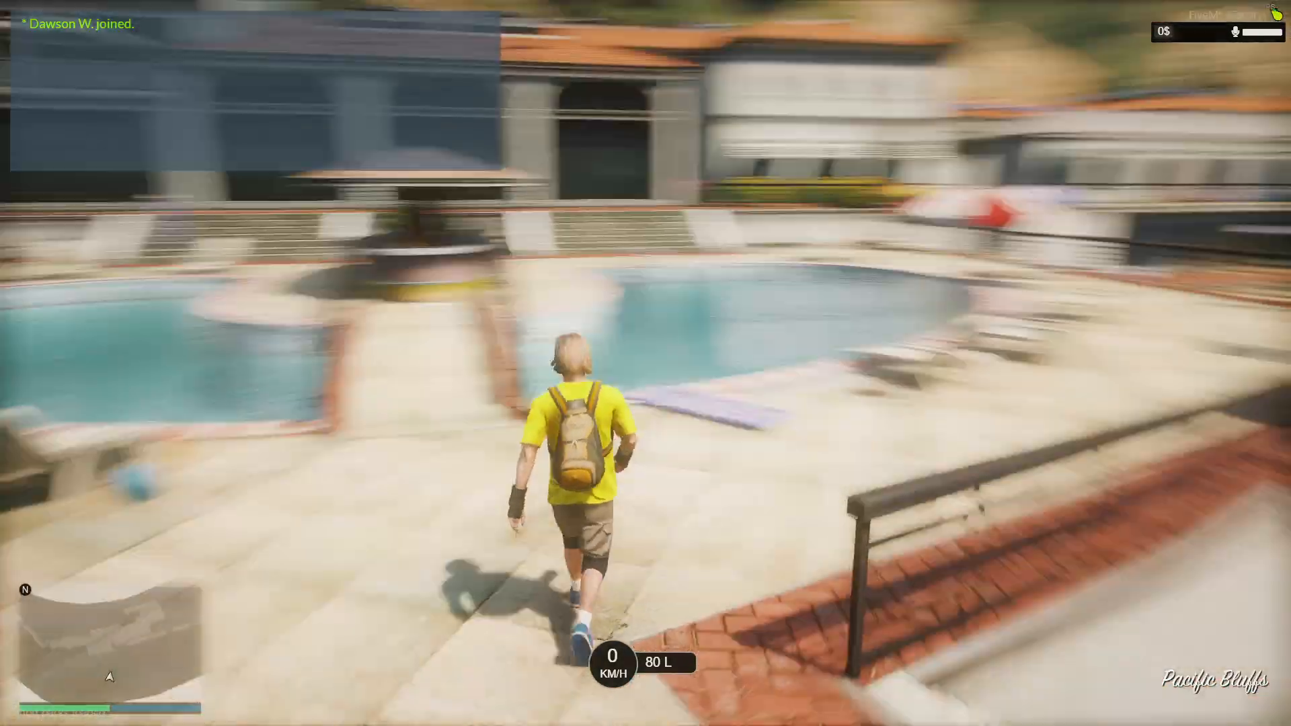
pyautogui.press('w')
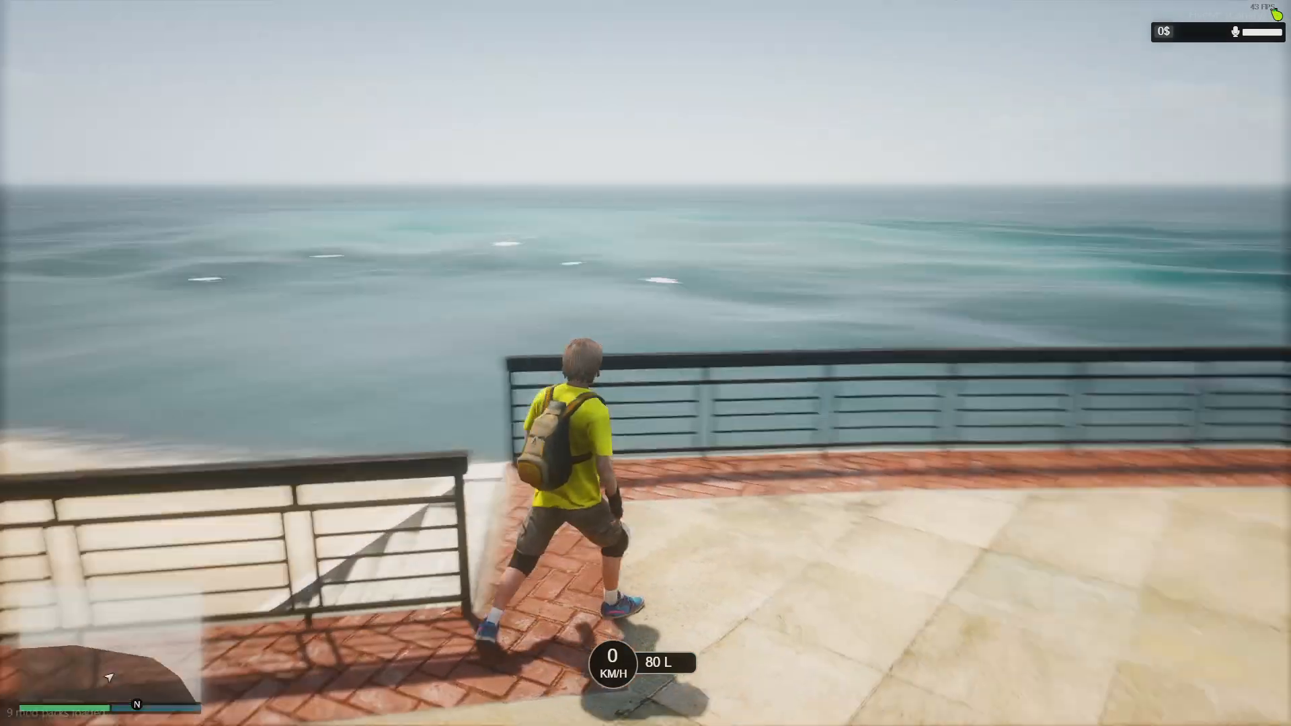
pyautogui.press('w')
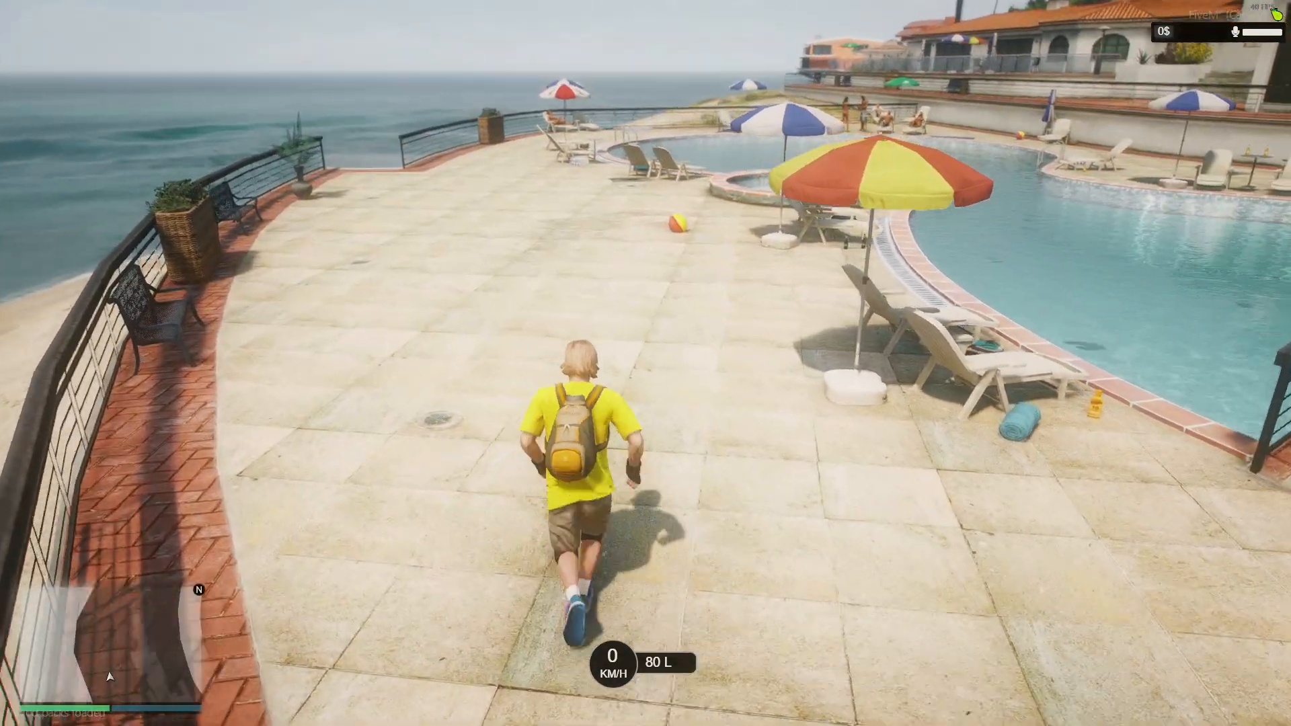
pyautogui.press('w')
pyautogui.press('space')
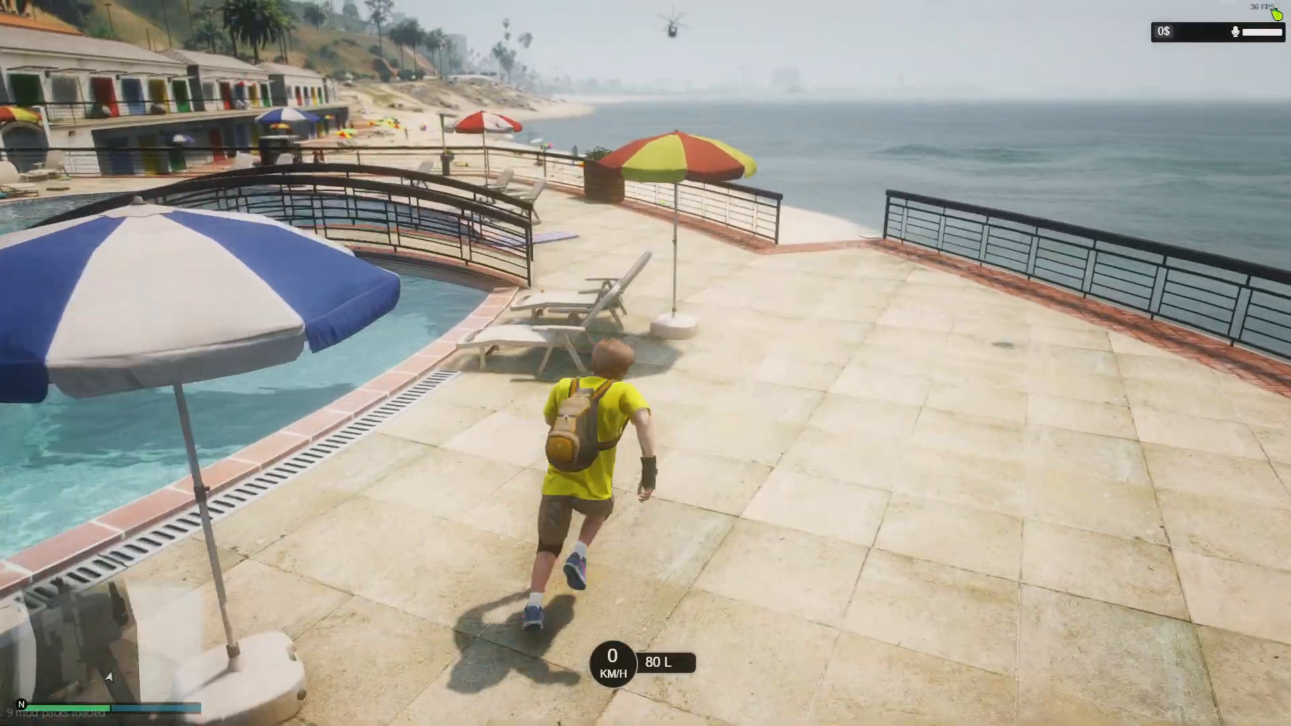
# - Switch to a closer third-person camera, leap the flowerbed railing and run along the promenade to the tennis court fence
pyautogui.press('v')
pyautogui.press('v')
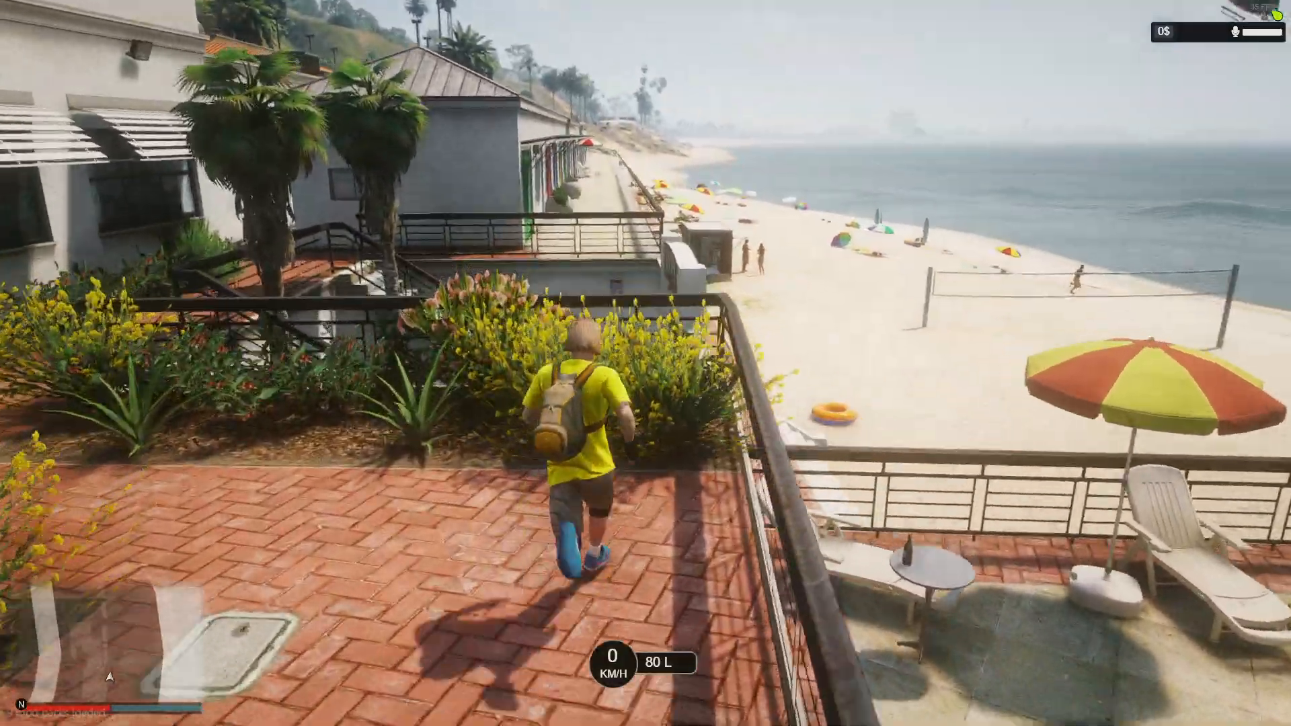
pyautogui.press('space')
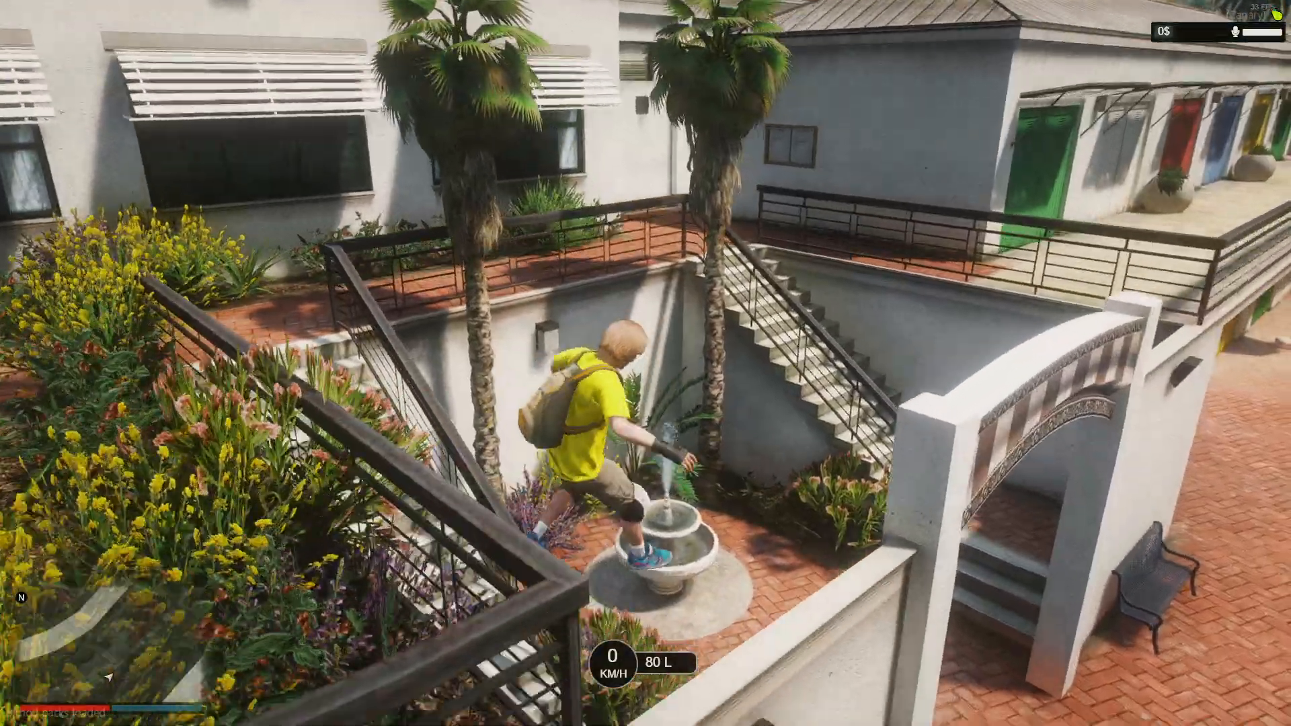
pyautogui.press('w')
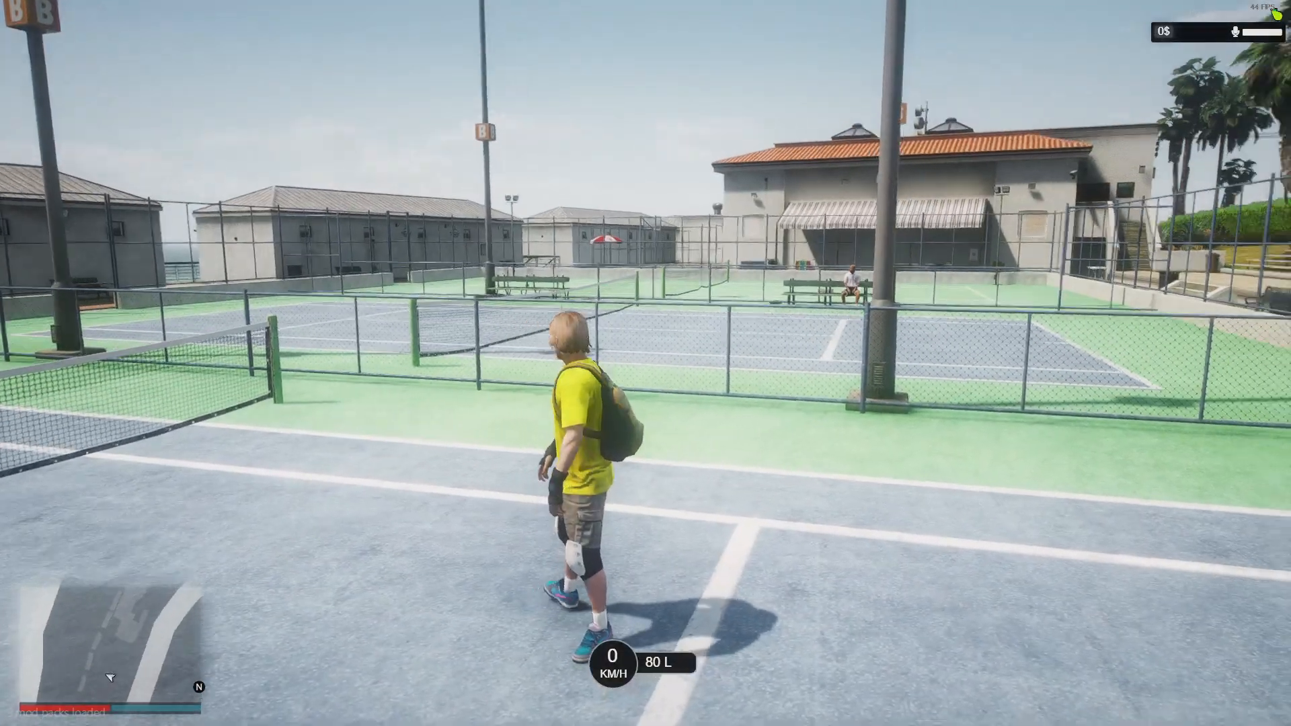
pyautogui.press('w')
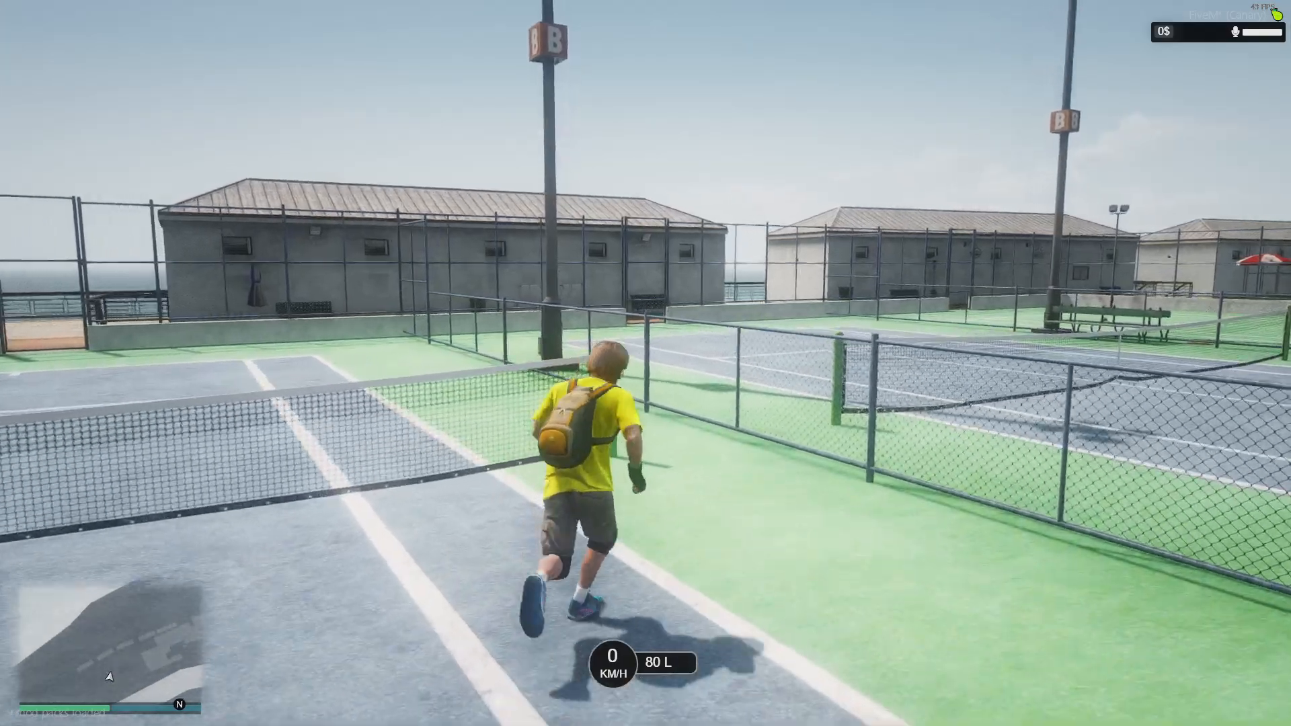